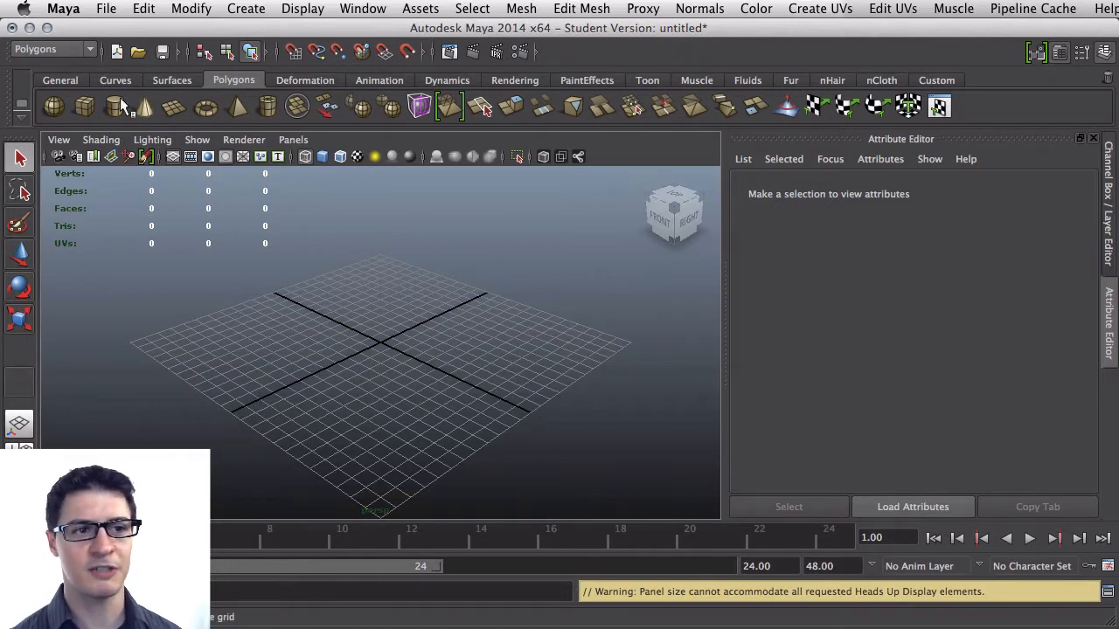
{"action": "left_click", "coordinate": [90, 50]}
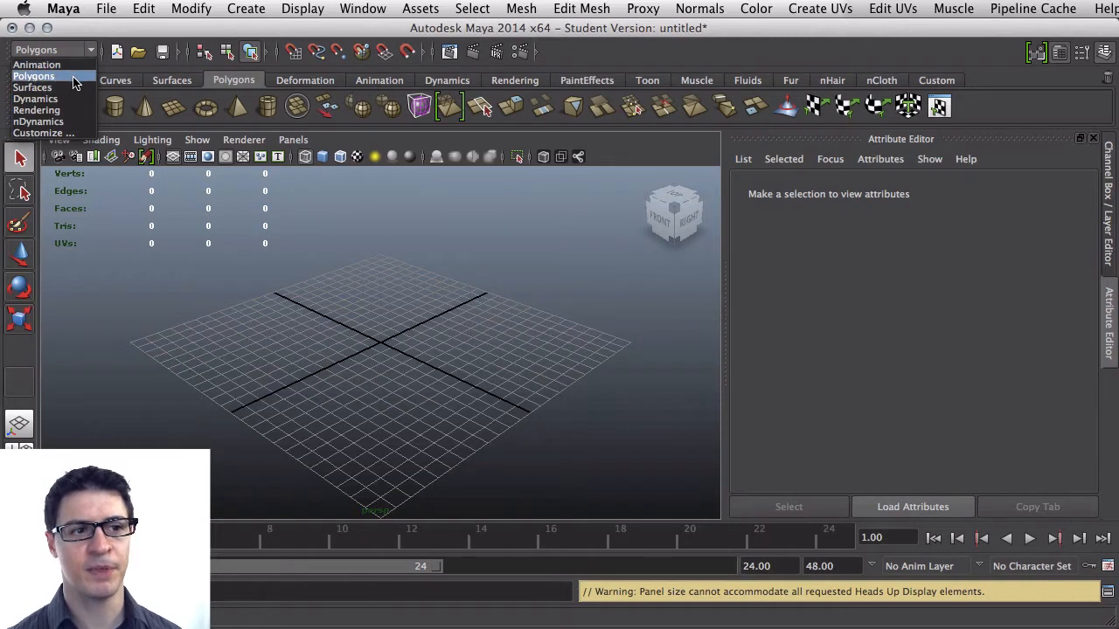
{"action": "left_click", "coordinate": [75, 78]}
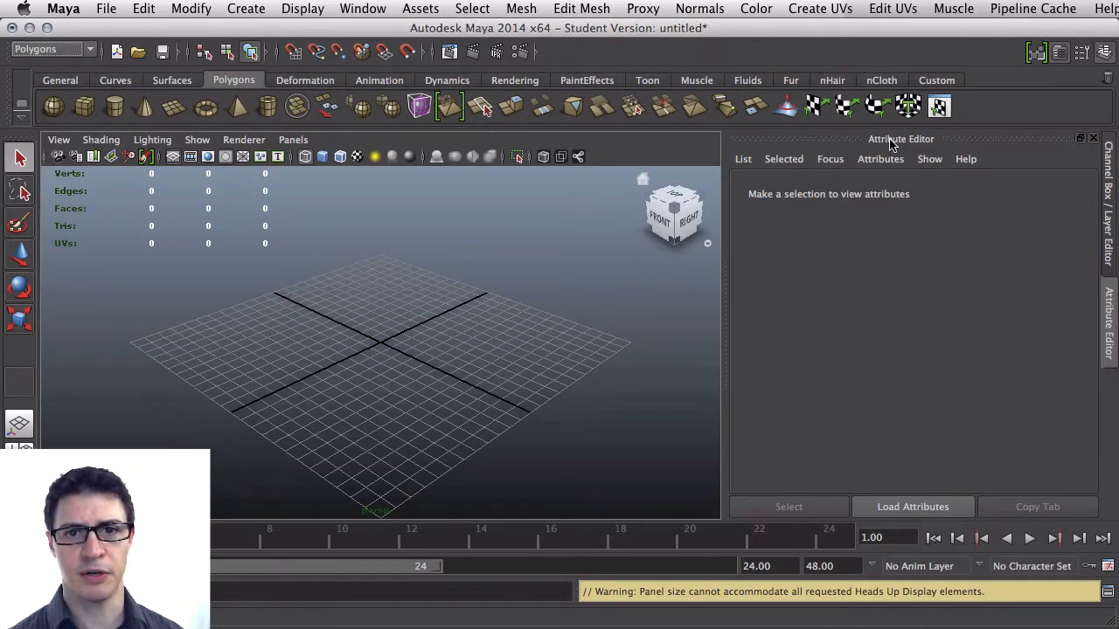
{"action": "left_click", "coordinate": [364, 8]}
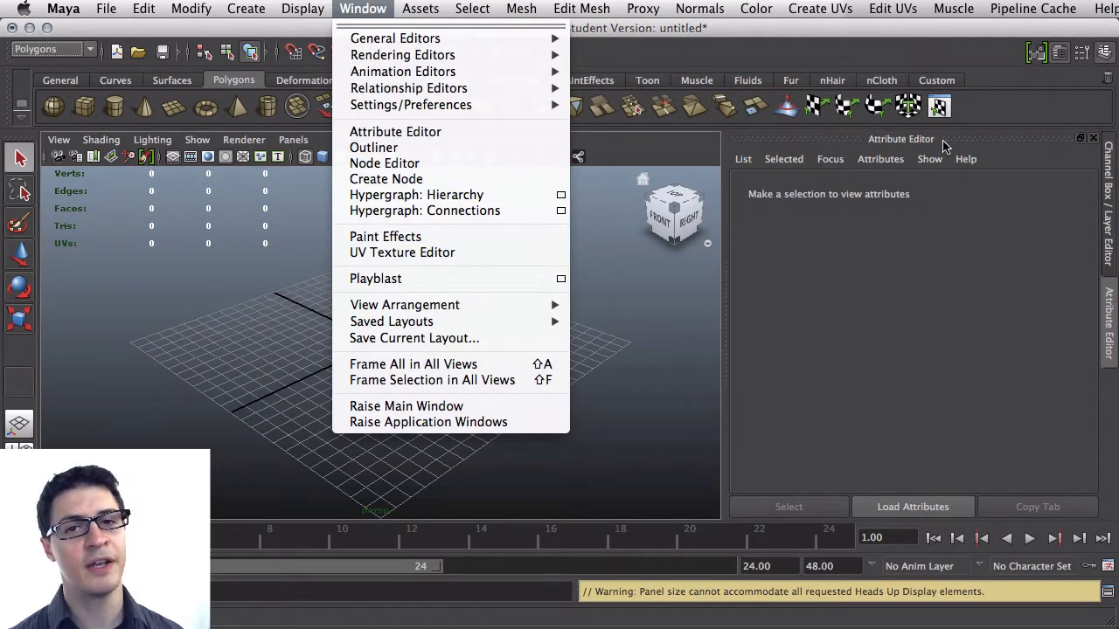
{"action": "left_click", "coordinate": [841, 253]}
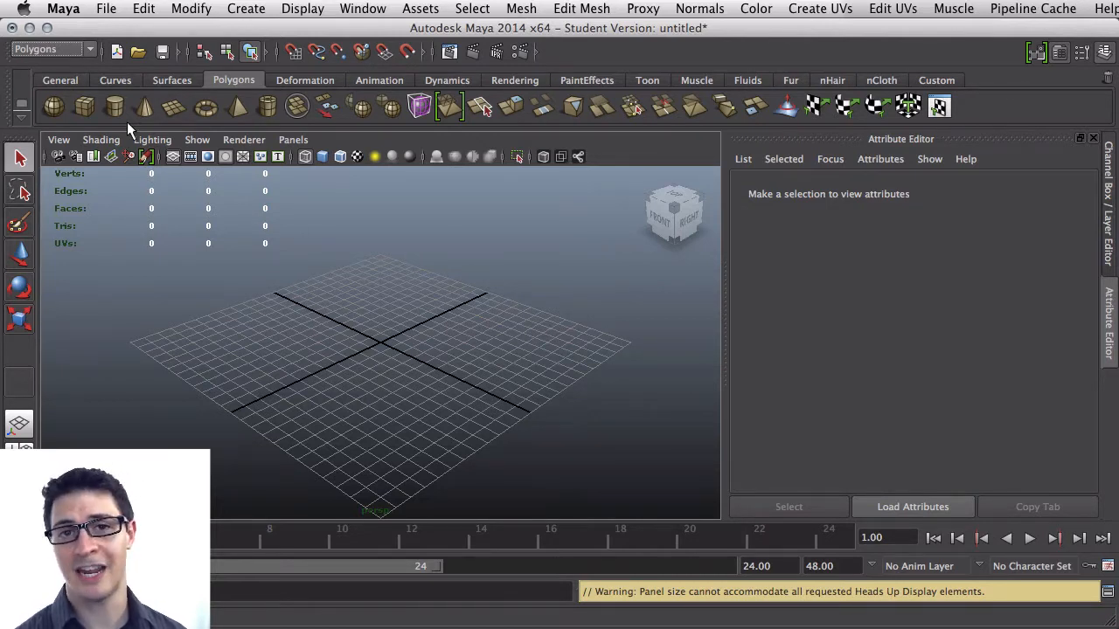
Draw a polygon cube on the grid and widen it to a width of about 10.6 units
{"action": "left_click", "coordinate": [86, 103]}
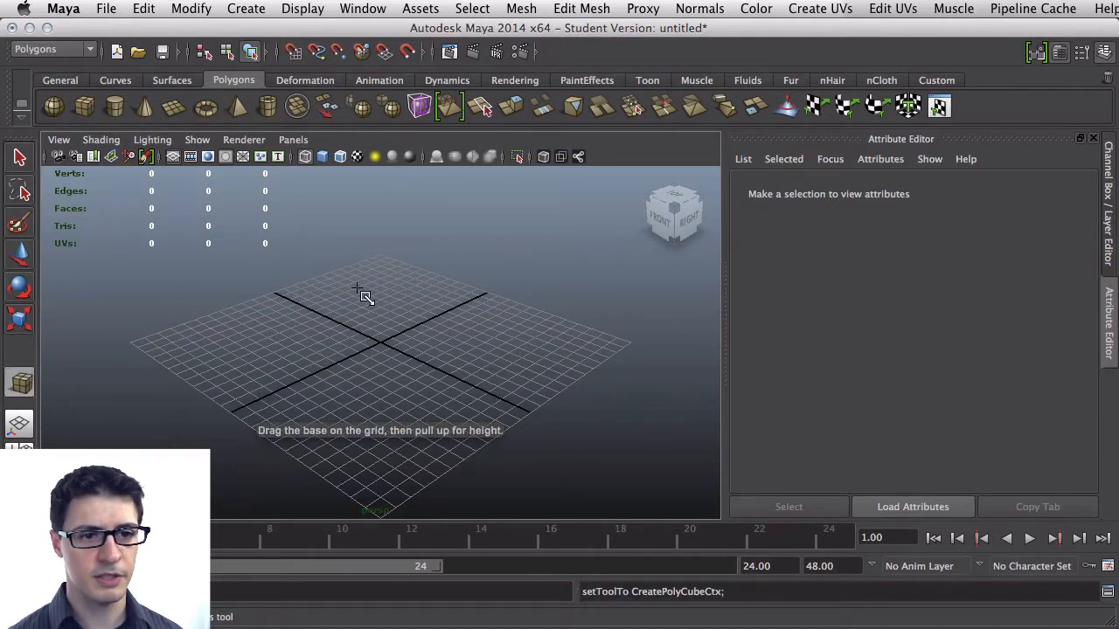
{"action": "left_click_drag", "start_coordinate": [387, 327], "coordinate": [393, 379]}
{"action": "left_click_drag", "start_coordinate": [393, 379], "coordinate": [395, 276]}
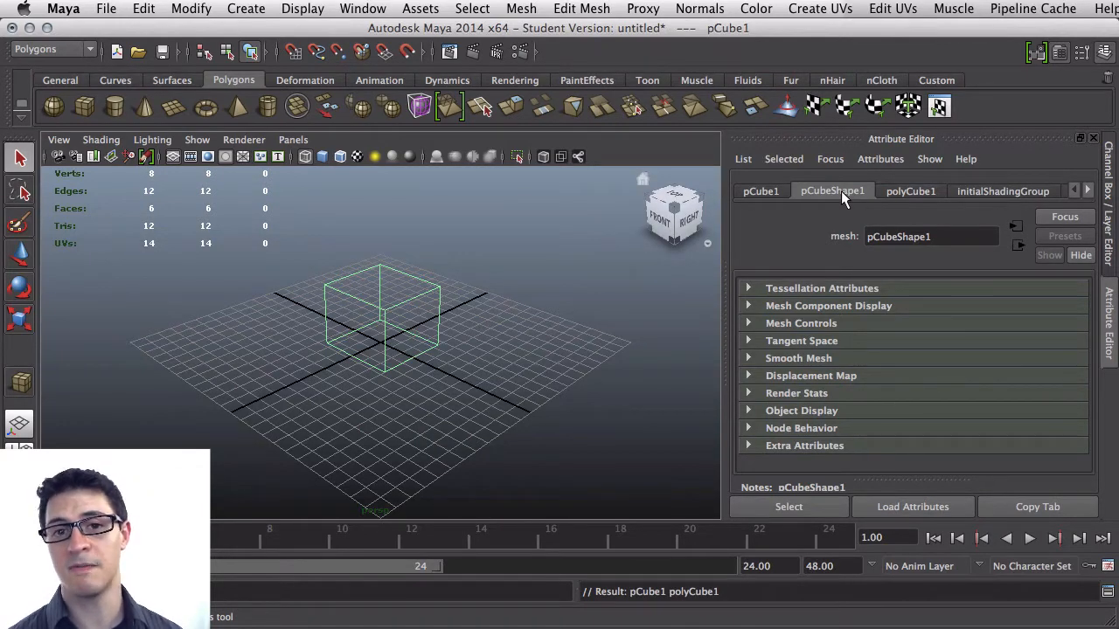
{"action": "left_click", "coordinate": [895, 190]}
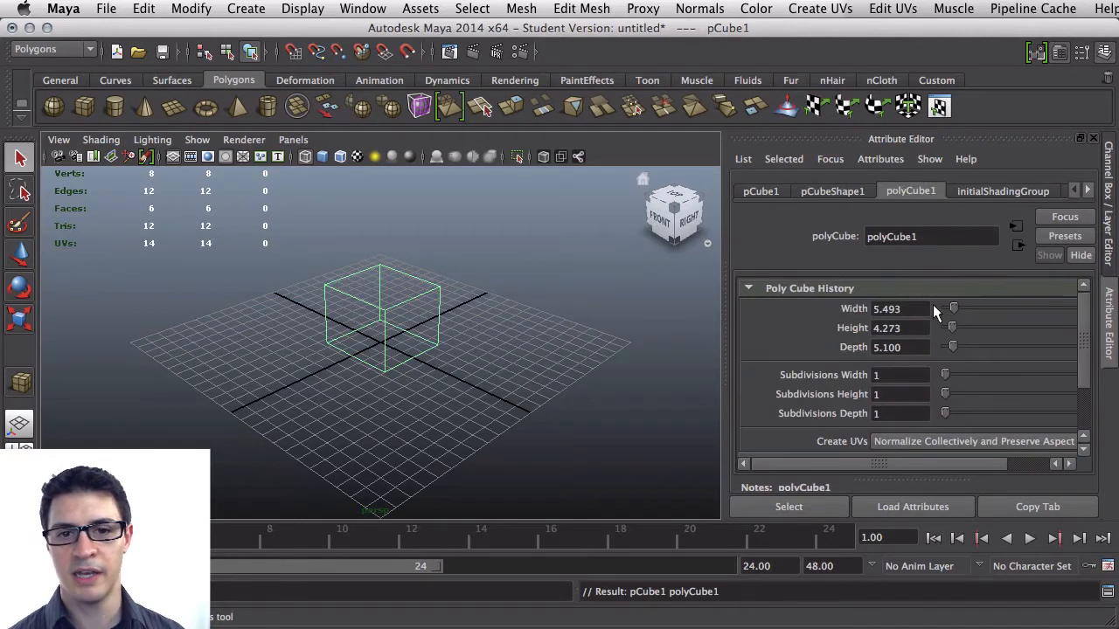
{"action": "left_click_drag", "start_coordinate": [953, 308], "coordinate": [952, 333]}
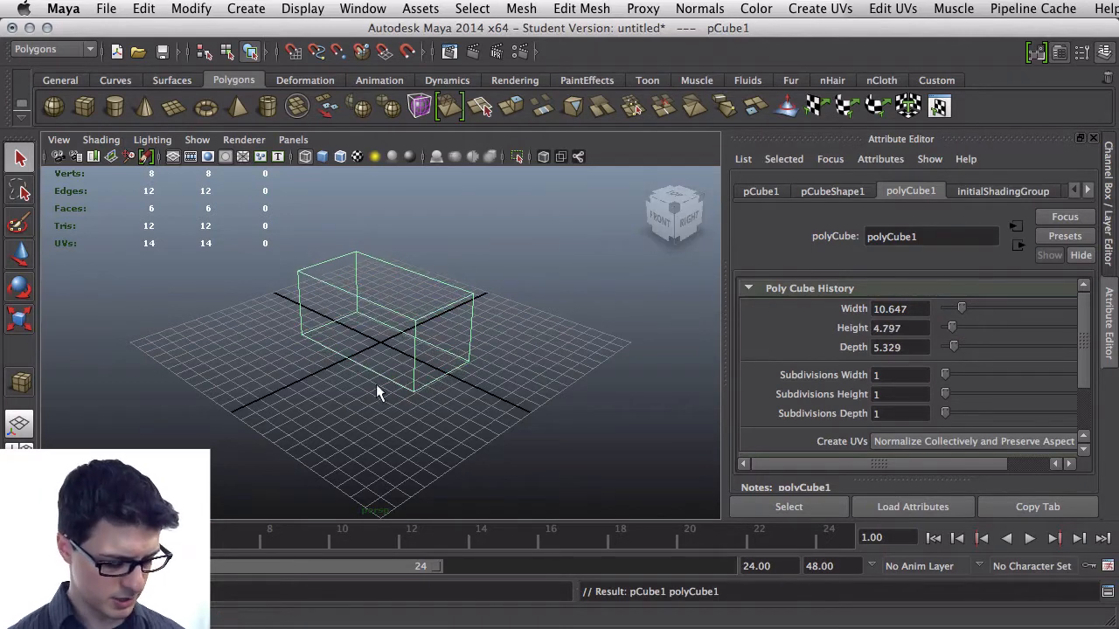
Set the cube's subdivisions to 4 in width, 2 in height and 3 in depth
{"action": "mouse_move", "coordinate": [359, 359]}
{"action": "left_mouse_down", "text": "alt"}
{"action": "mouse_move", "coordinate": [373, 368]}
{"action": "mouse_move", "coordinate": [333, 320]}
{"action": "mouse_move", "coordinate": [405, 375]}
{"action": "mouse_move", "coordinate": [330, 378]}
{"action": "mouse_move", "coordinate": [387, 370]}
{"action": "mouse_move", "coordinate": [320, 368]}
{"action": "mouse_move", "coordinate": [495, 333]}
{"action": "mouse_move", "coordinate": [342, 378]}
{"action": "mouse_move", "coordinate": [362, 349]}
{"action": "mouse_move", "coordinate": [333, 377]}
{"action": "mouse_move", "coordinate": [362, 368]}
{"action": "left_mouse_up", "text": "alt"}
{"action": "scroll", "coordinate": [377, 377], "scroll_direction": "up", "scroll_amount": 5}
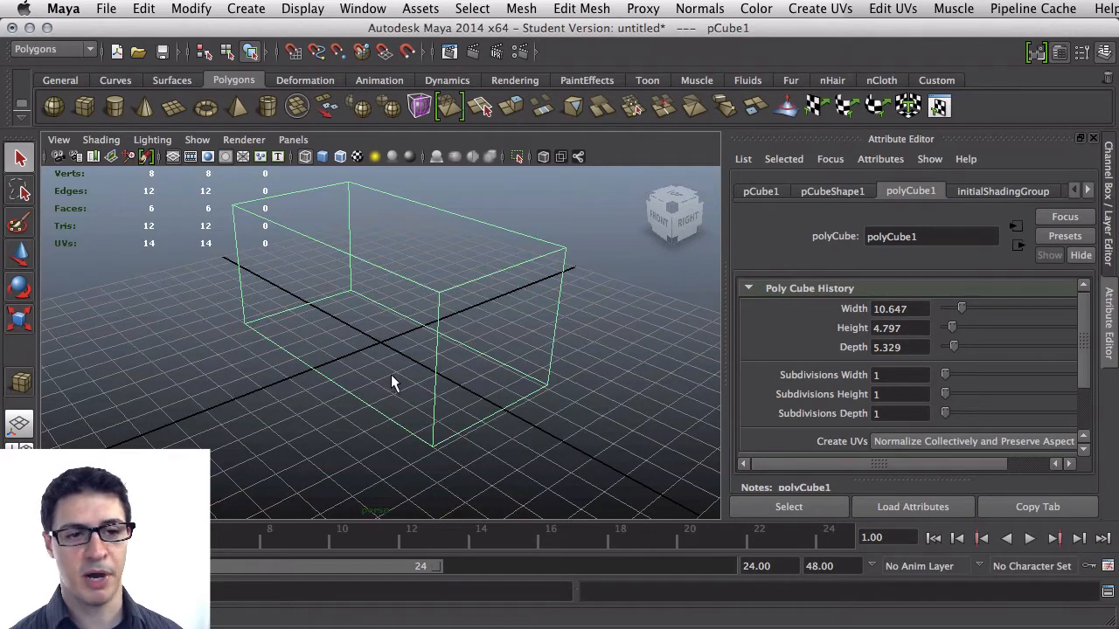
{"action": "scroll", "coordinate": [390, 374], "scroll_direction": "down", "scroll_amount": 3}
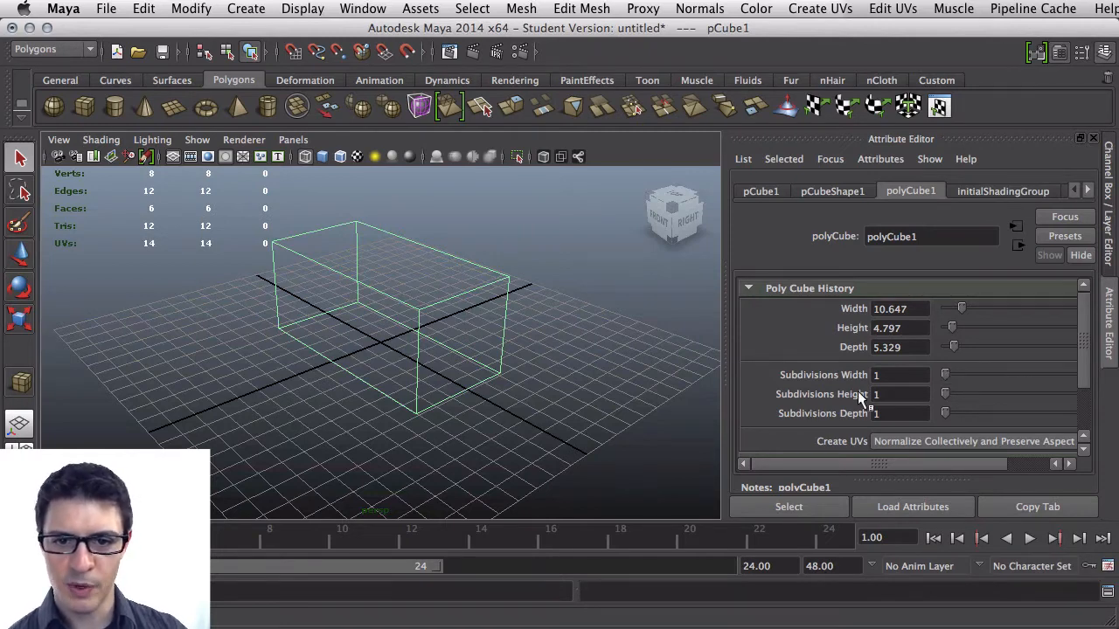
{"action": "left_click_drag", "start_coordinate": [948, 375], "coordinate": [944, 417]}
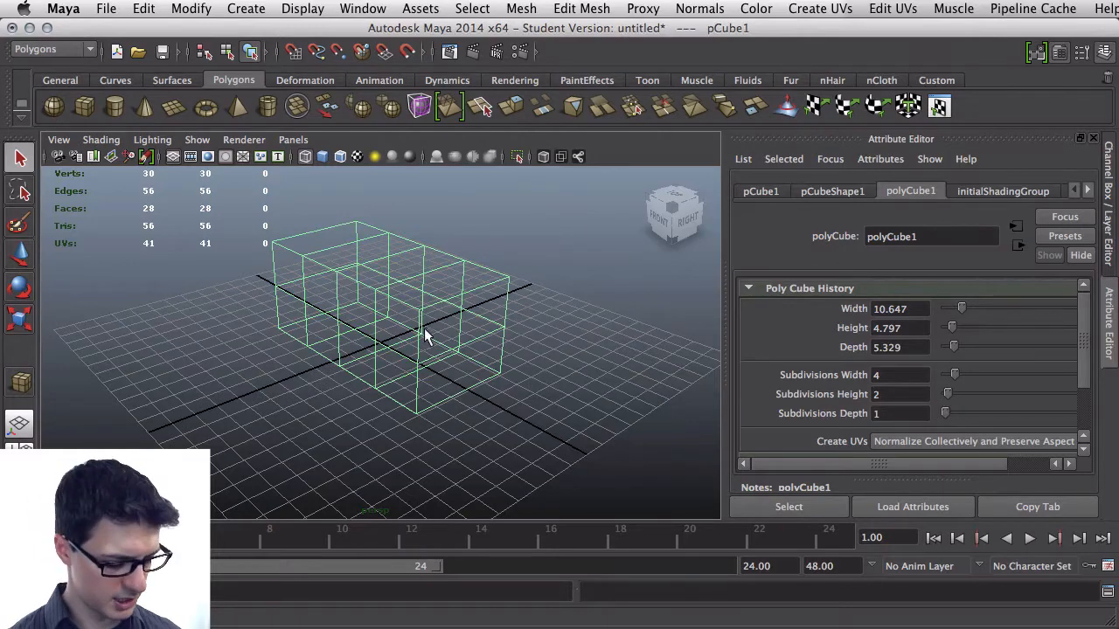
{"action": "left_click_drag", "start_coordinate": [411, 342], "coordinate": [337, 341], "text": "alt"}
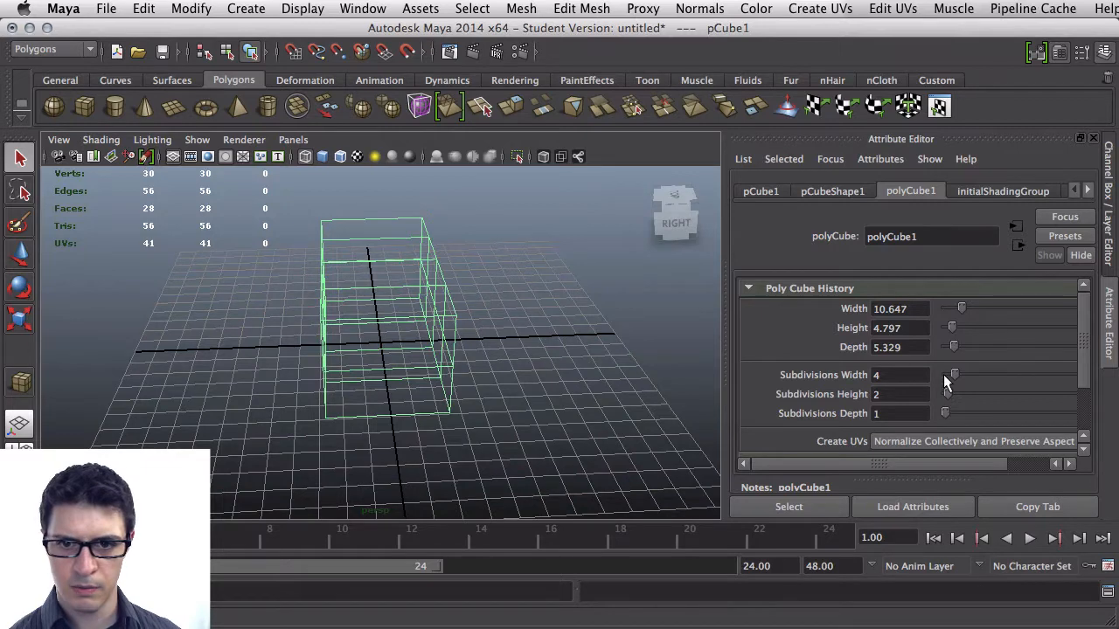
{"action": "left_click_drag", "start_coordinate": [954, 374], "coordinate": [954, 374]}
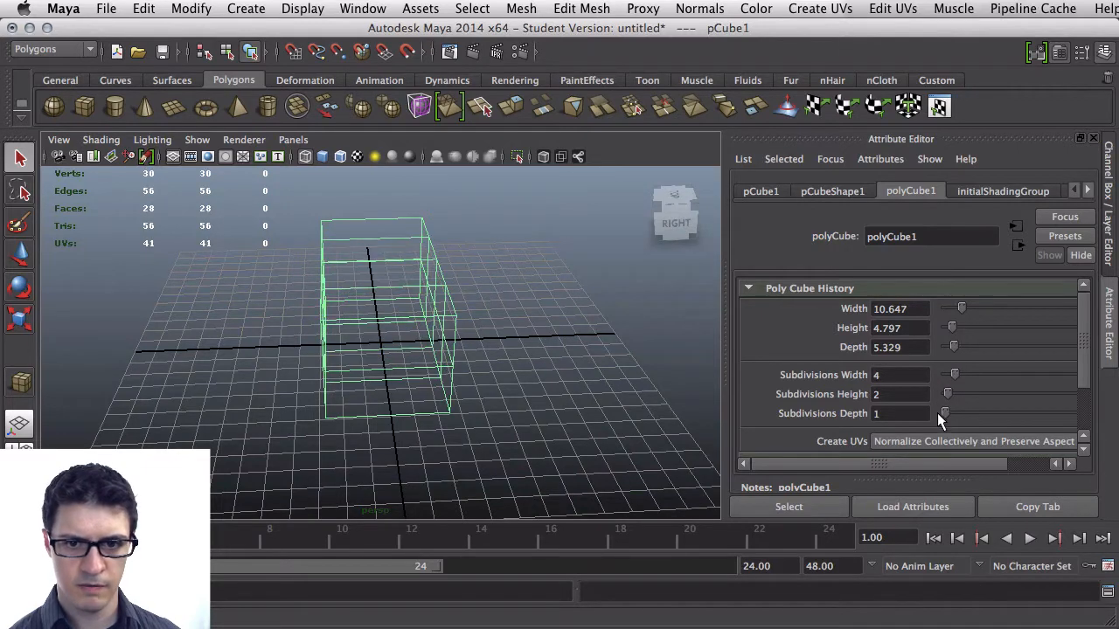
{"action": "left_click_drag", "start_coordinate": [944, 415], "coordinate": [949, 416]}
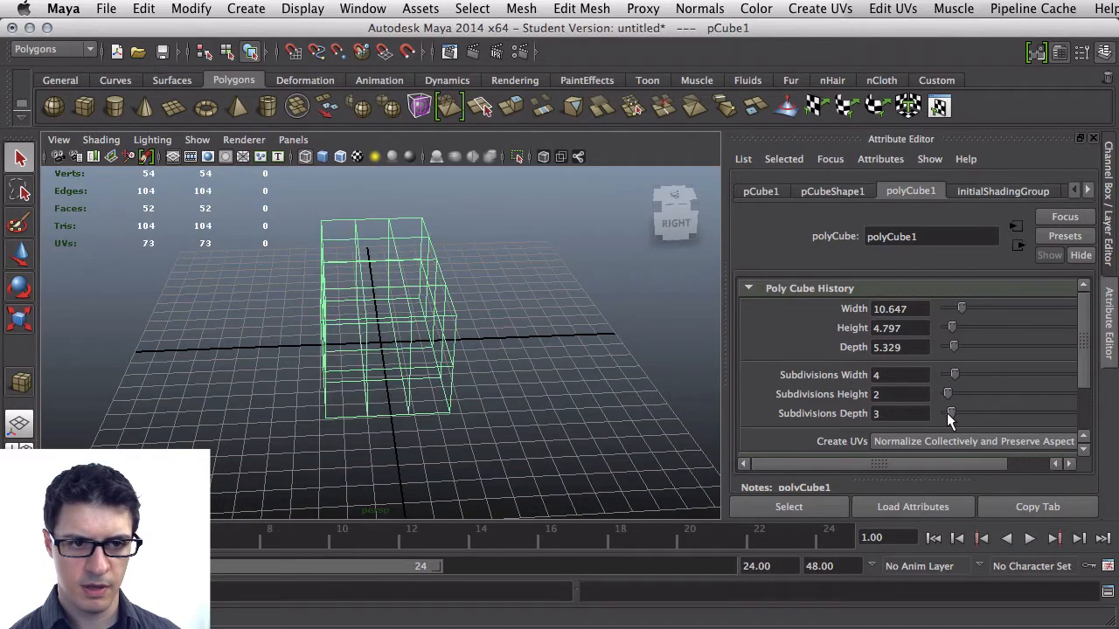
Switch the cube into vertex selection mode
{"action": "mouse_move", "coordinate": [592, 358]}
{"action": "left_mouse_down", "text": "alt"}
{"action": "mouse_move", "coordinate": [571, 360]}
{"action": "mouse_move", "coordinate": [580, 352]}
{"action": "left_mouse_up", "text": "alt"}
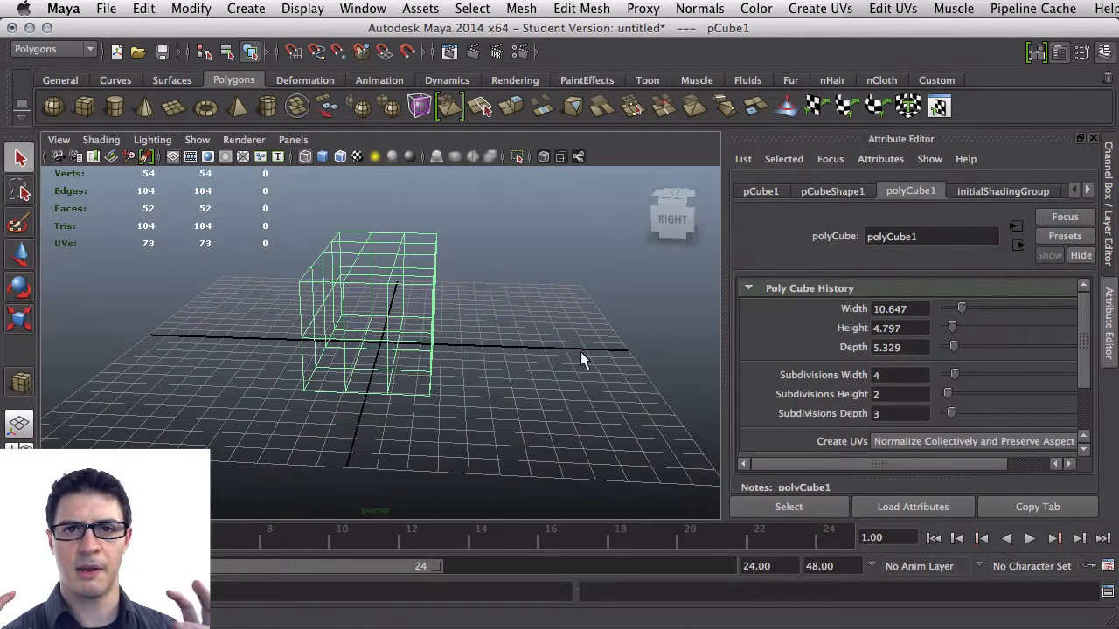
{"action": "left_click_drag", "start_coordinate": [331, 302], "coordinate": [507, 274], "text": "alt"}
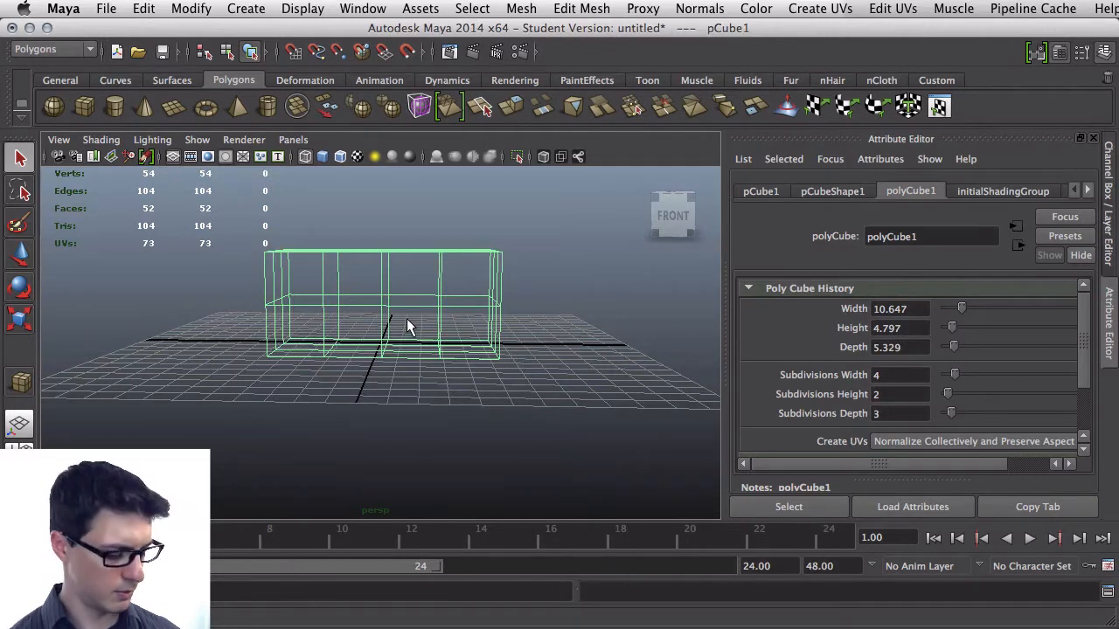
{"action": "left_click_drag", "start_coordinate": [419, 315], "coordinate": [362, 332], "text": "alt"}
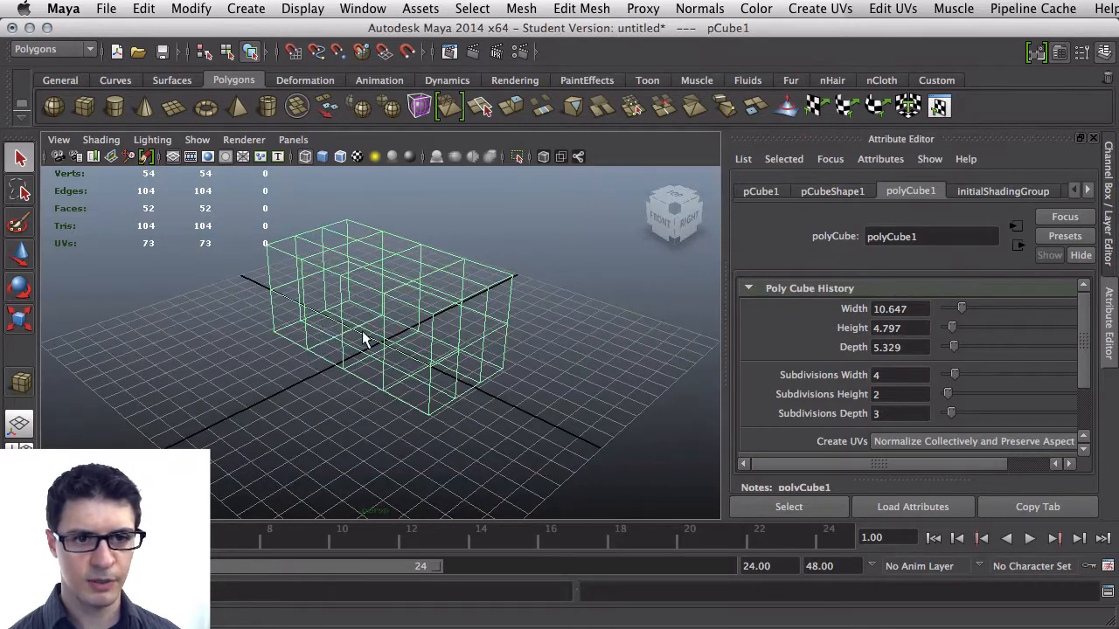
{"action": "right_click", "coordinate": [394, 300]}
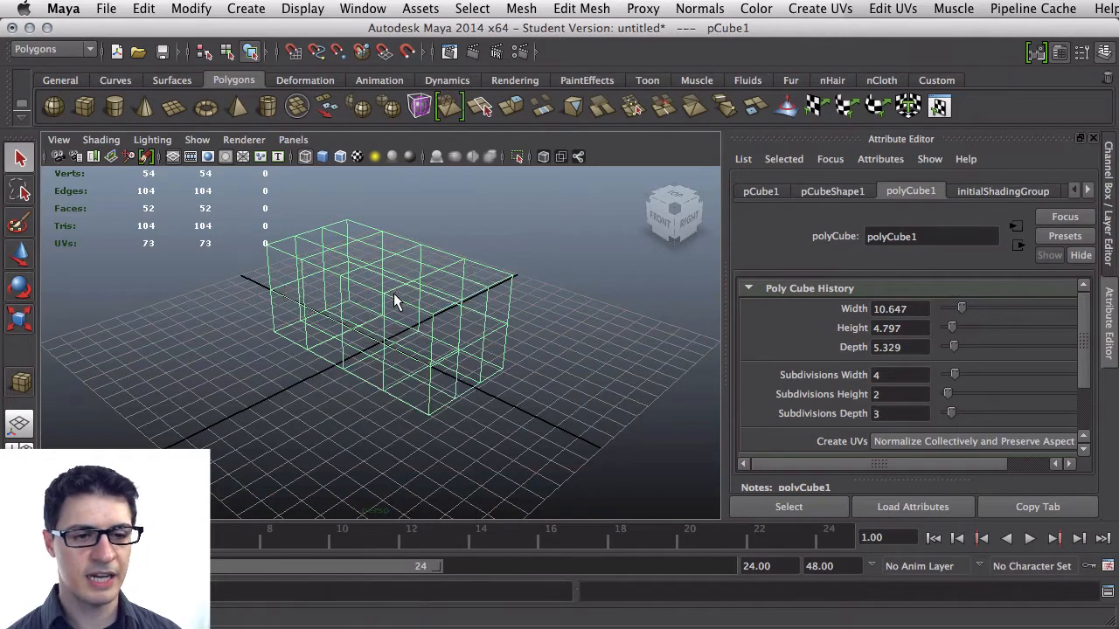
{"action": "key", "text": "space"}
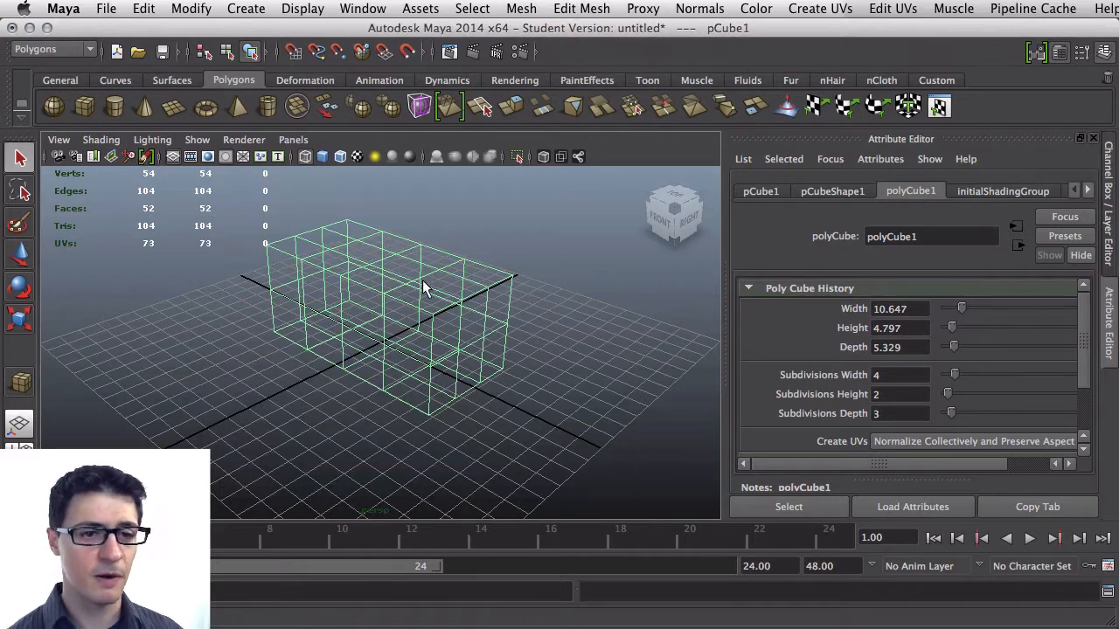
{"action": "right_click_drag", "start_coordinate": [396, 278], "coordinate": [339, 277]}
{"action": "scroll", "coordinate": [372, 294], "scroll_direction": "up", "scroll_amount": 5}
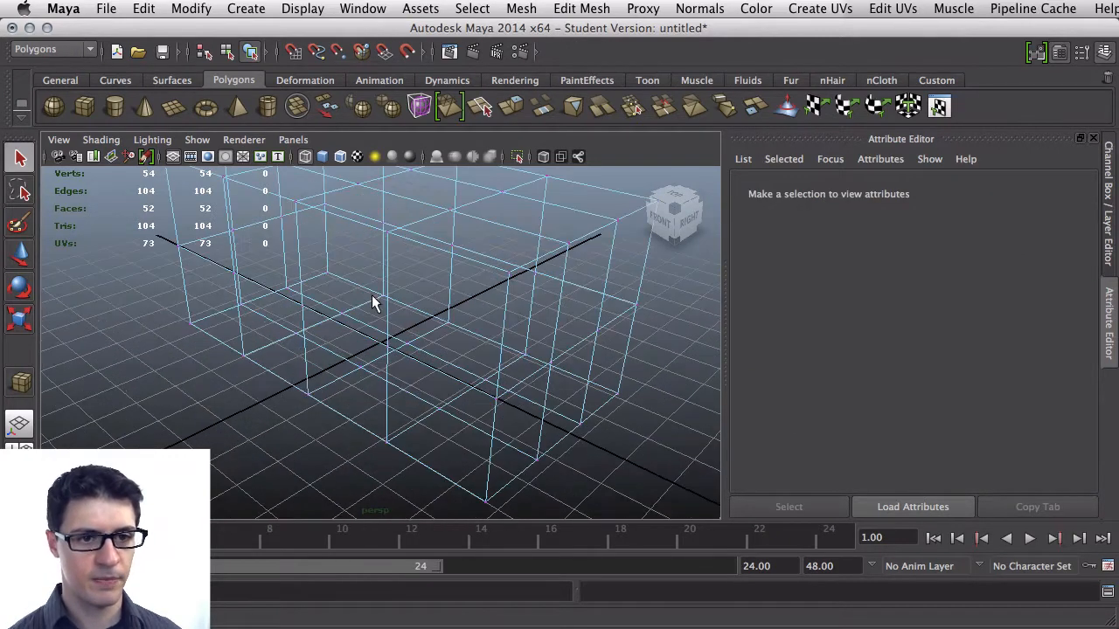
{"action": "scroll", "coordinate": [373, 292], "scroll_direction": "down", "scroll_amount": 3}
Select the four top vertices along the cube's right end edge
{"action": "left_click", "coordinate": [384, 272]}
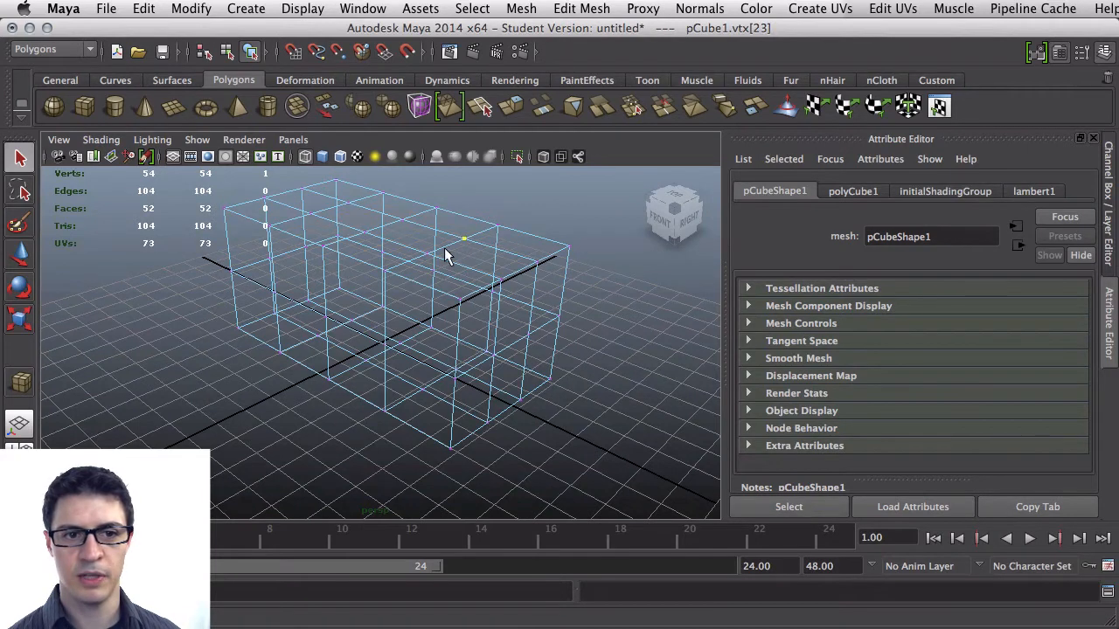
{"action": "right_click_drag", "start_coordinate": [446, 258], "coordinate": [487, 227]}
{"action": "left_click", "coordinate": [446, 257]}
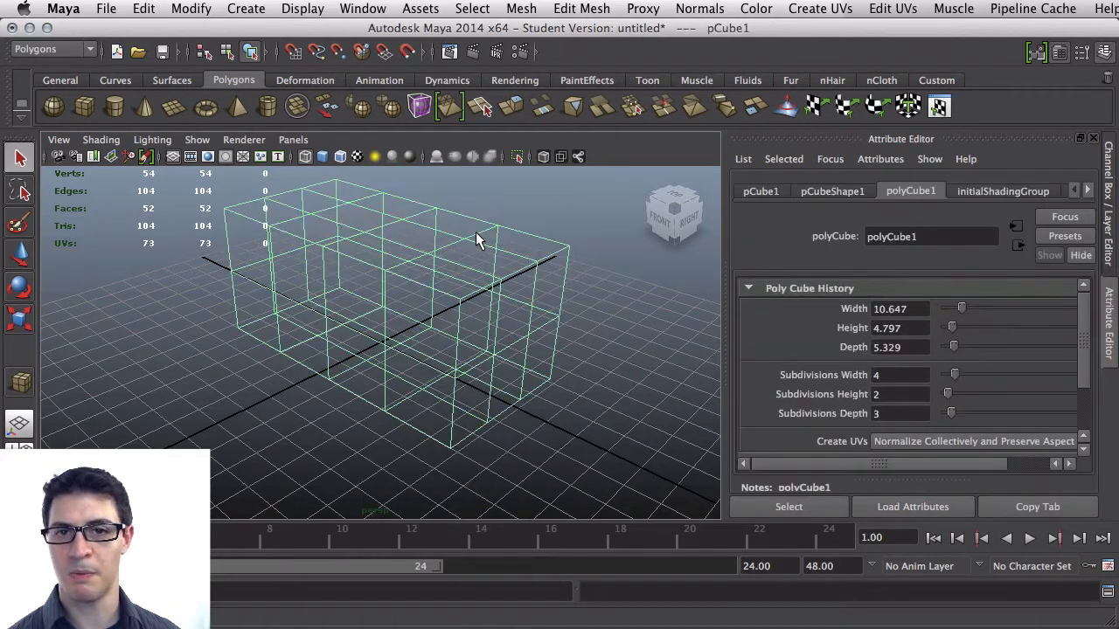
{"action": "left_click", "coordinate": [494, 220]}
{"action": "left_click", "coordinate": [459, 280]}
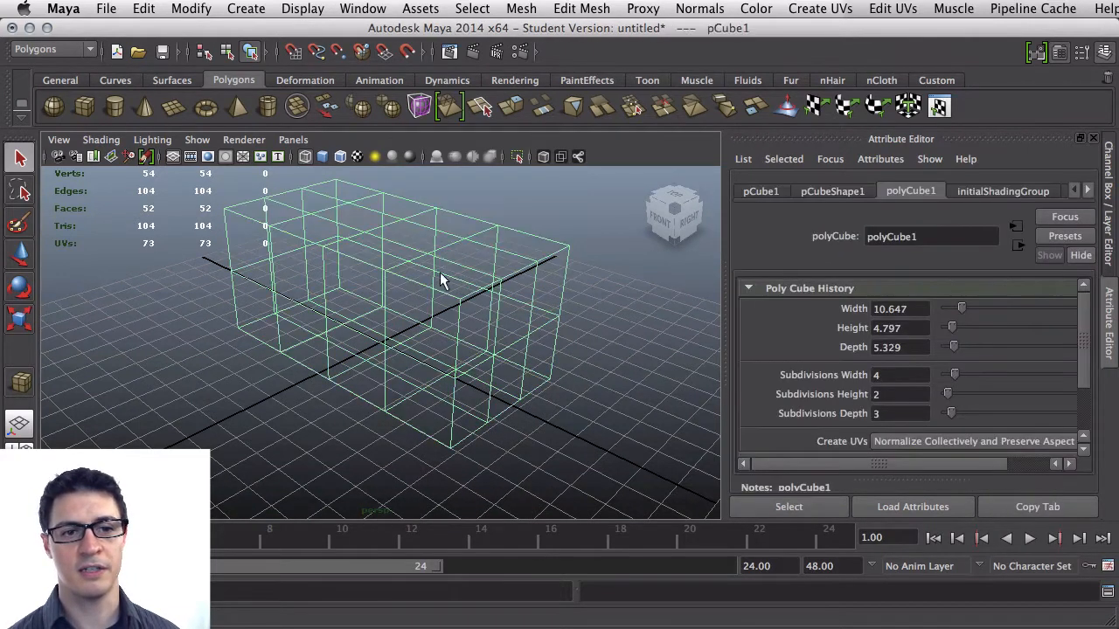
{"action": "right_click_drag", "start_coordinate": [429, 271], "coordinate": [392, 273]}
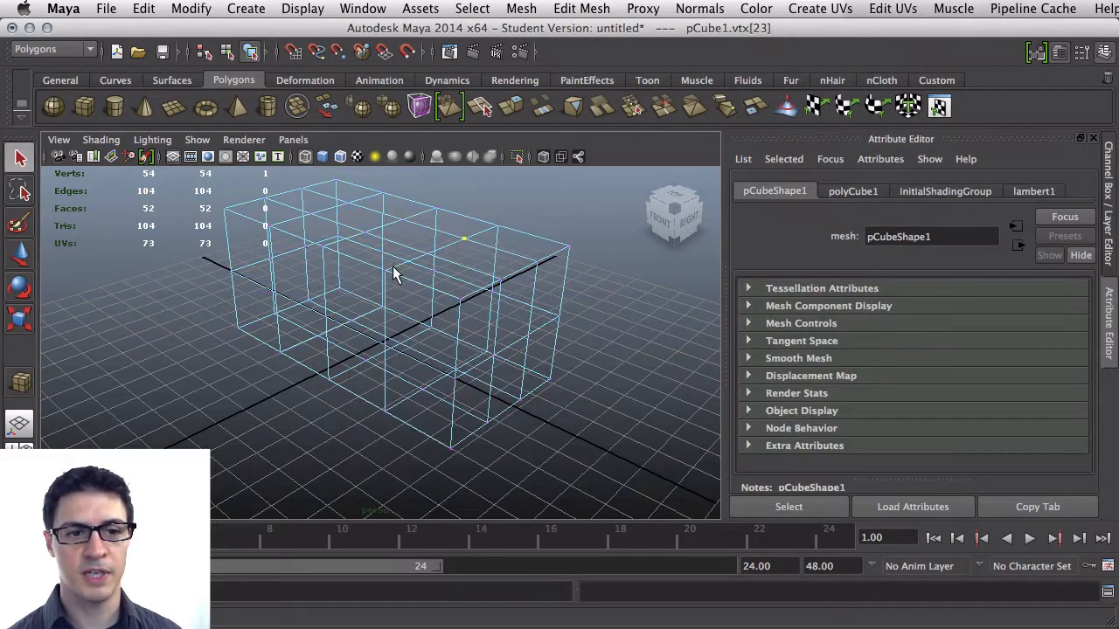
{"action": "left_click_drag", "start_coordinate": [395, 274], "coordinate": [478, 246], "text": "alt"}
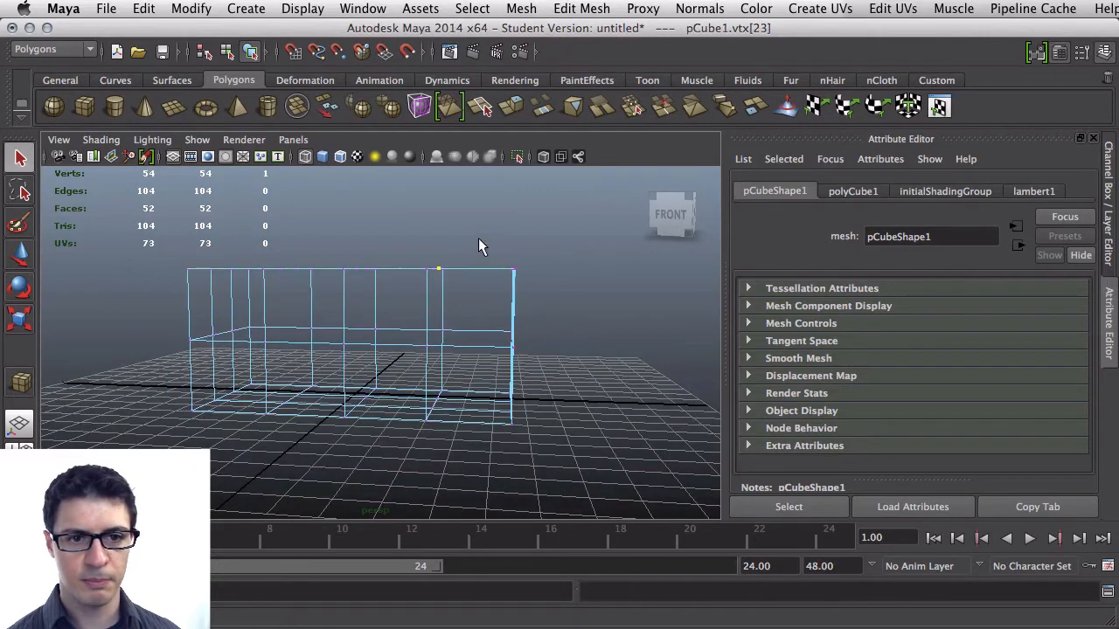
{"action": "left_click_drag", "start_coordinate": [540, 293], "coordinate": [464, 262]}
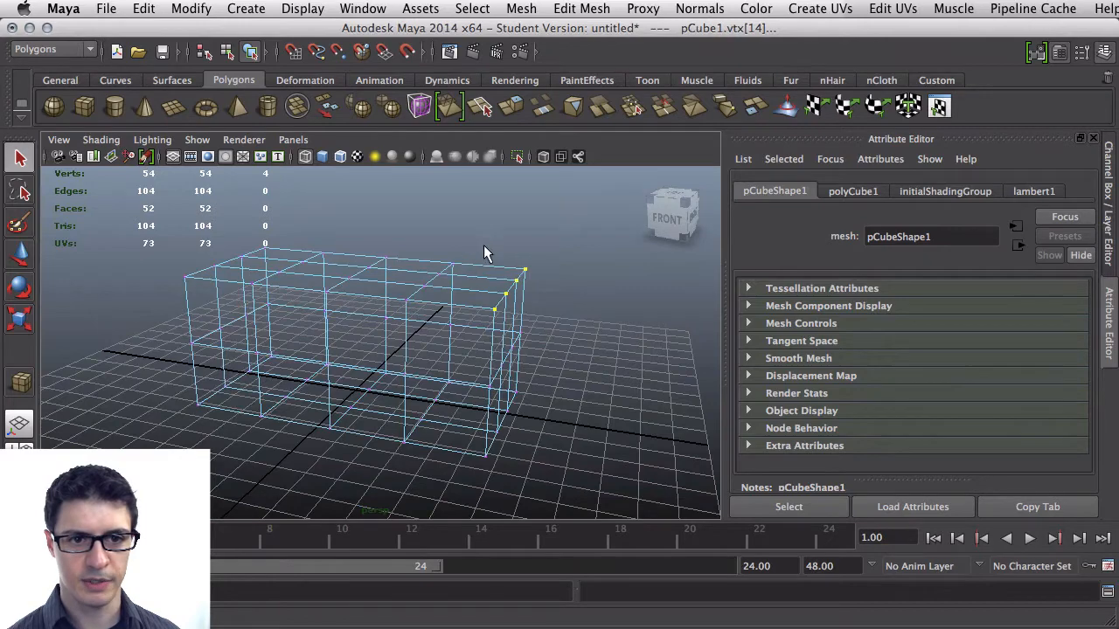
Cycle through the transform manipulators and, with the Move tool, pull the selected end vertices down and inward
{"action": "left_click_drag", "start_coordinate": [467, 352], "coordinate": [499, 294], "text": "alt"}
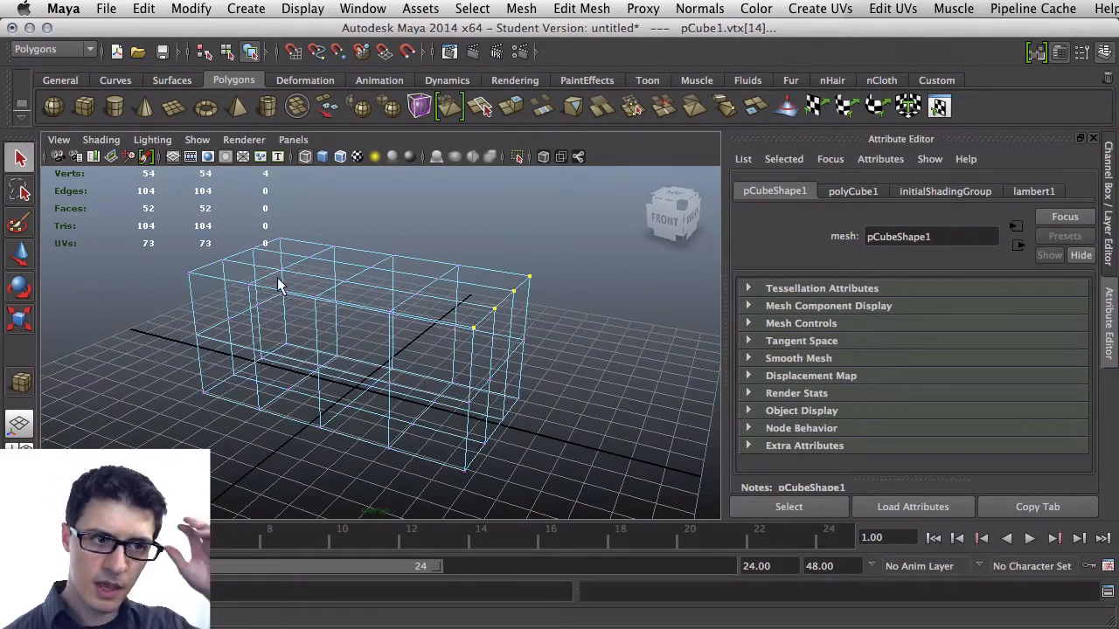
{"action": "key", "text": "w"}
{"action": "key", "text": "e"}
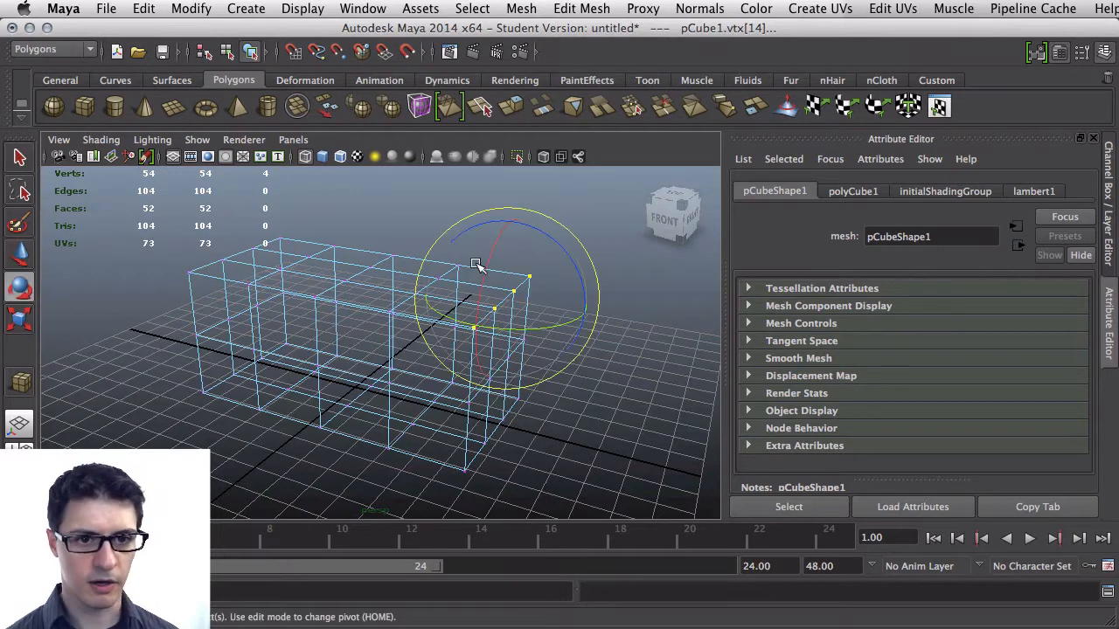
{"action": "key", "text": "r"}
{"action": "key", "text": "w"}
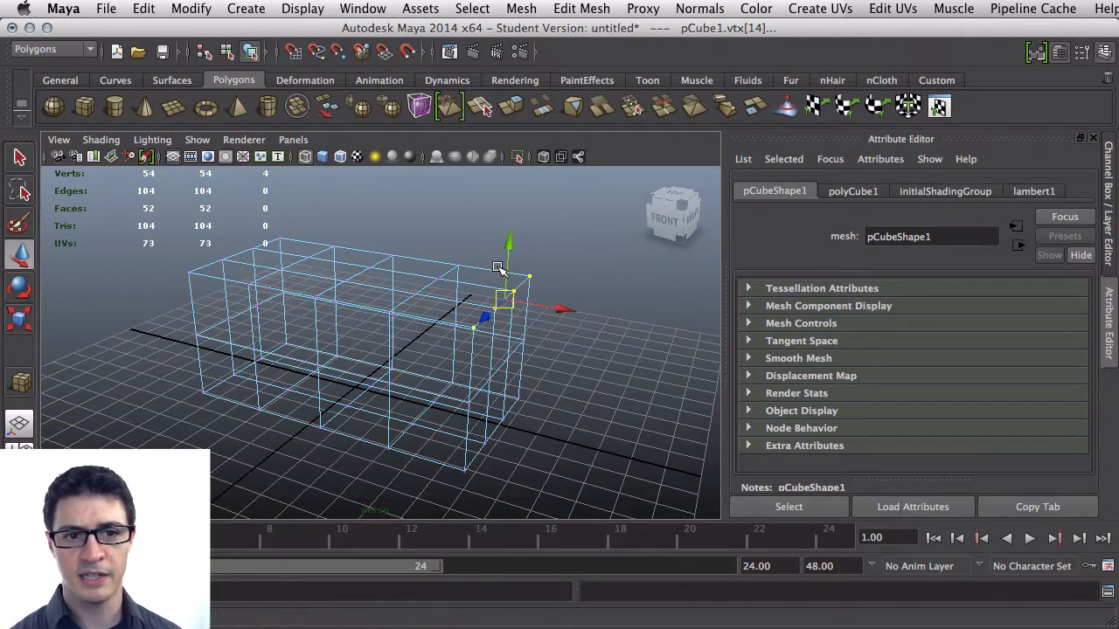
{"action": "key", "text": "e"}
{"action": "key", "text": "r"}
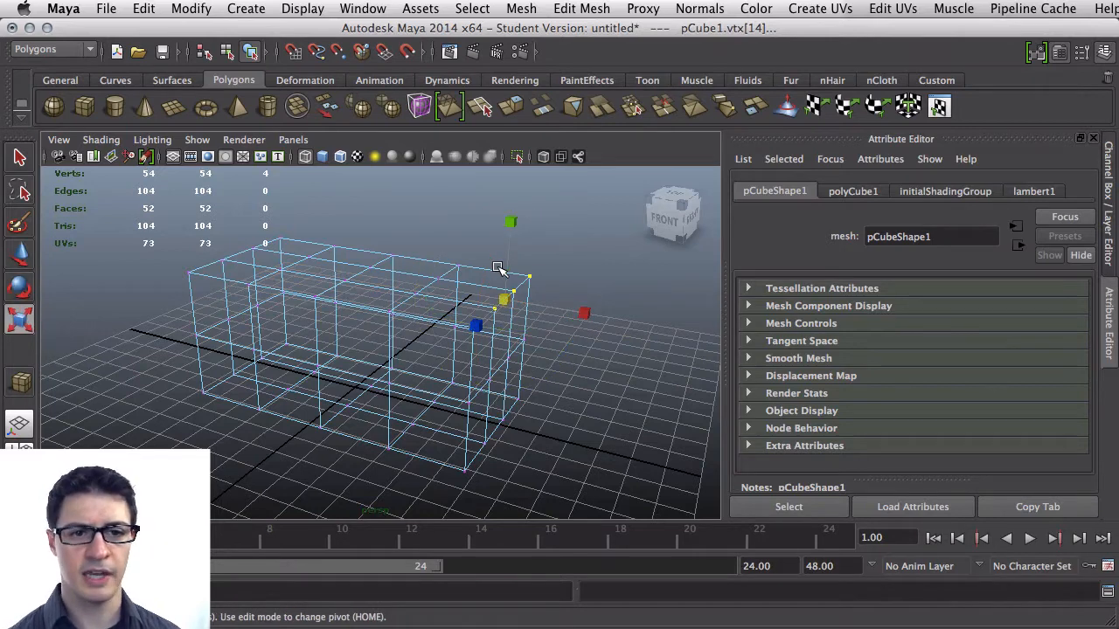
{"action": "key", "text": "w"}
{"action": "left_click_drag", "start_coordinate": [513, 277], "coordinate": [509, 309]}
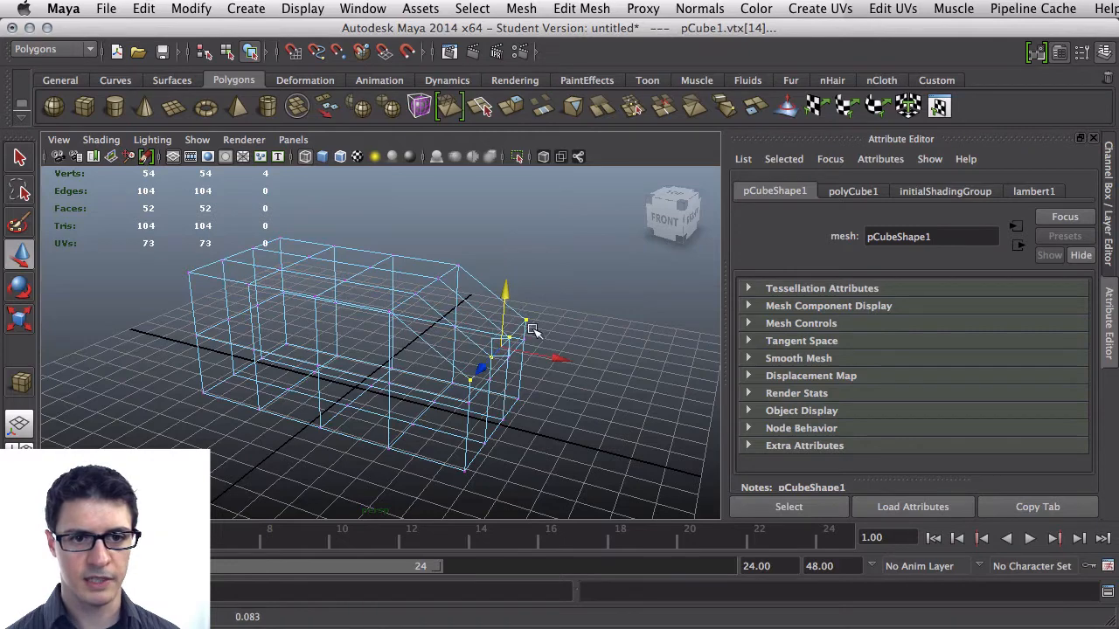
{"action": "left_click_drag", "start_coordinate": [555, 356], "coordinate": [500, 352]}
Select the neighbouring row of top vertices and move them up and outward to form a slope
{"action": "left_click_drag", "start_coordinate": [421, 378], "coordinate": [447, 343], "text": "alt"}
{"action": "left_click_drag", "start_coordinate": [455, 290], "coordinate": [432, 312]}
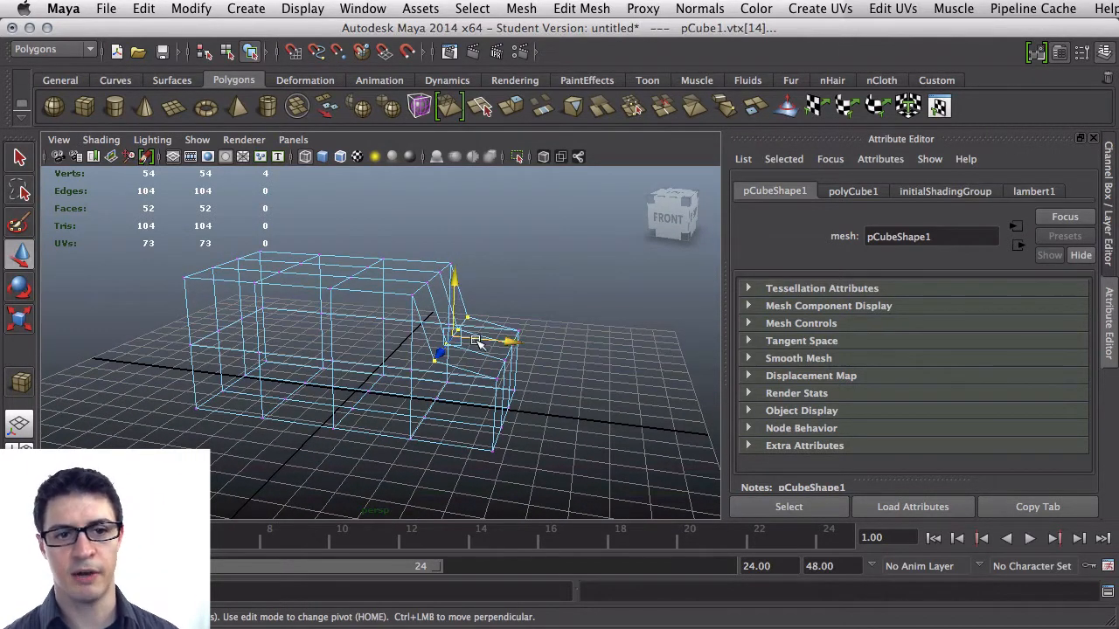
{"action": "left_click_drag", "start_coordinate": [417, 374], "coordinate": [441, 360], "text": "alt"}
{"action": "left_click_drag", "start_coordinate": [451, 304], "coordinate": [516, 332]}
Select the top vertices at the cube's left end and move them into place
{"action": "left_click_drag", "start_coordinate": [357, 337], "coordinate": [401, 324], "text": "alt"}
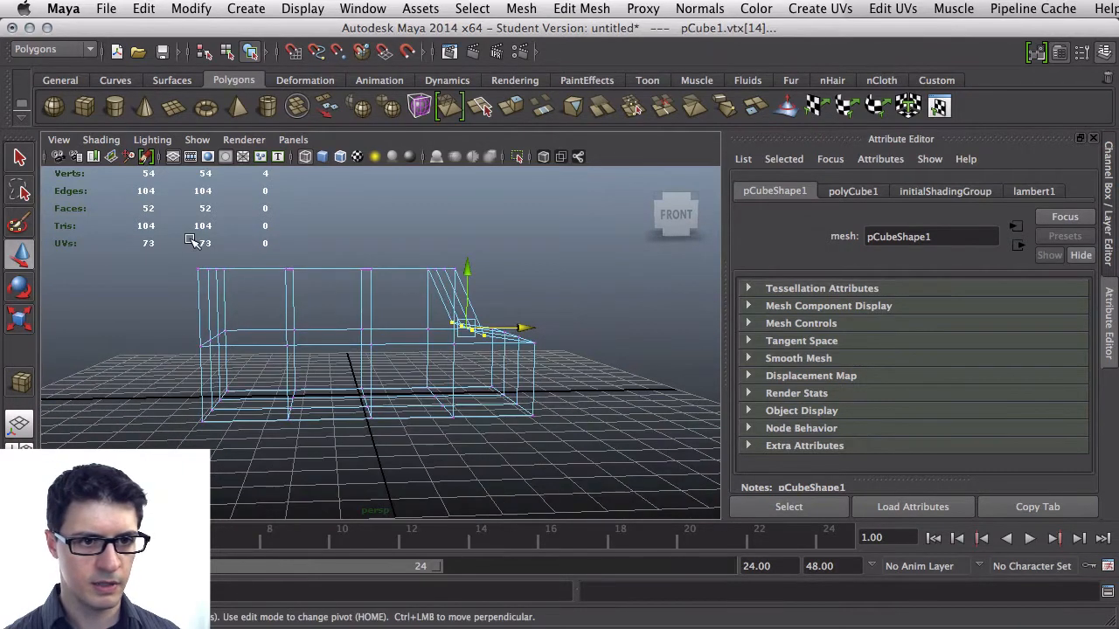
{"action": "left_click_drag", "start_coordinate": [194, 249], "coordinate": [332, 289]}
{"action": "left_click_drag", "start_coordinate": [219, 301], "coordinate": [250, 293], "text": "alt"}
{"action": "left_click_drag", "start_coordinate": [291, 348], "coordinate": [274, 328], "text": "alt"}
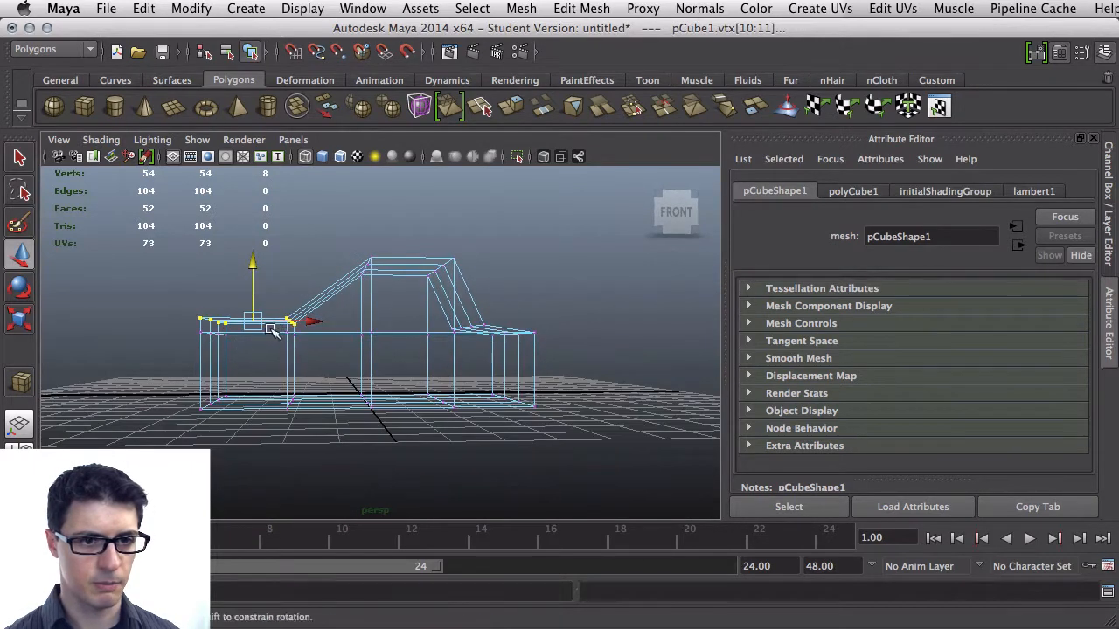
Select the vertical column of vertices behind the hood and move it along the body's length
{"action": "left_click_drag", "start_coordinate": [267, 276], "coordinate": [316, 431]}
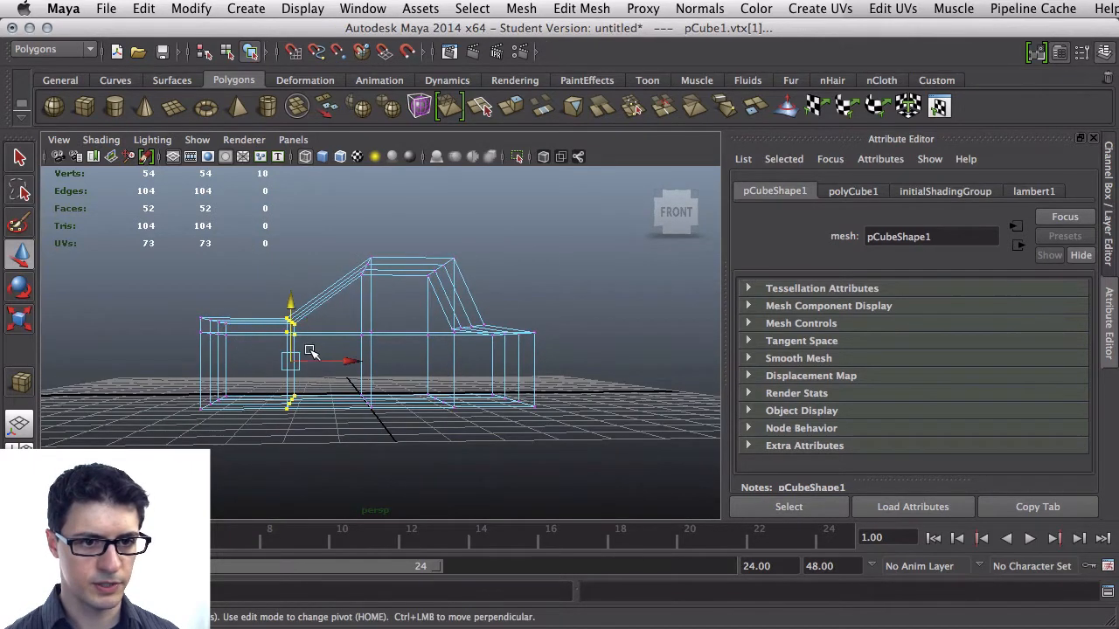
{"action": "left_click_drag", "start_coordinate": [314, 365], "coordinate": [342, 408]}
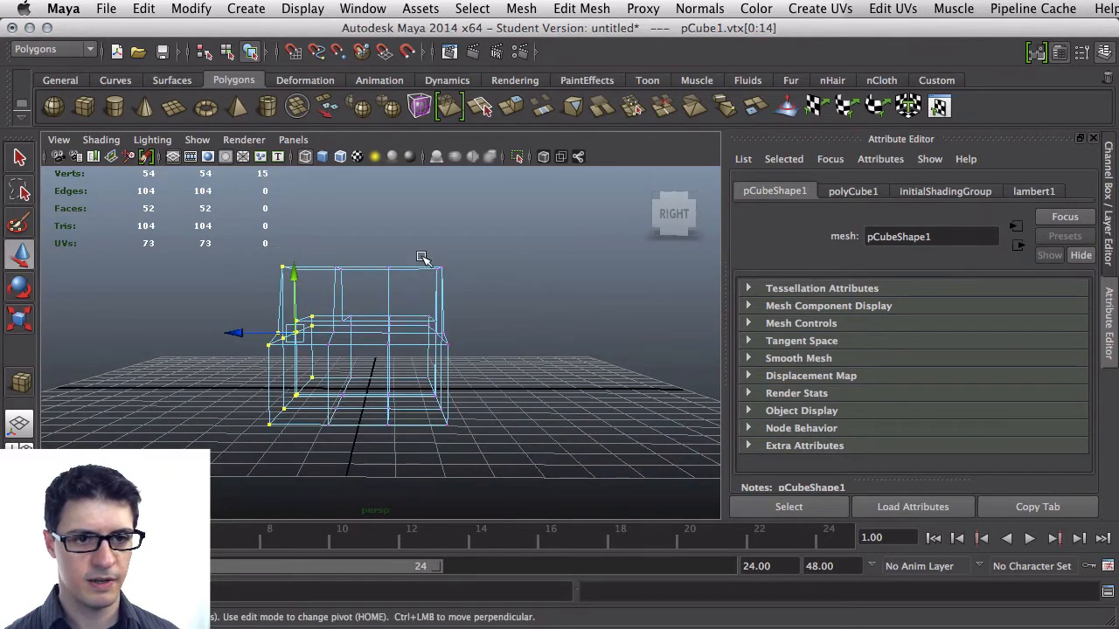
Select the vertices on both sides of the body in the side view and scale them inward
{"action": "left_click_drag", "start_coordinate": [477, 441], "coordinate": [487, 463], "text": "shift"}
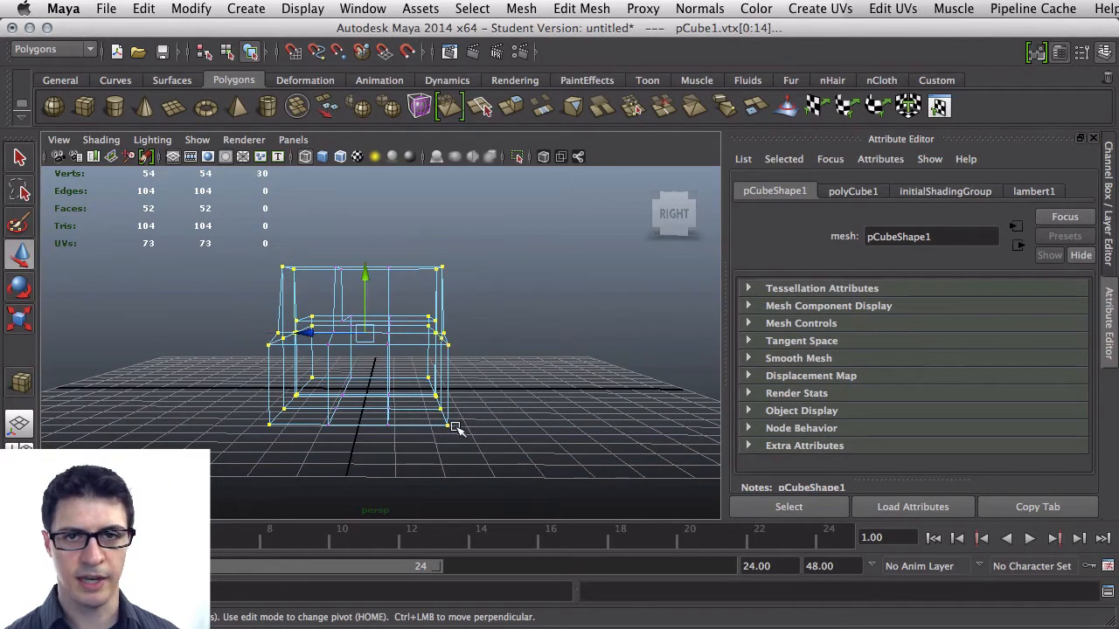
{"action": "left_click_drag", "start_coordinate": [268, 377], "coordinate": [387, 405], "text": "alt"}
{"action": "key", "text": "e"}
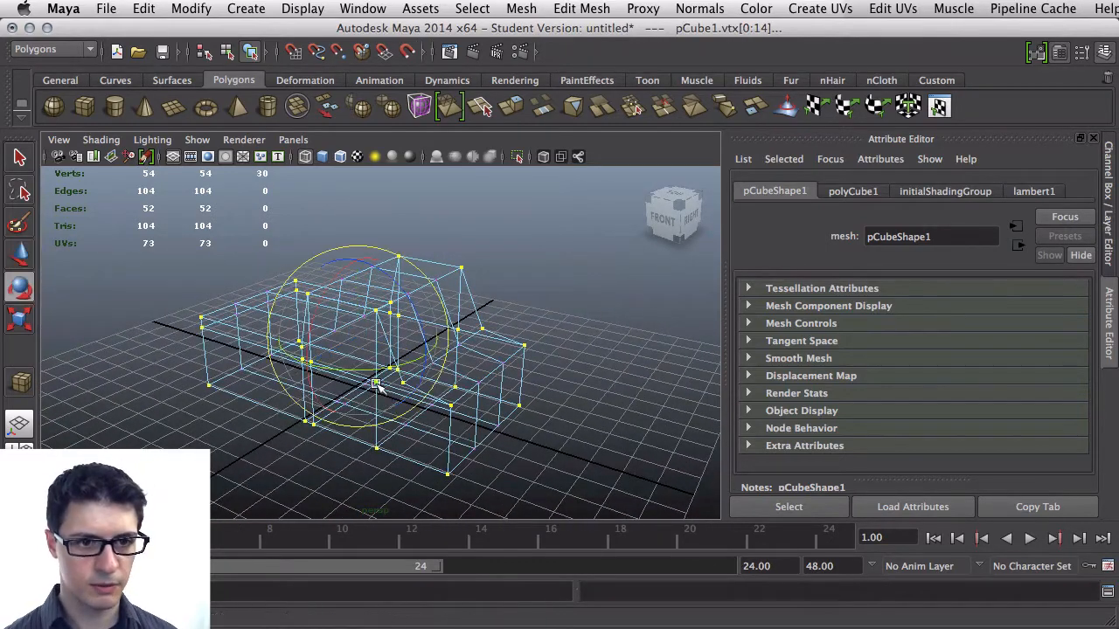
{"action": "key", "text": "r"}
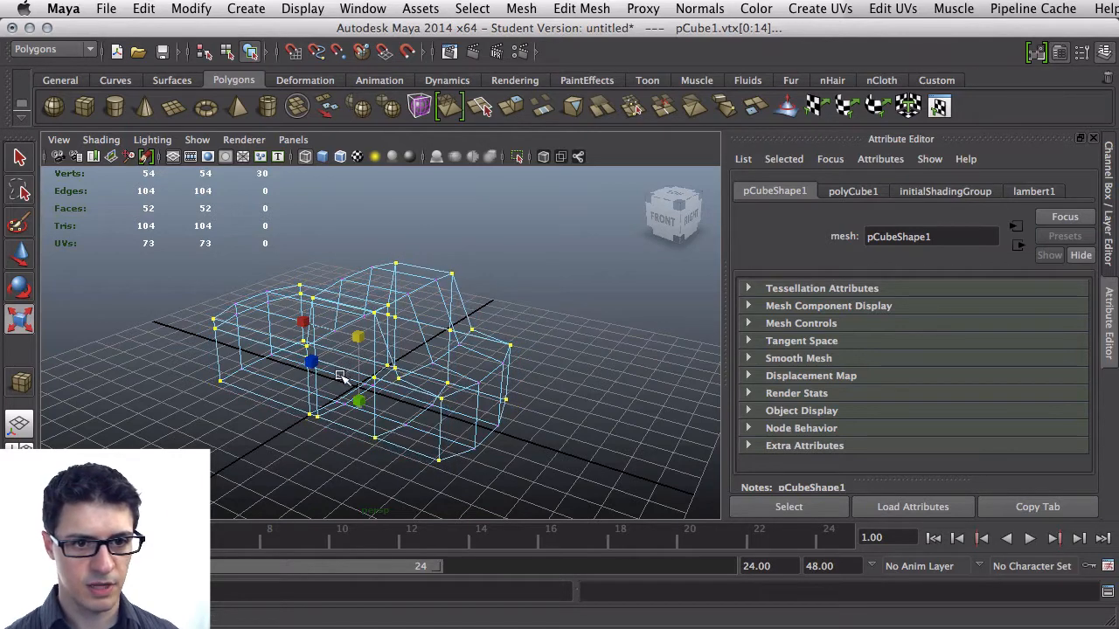
{"action": "left_click_drag", "start_coordinate": [399, 341], "coordinate": [331, 334], "text": "alt"}
In the top view, select the central vertex rows and scale them across the body's width
{"action": "scroll", "coordinate": [330, 334], "scroll_direction": "down", "scroll_amount": 2}
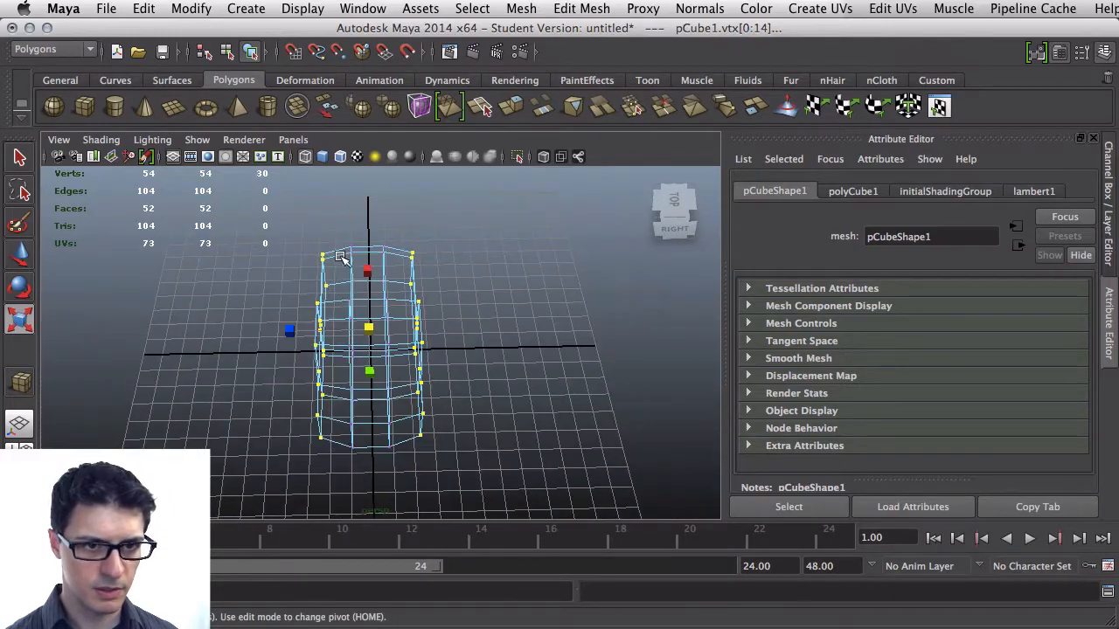
{"action": "left_click_drag", "start_coordinate": [337, 229], "coordinate": [401, 465]}
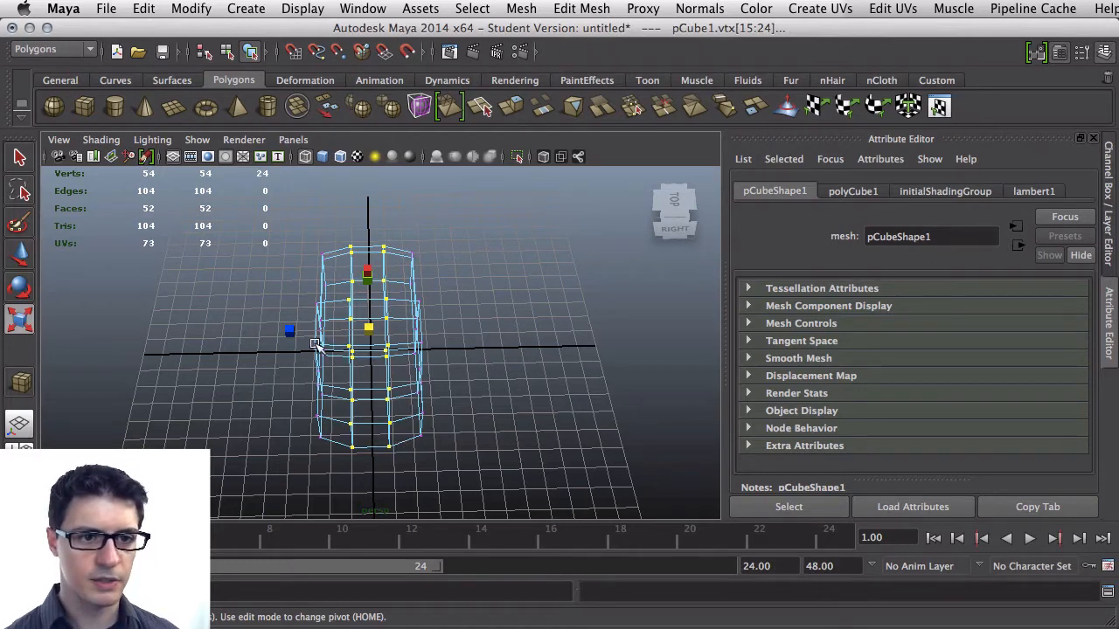
{"action": "key", "text": "w"}
{"action": "key", "text": "e"}
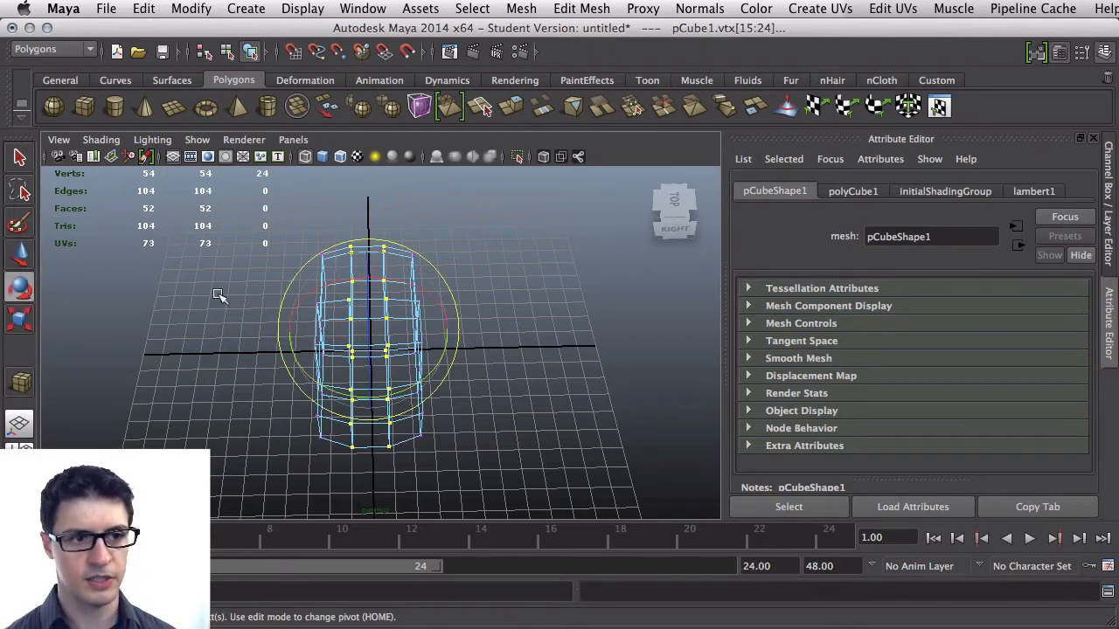
{"action": "key", "text": "w"}
{"action": "key", "text": "e"}
{"action": "key", "text": "r"}
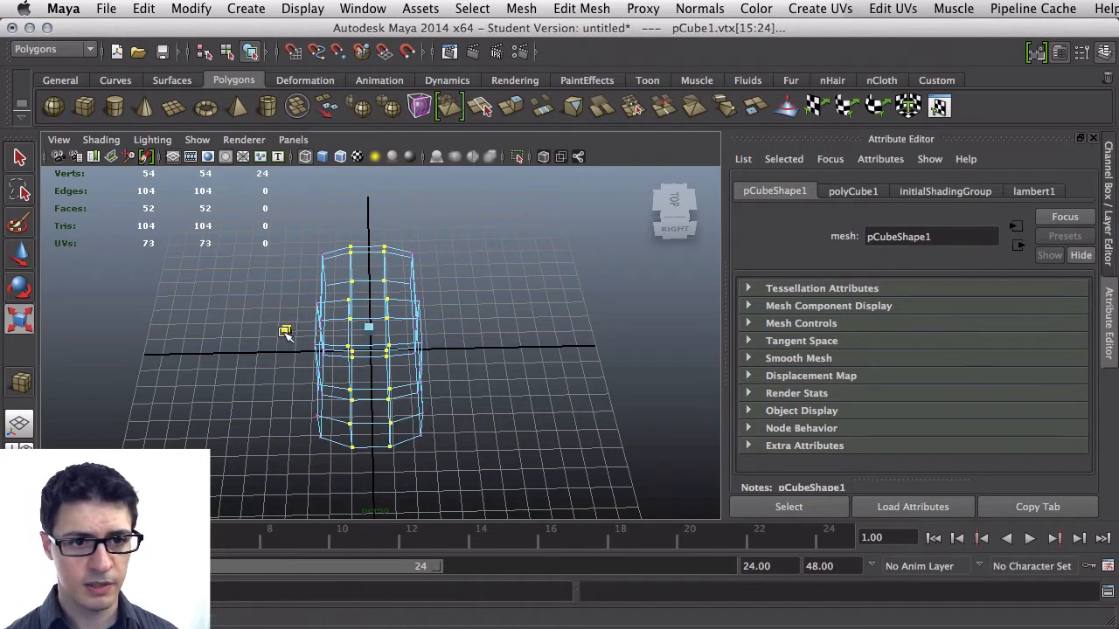
{"action": "middle_click_drag", "start_coordinate": [294, 330], "coordinate": [207, 328]}
Deselect and inspect the car body from several angles in wireframe and shaded display
{"action": "left_click_drag", "start_coordinate": [218, 409], "coordinate": [342, 358], "text": "alt"}
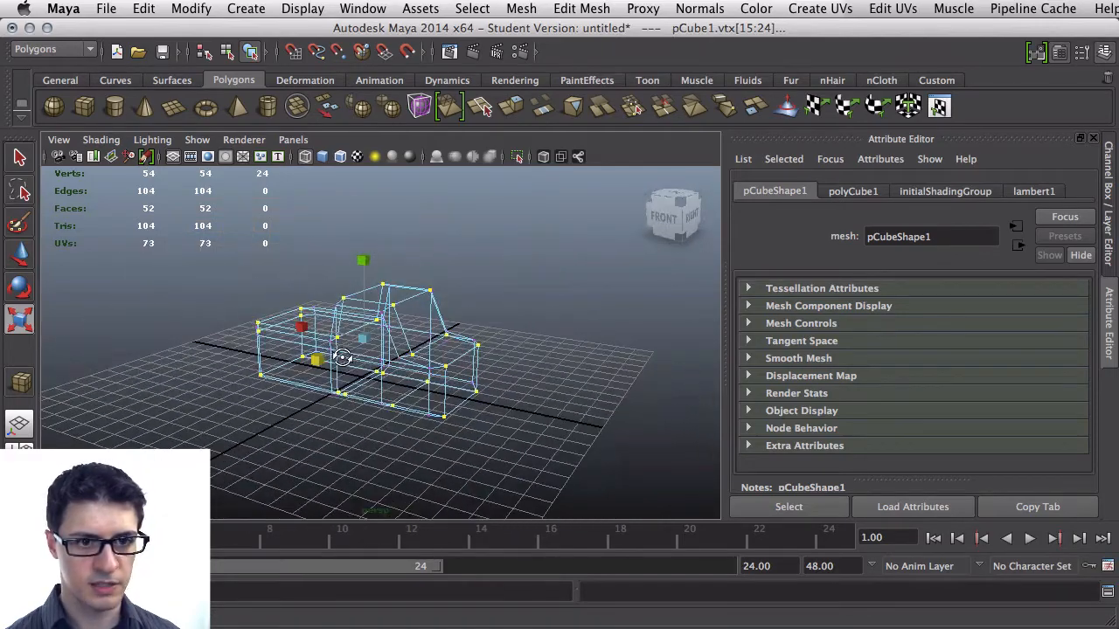
{"action": "left_click", "coordinate": [478, 259]}
{"action": "scroll", "coordinate": [457, 299], "scroll_direction": "up", "scroll_amount": 5}
{"action": "left_click_drag", "start_coordinate": [452, 312], "coordinate": [361, 227], "text": "alt"}
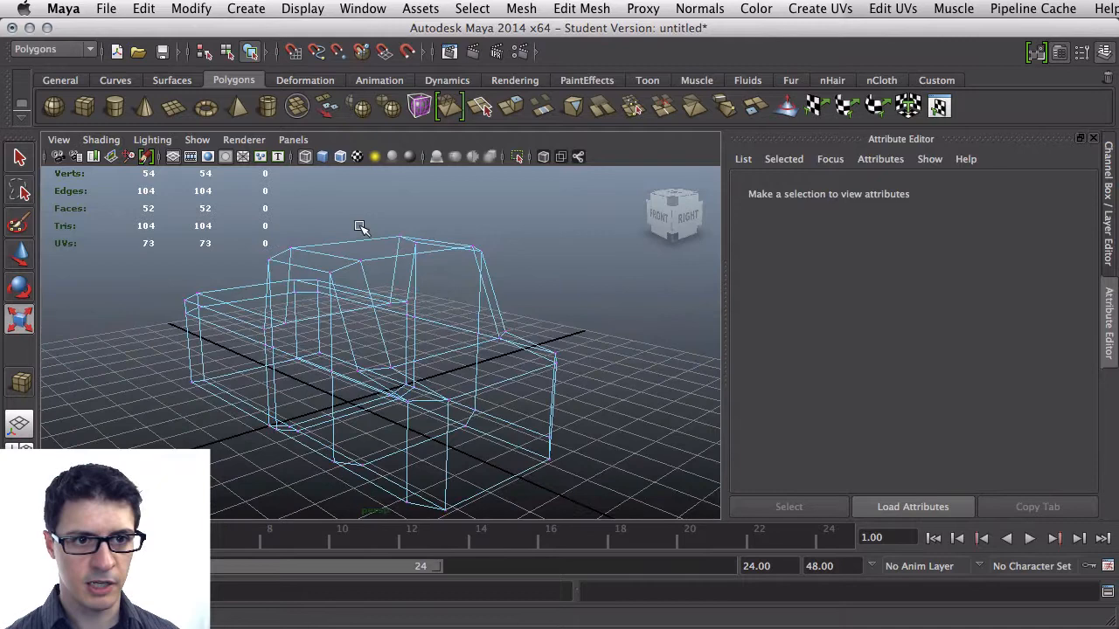
{"action": "left_click", "coordinate": [322, 158]}
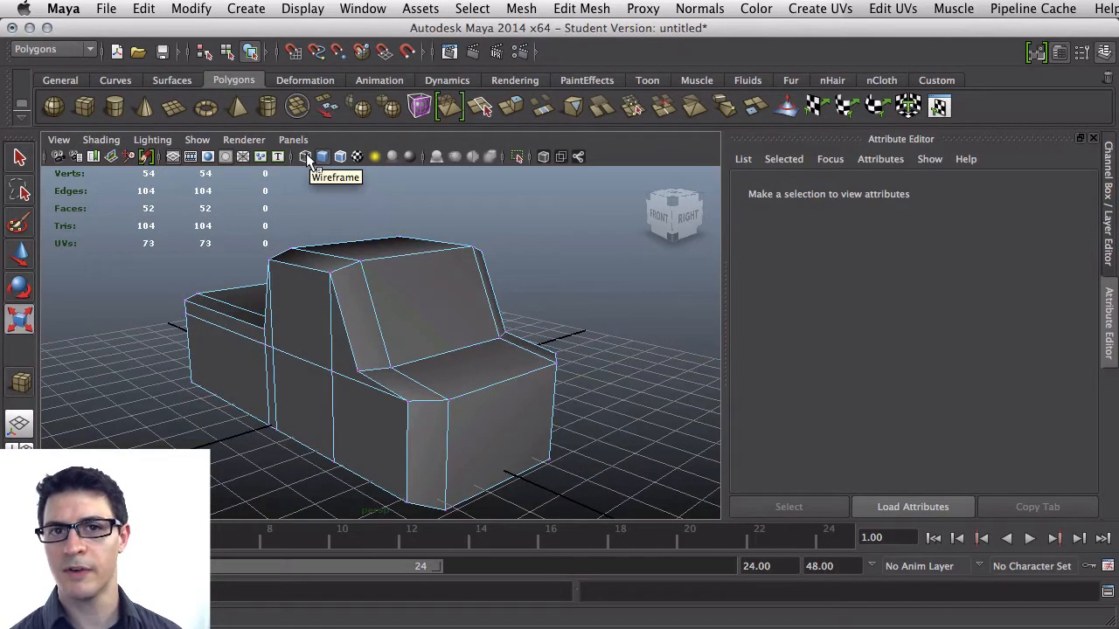
{"action": "left_click", "coordinate": [307, 157]}
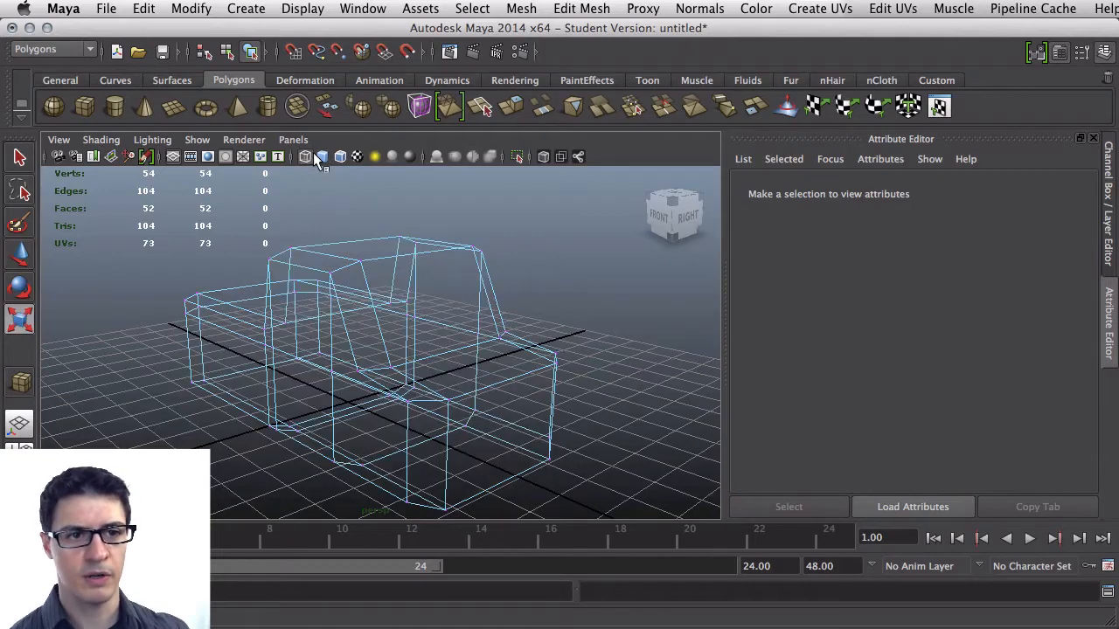
{"action": "key", "text": "5"}
{"action": "left_click_drag", "start_coordinate": [395, 292], "coordinate": [400, 378], "text": "alt"}
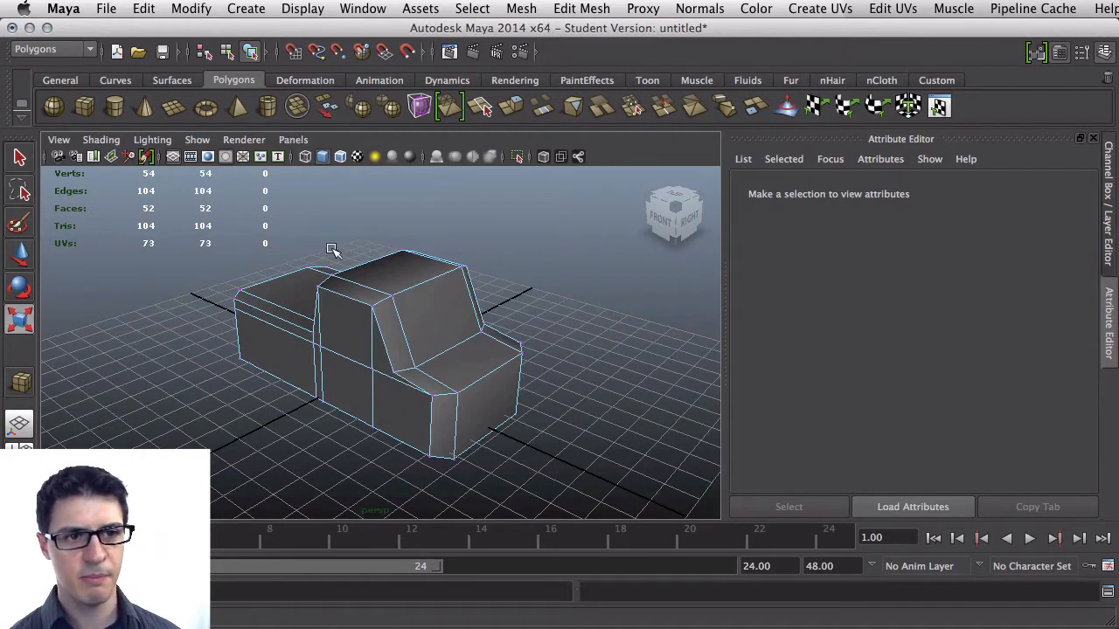
Create a polygon cylinder on the grid beside the car body
{"action": "left_click", "coordinate": [121, 105]}
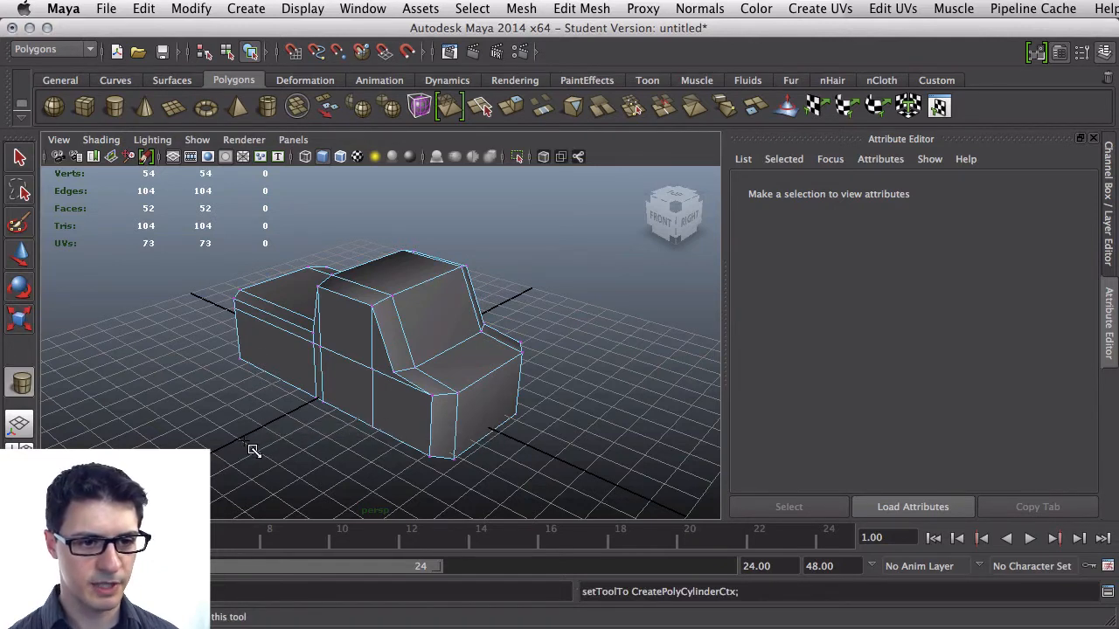
{"action": "left_click_drag", "start_coordinate": [291, 425], "coordinate": [287, 399]}
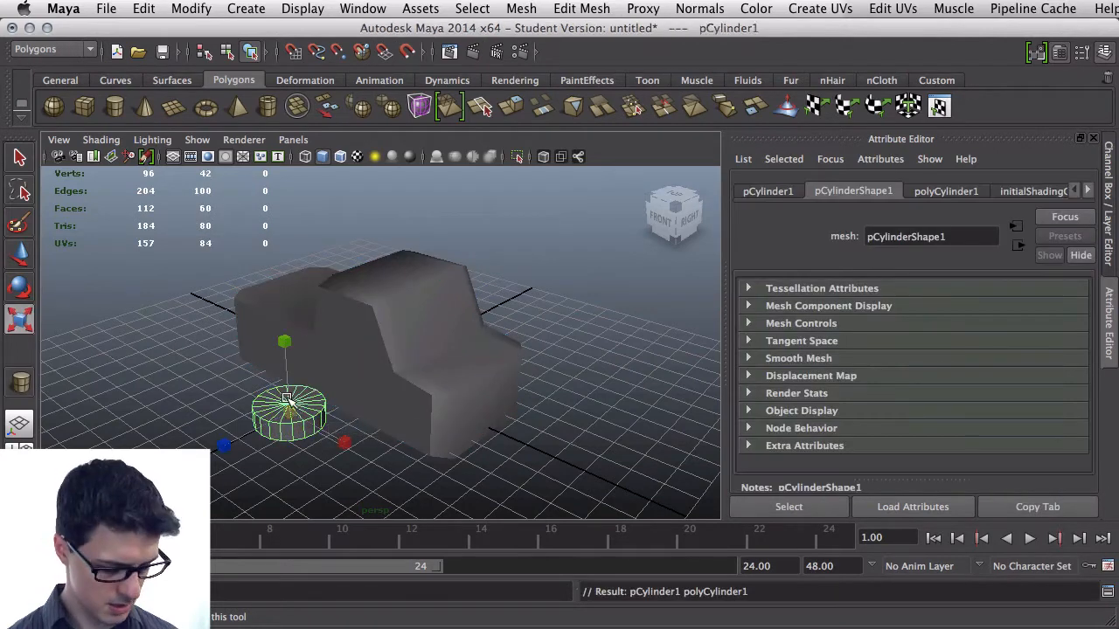
Try adjusting the cylinder's radius and height sliders, undoing both changes
{"action": "key", "text": "e"}
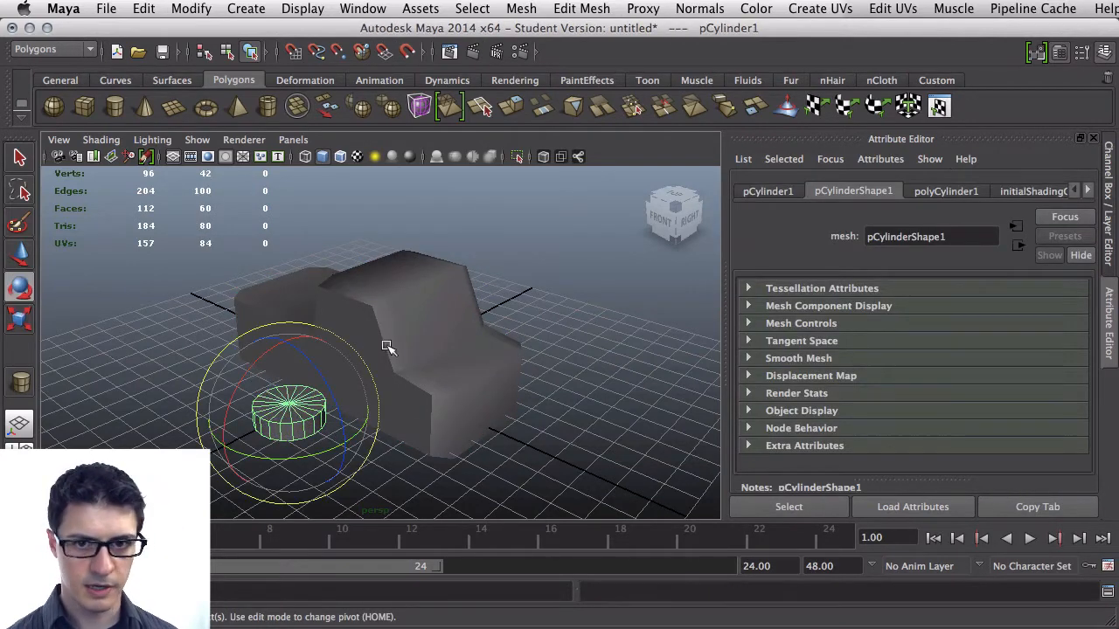
{"action": "left_click", "coordinate": [925, 194]}
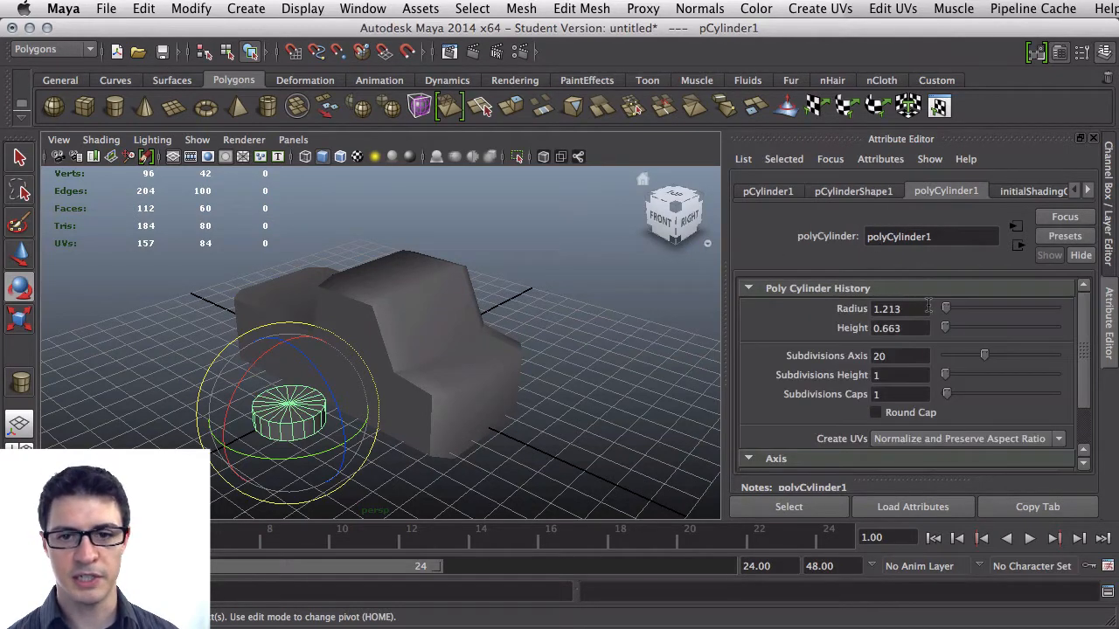
{"action": "left_click_drag", "start_coordinate": [944, 305], "coordinate": [947, 314]}
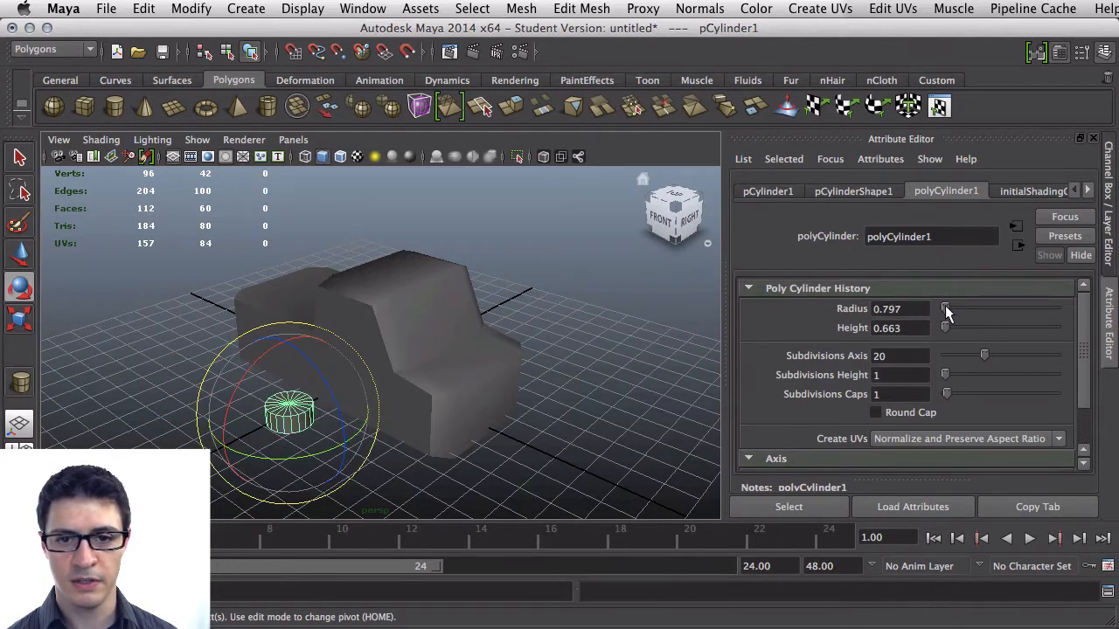
{"action": "key", "text": "z"}
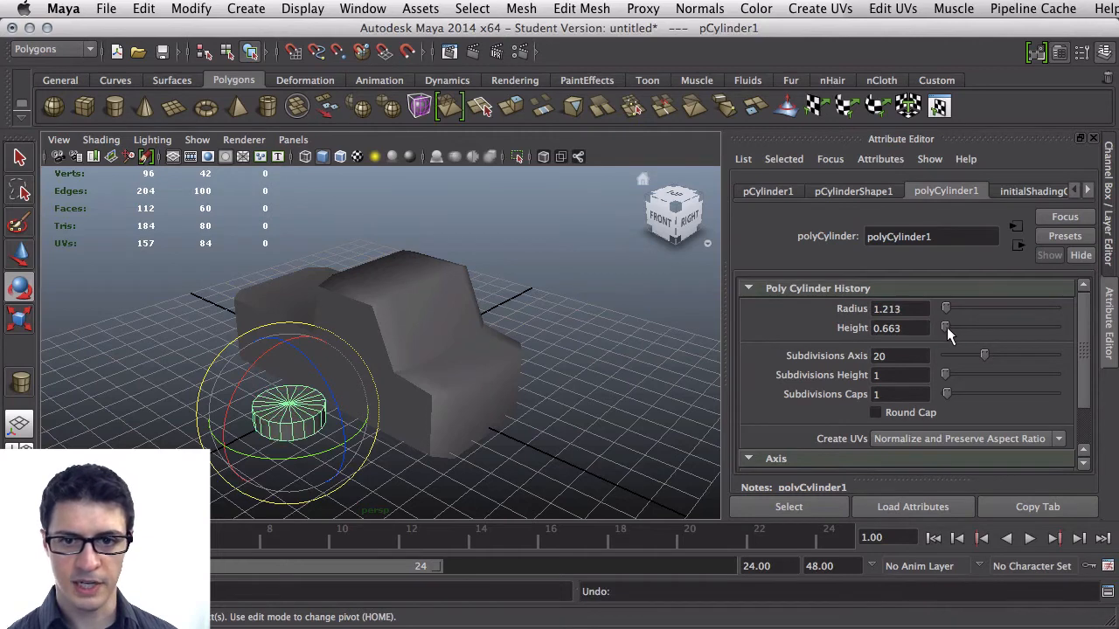
{"action": "left_click", "coordinate": [947, 327]}
{"action": "left_click_drag", "start_coordinate": [946, 327], "coordinate": [945, 326]}
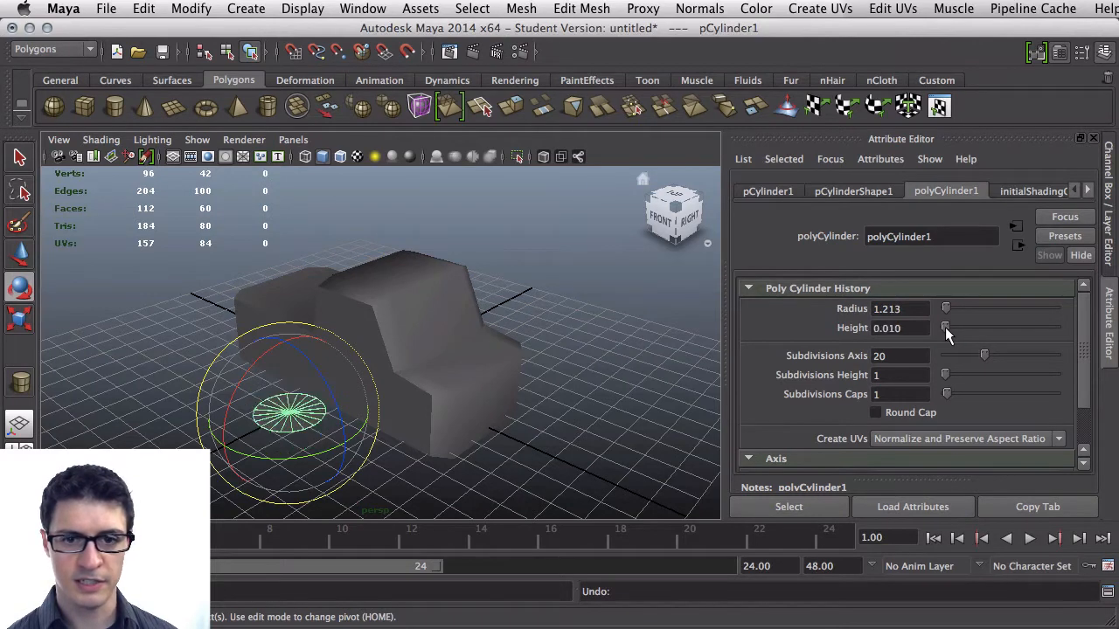
{"action": "key", "text": "super+z"}
Set the cylinder's height to 0.8, axis subdivisions to 10, height subdivisions to 3 and cap subdivisions to 3
{"action": "double_click", "coordinate": [885, 329]}
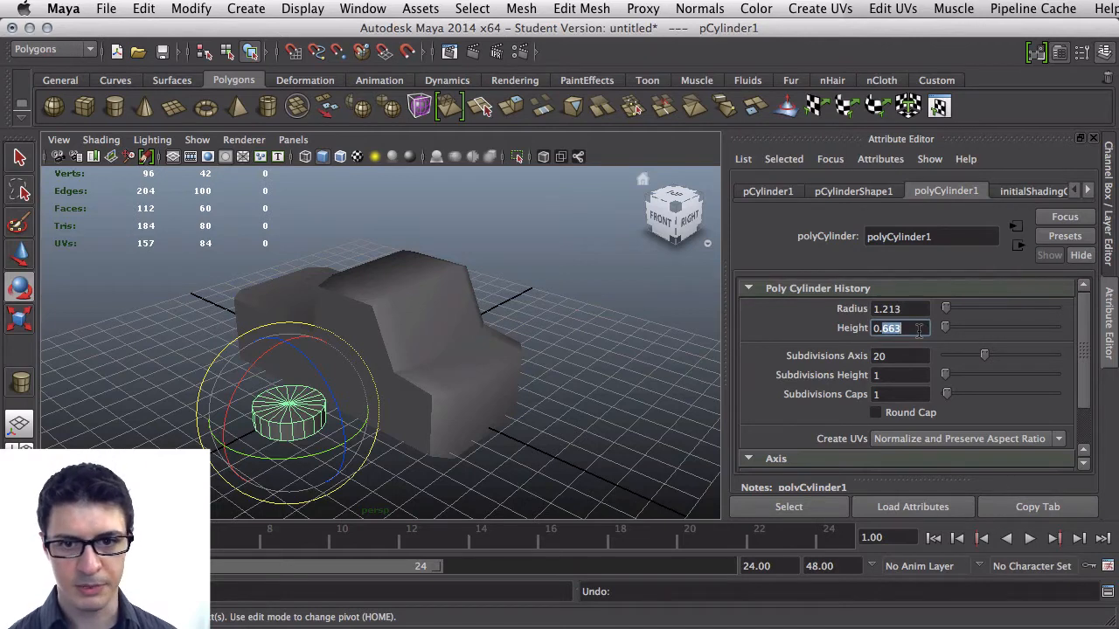
{"action": "type", "text": "0.8"}
{"action": "key", "text": "Tab"}
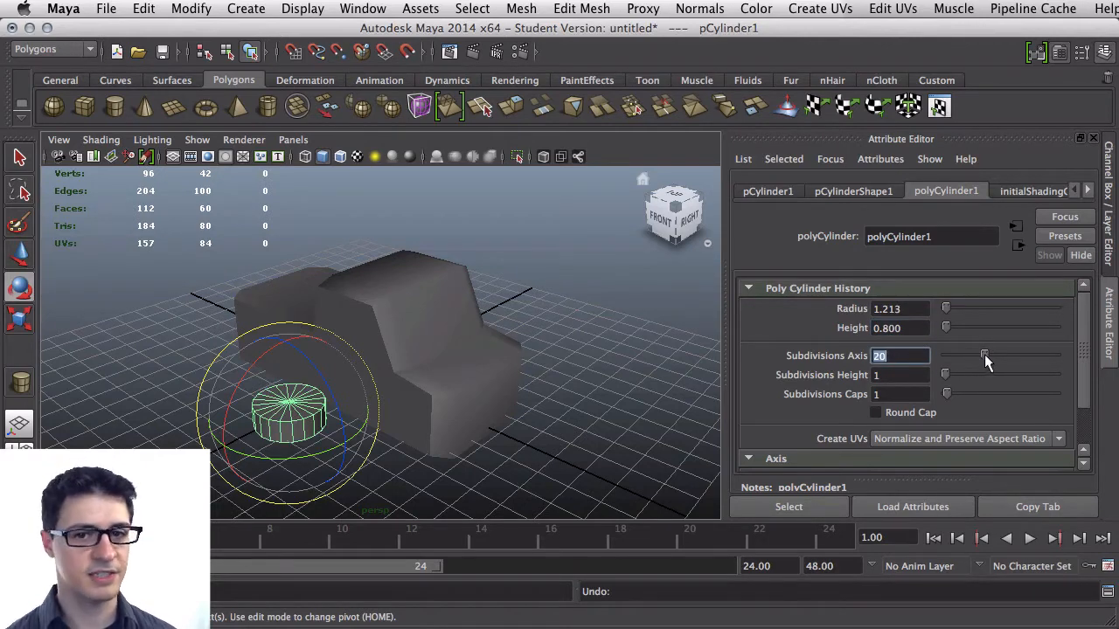
{"action": "left_click_drag", "start_coordinate": [984, 356], "coordinate": [961, 355]}
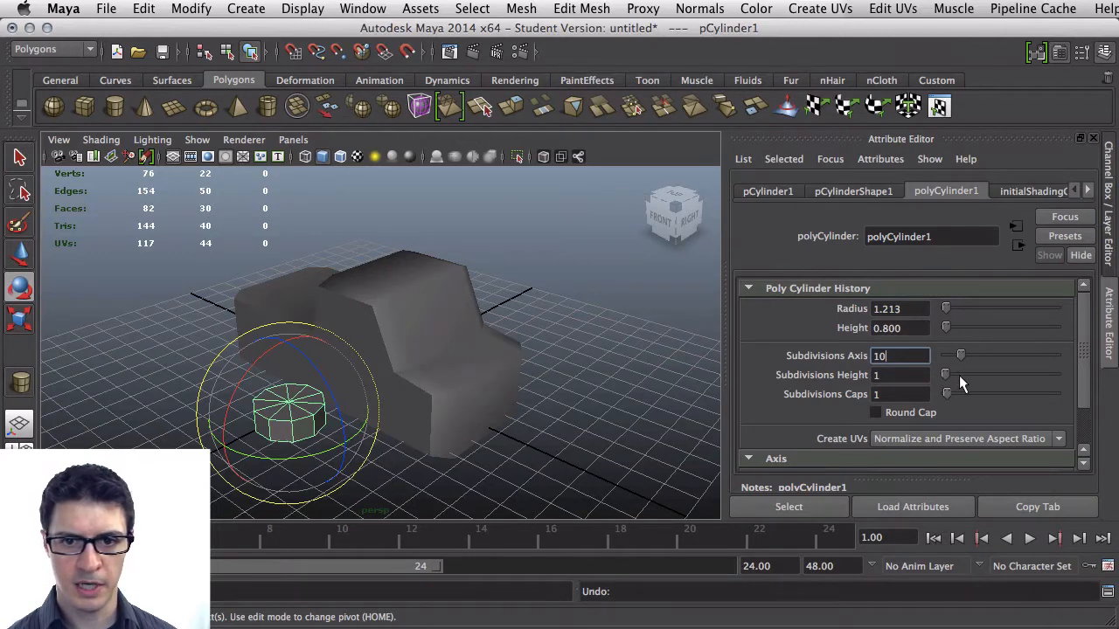
{"action": "left_click_drag", "start_coordinate": [946, 375], "coordinate": [947, 372]}
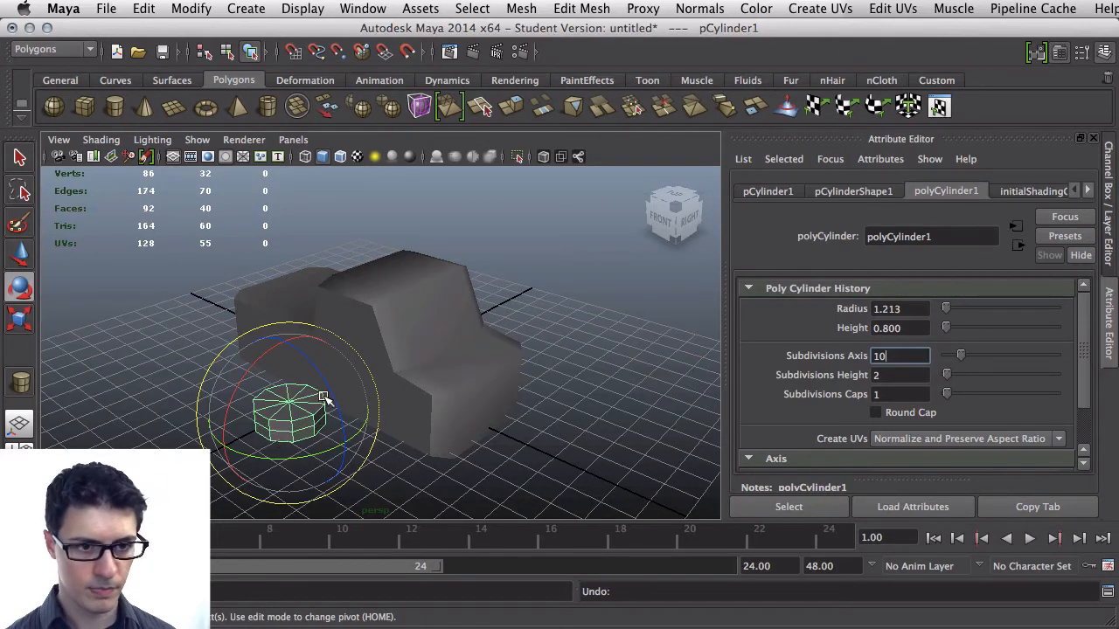
{"action": "left_click_drag", "start_coordinate": [393, 370], "coordinate": [385, 366], "text": "alt"}
{"action": "key", "text": "f"}
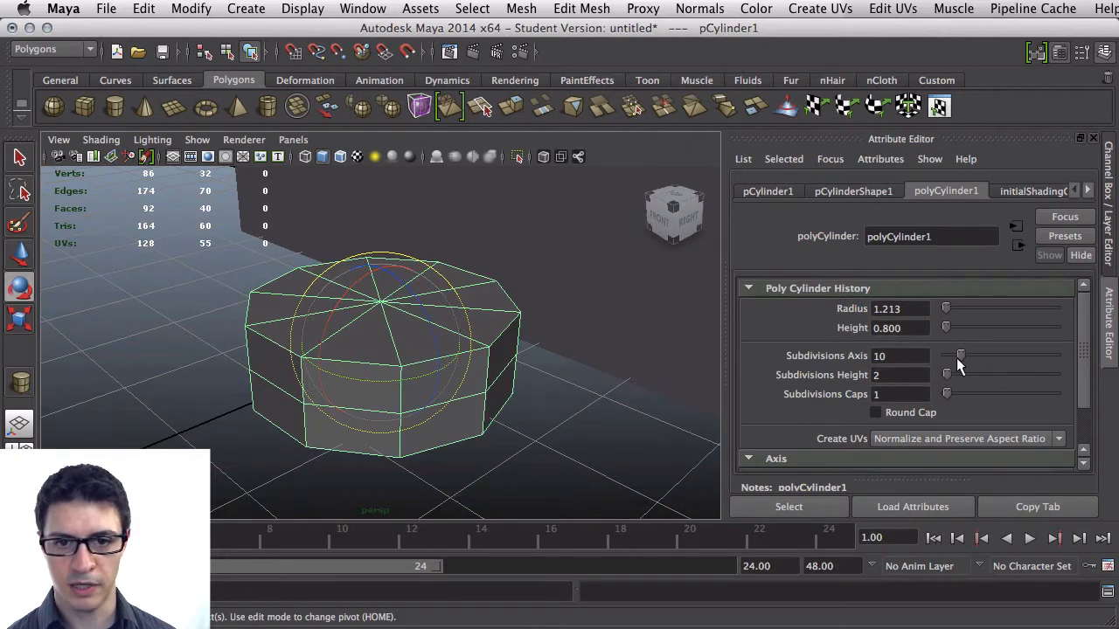
{"action": "left_click_drag", "start_coordinate": [947, 371], "coordinate": [950, 374]}
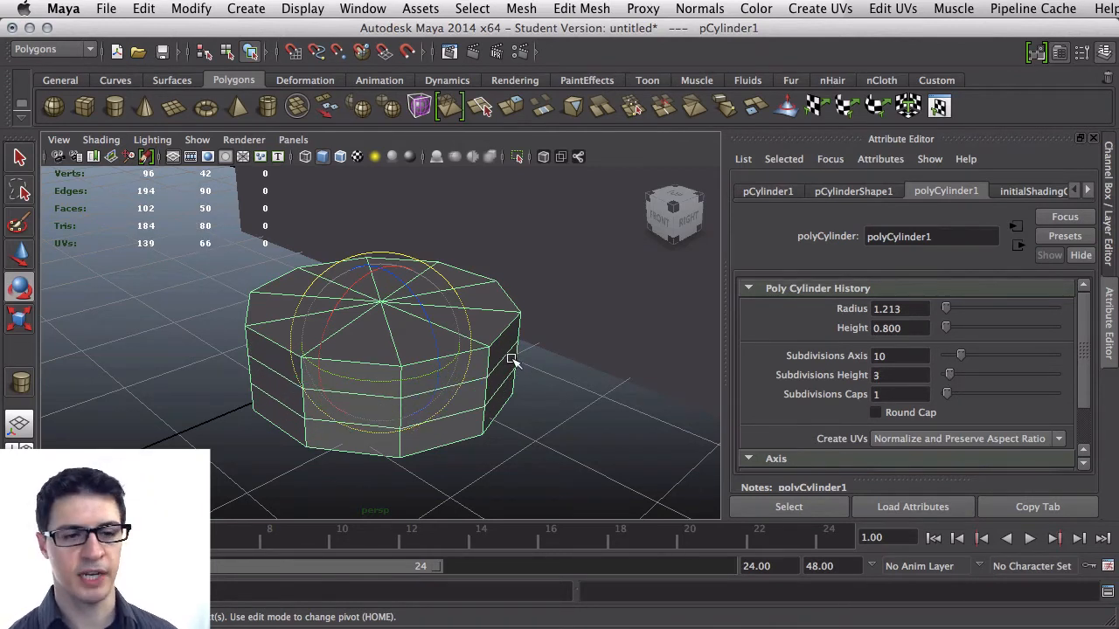
{"action": "left_click_drag", "start_coordinate": [512, 360], "coordinate": [448, 358], "text": "alt"}
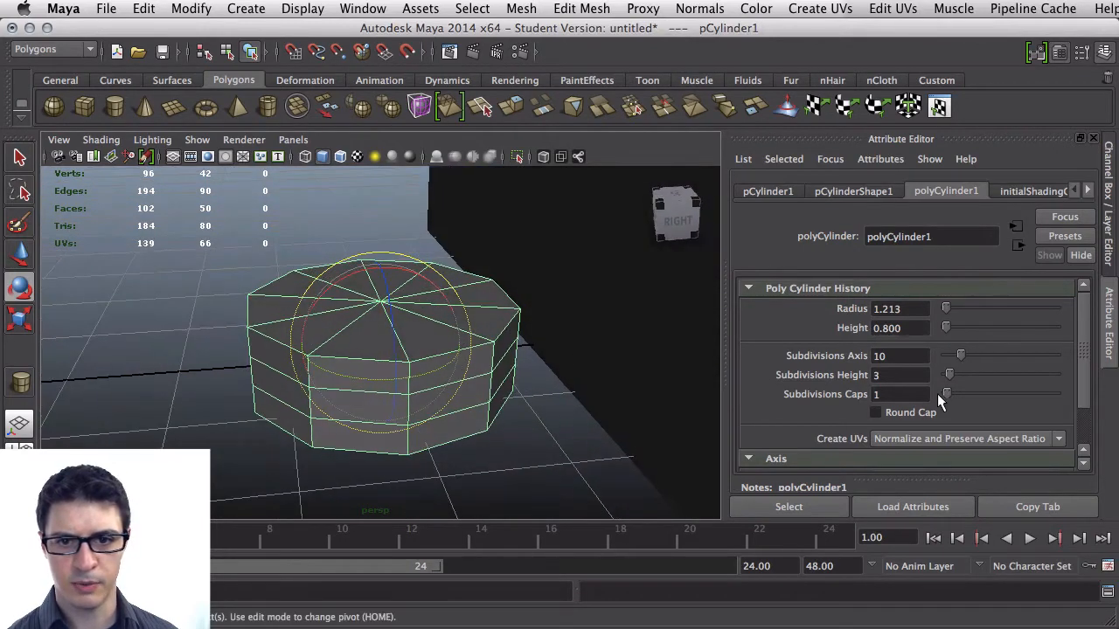
{"action": "left_click_drag", "start_coordinate": [938, 393], "coordinate": [951, 393]}
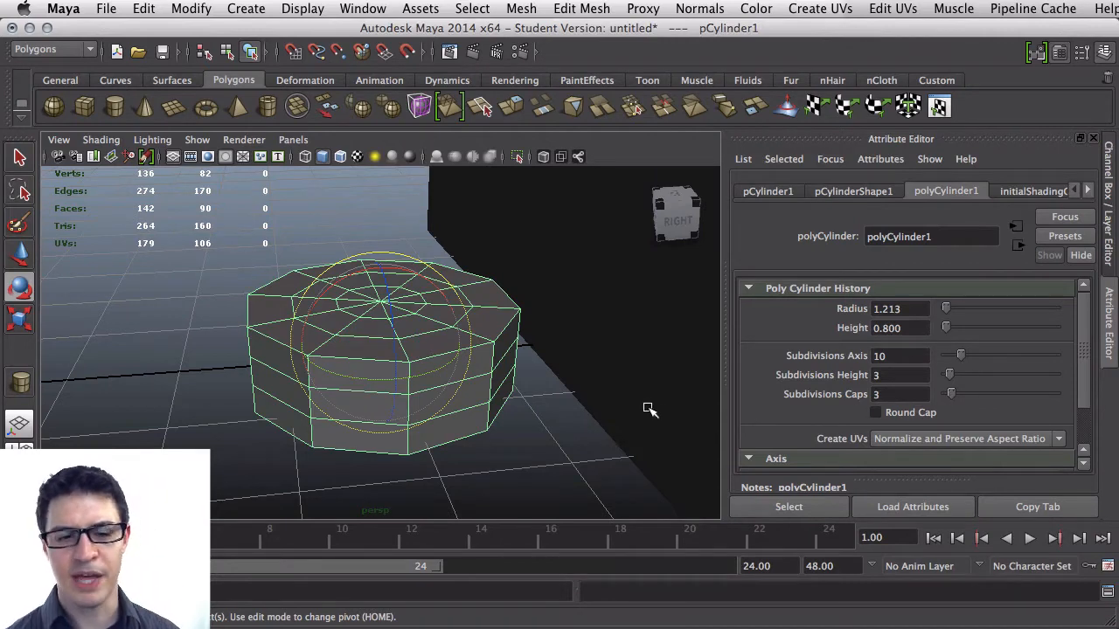
Select the vertices of both cylinder caps and scale them uniformly
{"action": "mouse_move", "coordinate": [359, 358]}
{"action": "left_mouse_down", "text": "alt"}
{"action": "mouse_move", "coordinate": [333, 323]}
{"action": "mouse_move", "coordinate": [344, 350]}
{"action": "left_mouse_up", "text": "alt"}
{"action": "right_click_drag", "start_coordinate": [502, 340], "coordinate": [434, 344]}
{"action": "left_click_drag", "start_coordinate": [447, 339], "coordinate": [424, 310], "text": "alt"}
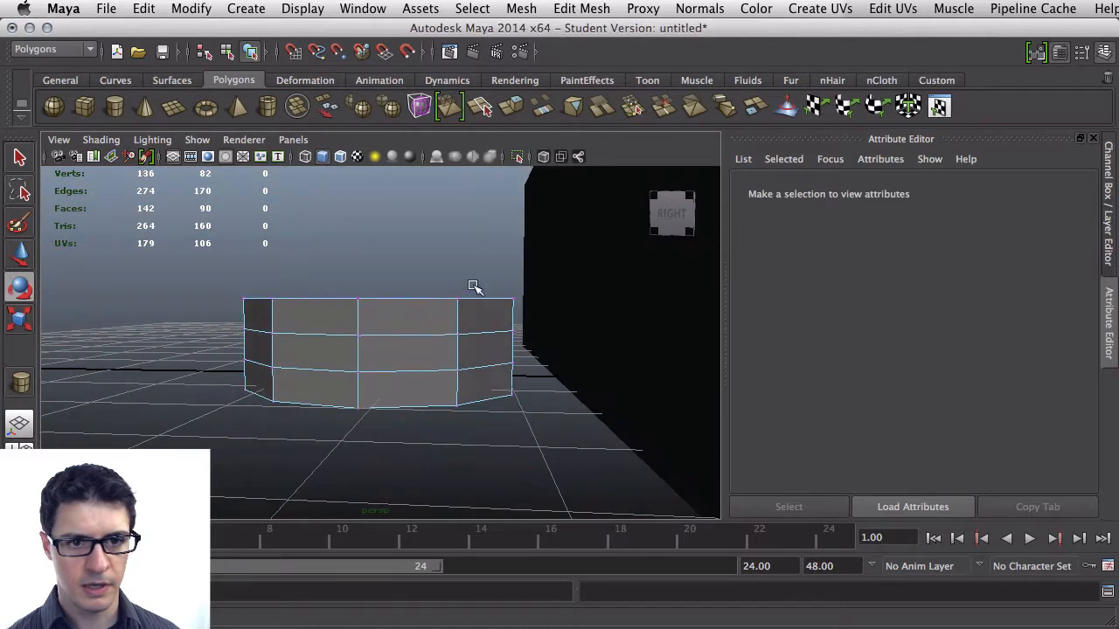
{"action": "left_click_drag", "start_coordinate": [516, 270], "coordinate": [214, 313]}
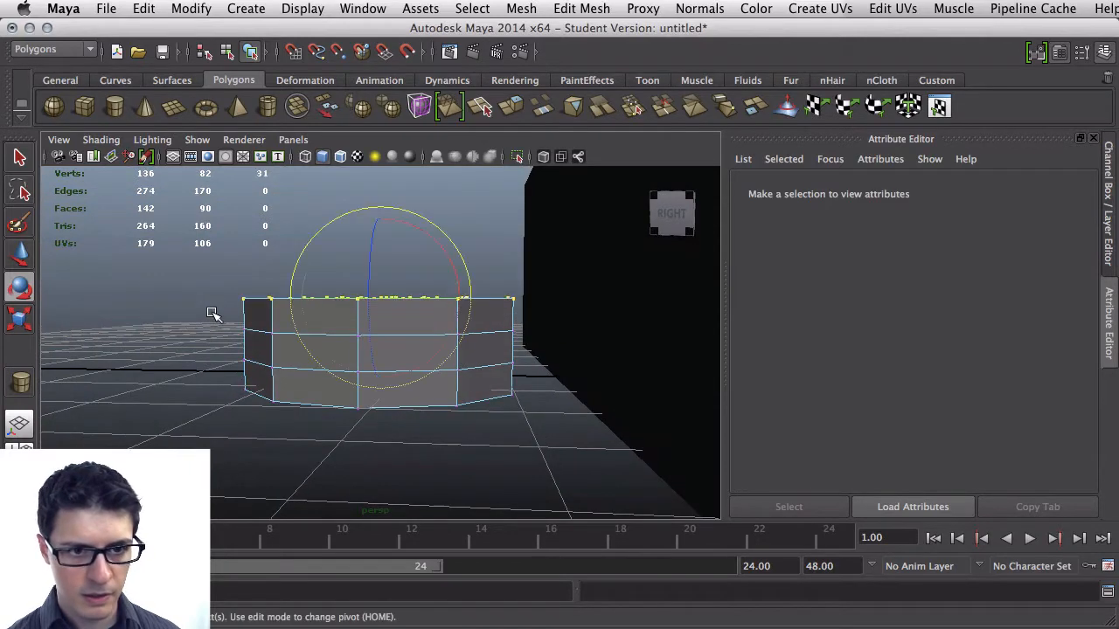
{"action": "left_click_drag", "start_coordinate": [247, 379], "coordinate": [246, 362], "text": "alt"}
{"action": "left_click_drag", "start_coordinate": [472, 394], "coordinate": [193, 435], "text": "alt"}
{"action": "left_click_drag", "start_coordinate": [260, 425], "coordinate": [278, 448], "text": "alt"}
{"action": "key", "text": "r"}
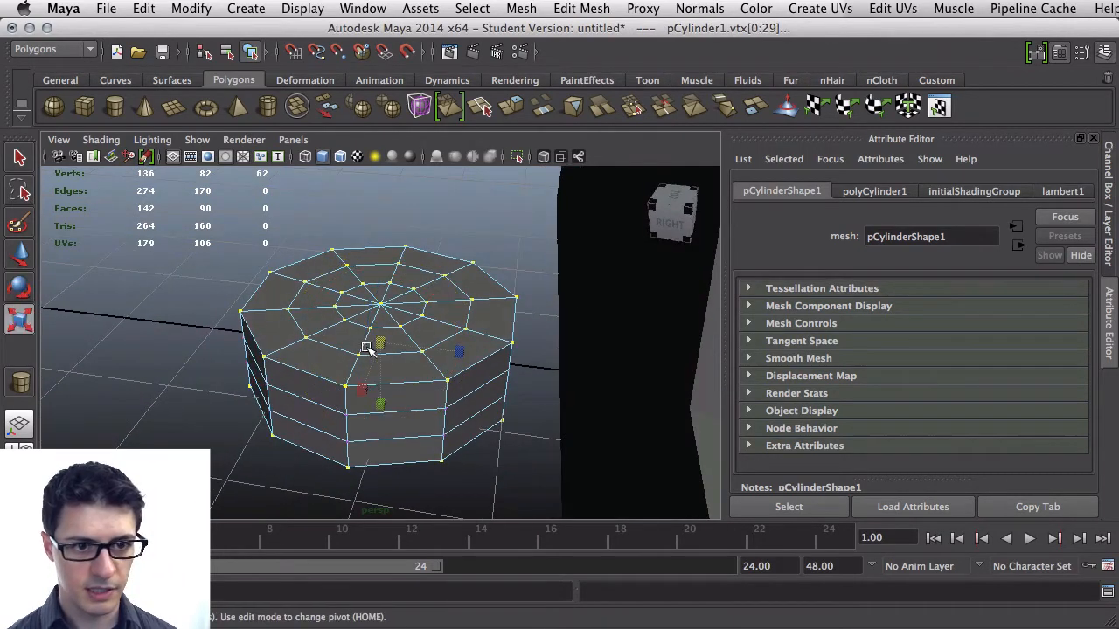
{"action": "left_click_drag", "start_coordinate": [376, 350], "coordinate": [315, 466]}
{"action": "left_click", "coordinate": [333, 259]}
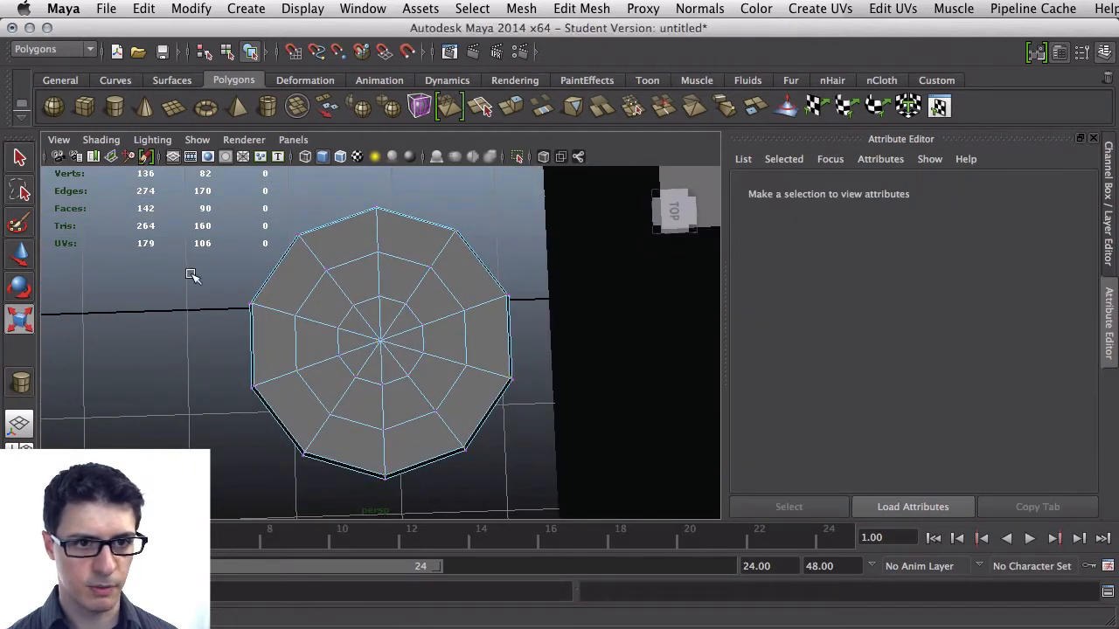
Select the vertices of the inner rings on both cylinder caps, checking the selection from above and below
{"action": "left_click_drag", "start_coordinate": [361, 269], "coordinate": [404, 446]}
{"action": "left_click_drag", "start_coordinate": [462, 259], "coordinate": [403, 441]}
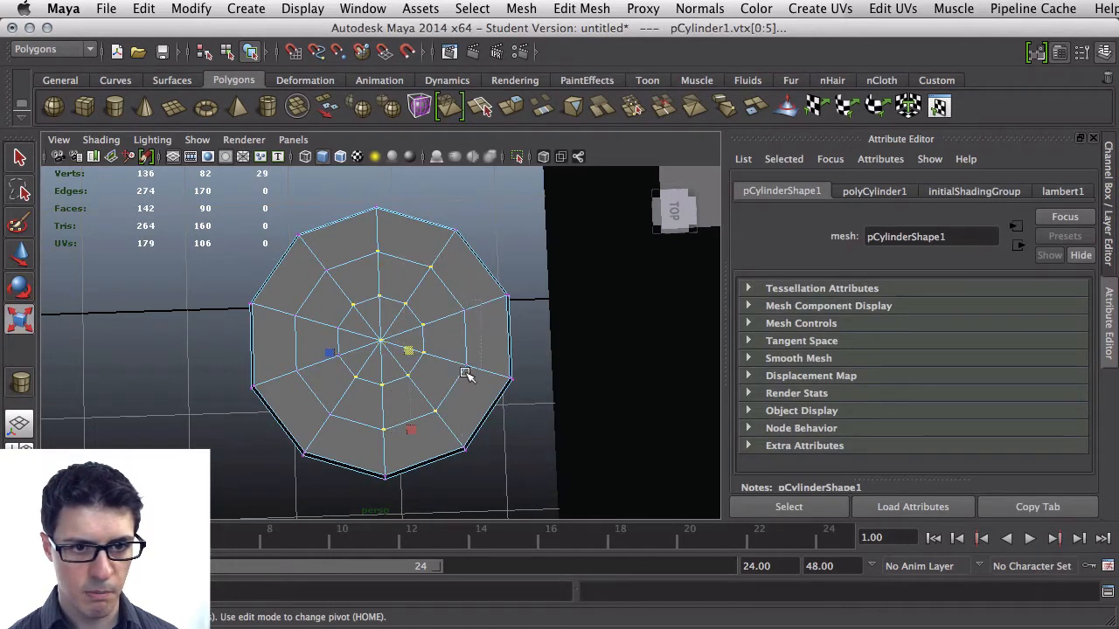
{"action": "left_click_drag", "start_coordinate": [280, 312], "coordinate": [308, 393], "text": "shift"}
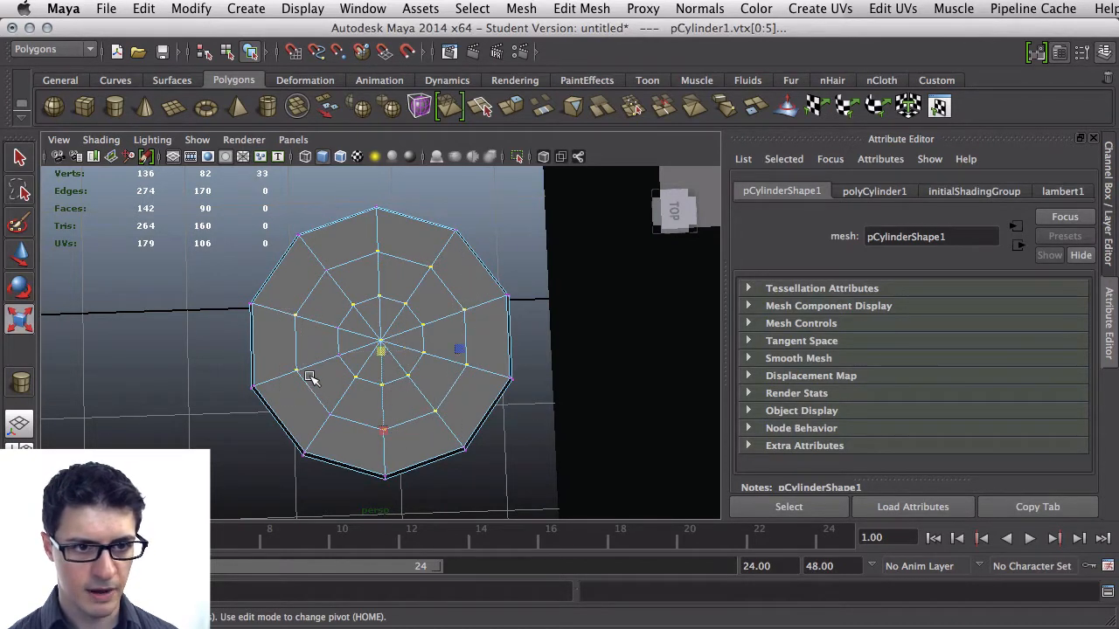
{"action": "left_click_drag", "start_coordinate": [320, 256], "coordinate": [343, 290], "text": "shift"}
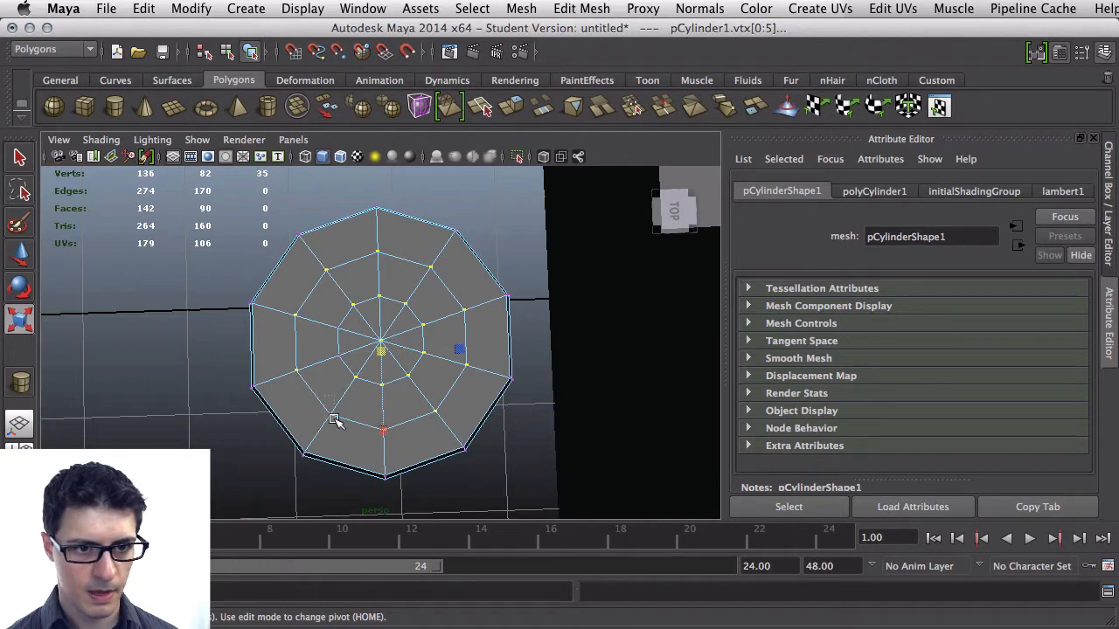
{"action": "left_click_drag", "start_coordinate": [383, 441], "coordinate": [402, 333], "text": "alt"}
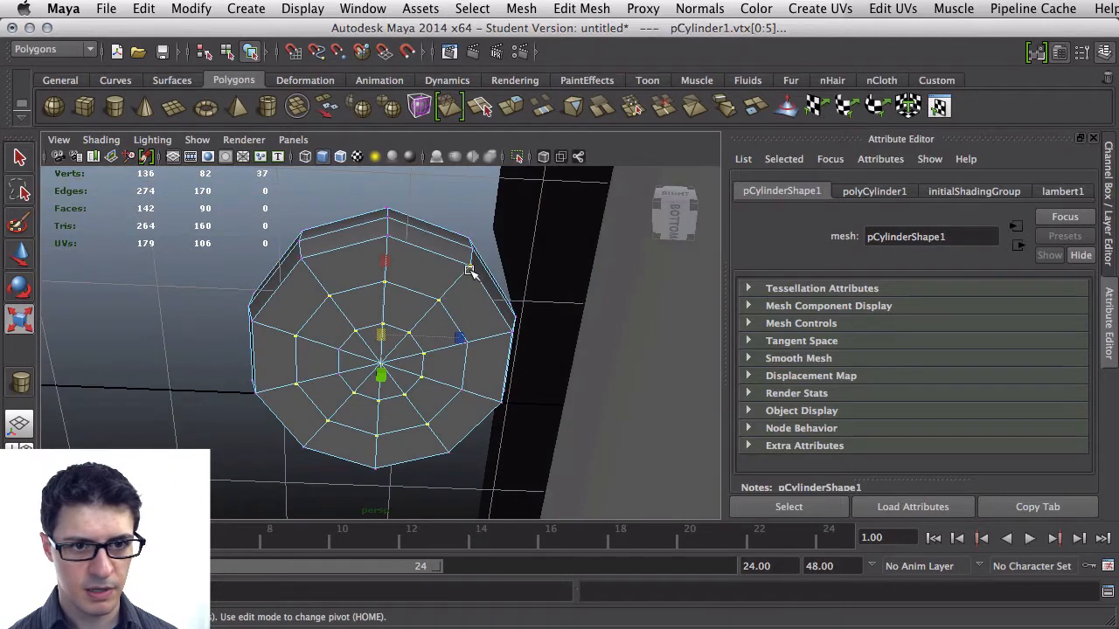
{"action": "left_click", "coordinate": [469, 268], "text": "ctrl"}
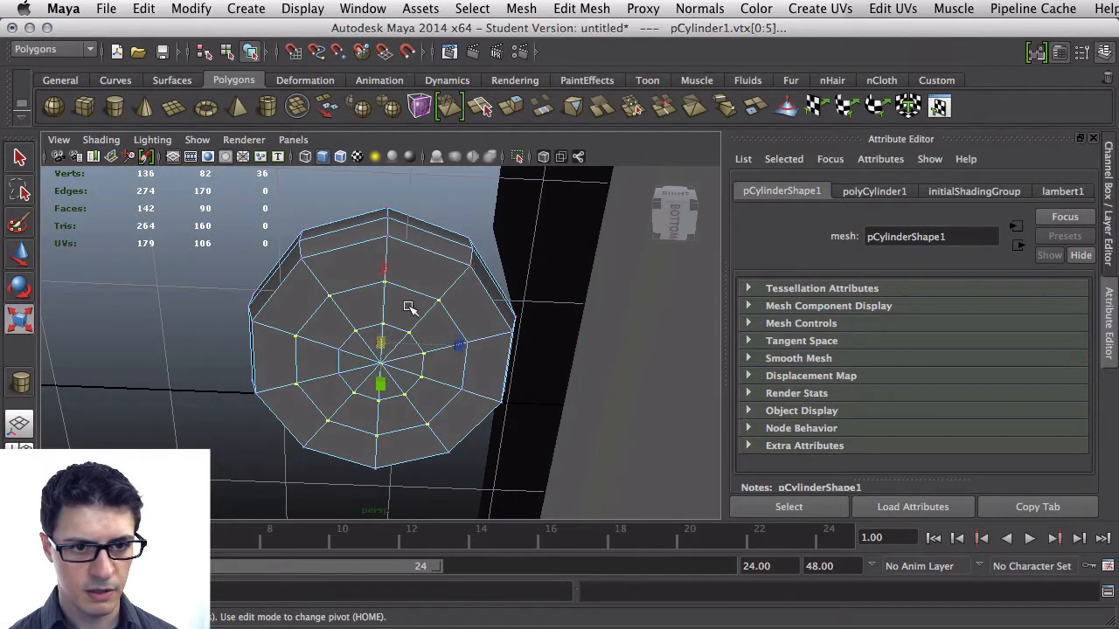
{"action": "left_click_drag", "start_coordinate": [409, 308], "coordinate": [437, 328], "text": "alt"}
{"action": "left_click_drag", "start_coordinate": [472, 361], "coordinate": [473, 362], "text": "shift"}
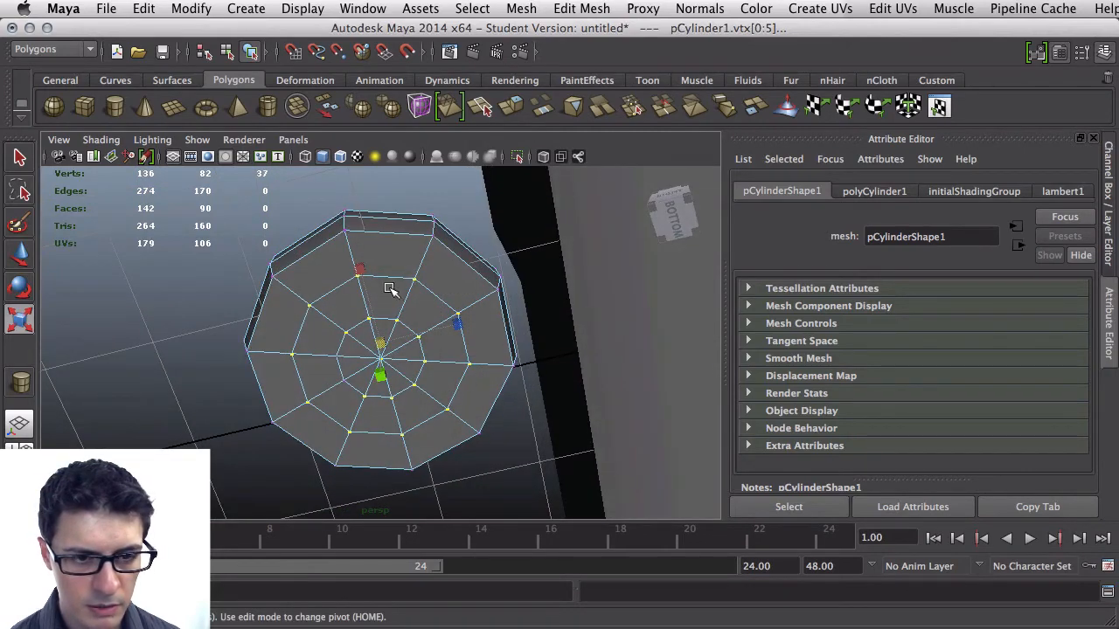
{"action": "left_click_drag", "start_coordinate": [390, 290], "coordinate": [464, 303], "text": "alt"}
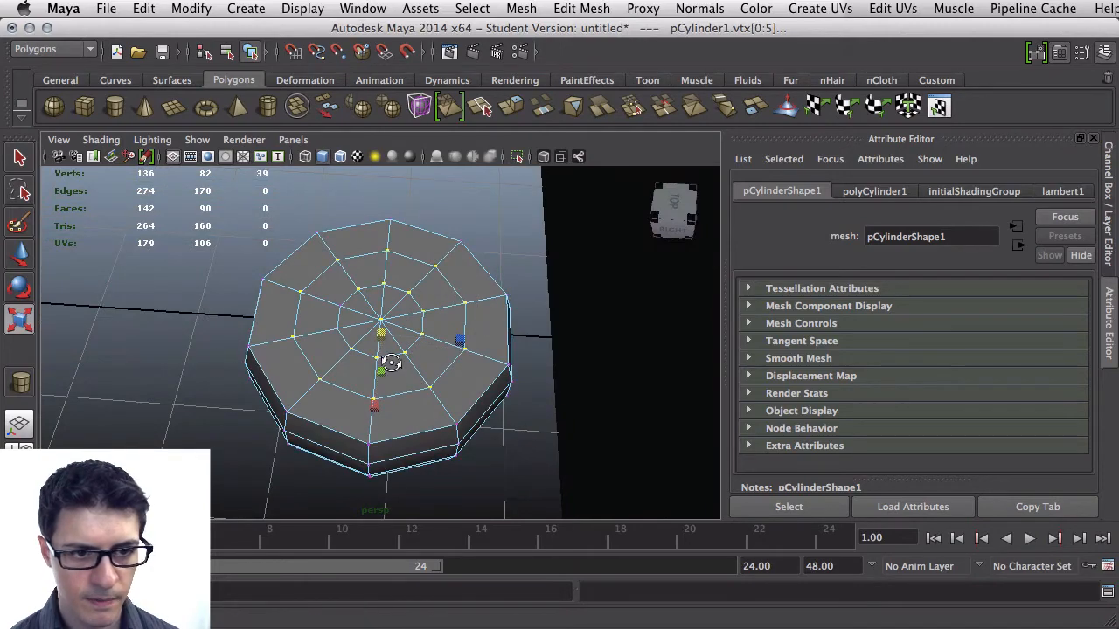
{"action": "left_click_drag", "start_coordinate": [389, 363], "coordinate": [371, 210], "text": "alt"}
{"action": "left_click_drag", "start_coordinate": [428, 447], "coordinate": [435, 400], "text": "alt"}
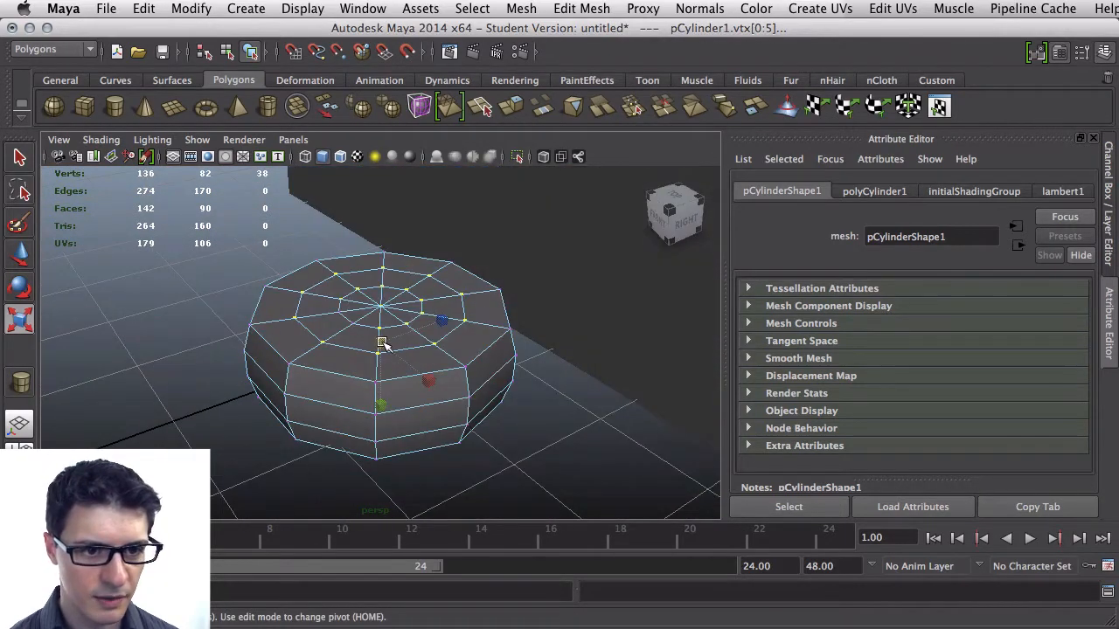
Try scaling and moving the selected inner cap vertices, undoing both changes
{"action": "left_click_drag", "start_coordinate": [382, 343], "coordinate": [374, 378]}
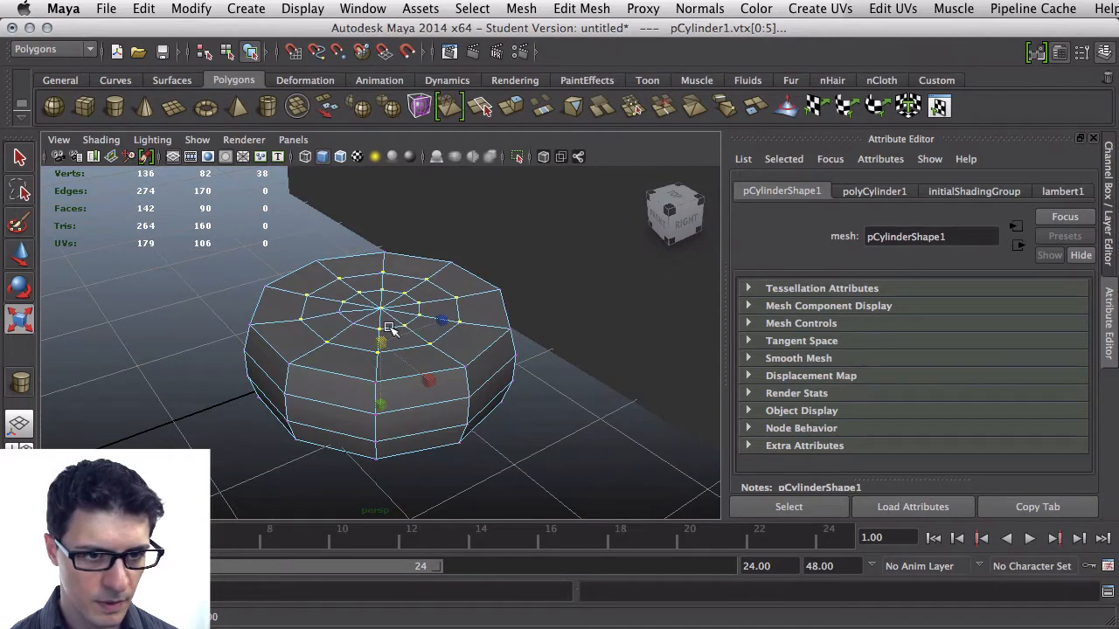
{"action": "key", "text": "w"}
{"action": "left_click_drag", "start_coordinate": [385, 304], "coordinate": [337, 343]}
{"action": "key", "text": "z"}
{"action": "key", "text": "z"}
Reselect the inner-ring vertices on both caps and scale them down toward the center
{"action": "scroll", "coordinate": [345, 344], "scroll_direction": "up", "scroll_amount": 3}
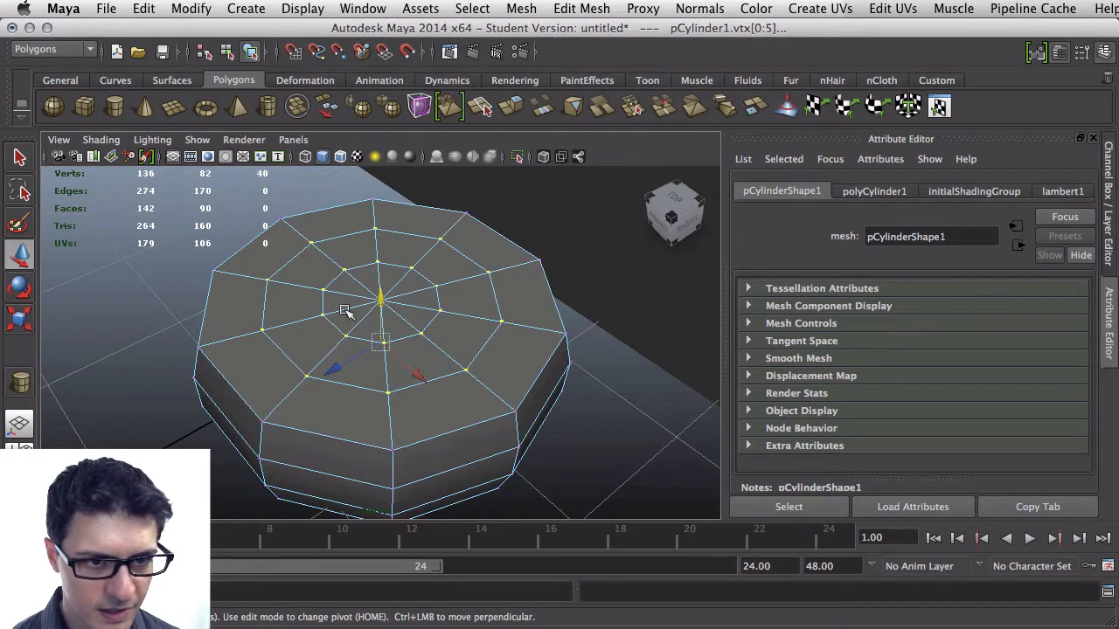
{"action": "left_click_drag", "start_coordinate": [346, 310], "coordinate": [348, 373], "text": "alt"}
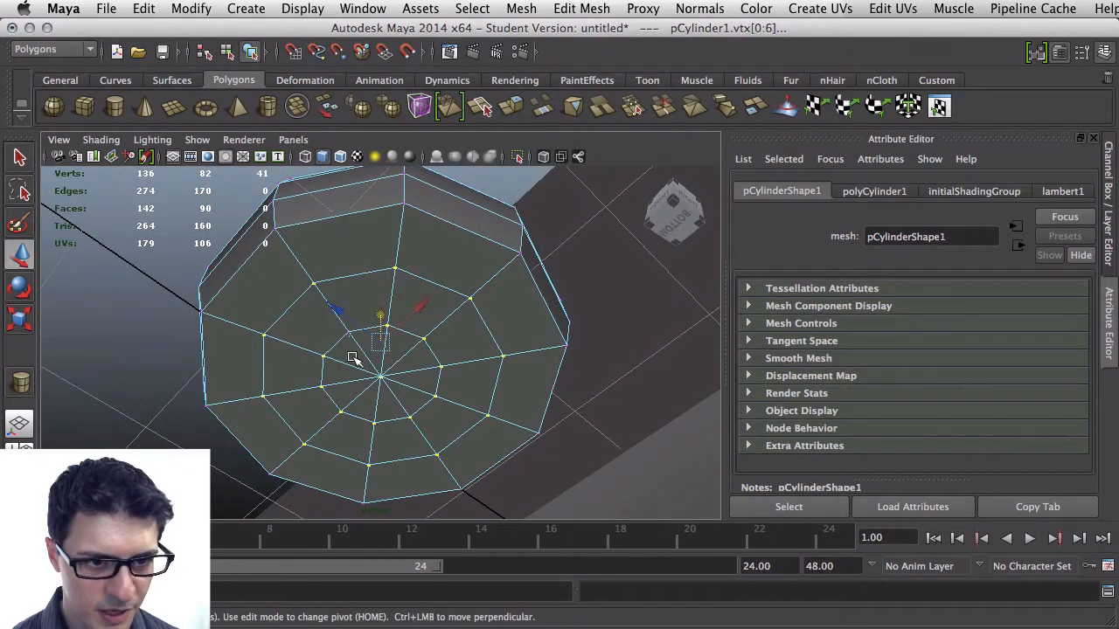
{"action": "scroll", "coordinate": [348, 336], "scroll_direction": "up", "scroll_amount": 4}
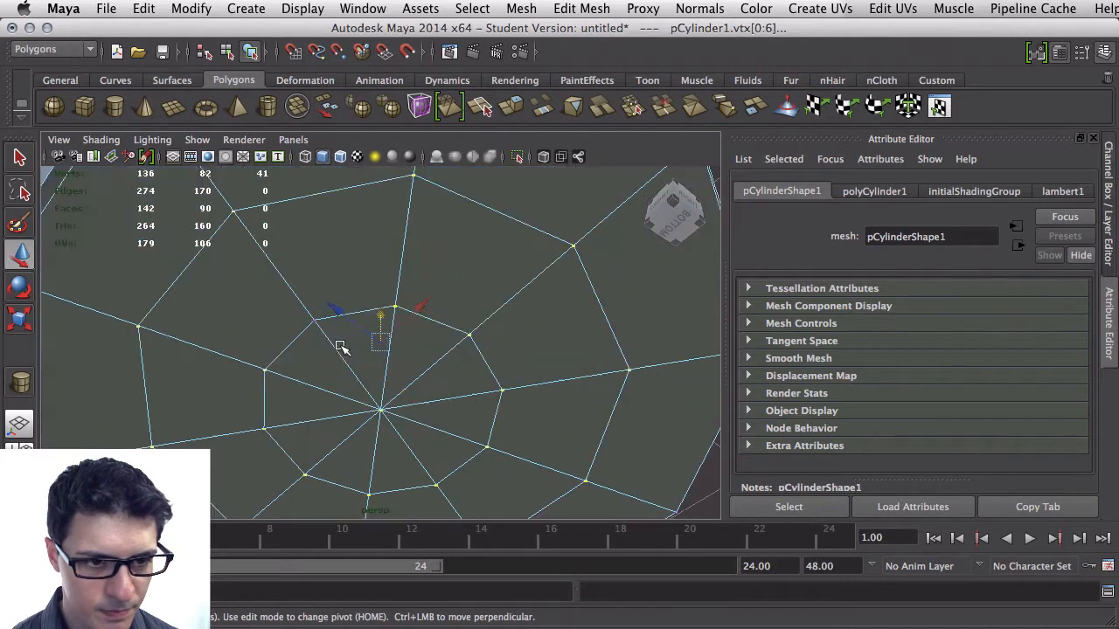
{"action": "left_click", "coordinate": [316, 323], "text": "shift"}
{"action": "left_click_drag", "start_coordinate": [305, 388], "coordinate": [306, 459], "text": "alt"}
{"action": "key", "text": "e"}
{"action": "key", "text": "r"}
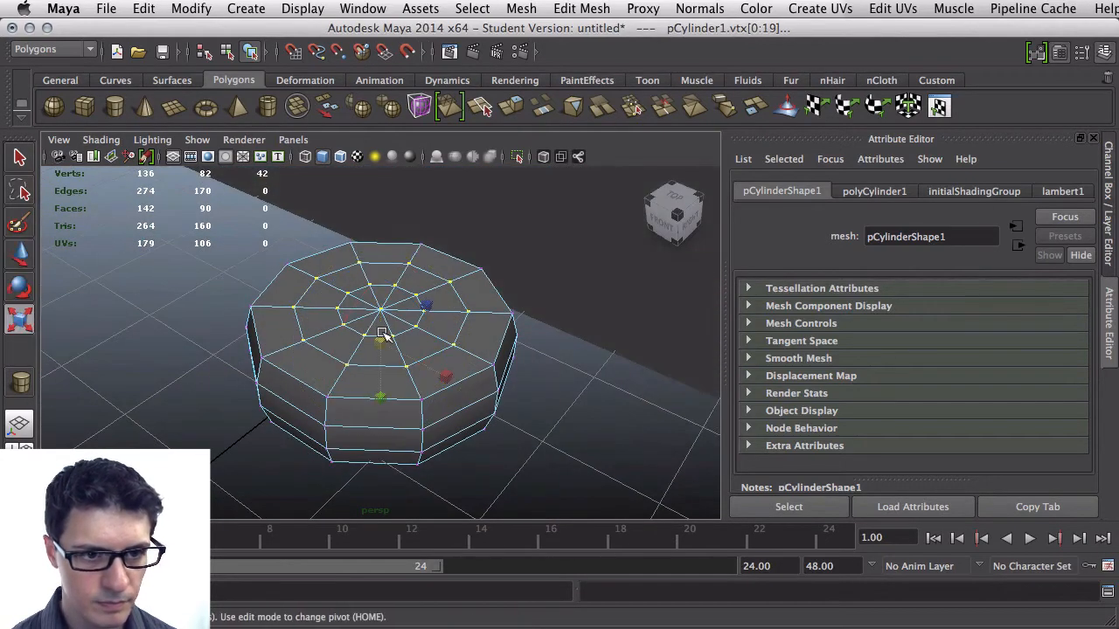
{"action": "left_click_drag", "start_coordinate": [382, 342], "coordinate": [367, 381]}
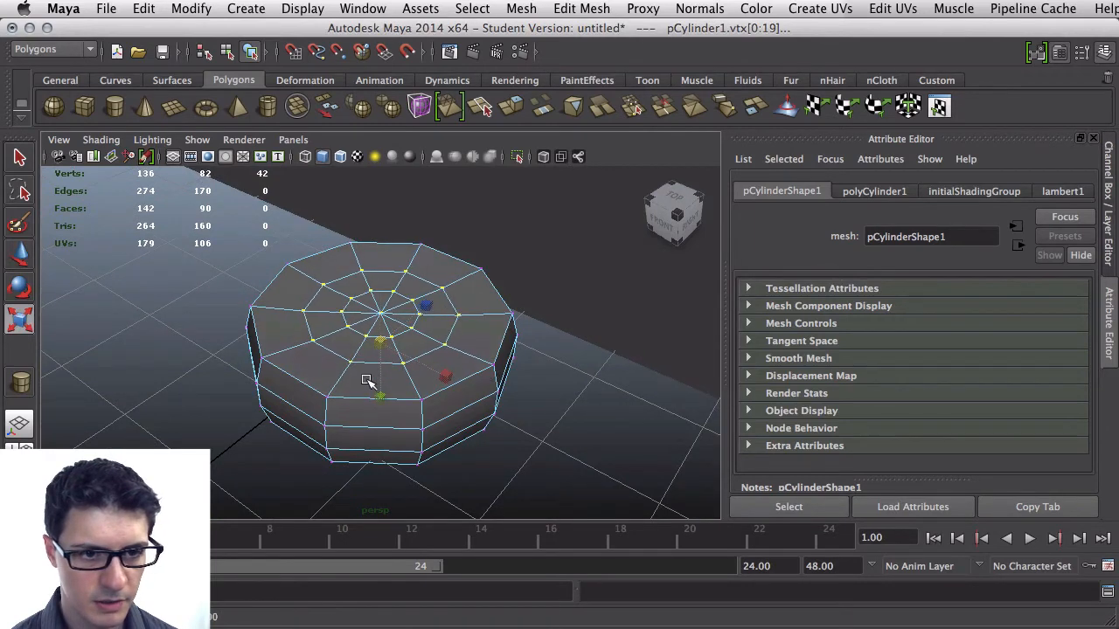
Move the inner cap vertices inward to recess the wheel hub, then deselect
{"action": "key", "text": "w"}
{"action": "left_click_drag", "start_coordinate": [381, 321], "coordinate": [318, 388]}
{"action": "left_click", "coordinate": [200, 357]}
{"action": "mouse_move", "coordinate": [242, 345]}
{"action": "left_mouse_down", "text": "alt"}
{"action": "mouse_move", "coordinate": [230, 360]}
{"action": "mouse_move", "coordinate": [224, 349]}
{"action": "left_mouse_up", "text": "alt"}
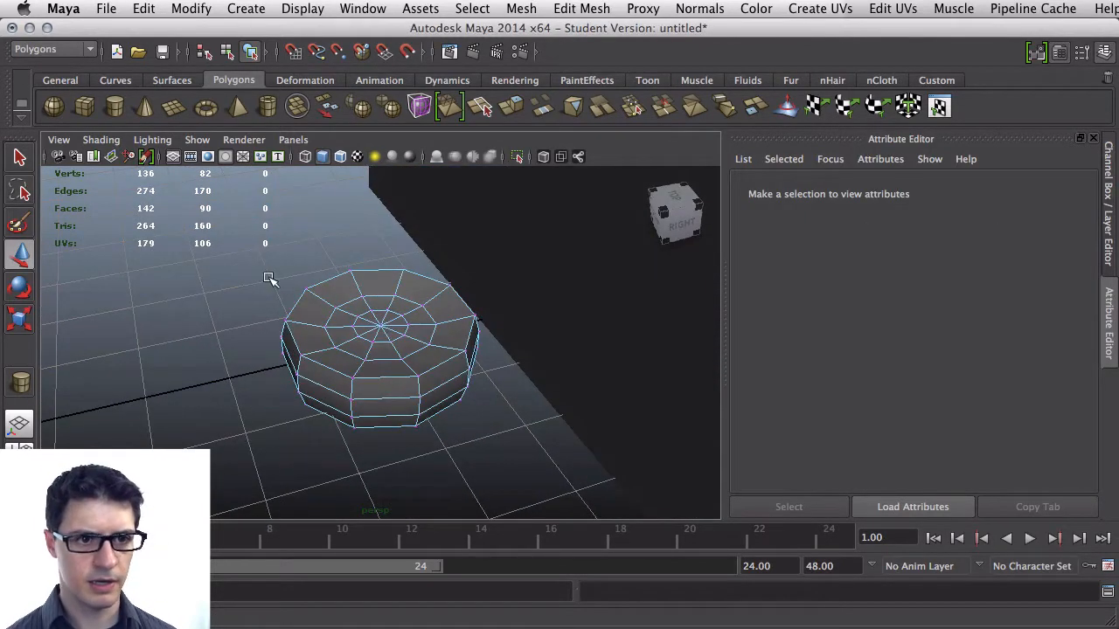
Select the cylinder and rotate it to stand upright like a wheel
{"action": "right_click_drag", "start_coordinate": [310, 312], "coordinate": [355, 289]}
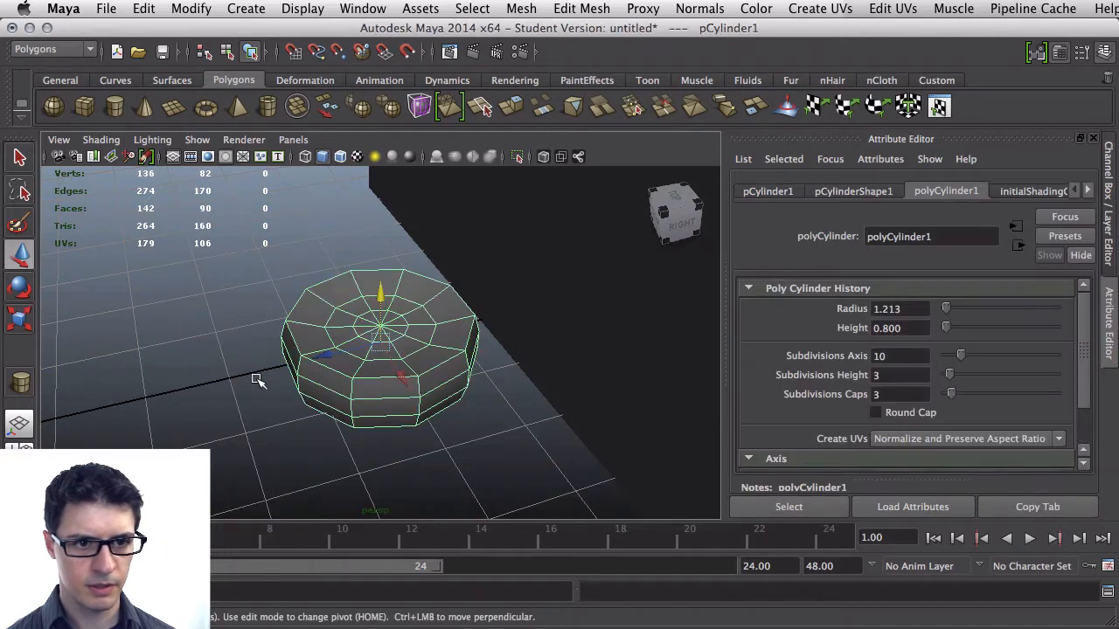
{"action": "left_click_drag", "start_coordinate": [257, 380], "coordinate": [310, 352], "text": "alt"}
{"action": "key", "text": "e"}
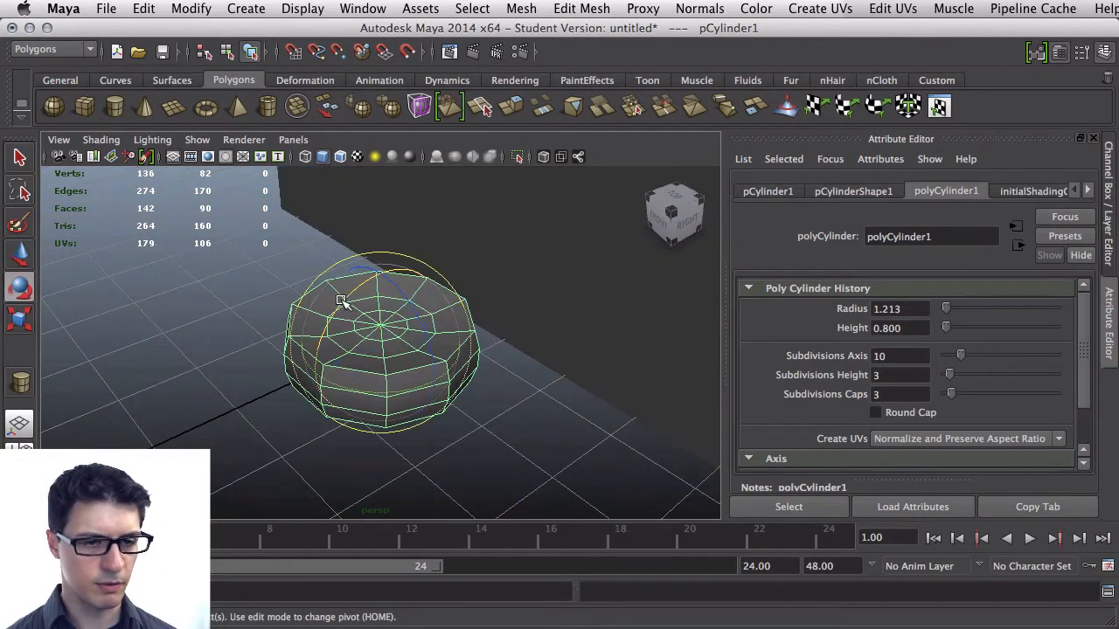
{"action": "left_click_drag", "start_coordinate": [341, 301], "coordinate": [302, 399]}
{"action": "scroll", "coordinate": [311, 381], "scroll_direction": "down", "scroll_amount": 3}
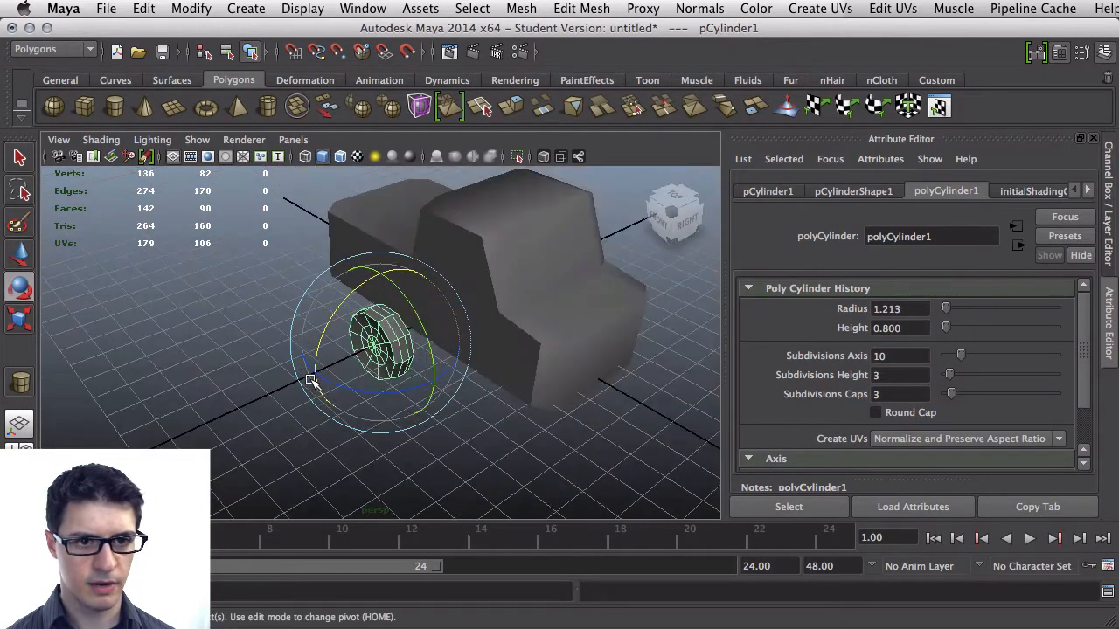
Move the wheel under the front of the car body
{"action": "key", "text": "w"}
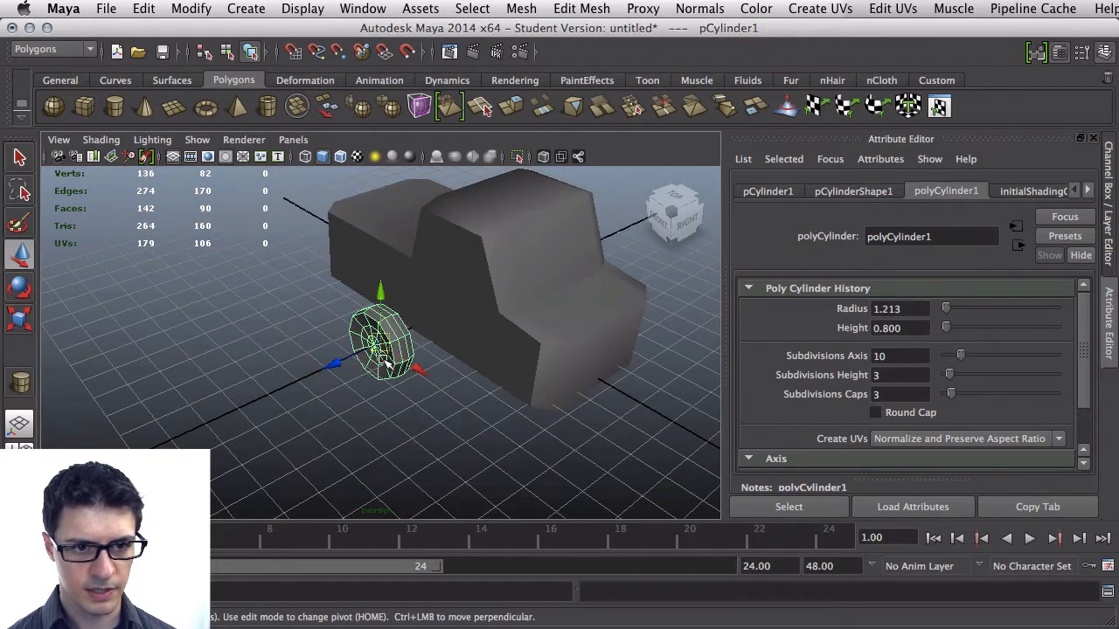
{"action": "left_click_drag", "start_coordinate": [384, 360], "coordinate": [478, 376]}
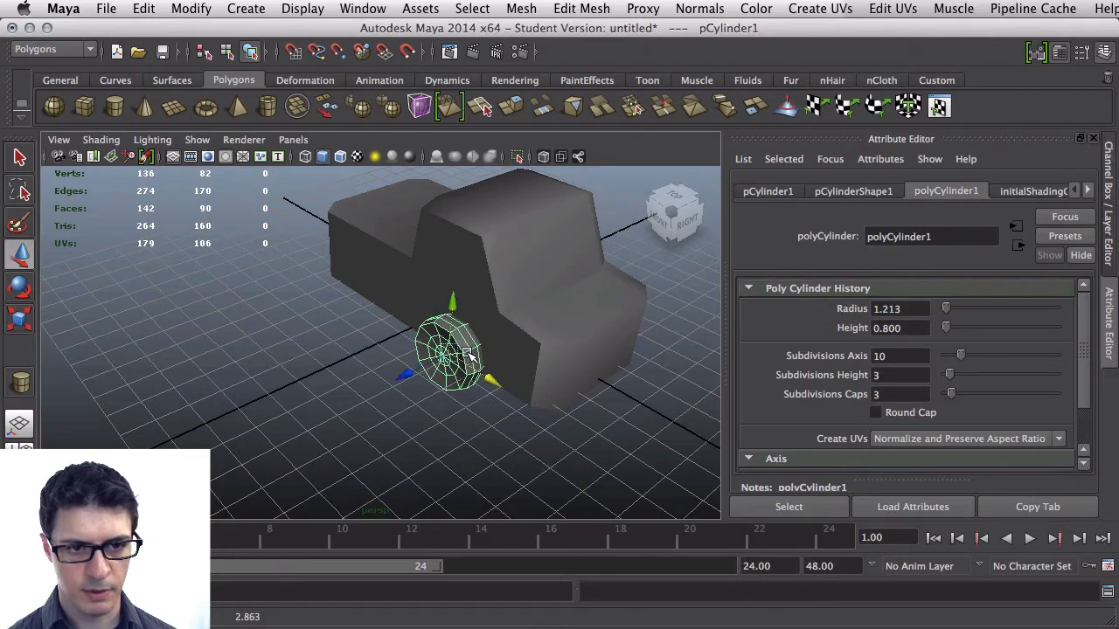
{"action": "left_click_drag", "start_coordinate": [451, 315], "coordinate": [346, 324], "text": "alt"}
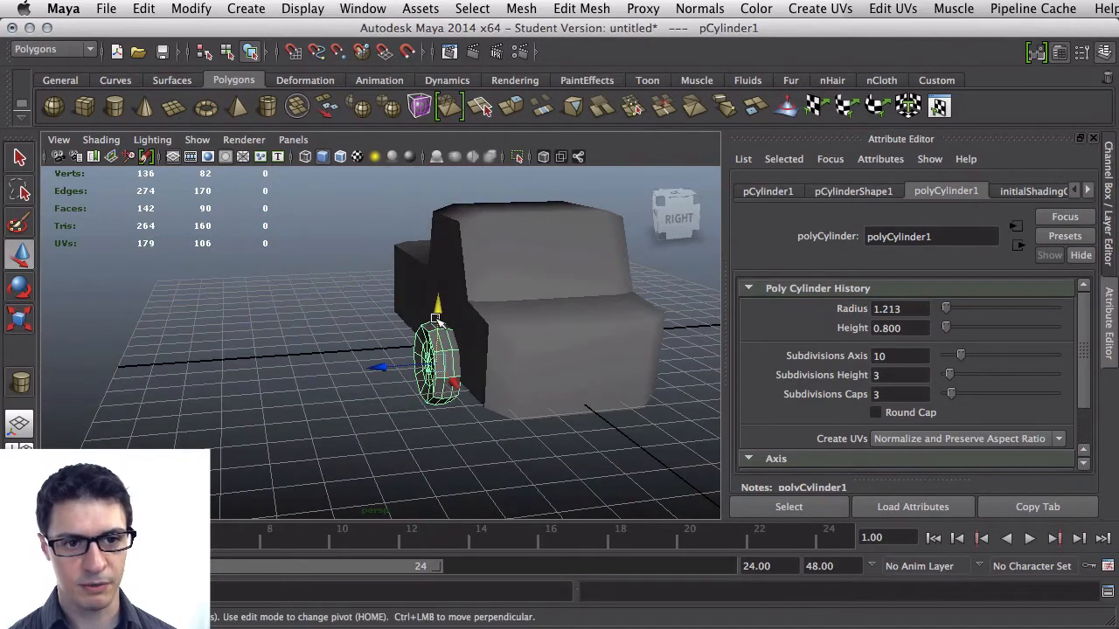
{"action": "left_click_drag", "start_coordinate": [382, 374], "coordinate": [379, 381]}
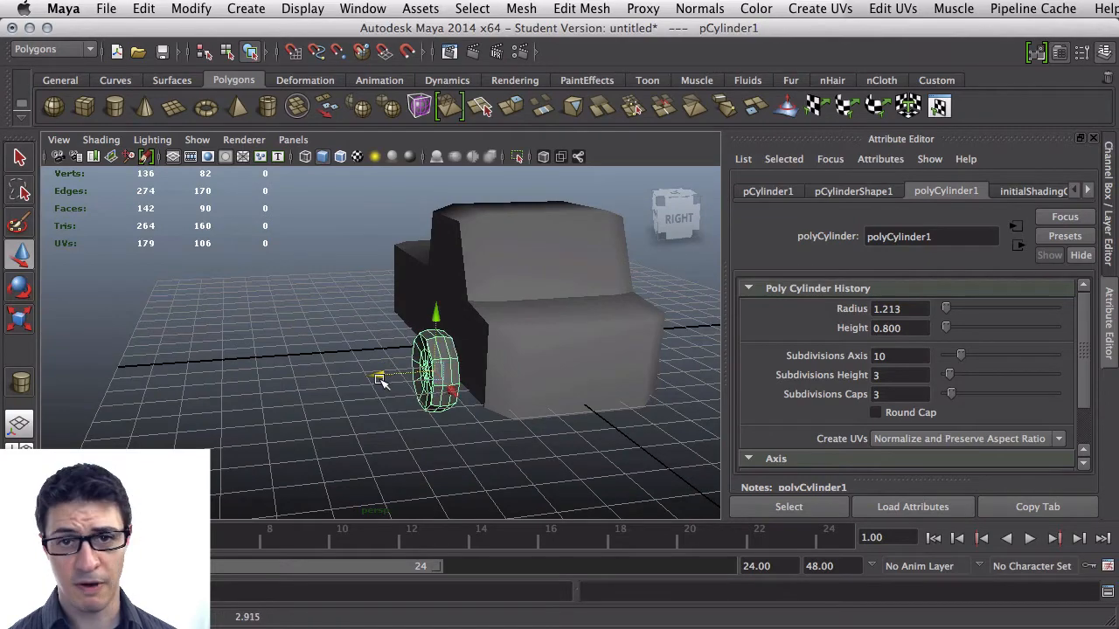
{"action": "left_click_drag", "start_coordinate": [307, 367], "coordinate": [387, 356], "text": "alt"}
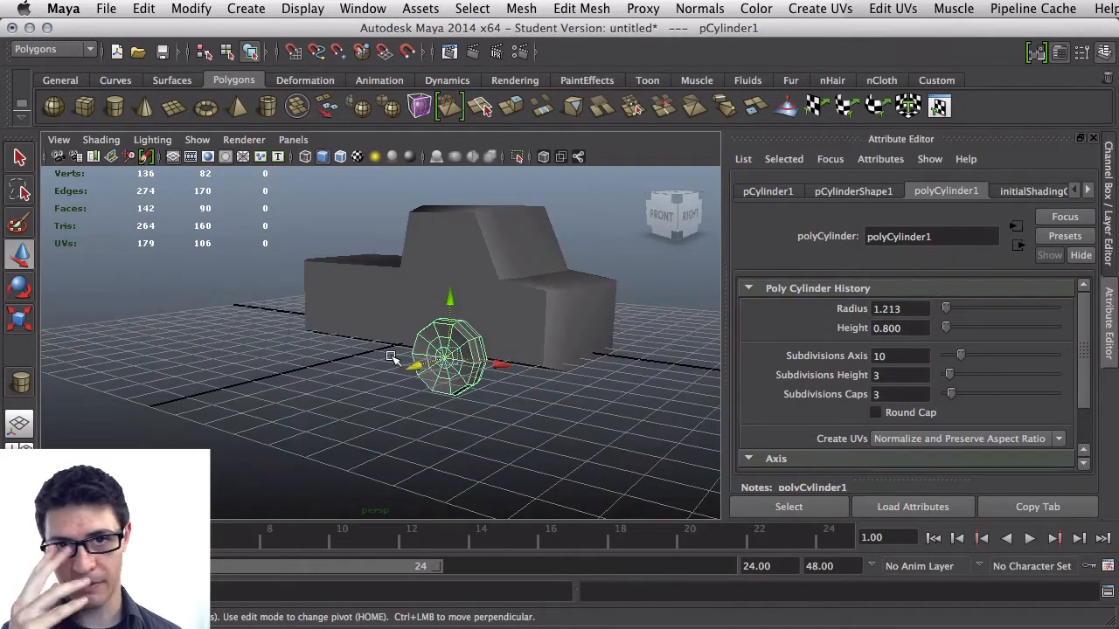
{"action": "left_click_drag", "start_coordinate": [396, 358], "coordinate": [352, 364], "text": "alt"}
Duplicate the wheel and place the copy under the rear of the car body
{"action": "key", "text": "ctrl+d"}
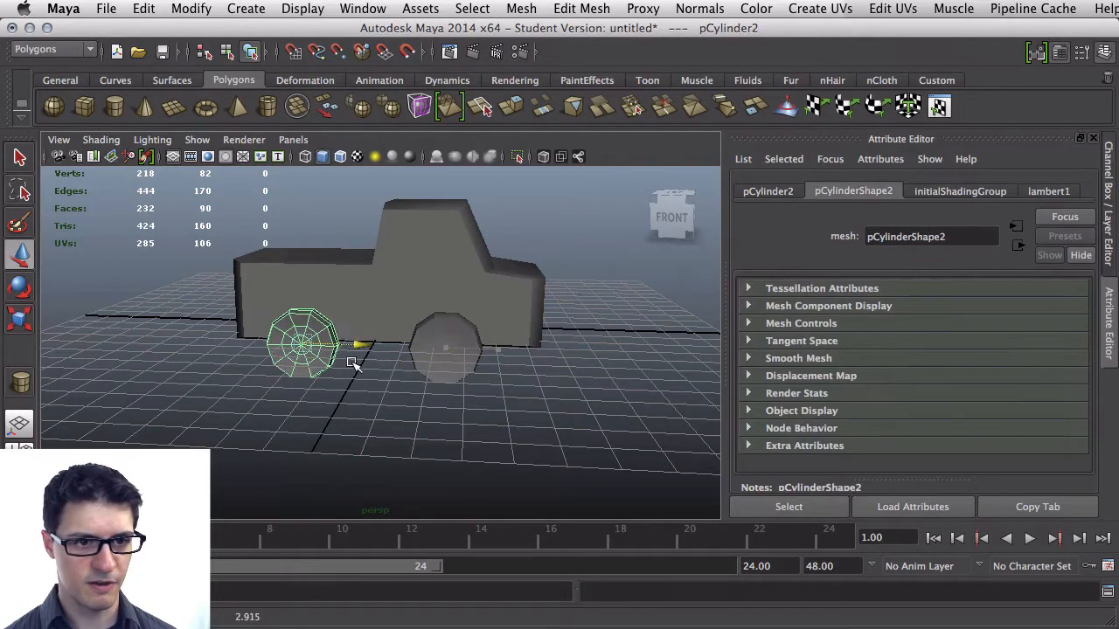
{"action": "left_click", "coordinate": [419, 370]}
{"action": "left_click", "coordinate": [491, 356]}
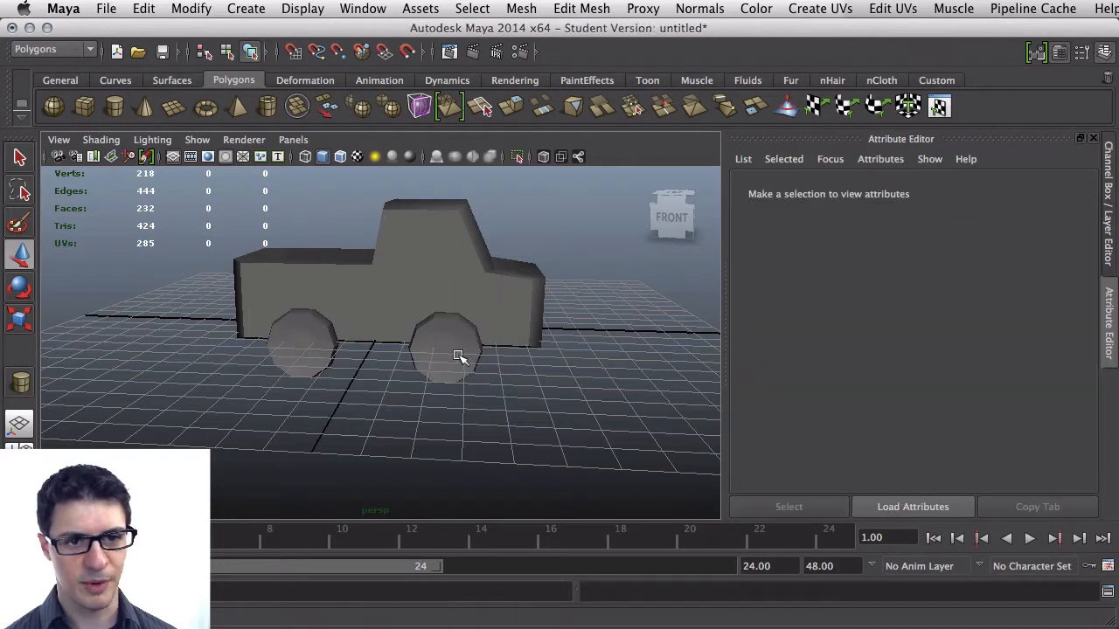
{"action": "left_click", "coordinate": [455, 353]}
{"action": "left_click", "coordinate": [501, 352]}
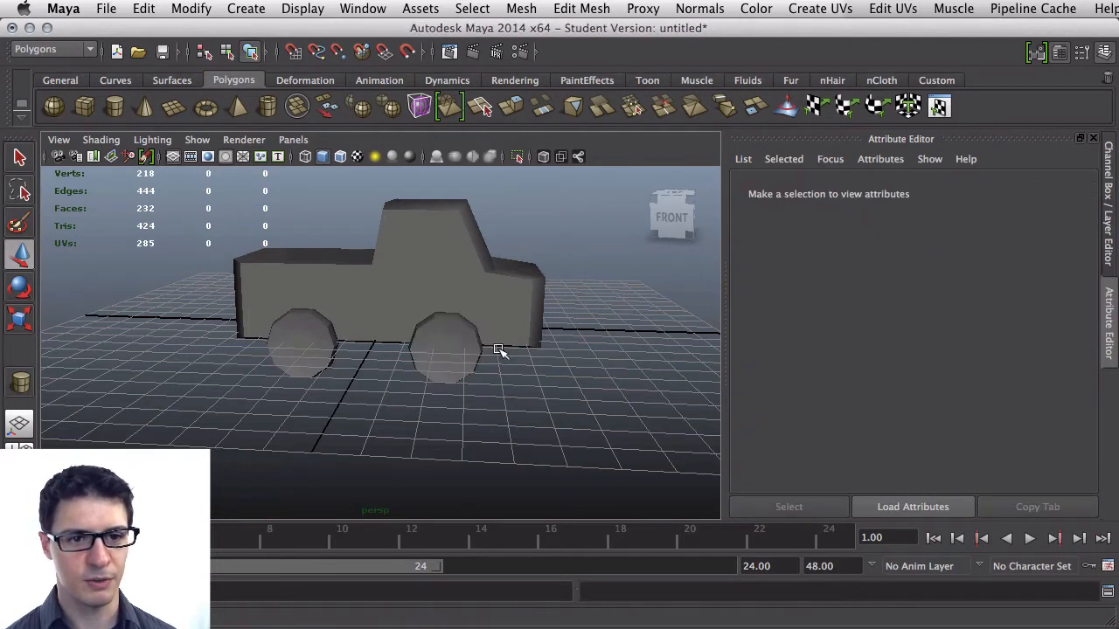
{"action": "left_click", "coordinate": [475, 352]}
{"action": "left_click_drag", "start_coordinate": [499, 350], "coordinate": [507, 352]}
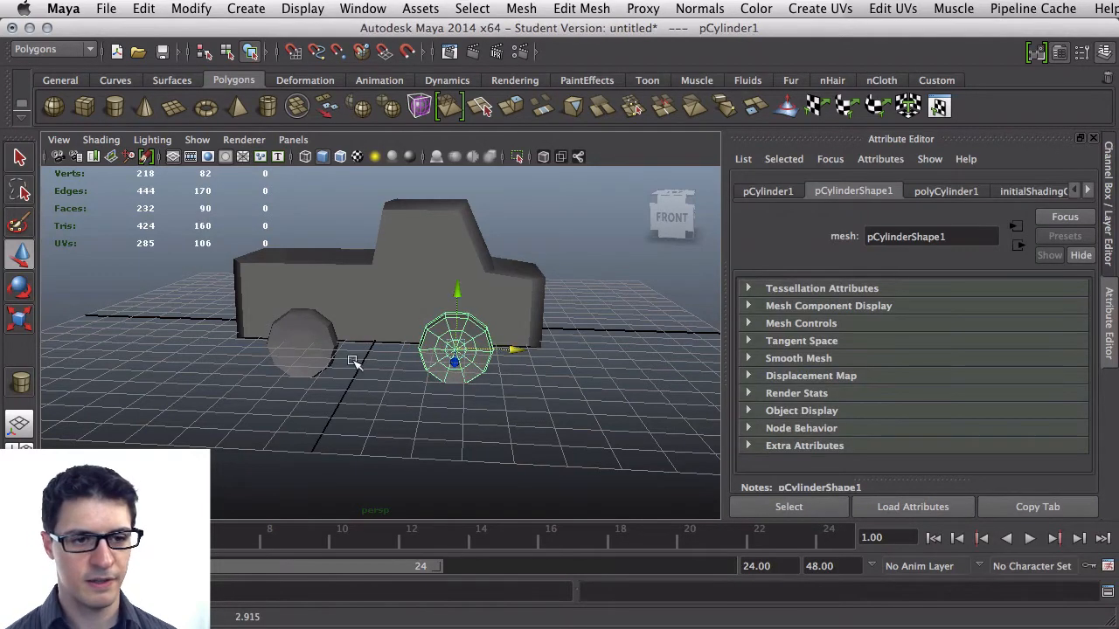
Select both wheels, duplicate them and move the copies to the car's opposite side
{"action": "left_click", "coordinate": [320, 349], "text": "shift"}
{"action": "left_click_drag", "start_coordinate": [404, 336], "coordinate": [479, 321], "text": "alt"}
{"action": "key", "text": "super+d"}
{"action": "middle_click_drag", "start_coordinate": [557, 316], "coordinate": [554, 318], "text": "alt"}
{"action": "left_click_drag", "start_coordinate": [554, 317], "coordinate": [525, 512], "text": "alt"}
{"action": "key", "text": "e"}
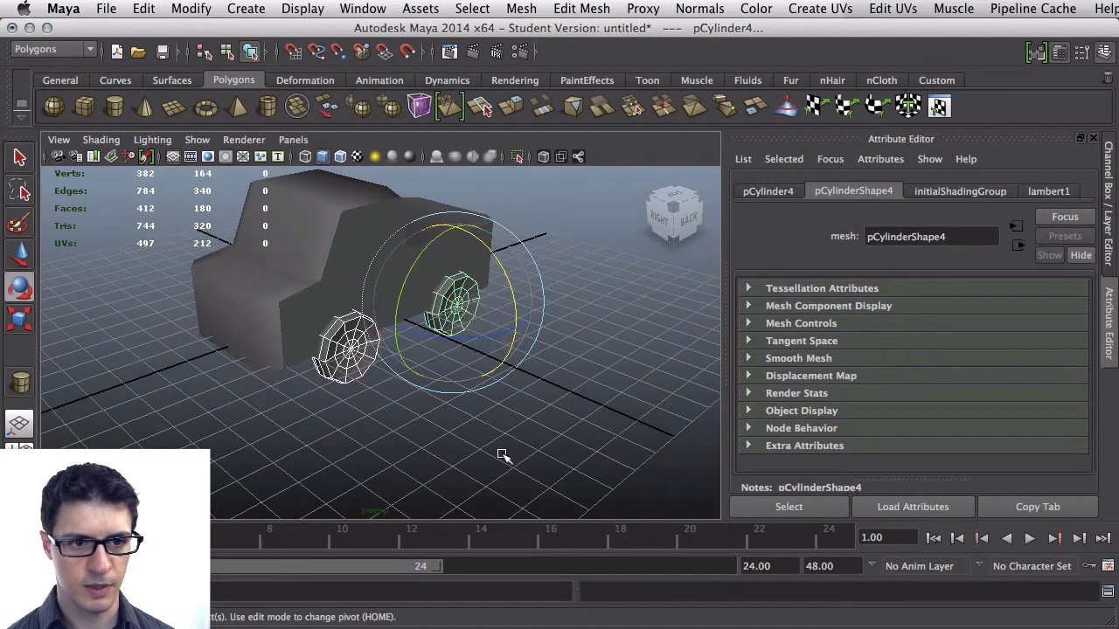
Move the duplicated wheels outward so they sit against the far side of the car body
{"action": "key", "text": "w"}
{"action": "left_click_drag", "start_coordinate": [412, 291], "coordinate": [415, 294]}
{"action": "left_click_drag", "start_coordinate": [267, 362], "coordinate": [382, 327], "text": "alt"}
{"action": "left_click_drag", "start_coordinate": [375, 330], "coordinate": [371, 337], "text": "alt"}
{"action": "left_click_drag", "start_coordinate": [299, 385], "coordinate": [297, 385]}
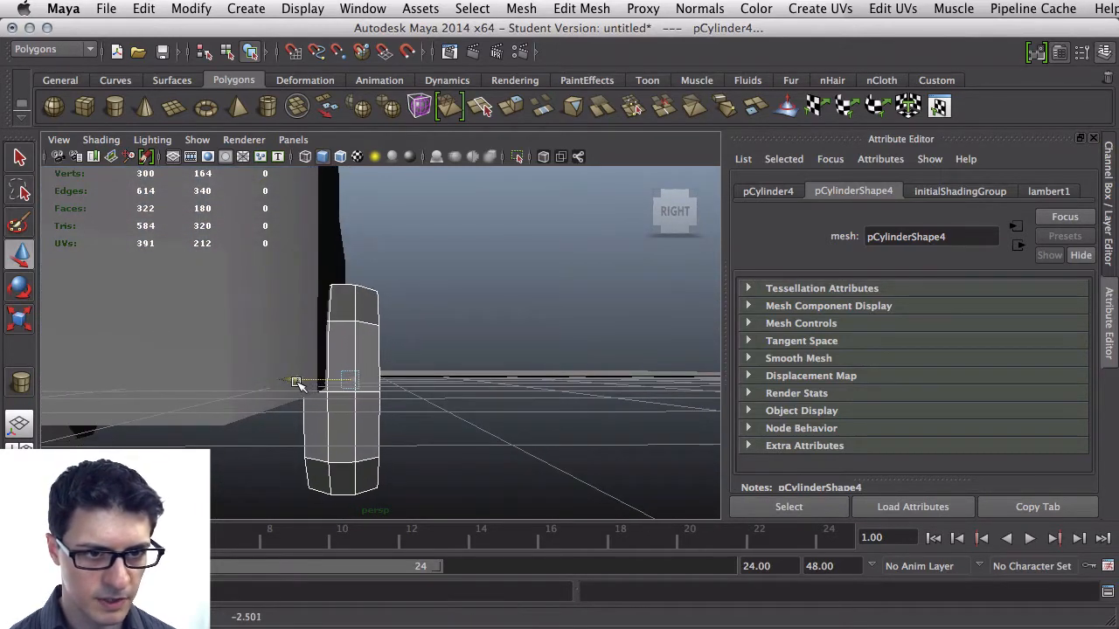
Adjust the wheels' sideways positions so they sit flush against the car body on both sides
{"action": "middle_click_drag", "start_coordinate": [276, 378], "coordinate": [569, 383], "text": "alt"}
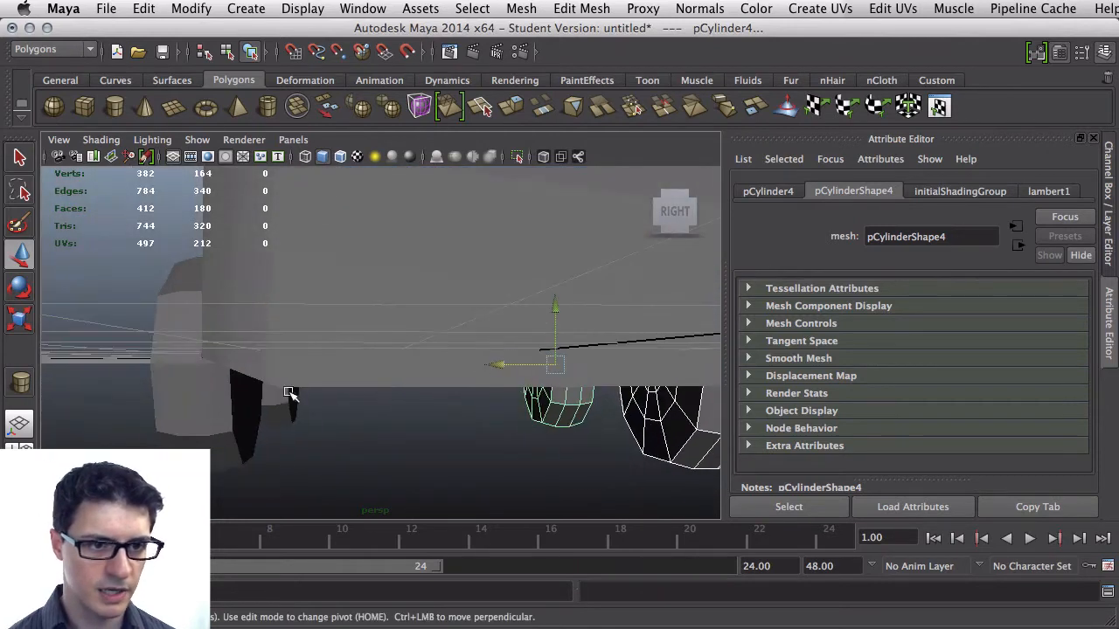
{"action": "middle_click_drag", "start_coordinate": [290, 397], "coordinate": [312, 397], "text": "alt"}
{"action": "left_click", "coordinate": [312, 397]}
{"action": "left_click", "coordinate": [228, 396], "text": "shift"}
{"action": "left_click_drag", "start_coordinate": [237, 417], "coordinate": [276, 425], "text": "alt"}
{"action": "left_click_drag", "start_coordinate": [235, 370], "coordinate": [242, 371]}
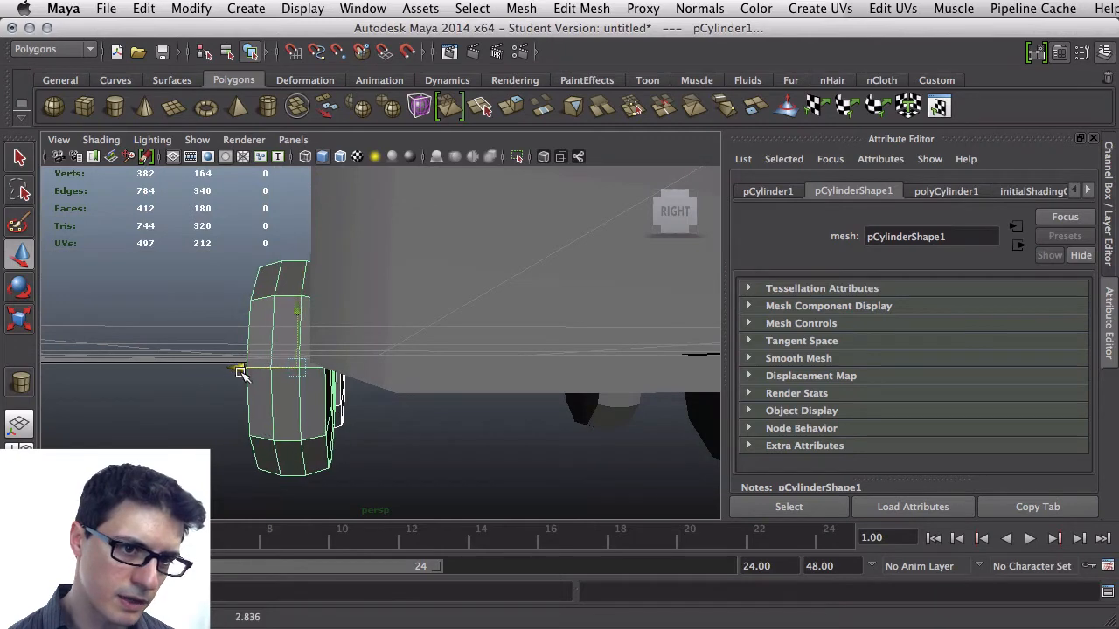
{"action": "middle_click_drag", "start_coordinate": [243, 372], "coordinate": [274, 379], "text": "alt"}
{"action": "left_click_drag", "start_coordinate": [279, 381], "coordinate": [302, 386]}
{"action": "scroll", "coordinate": [255, 343], "scroll_direction": "down", "scroll_amount": 8}
{"action": "left_click_drag", "start_coordinate": [252, 337], "coordinate": [344, 382], "text": "alt"}
{"action": "left_click", "coordinate": [339, 371]}
{"action": "scroll", "coordinate": [346, 379], "scroll_direction": "up", "scroll_amount": 3}
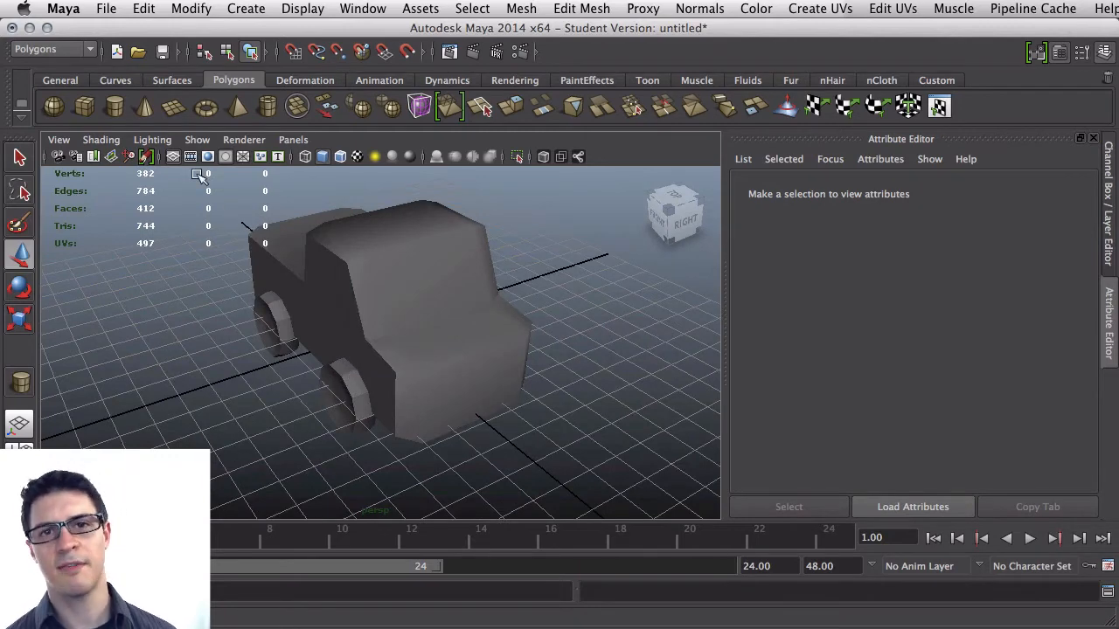
Open the Save Scene As dialog for the car scene
{"action": "left_click", "coordinate": [105, 8]}
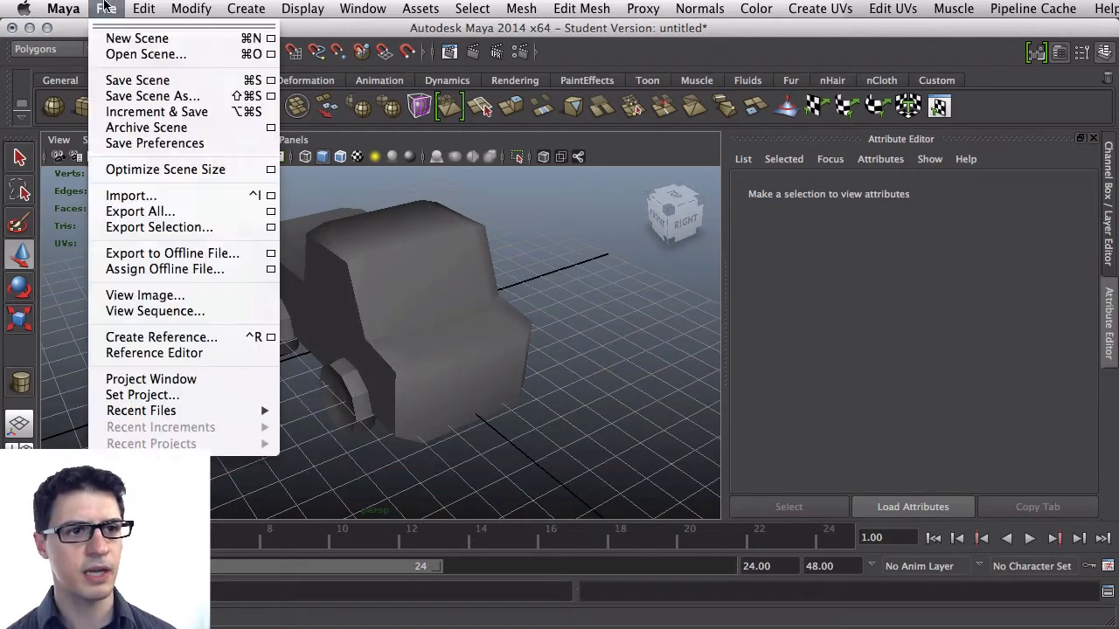
{"action": "left_click", "coordinate": [119, 79]}
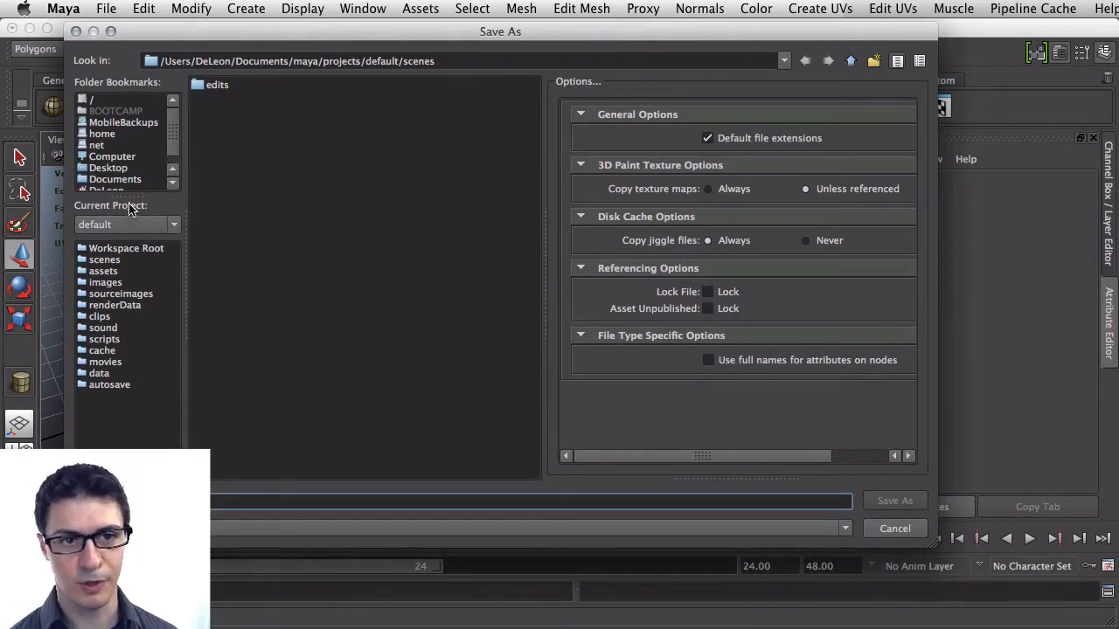
{"action": "scroll", "coordinate": [131, 131], "scroll_direction": "down", "scroll_amount": 1}
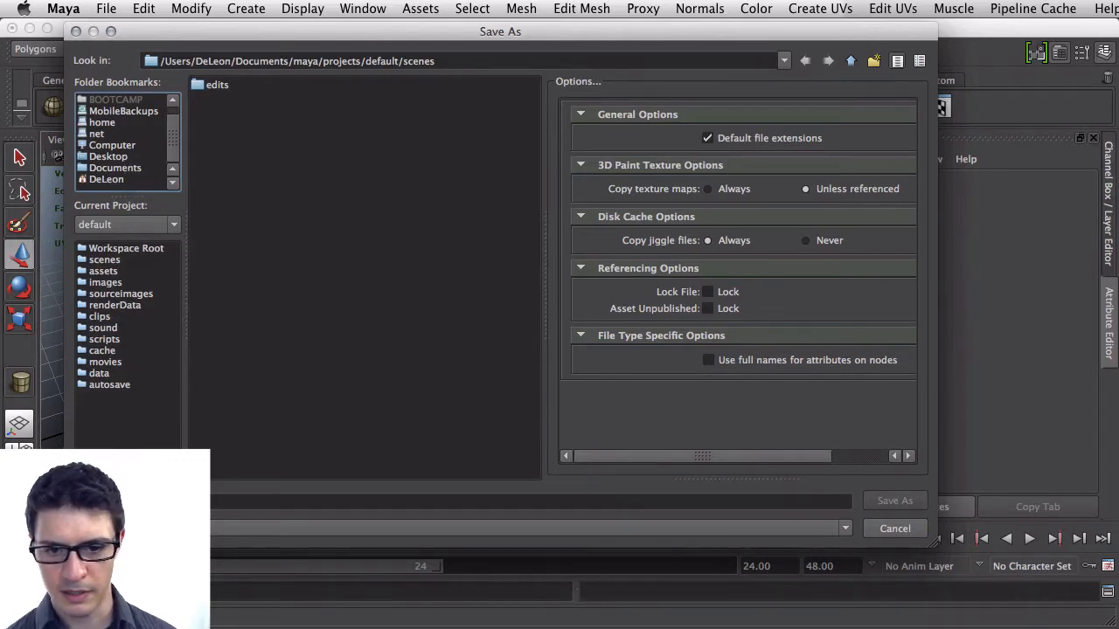
Switch to Unity and create a new project named ModelShowcase in the home folder
{"action": "key", "text": "super+Tab"}
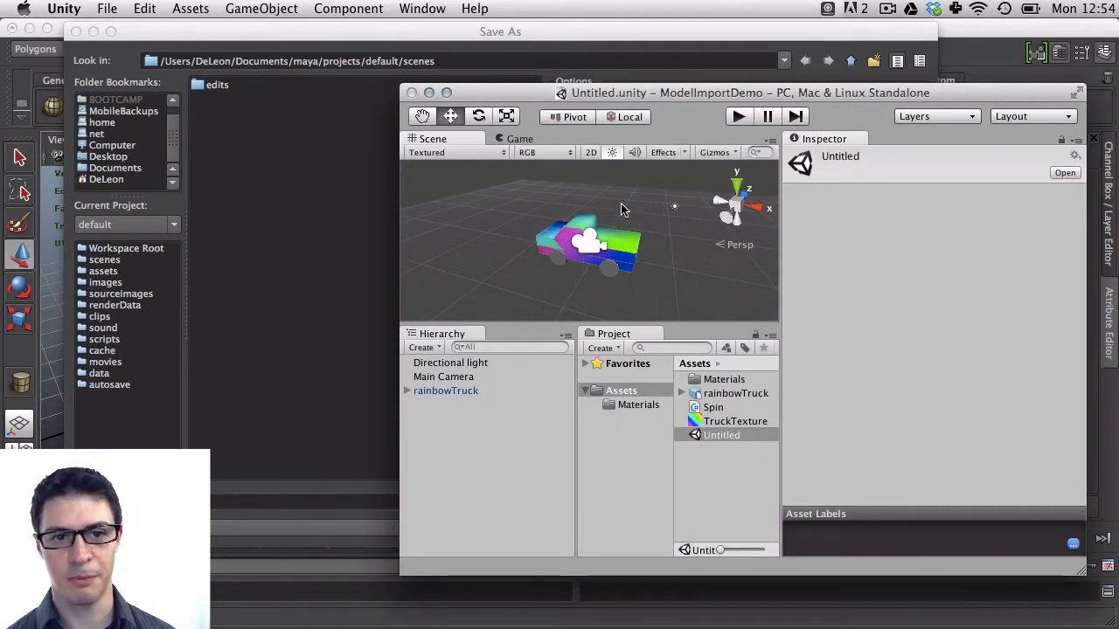
{"action": "left_click_drag", "start_coordinate": [599, 94], "coordinate": [262, 53]}
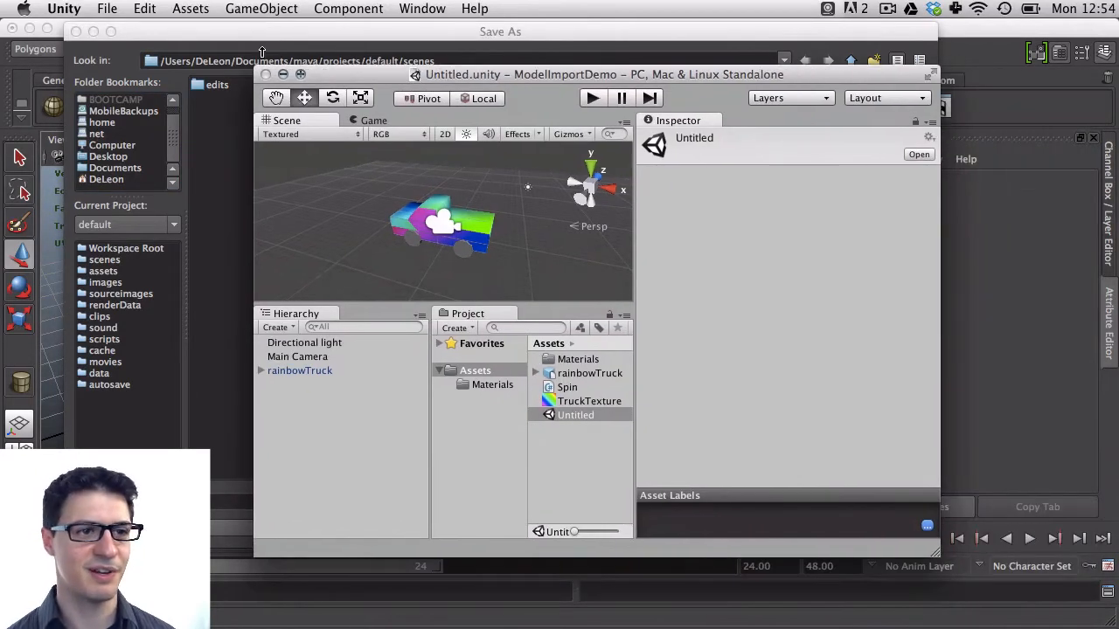
{"action": "left_click", "coordinate": [105, 9]}
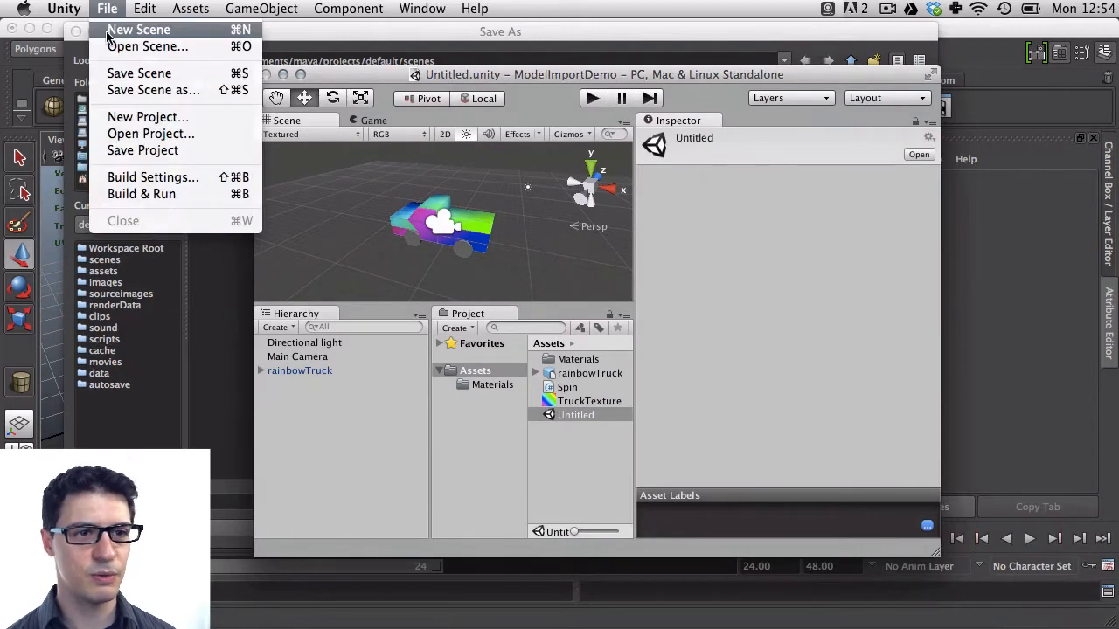
{"action": "left_click", "coordinate": [125, 120]}
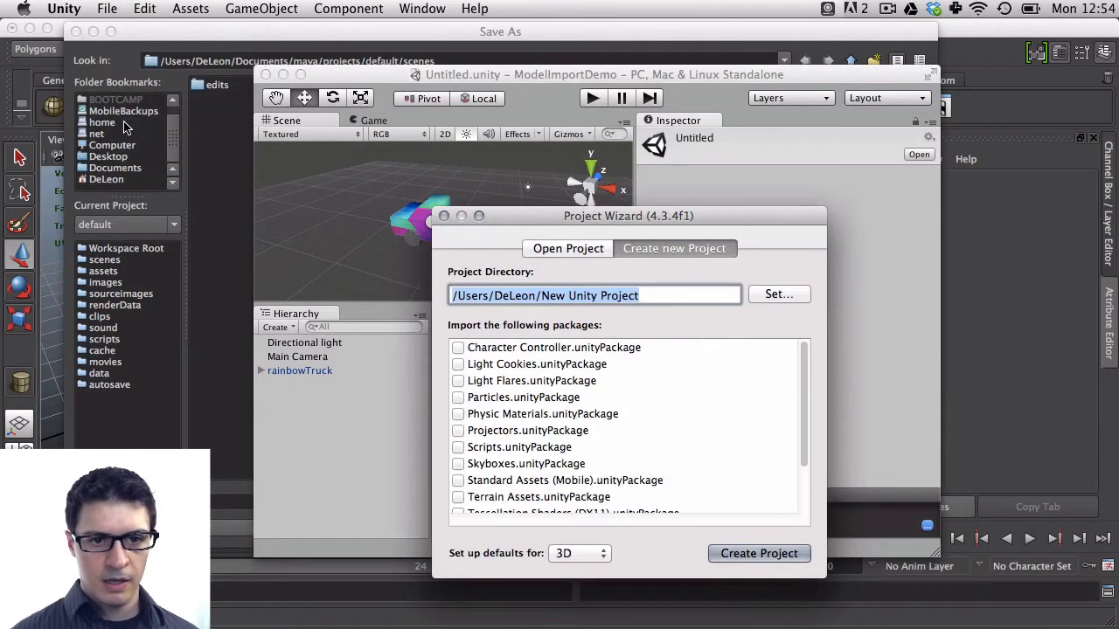
{"action": "key", "text": "Right"}
{"action": "key", "text": "BackSpace"}
{"action": "key", "text": "BackSpace"}
{"action": "key", "text": "BackSpace"}
{"action": "key", "text": "BackSpace"}
{"action": "key", "text": "BackSpace"}
{"action": "key", "text": "BackSpace"}
{"action": "key", "text": "BackSpace"}
{"action": "key", "text": "BackSpace"}
{"action": "key", "text": "BackSpace"}
{"action": "key", "text": "BackSpace"}
{"action": "key", "text": "BackSpace"}
{"action": "key", "text": "BackSpace"}
{"action": "key", "text": "BackSpace"}
{"action": "key", "text": "BackSpace"}
{"action": "key", "text": "BackSpace"}
{"action": "key", "text": "BackSpace"}
{"action": "key", "text": "BackSpace"}
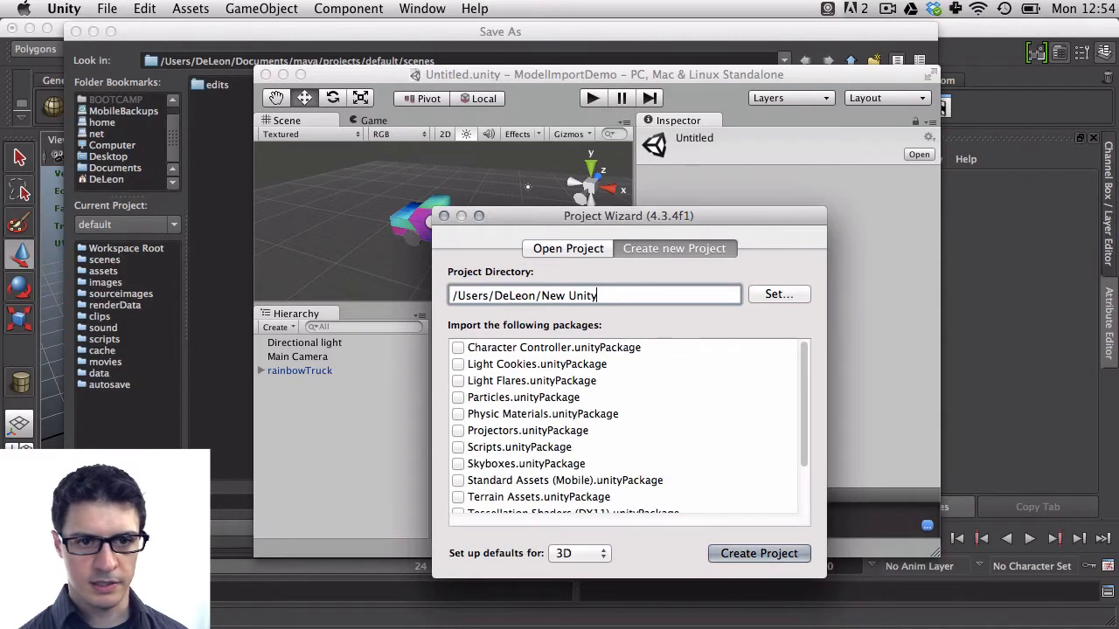
{"action": "type", "text": "Model"}
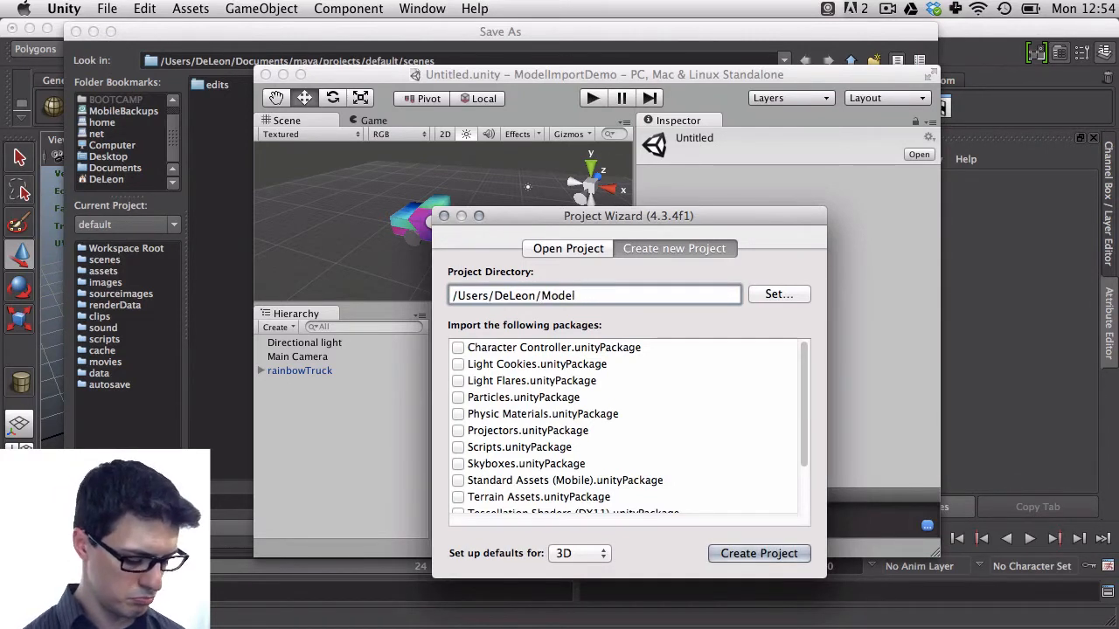
{"action": "type", "text": "Showcase"}
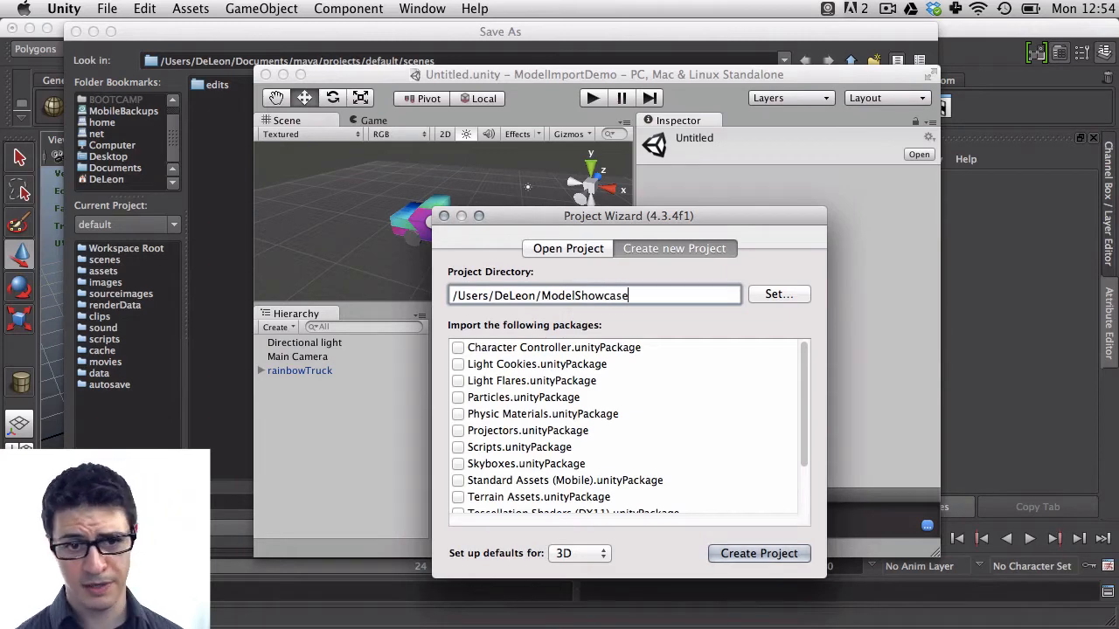
{"action": "left_click", "coordinate": [726, 554]}
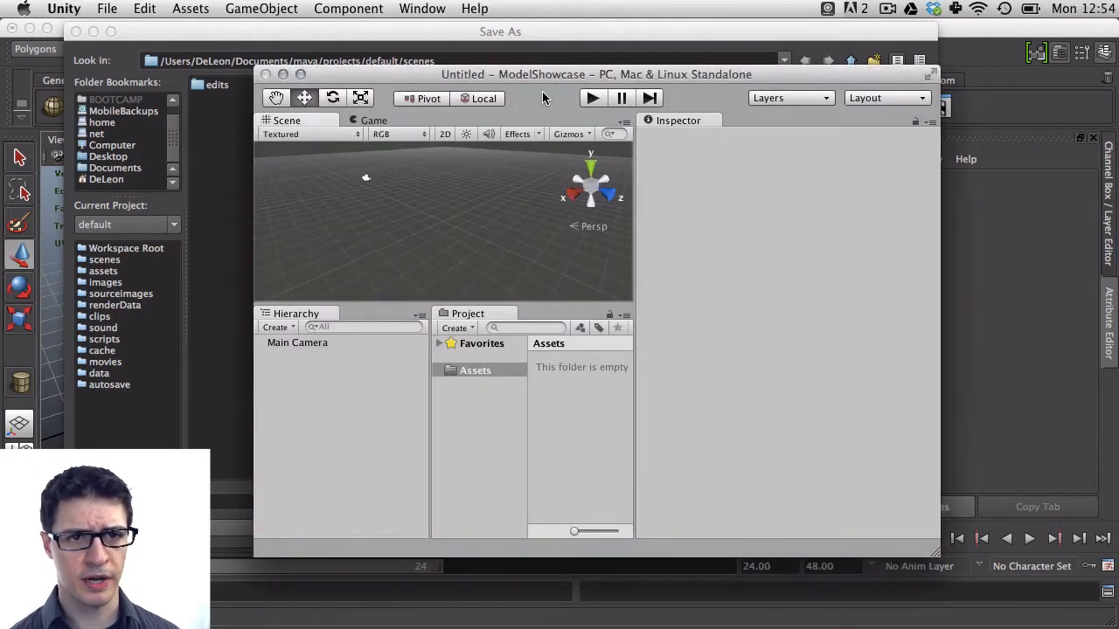
Save the new Unity scene as ShowcaseScene in the Assets folder
{"action": "left_click_drag", "start_coordinate": [543, 77], "coordinate": [546, 65]}
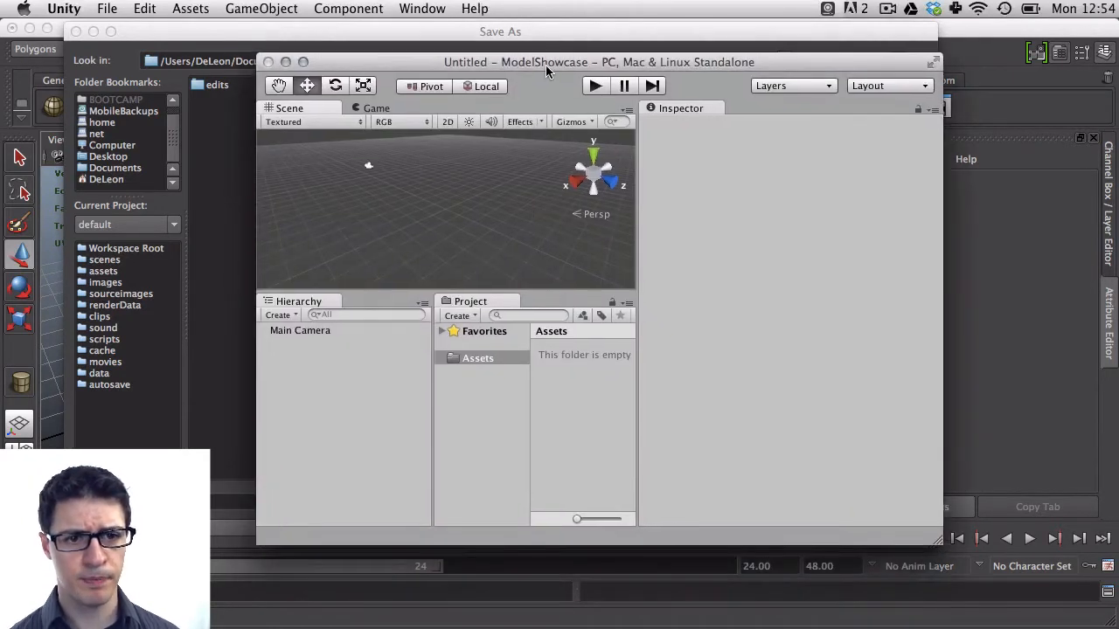
{"action": "right_click", "coordinate": [469, 362]}
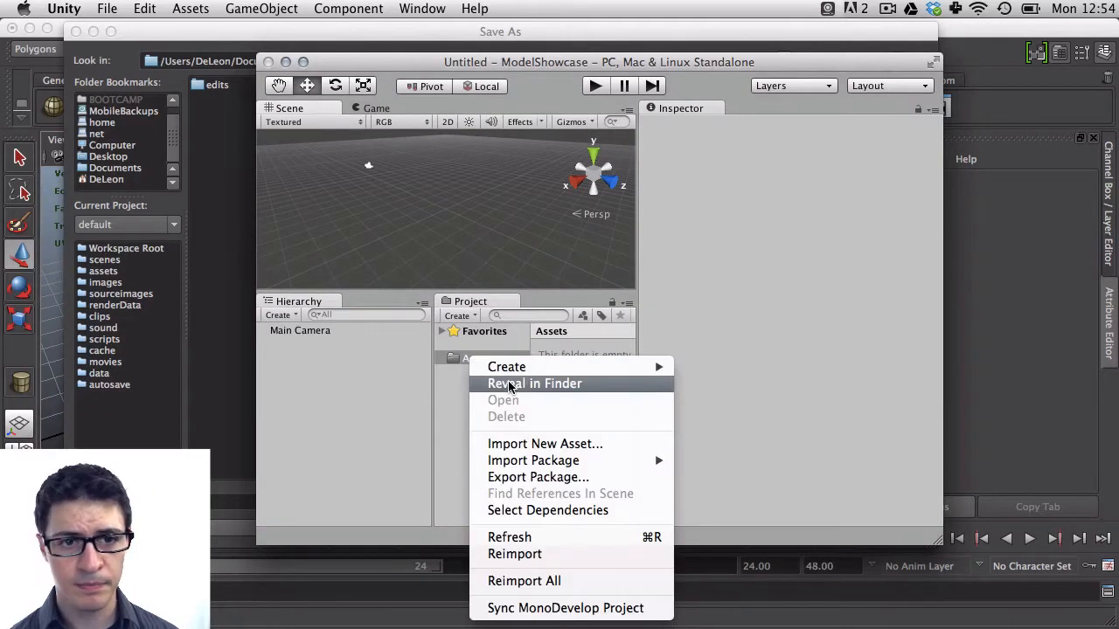
{"action": "left_click", "coordinate": [549, 81]}
{"action": "key", "text": "super+s"}
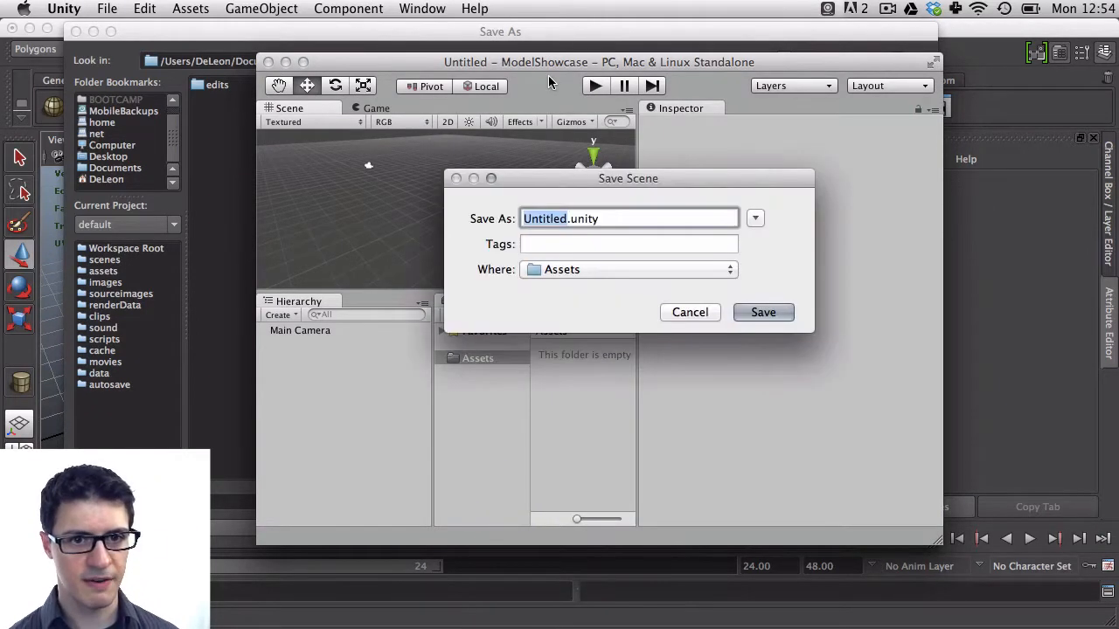
{"action": "type", "text": "Showc"}
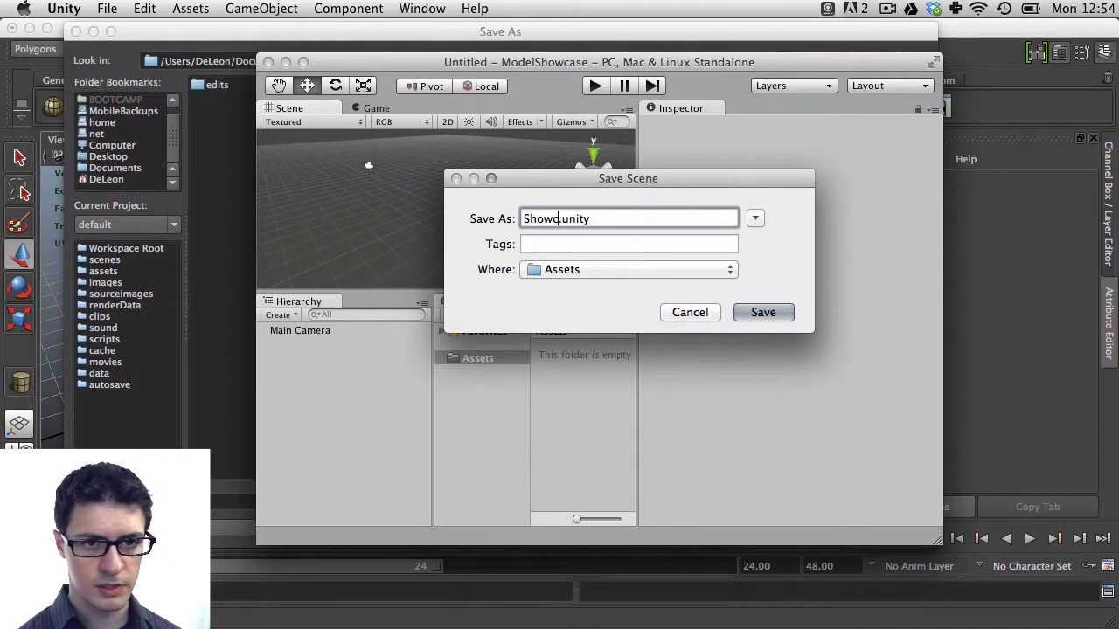
{"action": "type", "text": "aseScene"}
{"action": "key", "text": "Return"}
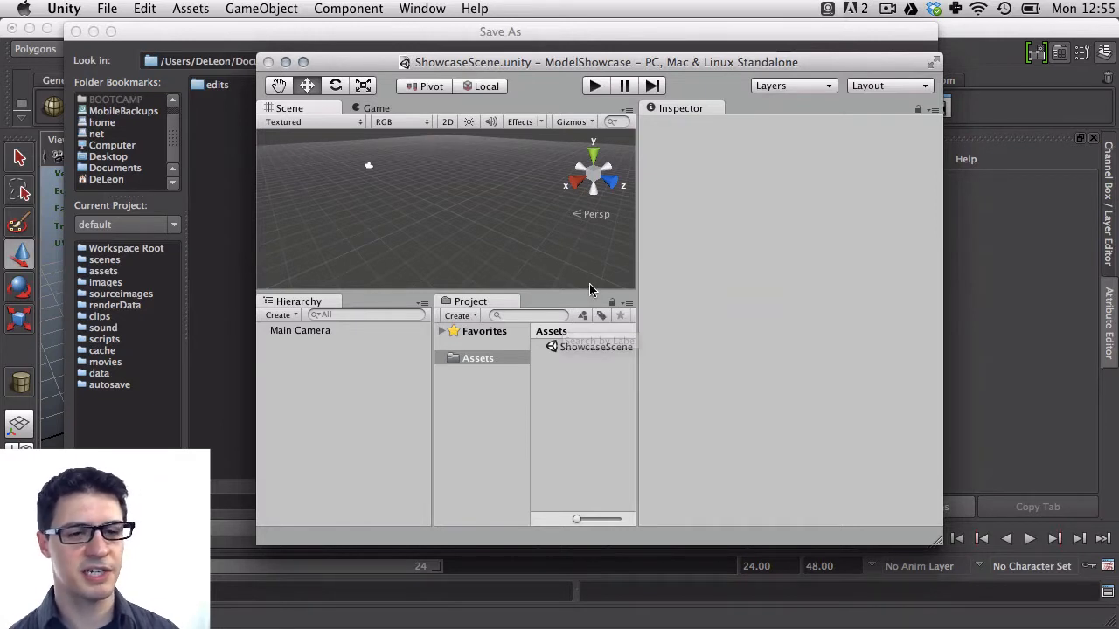
Reveal the project's Assets folder in Finder
{"action": "left_click", "coordinate": [578, 348]}
{"action": "right_click", "coordinate": [585, 349]}
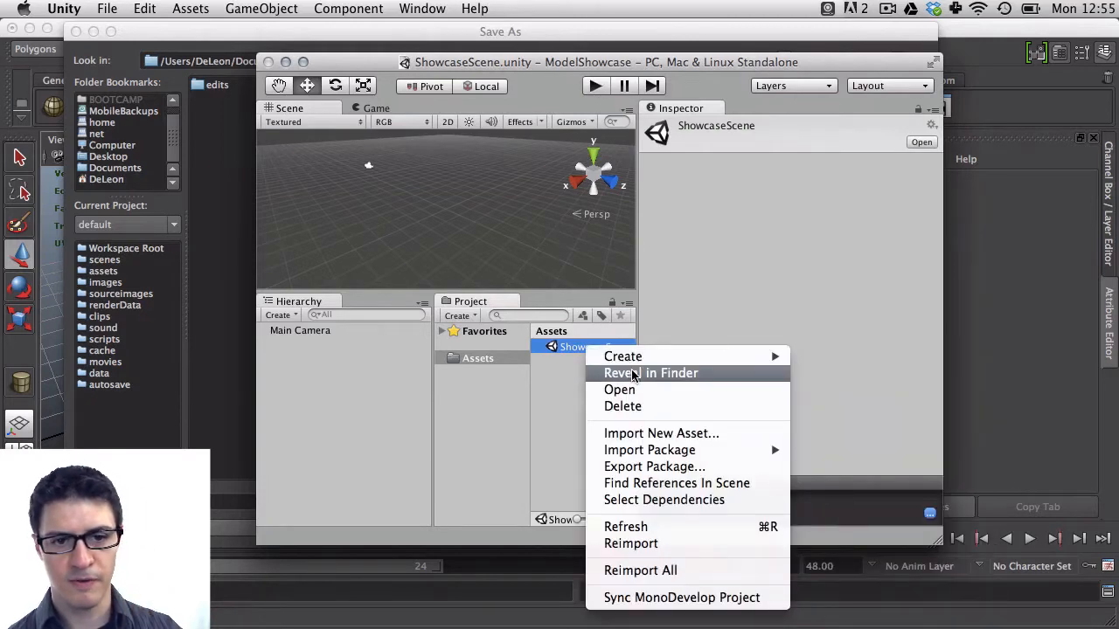
{"action": "left_click", "coordinate": [507, 362]}
{"action": "left_click", "coordinate": [504, 362]}
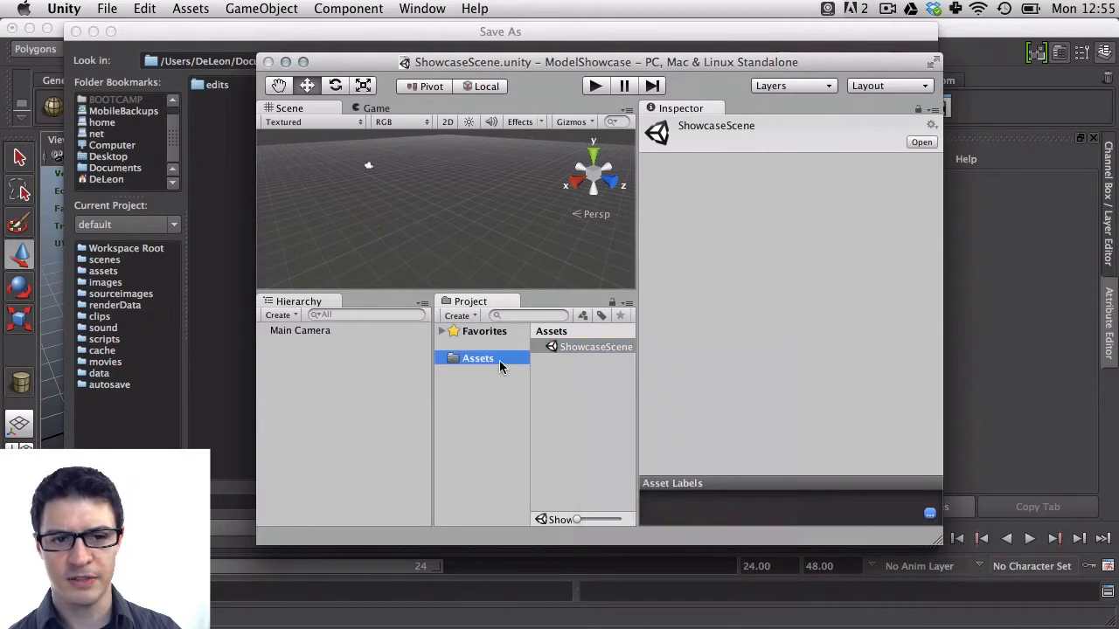
{"action": "right_click", "coordinate": [499, 361]}
{"action": "left_click", "coordinate": [581, 387]}
{"action": "left_click_drag", "start_coordinate": [308, 41], "coordinate": [663, 31]}
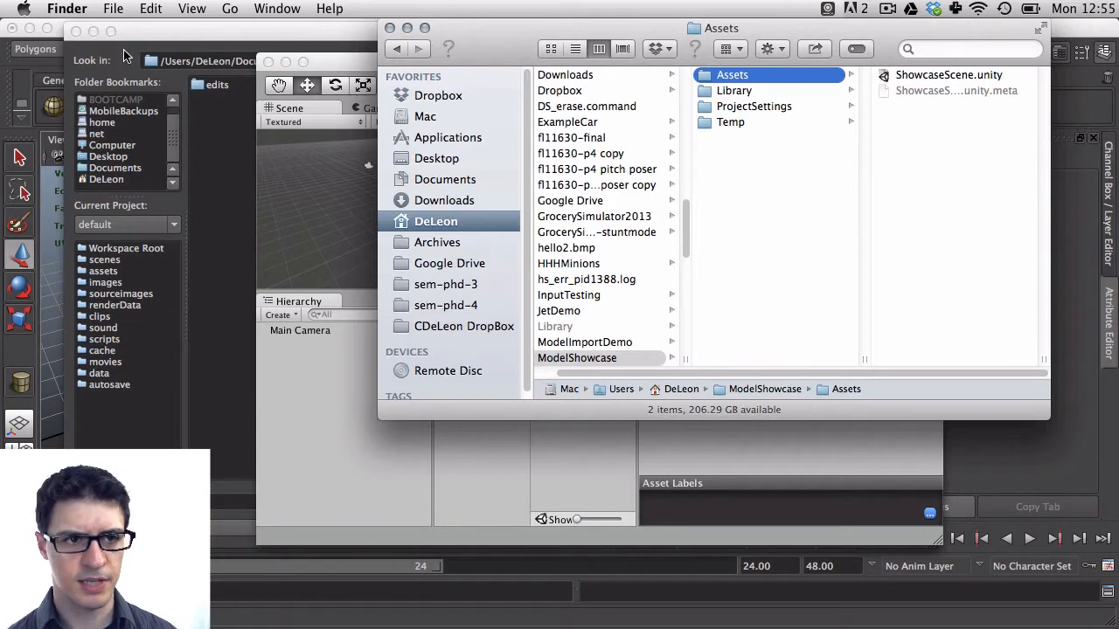
In the Maya save dialog, navigate to the ModelShowcase project's Assets folder
{"action": "left_click", "coordinate": [236, 42]}
{"action": "left_click_drag", "start_coordinate": [236, 61], "coordinate": [543, 50]}
{"action": "key", "text": "BackSpace"}
{"action": "key", "text": "Return"}
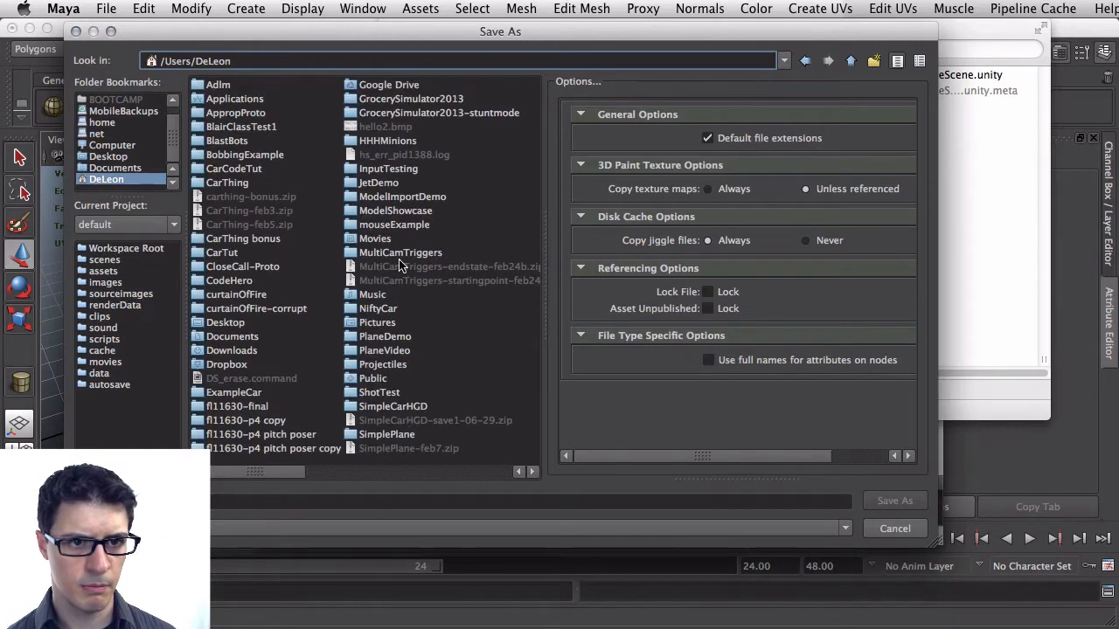
{"action": "double_click", "coordinate": [404, 215]}
{"action": "double_click", "coordinate": [246, 87]}
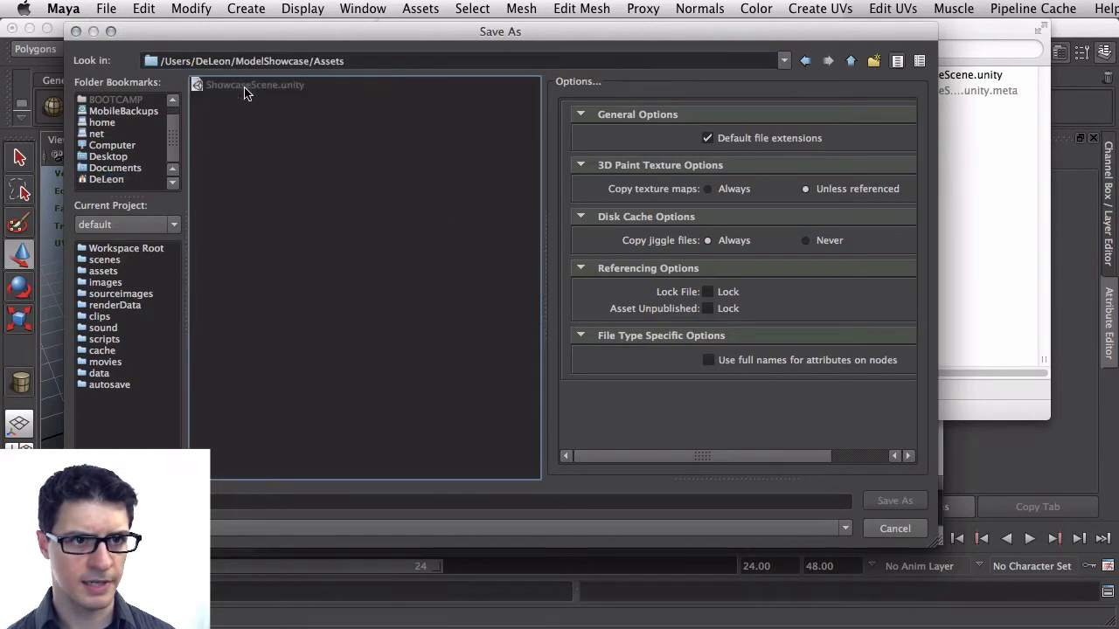
Save the Maya scene as truckModel there, continuing past the student version notice
{"action": "left_click", "coordinate": [177, 501]}
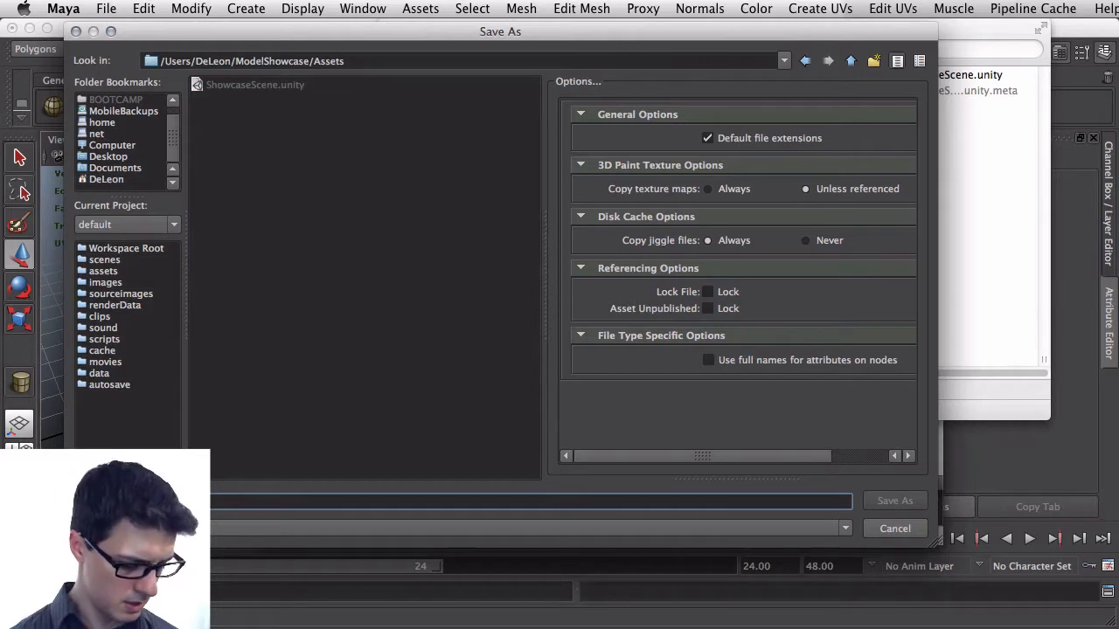
{"action": "type", "text": "M"}
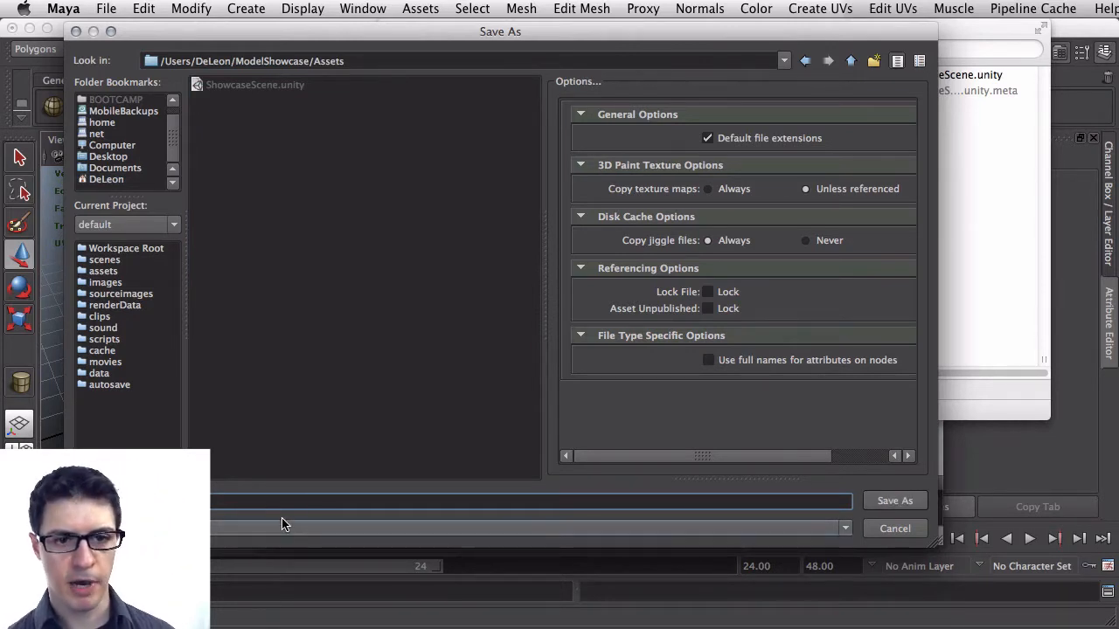
{"action": "left_click", "coordinate": [887, 497]}
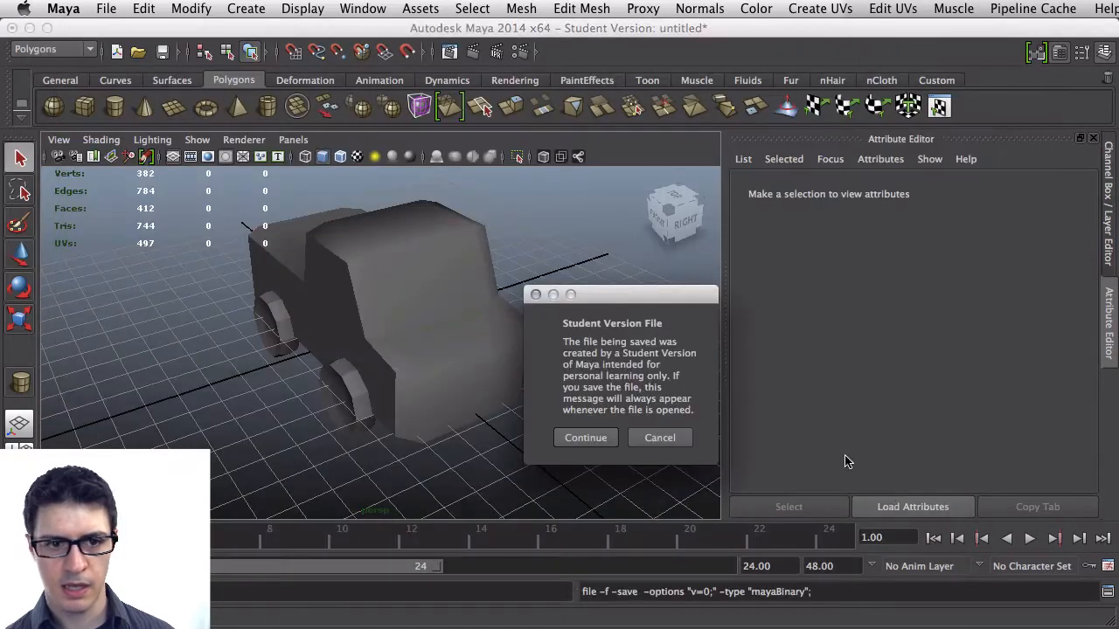
{"action": "left_click", "coordinate": [584, 438]}
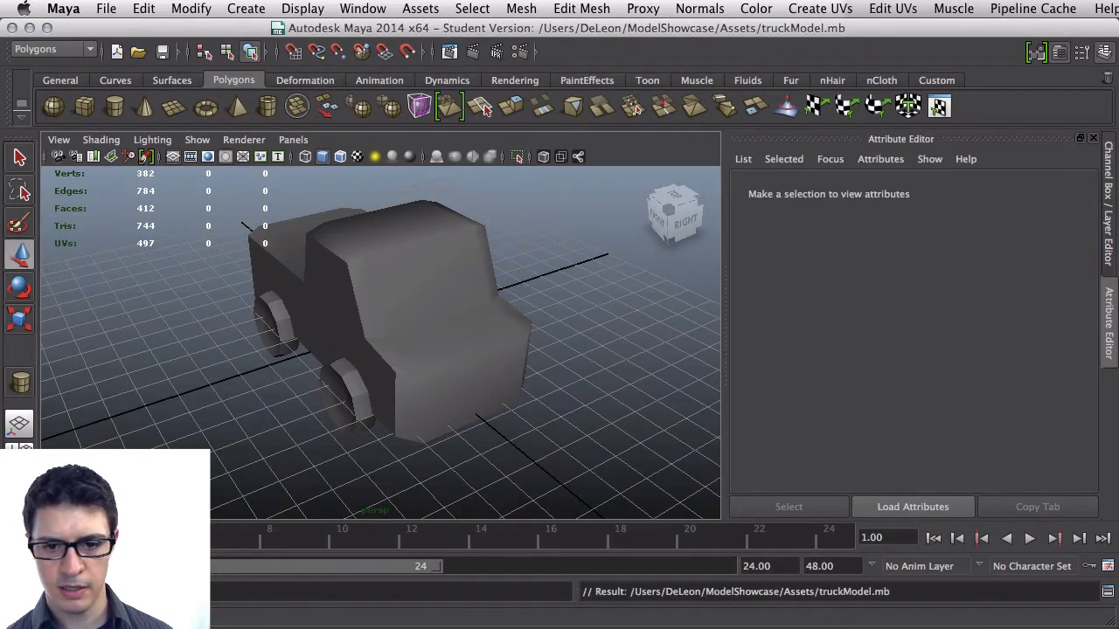
Switch to Unity, enlarge its window and drag the truckModel asset into the scene
{"action": "key", "text": "super+Tab"}
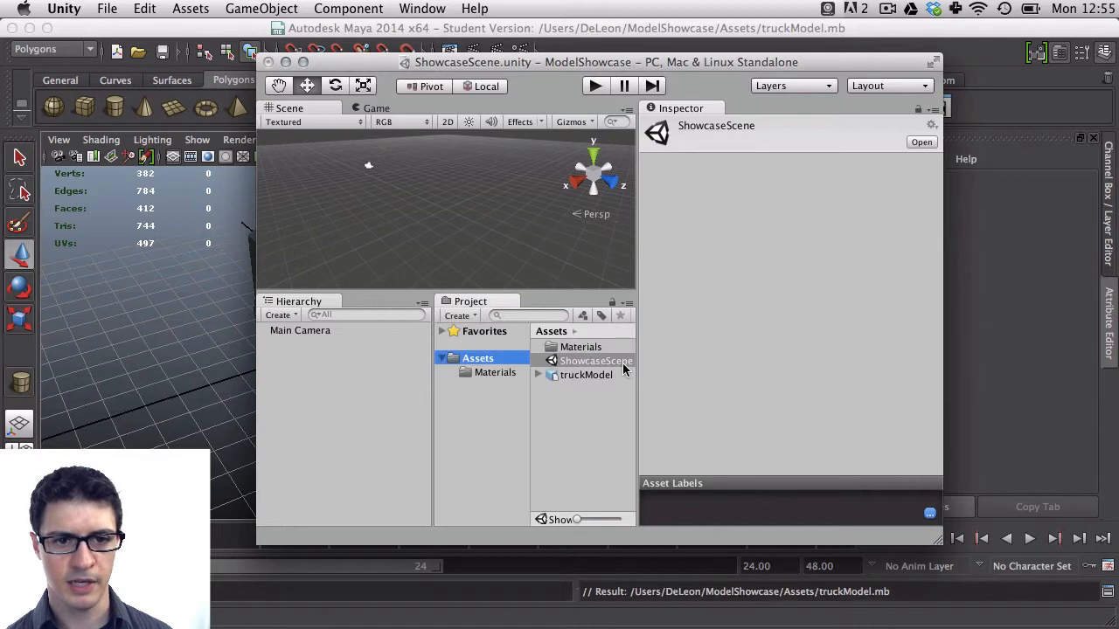
{"action": "left_click", "coordinate": [601, 375]}
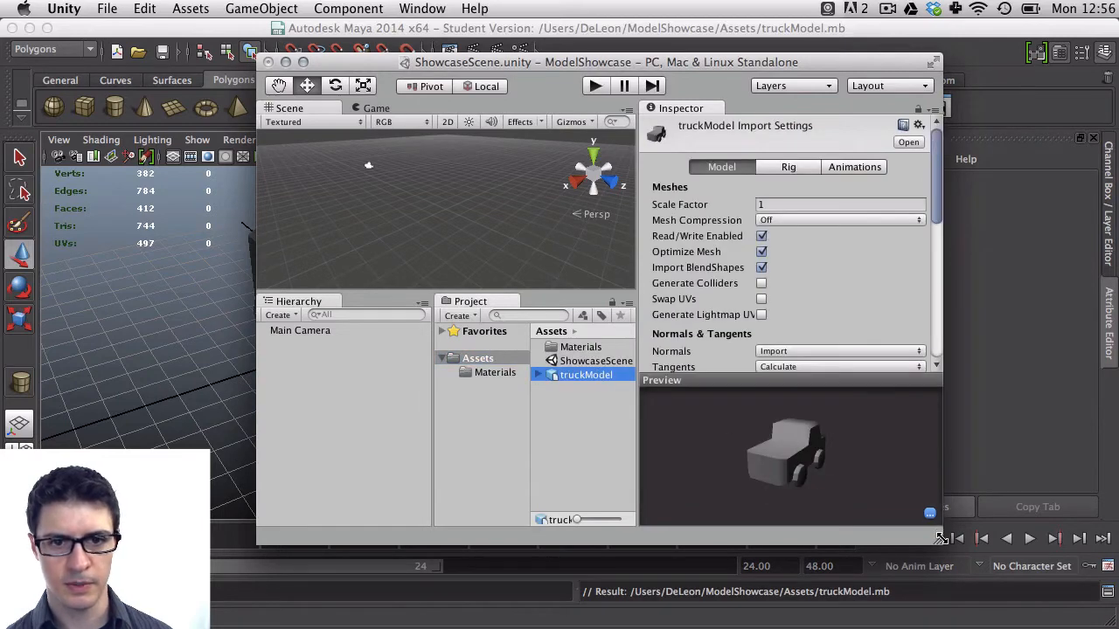
{"action": "left_click_drag", "start_coordinate": [943, 523], "coordinate": [1015, 528]}
{"action": "left_click_drag", "start_coordinate": [620, 379], "coordinate": [555, 169]}
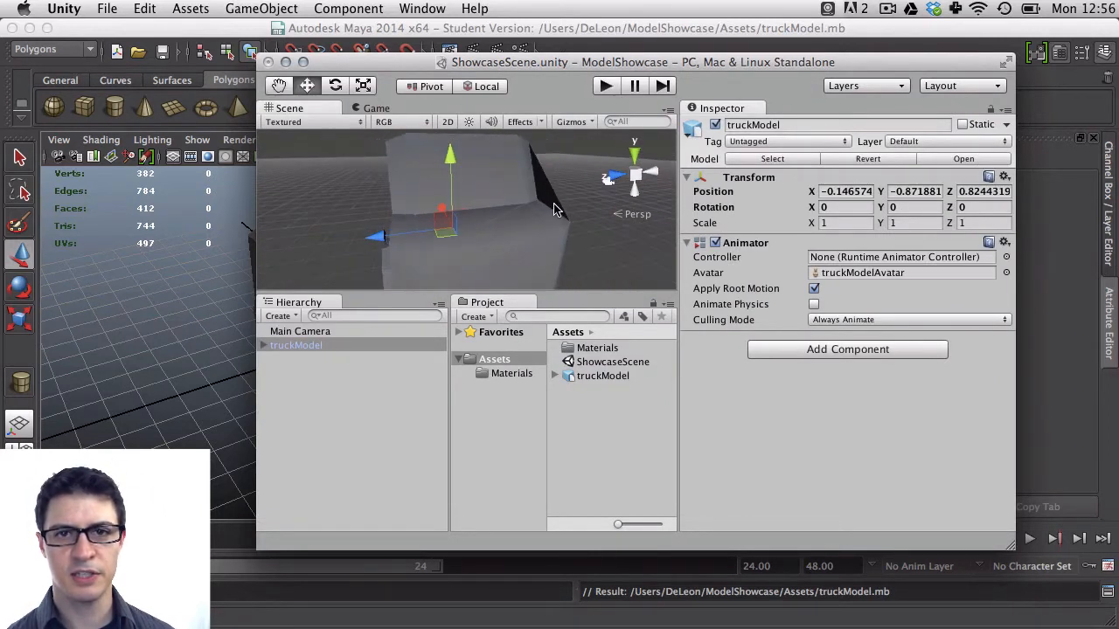
Inspect the imported truck model from several angles in the Unity scene view
{"action": "scroll", "coordinate": [557, 210], "scroll_direction": "up", "scroll_amount": 1}
{"action": "key", "text": "shift+space"}
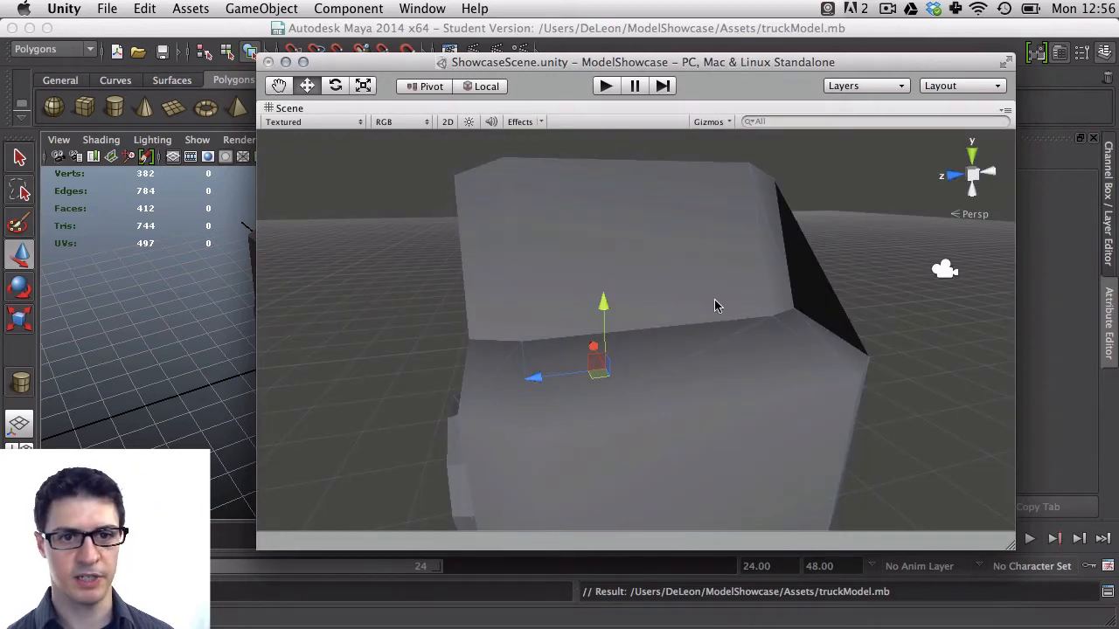
{"action": "left_click_drag", "start_coordinate": [717, 305], "coordinate": [450, 264], "text": "alt"}
{"action": "key", "text": "shift+space"}
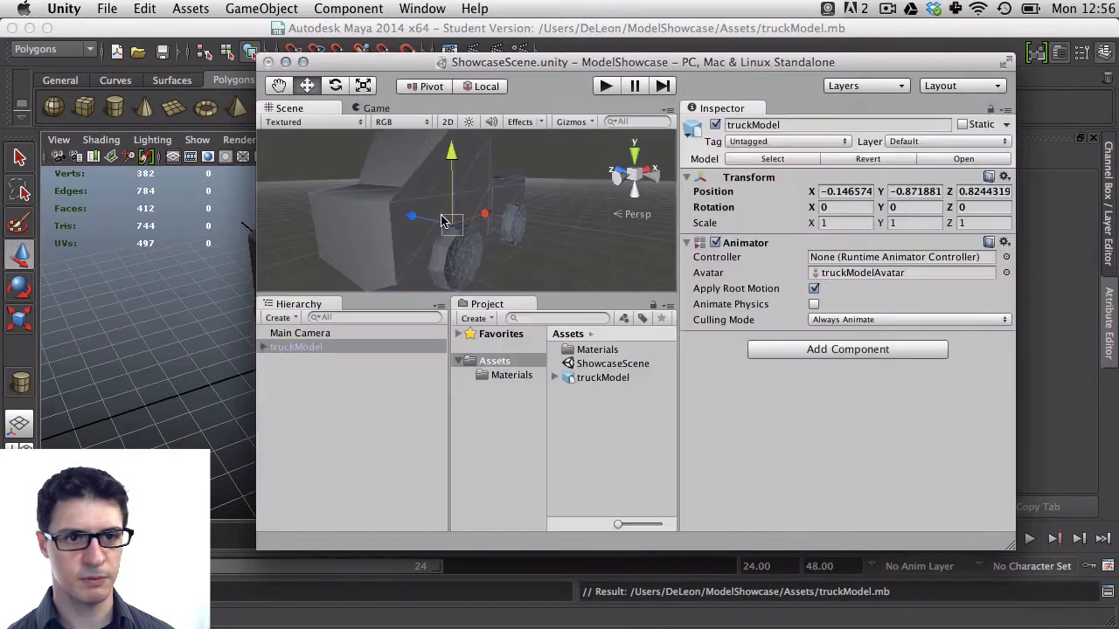
{"action": "key", "text": "shift+space"}
{"action": "key", "text": "shift+space"}
{"action": "key", "text": "shift+space"}
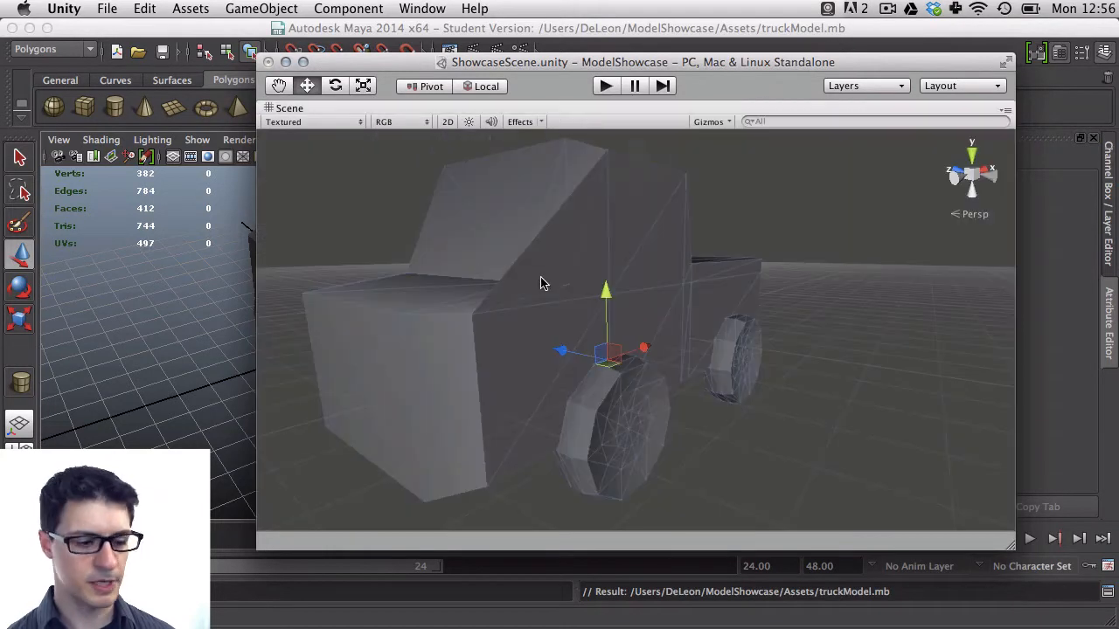
{"action": "left_click_drag", "start_coordinate": [542, 280], "coordinate": [861, 317], "text": "alt"}
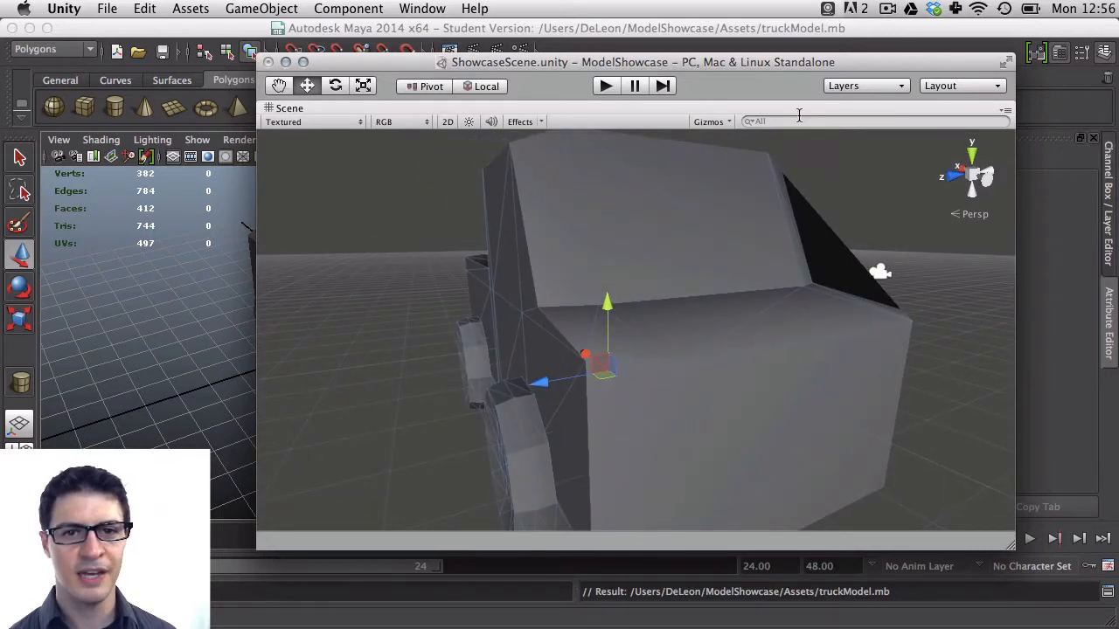
{"action": "left_click_drag", "start_coordinate": [485, 258], "coordinate": [663, 292], "text": "alt"}
Return to Maya, select the truck body and triangulate its mesh
{"action": "left_click", "coordinate": [174, 308]}
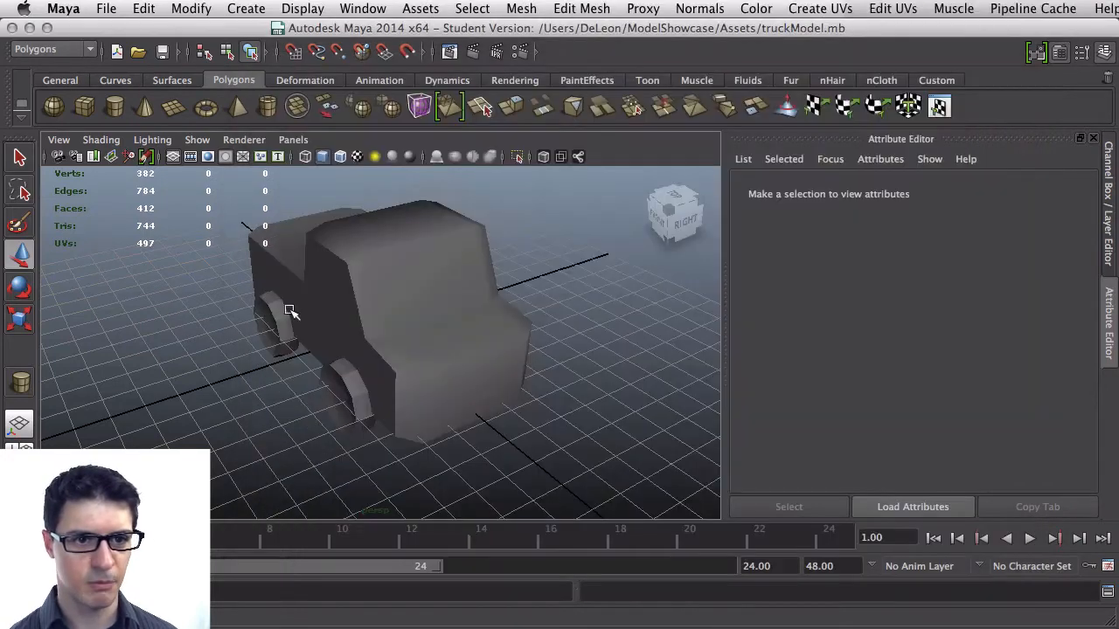
{"action": "mouse_move", "coordinate": [287, 307]}
{"action": "left_mouse_down", "text": "alt"}
{"action": "mouse_move", "coordinate": [344, 292]}
{"action": "mouse_move", "coordinate": [210, 287]}
{"action": "mouse_move", "coordinate": [302, 303]}
{"action": "left_mouse_up", "text": "alt"}
{"action": "key", "text": "w"}
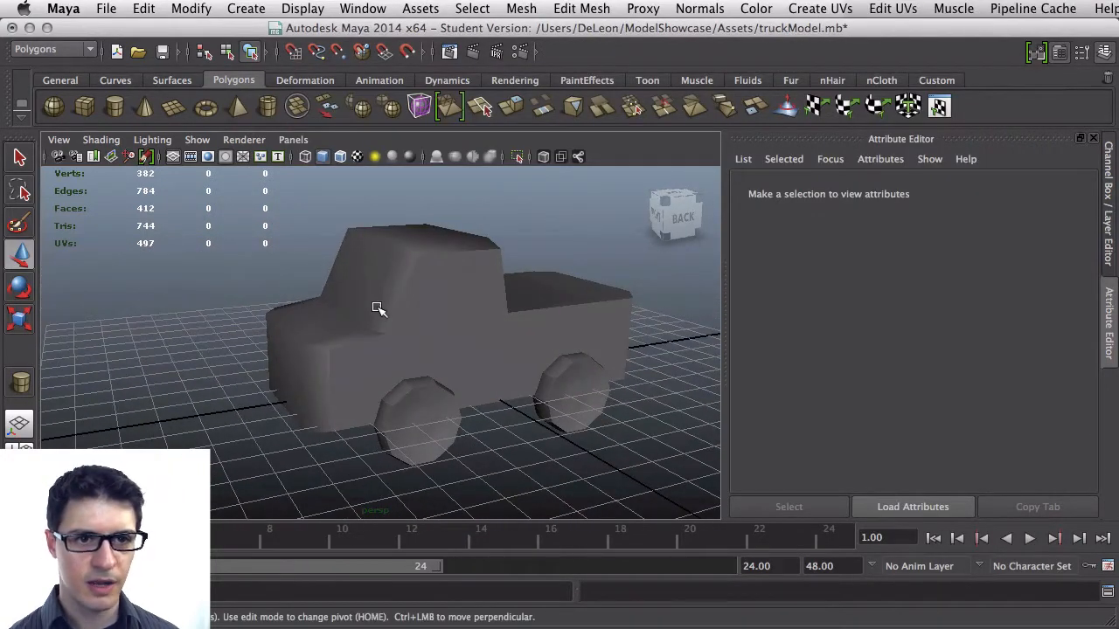
{"action": "left_click", "coordinate": [407, 292]}
{"action": "scroll", "coordinate": [402, 302], "scroll_direction": "up", "scroll_amount": 6}
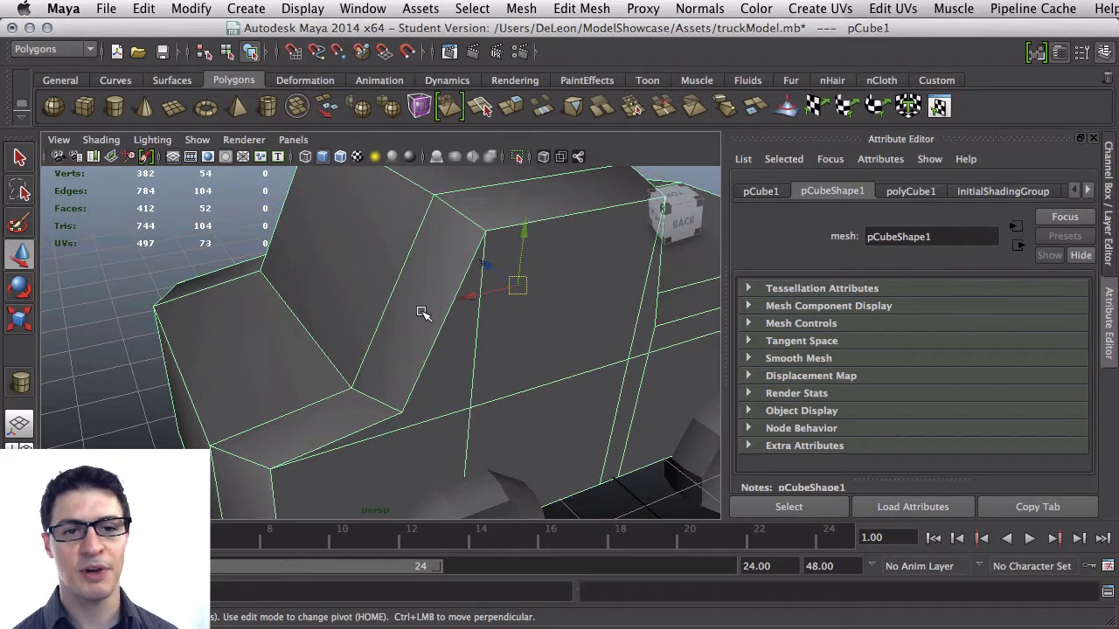
{"action": "scroll", "coordinate": [424, 313], "scroll_direction": "down", "scroll_amount": 3}
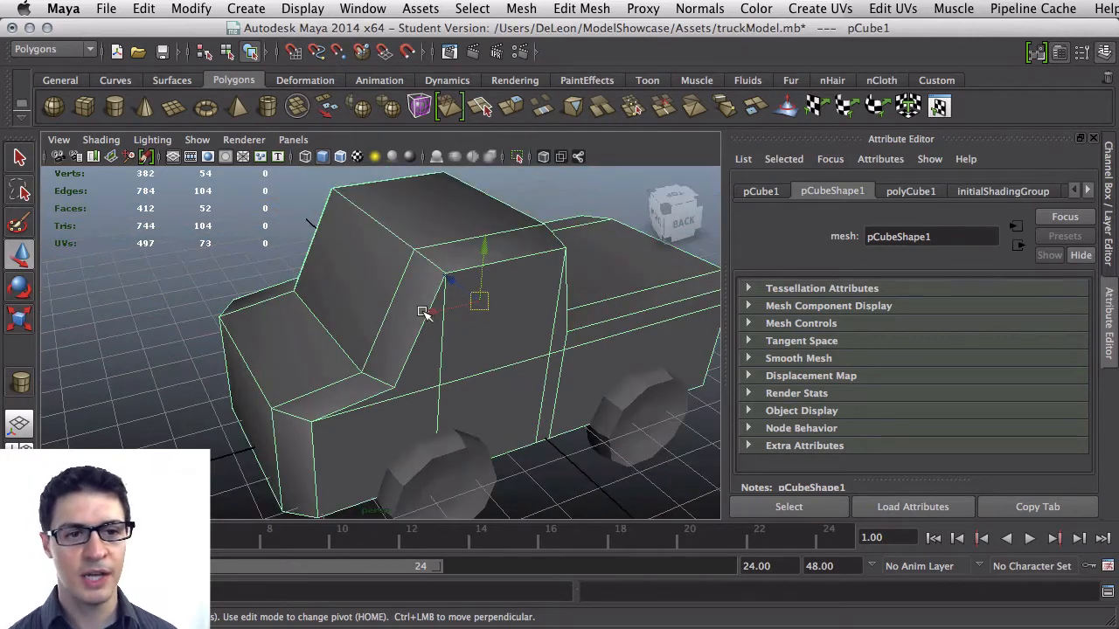
{"action": "left_click", "coordinate": [518, 8]}
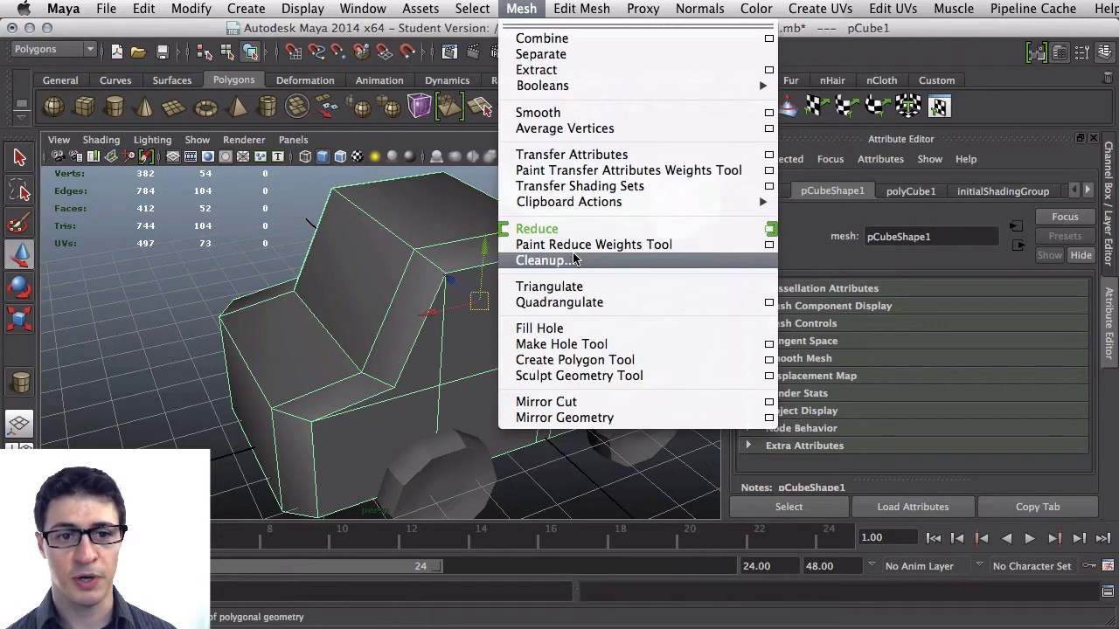
{"action": "left_click", "coordinate": [560, 286]}
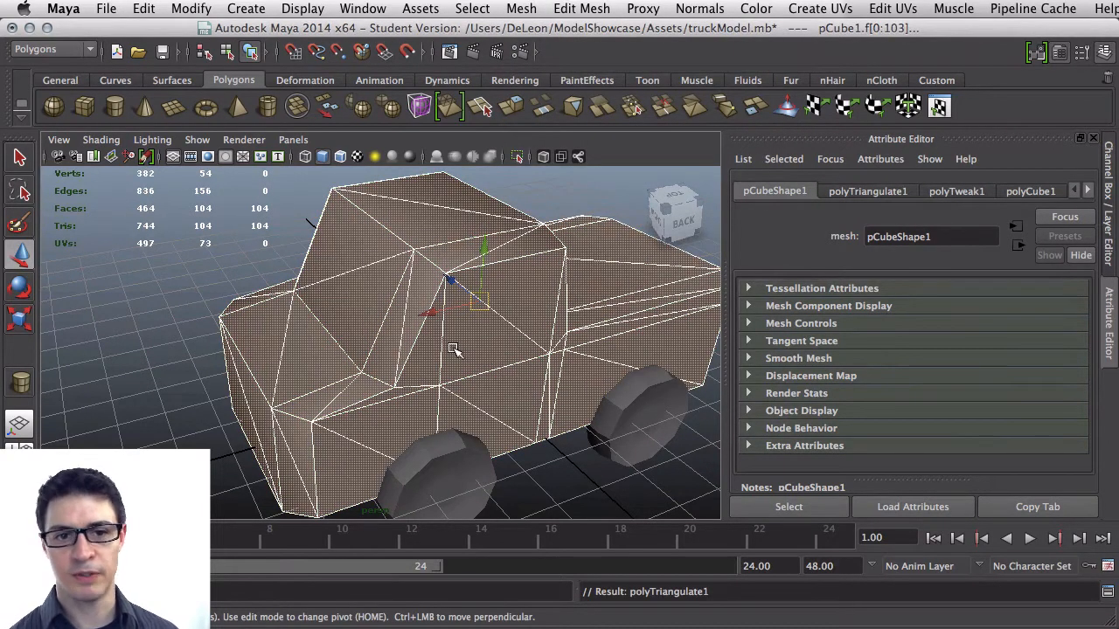
Select all four wheels and triangulate their meshes
{"action": "mouse_move", "coordinate": [387, 332]}
{"action": "left_mouse_down", "text": "alt"}
{"action": "mouse_move", "coordinate": [373, 307]}
{"action": "mouse_move", "coordinate": [393, 313]}
{"action": "left_mouse_up", "text": "alt"}
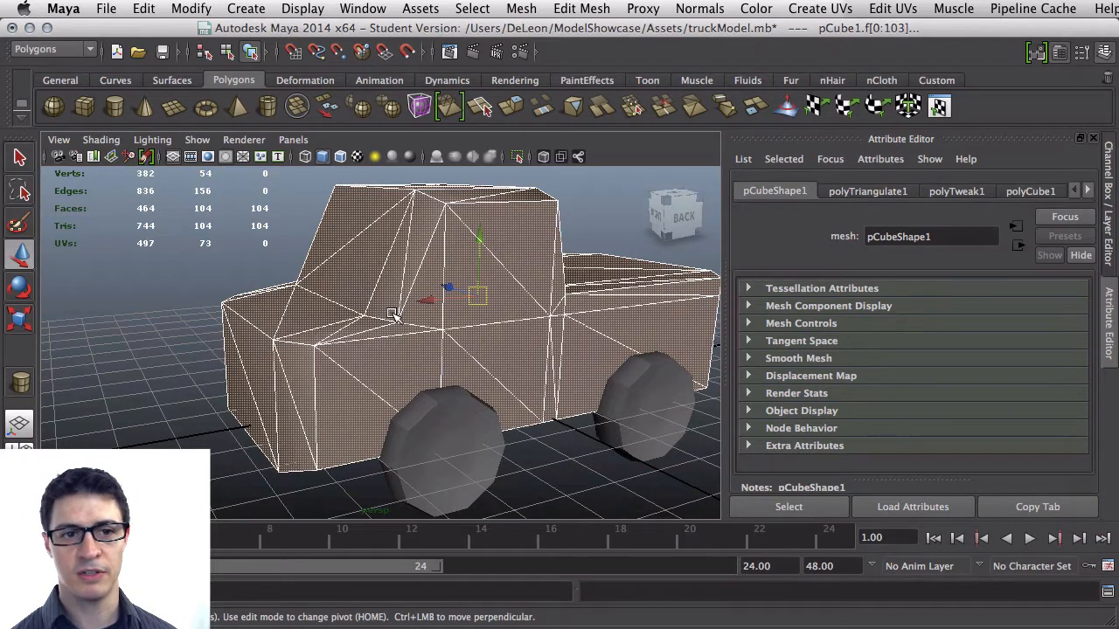
{"action": "left_click", "coordinate": [441, 414]}
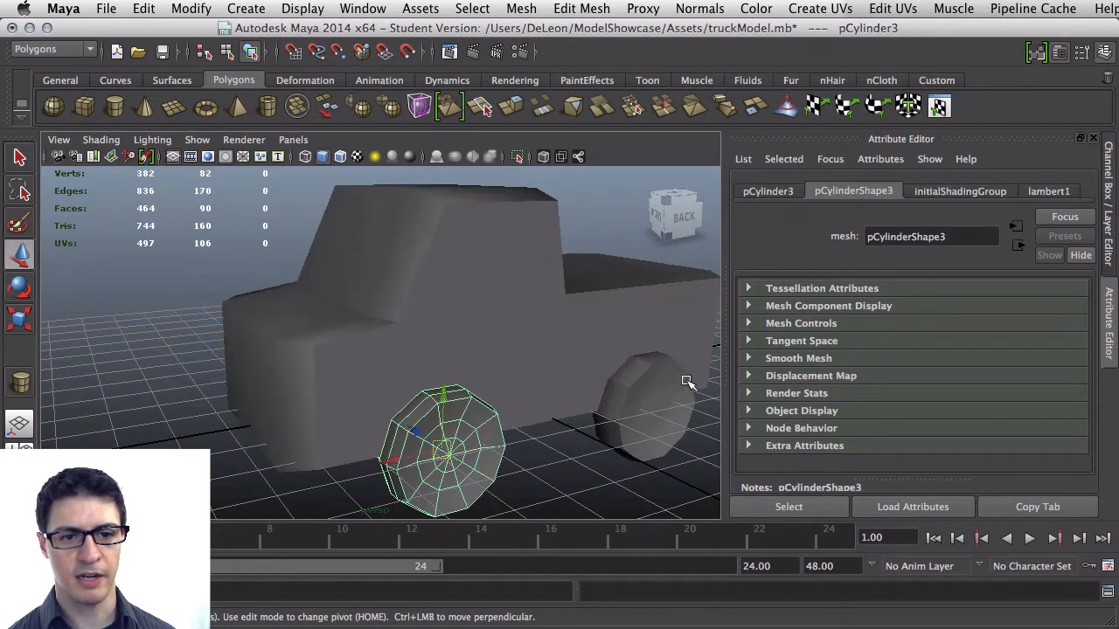
{"action": "left_click", "coordinate": [688, 384], "text": "shift"}
{"action": "left_click_drag", "start_coordinate": [315, 398], "coordinate": [418, 380], "text": "alt"}
{"action": "left_click", "coordinate": [177, 417]}
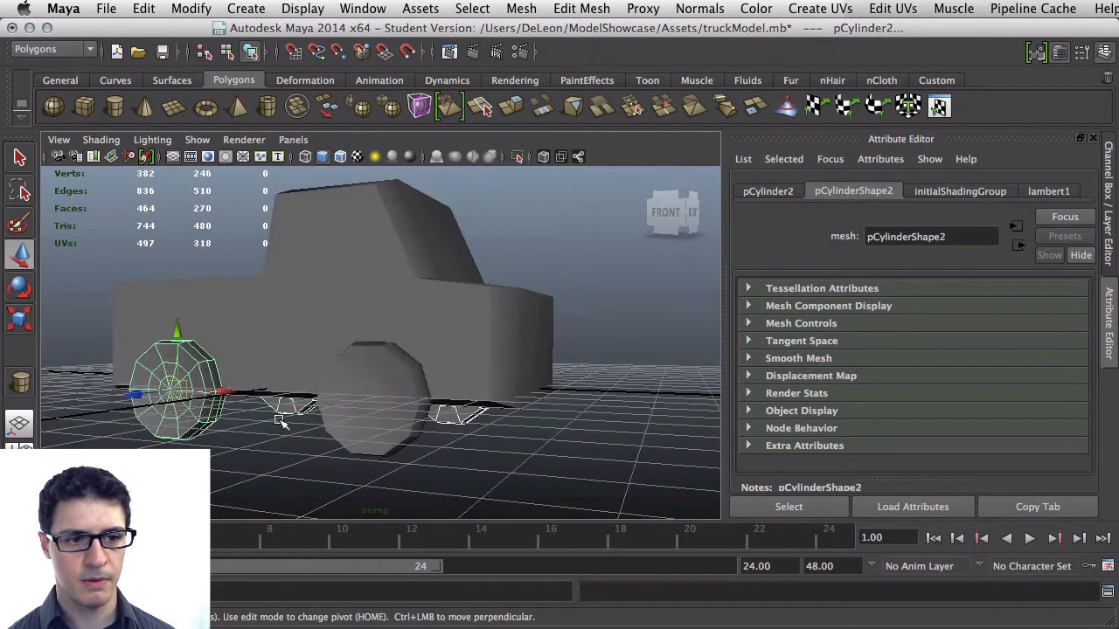
{"action": "left_click", "coordinate": [371, 427], "text": "shift"}
{"action": "left_click_drag", "start_coordinate": [370, 427], "coordinate": [376, 363], "text": "alt"}
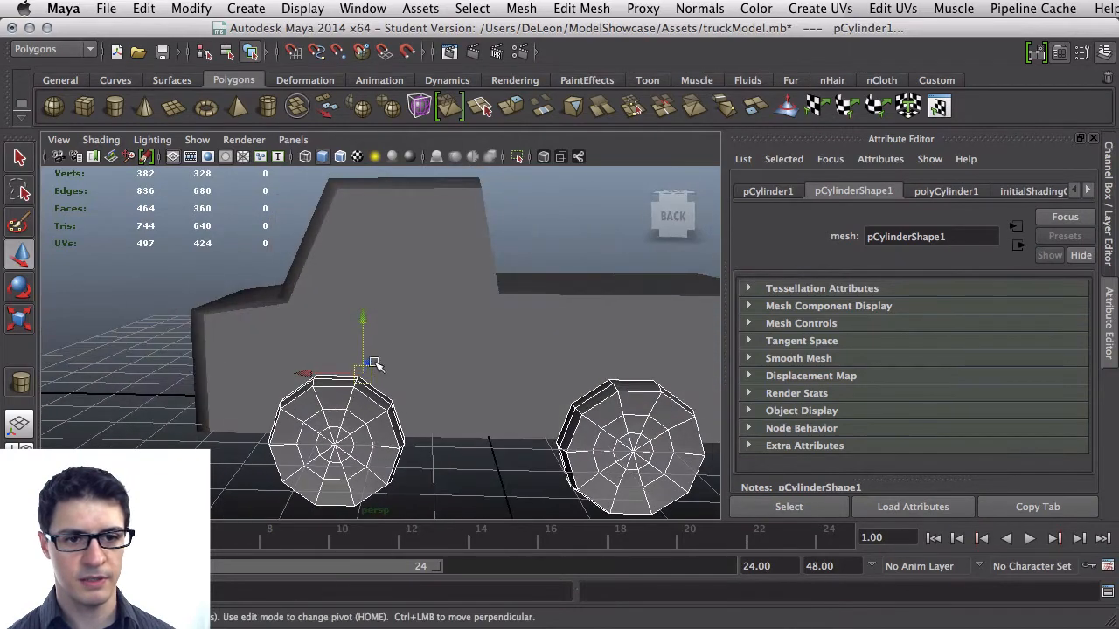
{"action": "left_click", "coordinate": [521, 8]}
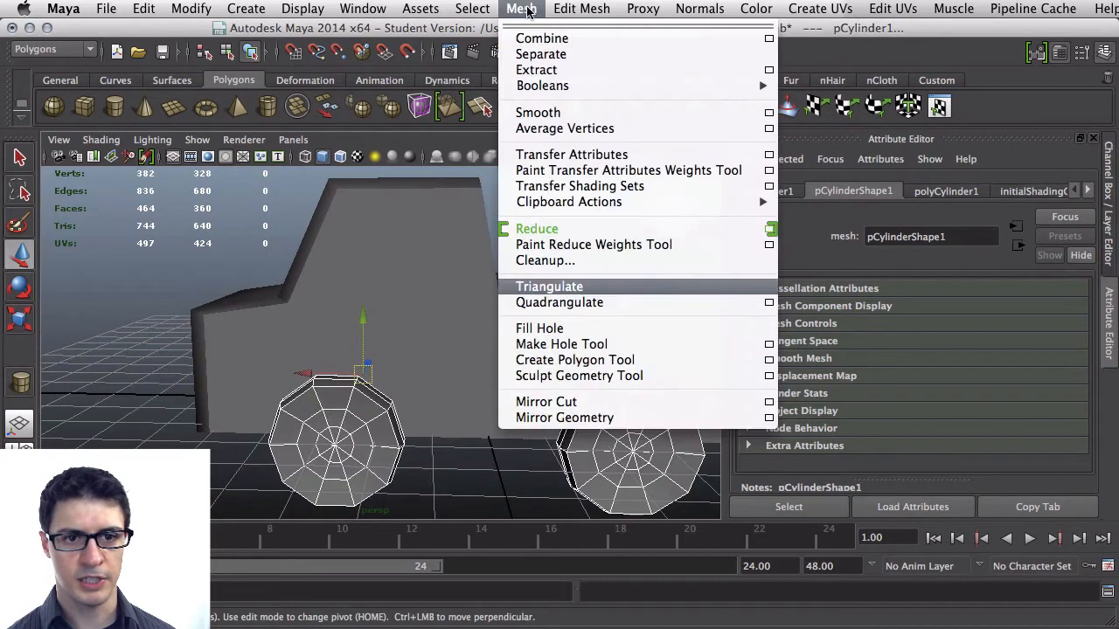
{"action": "left_click", "coordinate": [556, 287]}
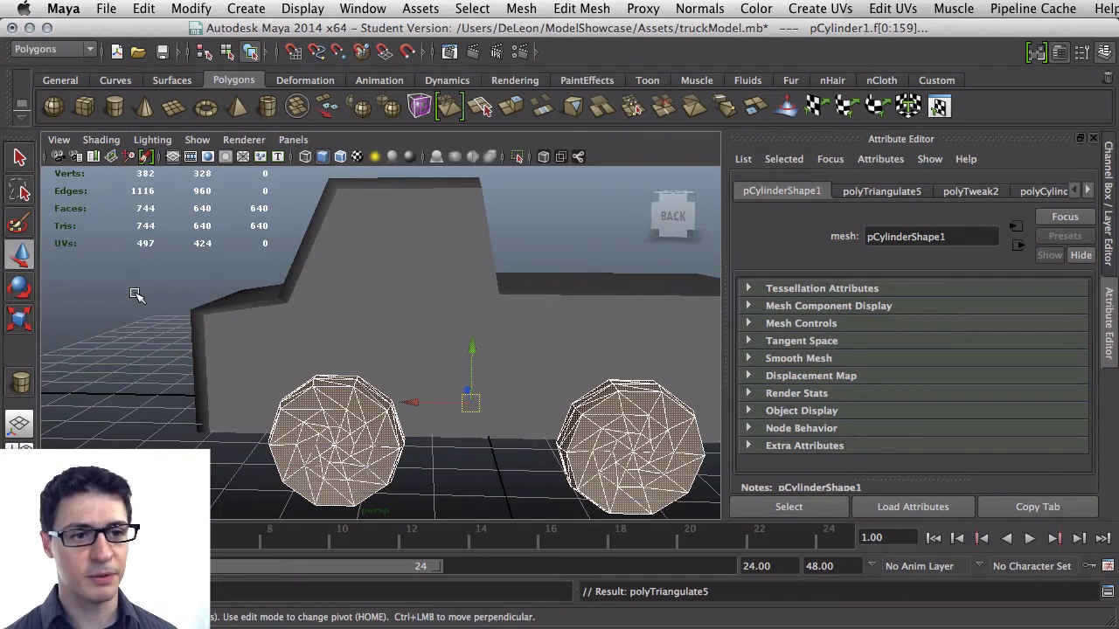
Deselect everything and save the Maya scene, continuing past the student version notice
{"action": "left_click_drag", "start_coordinate": [136, 295], "coordinate": [166, 304], "text": "alt"}
{"action": "left_click", "coordinate": [166, 304]}
{"action": "key", "text": "super+s"}
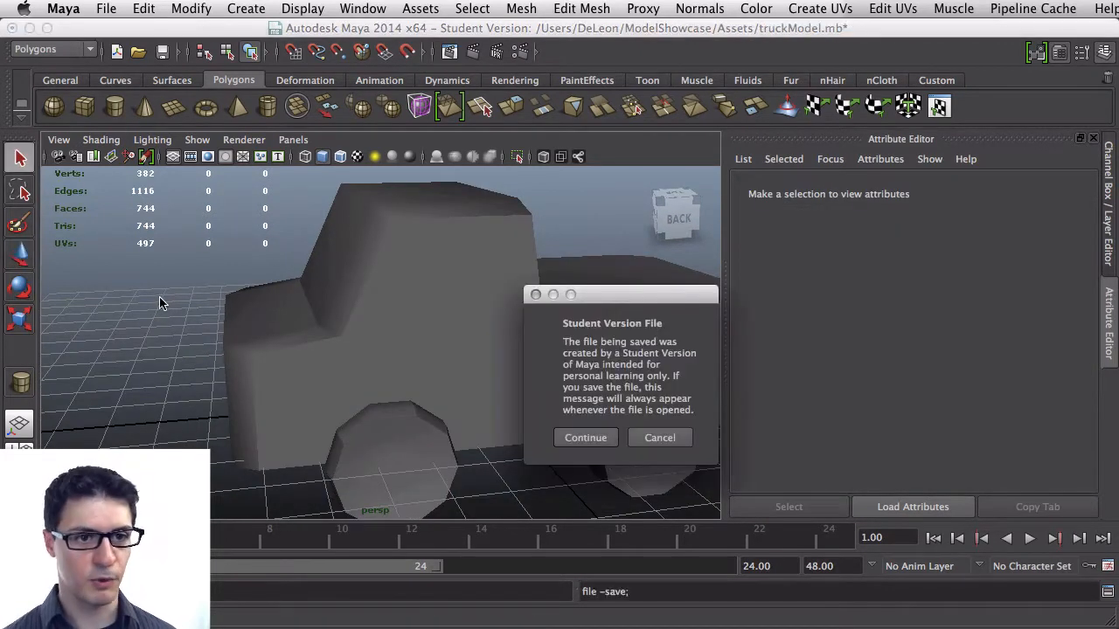
{"action": "left_click", "coordinate": [599, 434]}
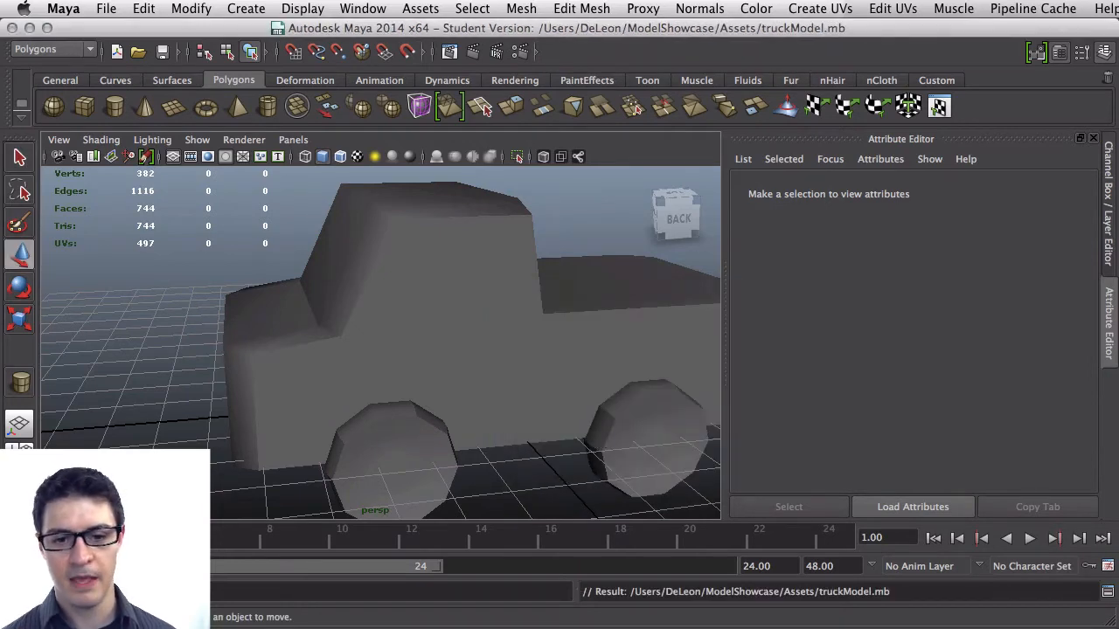
Switch to Unity, inspect the updated truck model and restore the normal editor layout
{"action": "key", "text": "super+Tab"}
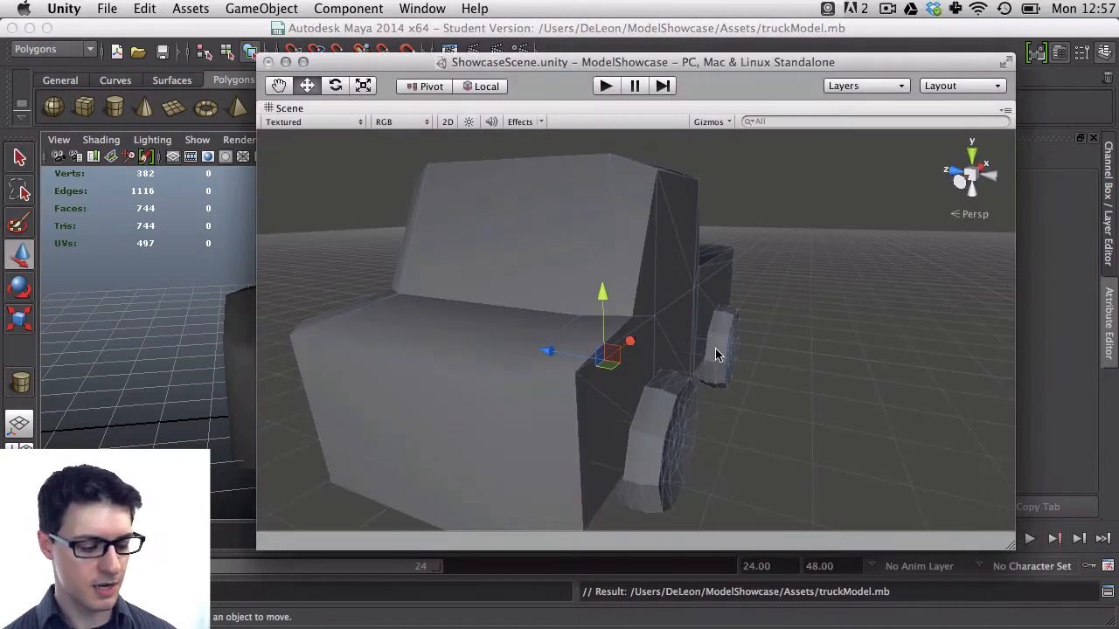
{"action": "left_click_drag", "start_coordinate": [726, 329], "coordinate": [498, 315], "text": "alt"}
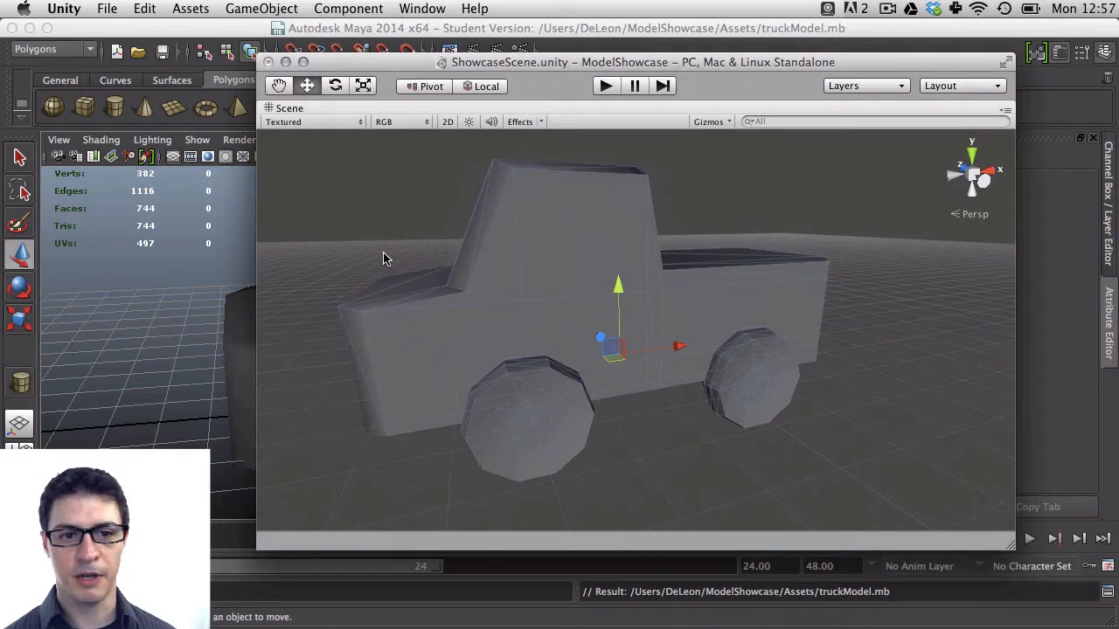
{"action": "left_click_drag", "start_coordinate": [385, 257], "coordinate": [495, 369], "text": "alt"}
{"action": "key", "text": "shift+space"}
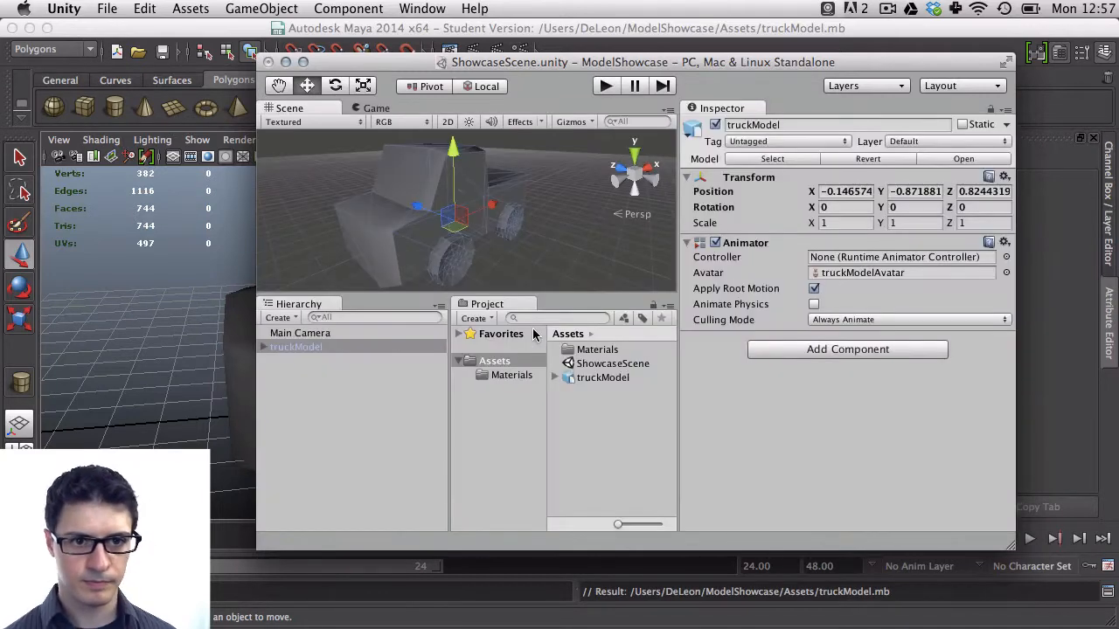
{"action": "left_click_drag", "start_coordinate": [487, 208], "coordinate": [462, 219], "text": "alt"}
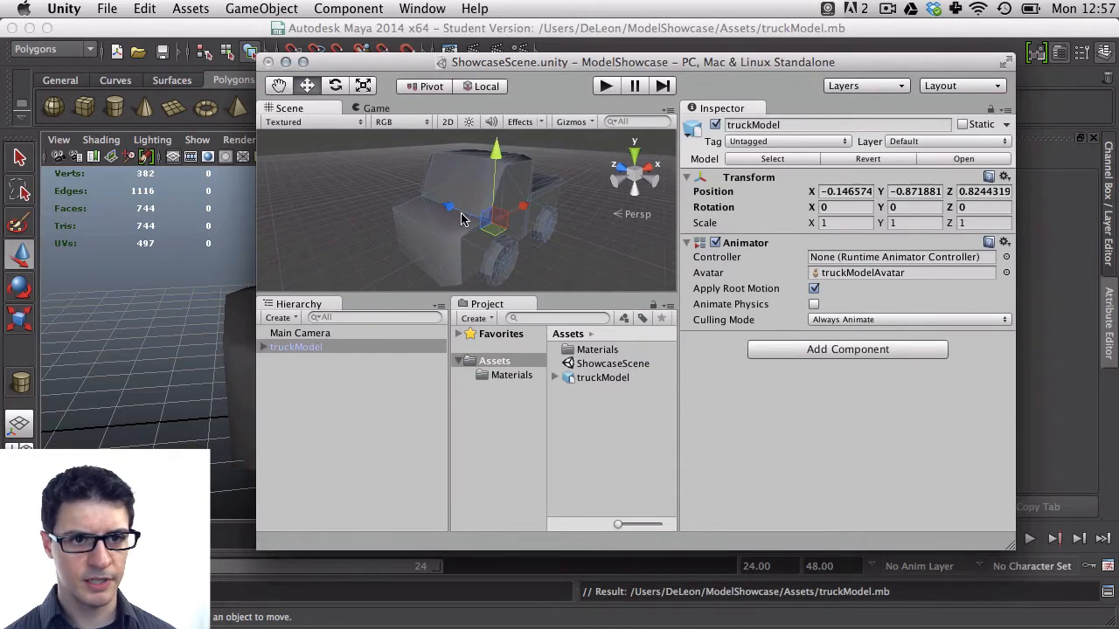
Align the Main Camera with the current scene view and preview it in Play mode
{"action": "double_click", "coordinate": [330, 336]}
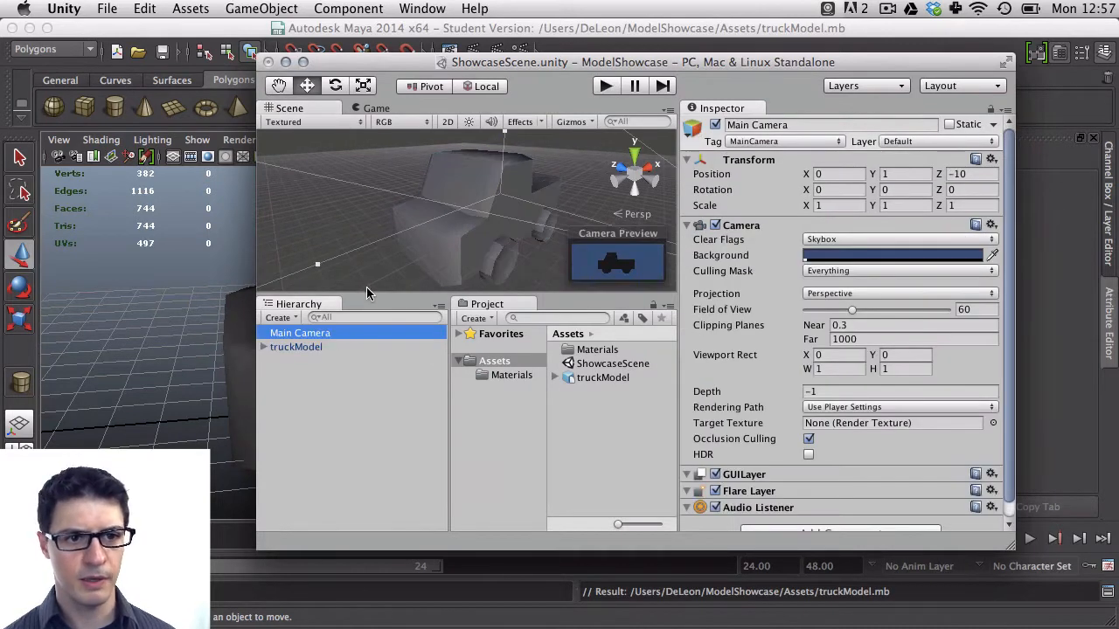
{"action": "left_click", "coordinate": [284, 7]}
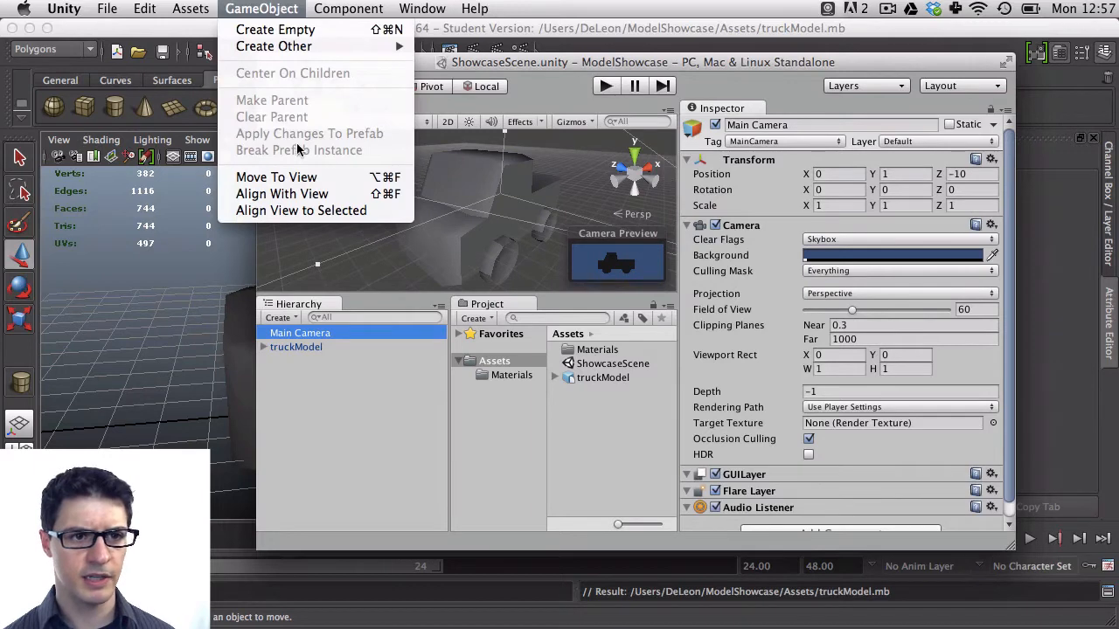
{"action": "left_click", "coordinate": [304, 195]}
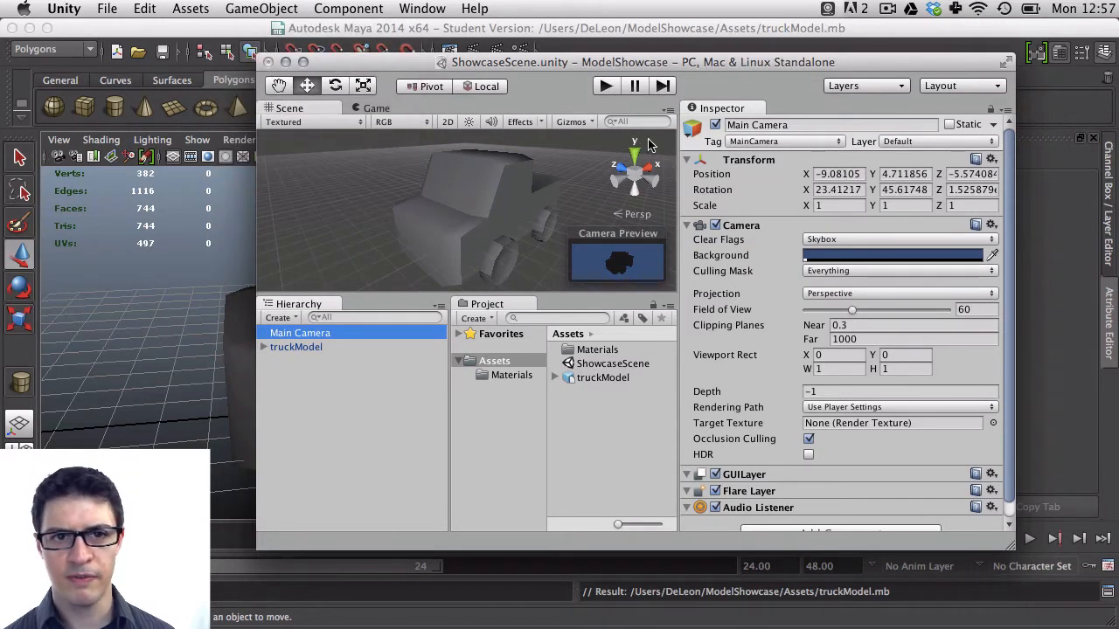
{"action": "left_click", "coordinate": [608, 85]}
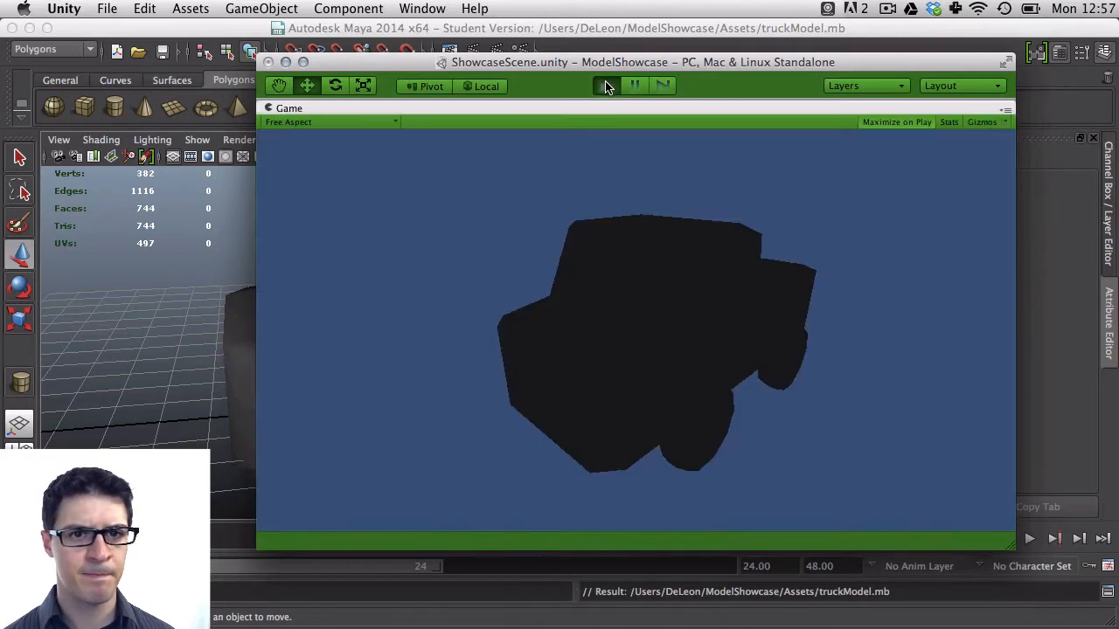
{"action": "left_click", "coordinate": [607, 85]}
Add a directional light to the scene, adjust it, and preview the lit truck in Play mode
{"action": "left_click", "coordinate": [262, 8]}
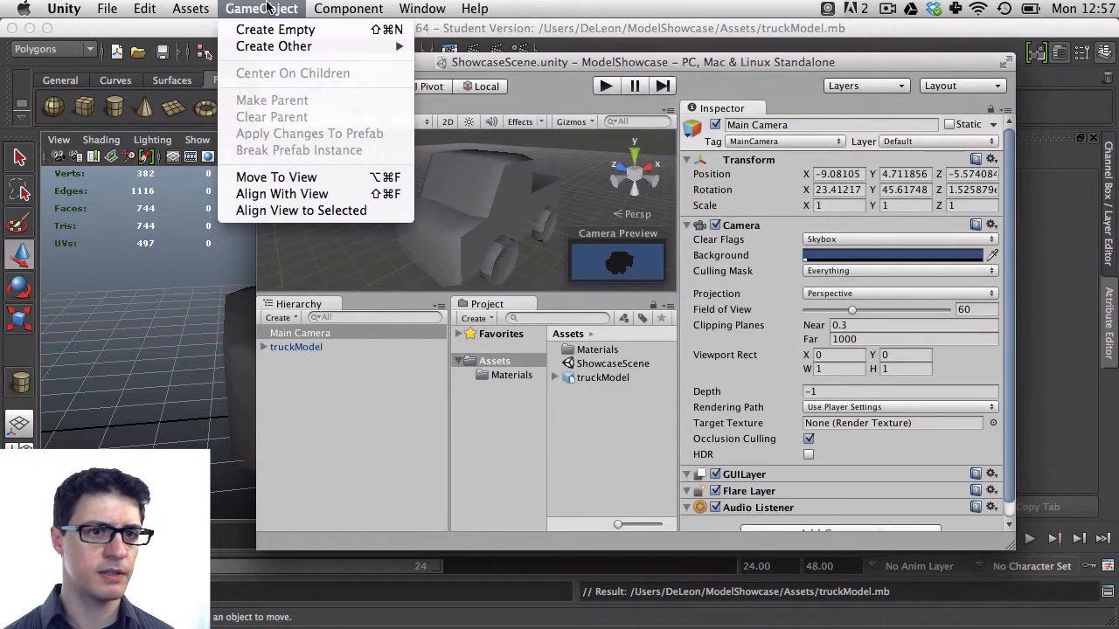
{"action": "mouse_move", "coordinate": [199, 7]}
{"action": "mouse_move", "coordinate": [208, 32]}
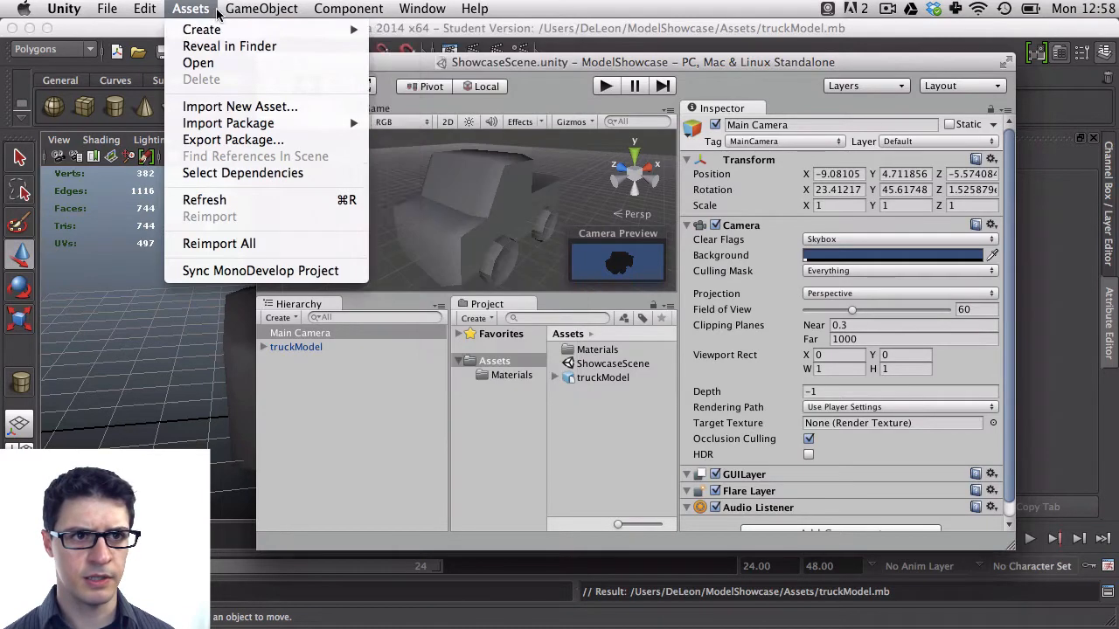
{"action": "mouse_move", "coordinate": [261, 8]}
{"action": "mouse_move", "coordinate": [298, 47]}
{"action": "left_click", "coordinate": [482, 141]}
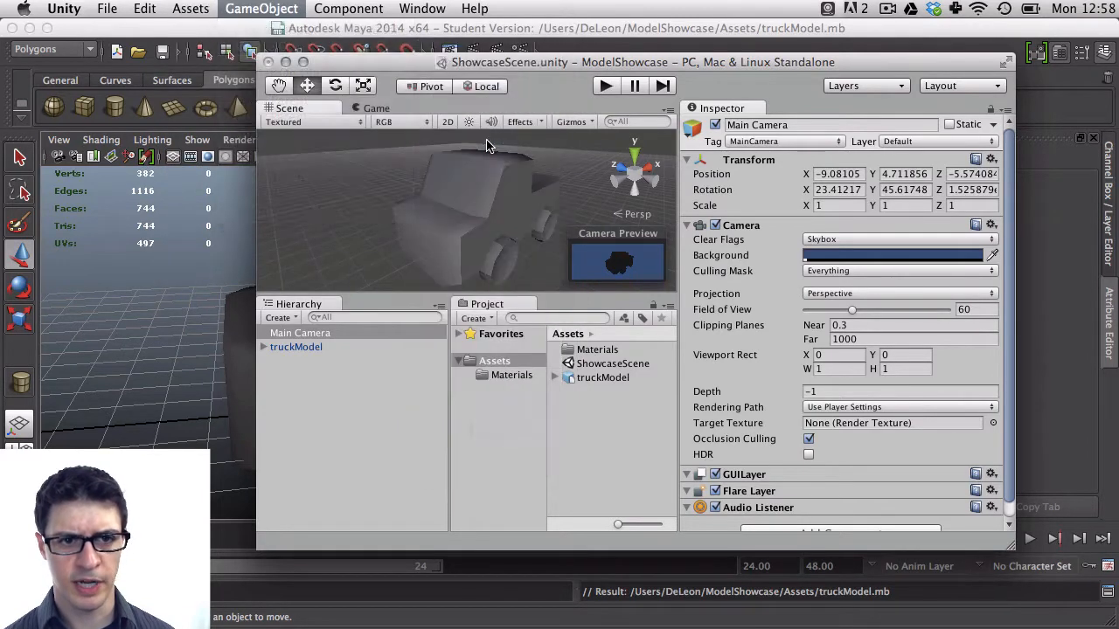
{"action": "left_click_drag", "start_coordinate": [494, 229], "coordinate": [593, 140]}
{"action": "left_click", "coordinate": [607, 87]}
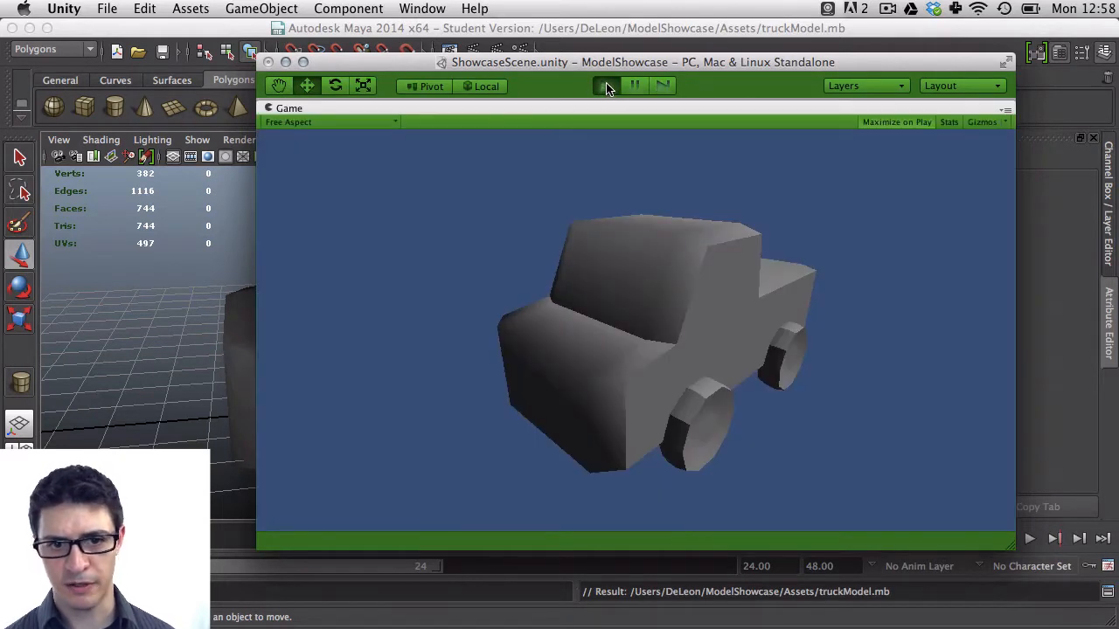
{"action": "left_click", "coordinate": [606, 86]}
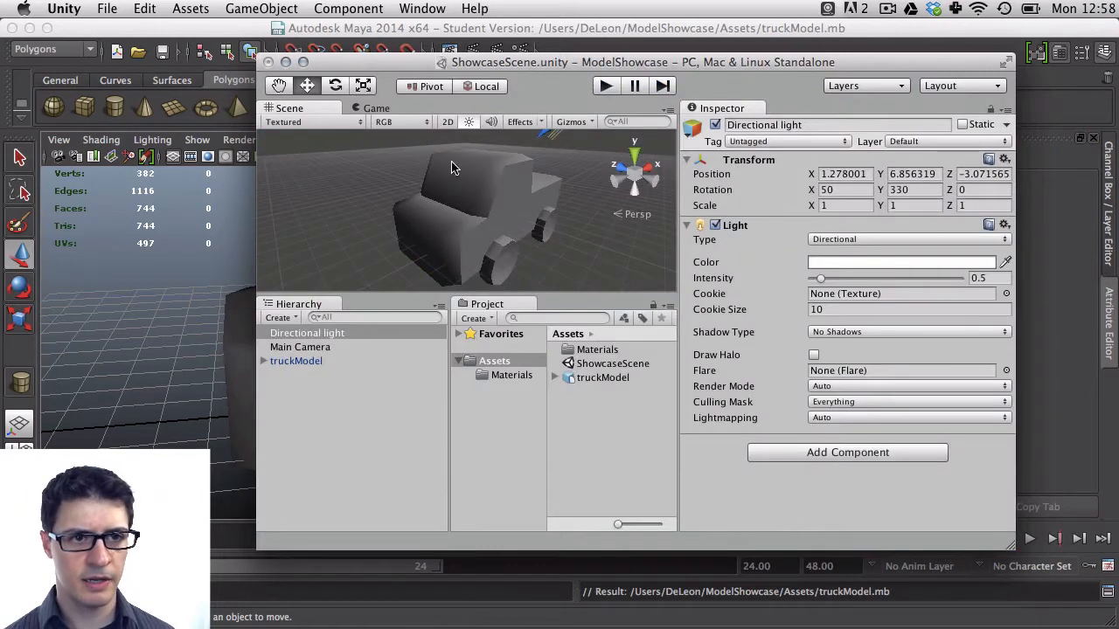
Create a new C# script in Assets named SpinModel
{"action": "left_click", "coordinate": [287, 8]}
{"action": "mouse_move", "coordinate": [236, 32]}
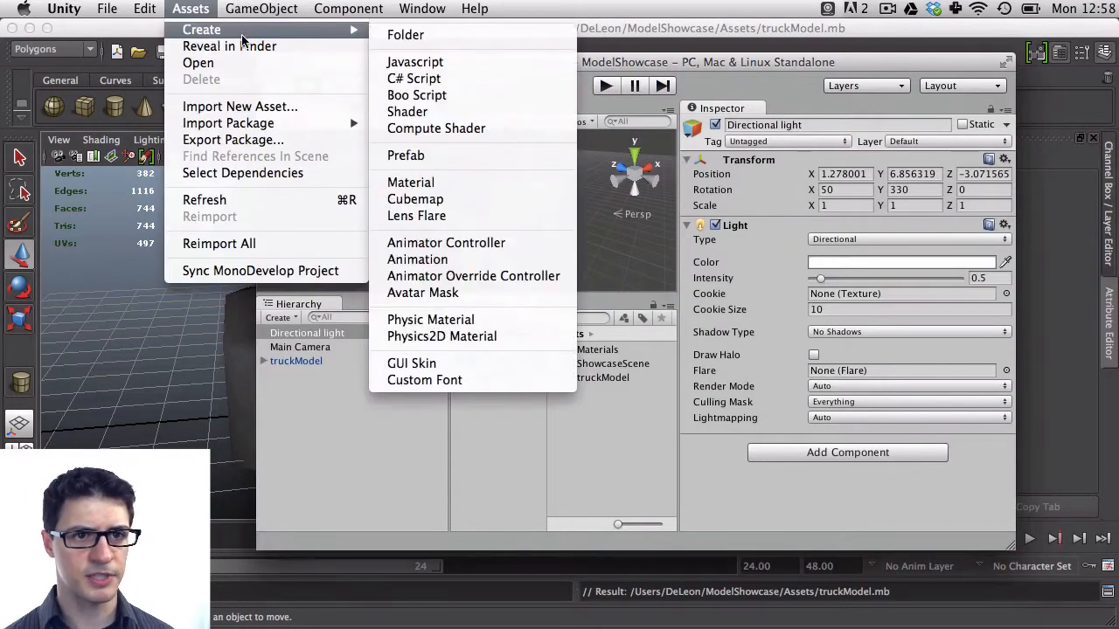
{"action": "left_click", "coordinate": [455, 78]}
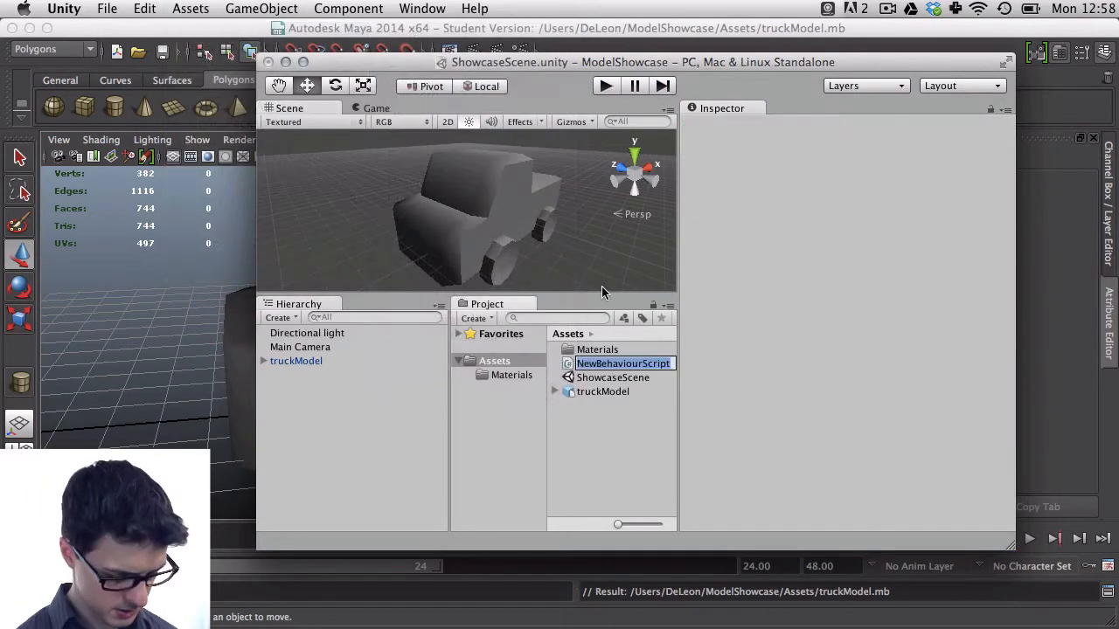
{"action": "type", "text": "SPinModel"}
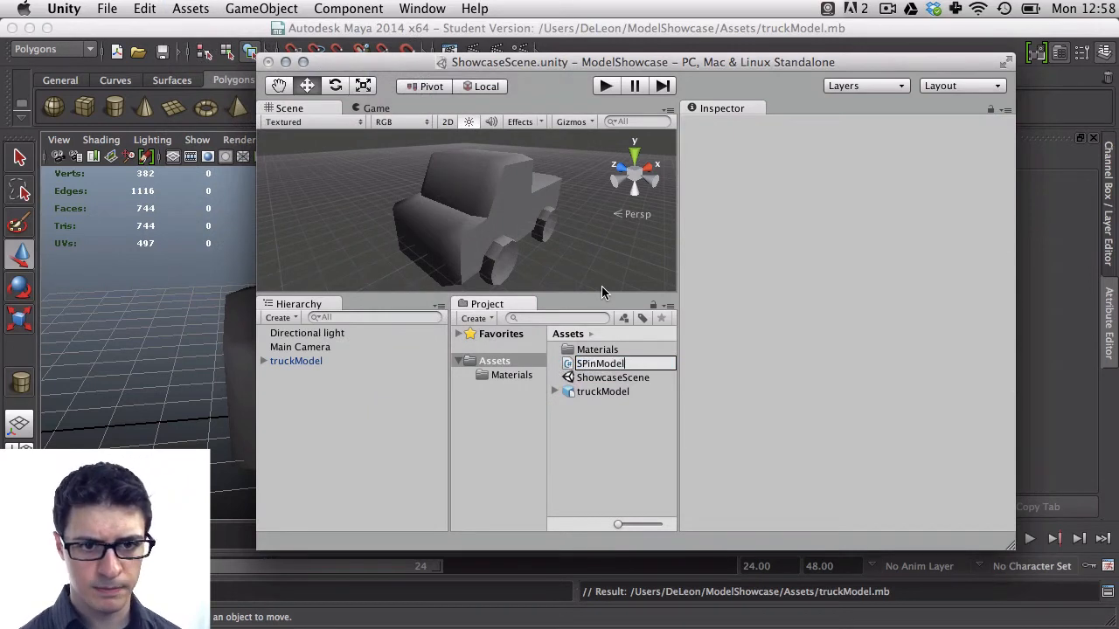
{"action": "key", "text": "Left"}
{"action": "key", "text": "Left"}
{"action": "key", "text": "Left"}
{"action": "key", "text": "Left"}
{"action": "key", "text": "Left"}
{"action": "key", "text": "Left"}
{"action": "key", "text": "Left"}
{"action": "key", "text": "BackSpace"}
{"action": "type", "text": "p"}
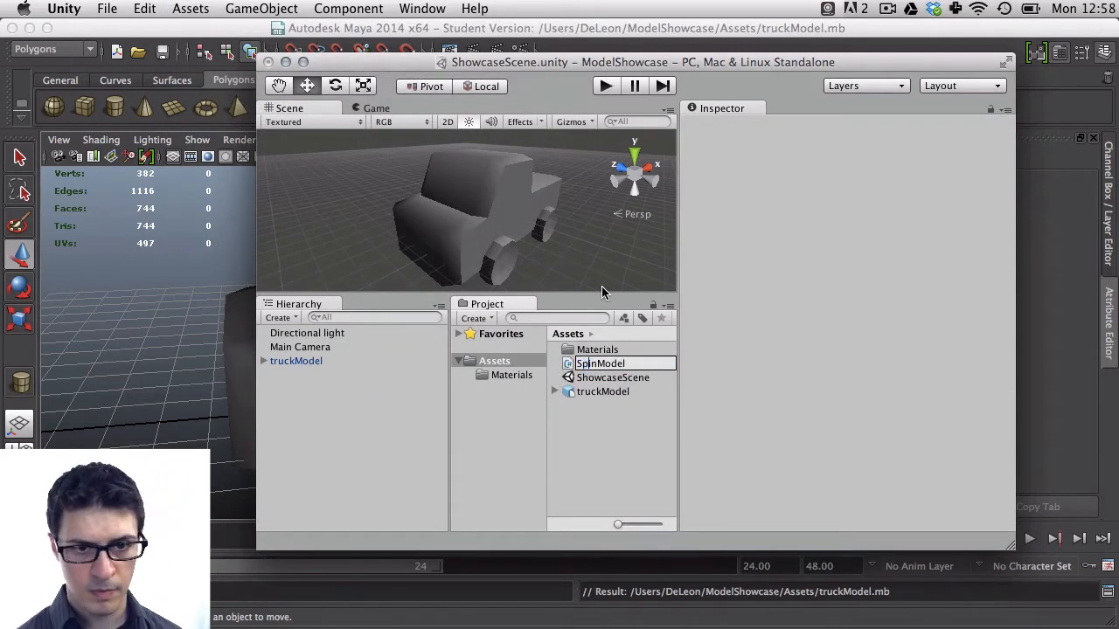
{"action": "key", "text": "Return"}
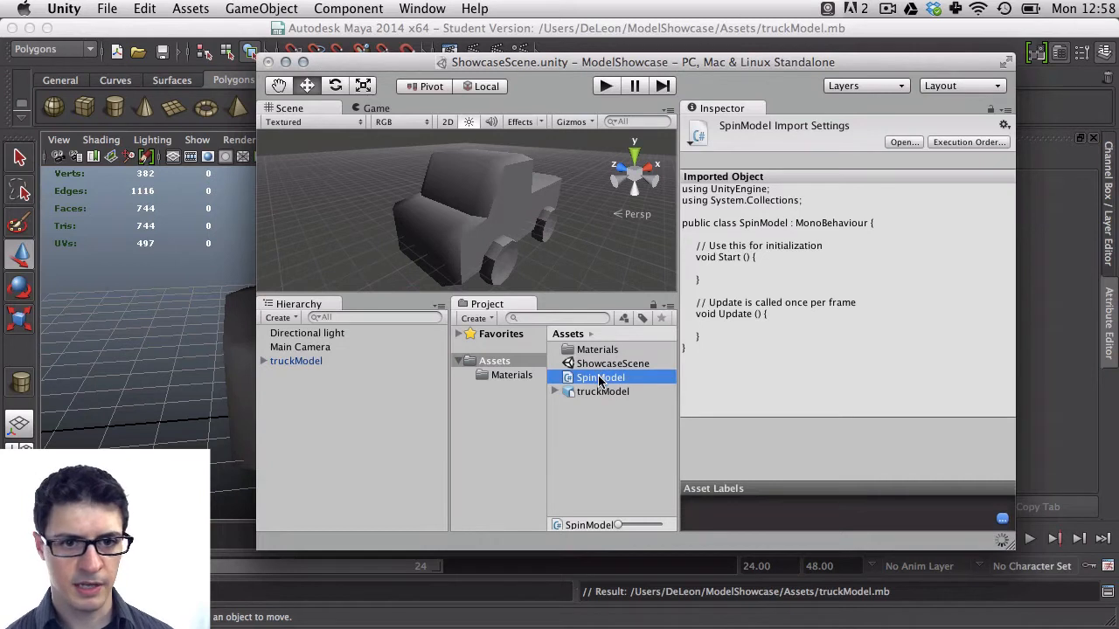
Attach the SpinModel script to truckModel and open it for editing in MonoDevelop
{"action": "left_click_drag", "start_coordinate": [599, 381], "coordinate": [304, 361]}
{"action": "left_click", "coordinate": [302, 361]}
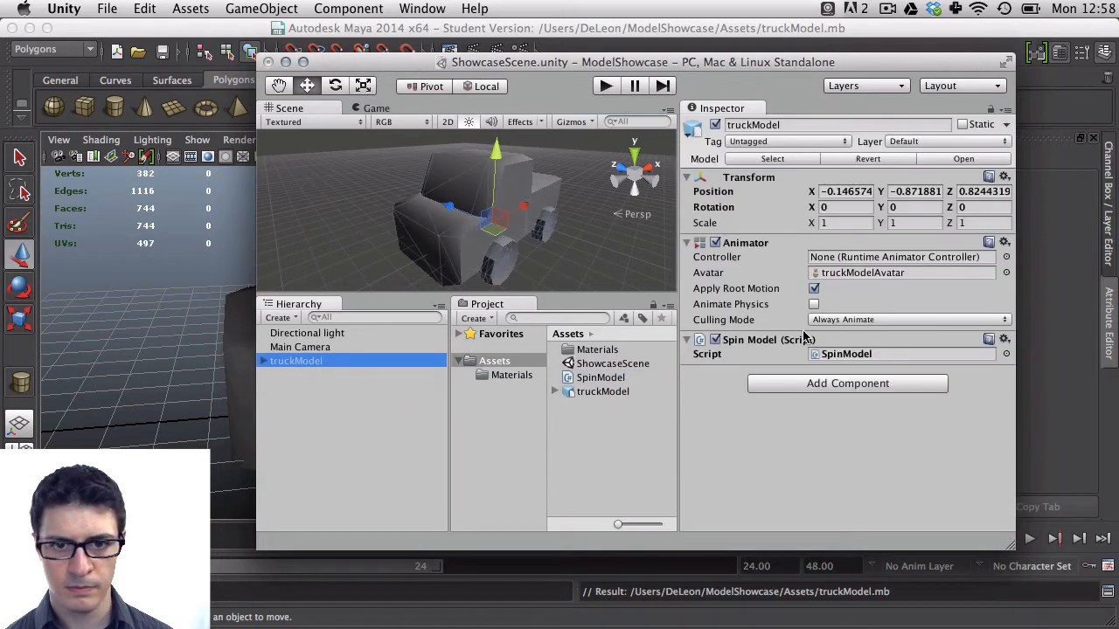
{"action": "left_click", "coordinate": [841, 354]}
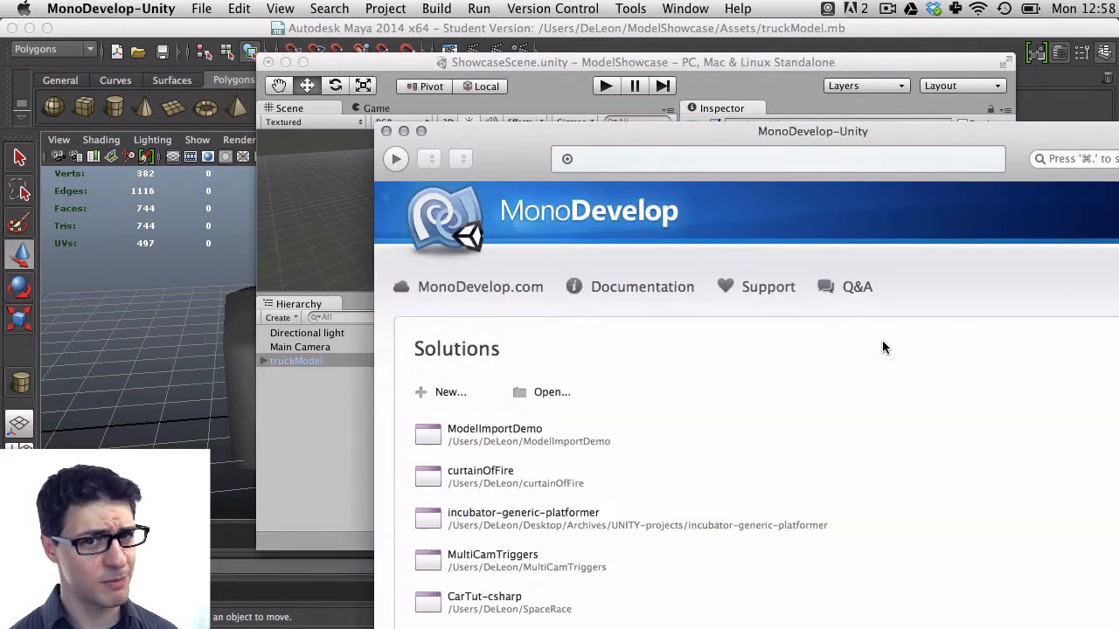
{"action": "left_click_drag", "start_coordinate": [1022, 121], "coordinate": [707, 49]}
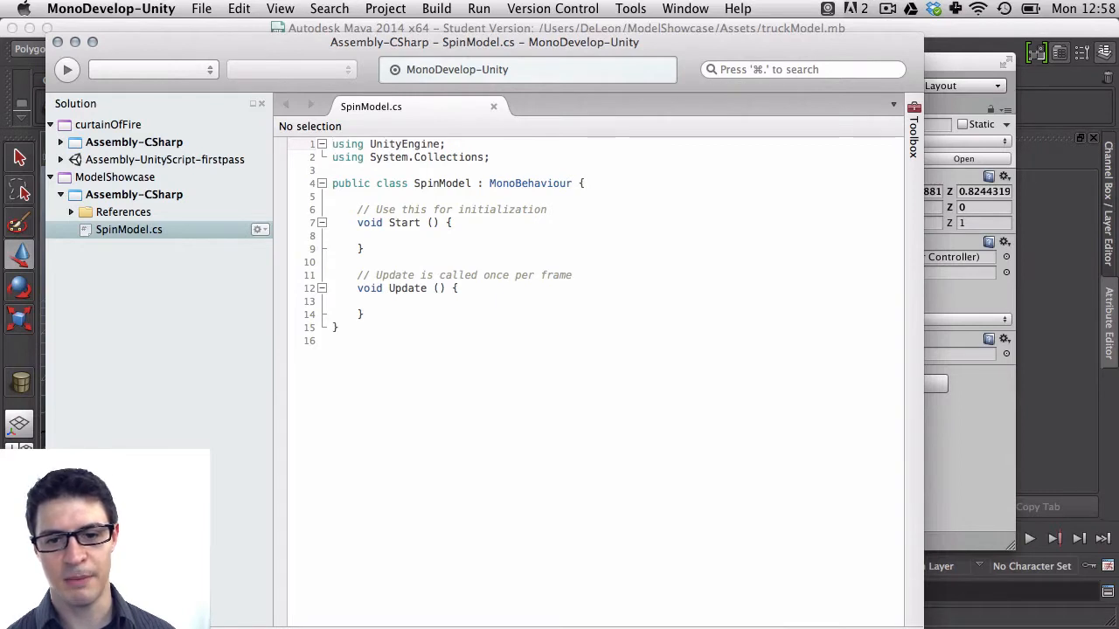
Delete the Start method and the Update comment from SpinModel, leaving only an empty Update method
{"action": "left_click_drag", "start_coordinate": [923, 628], "coordinate": [937, 592]}
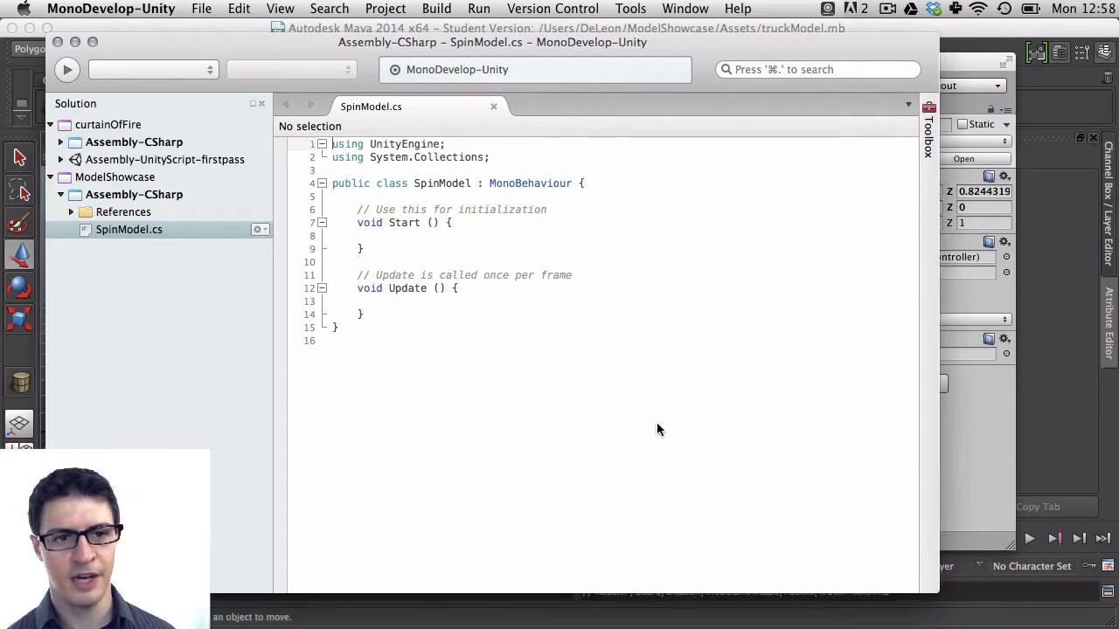
{"action": "double_click", "coordinate": [427, 185]}
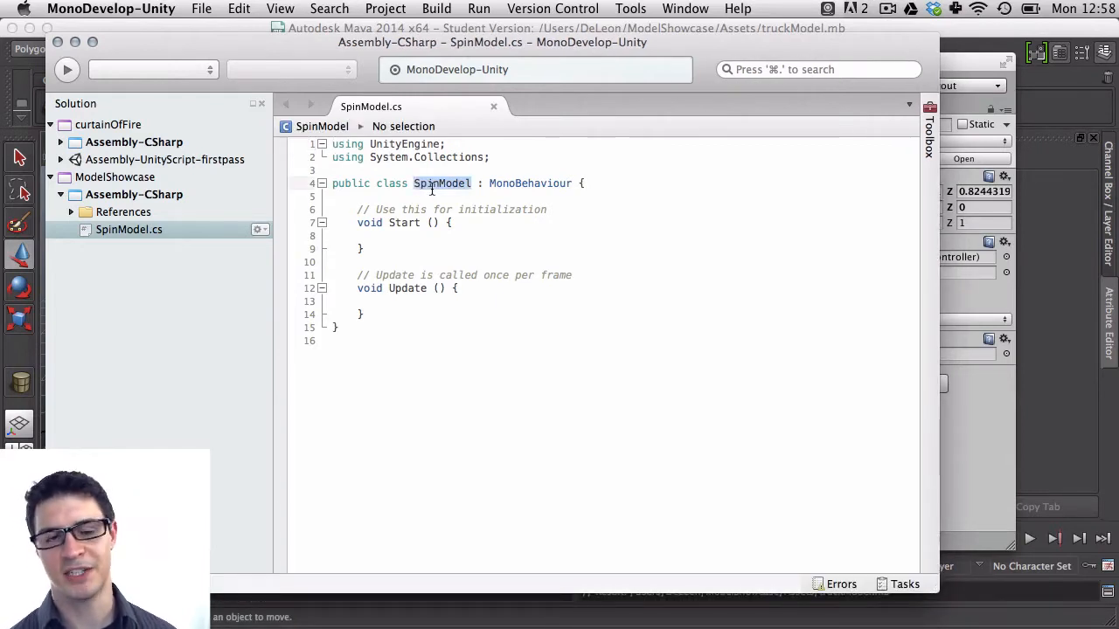
{"action": "left_click", "coordinate": [426, 192]}
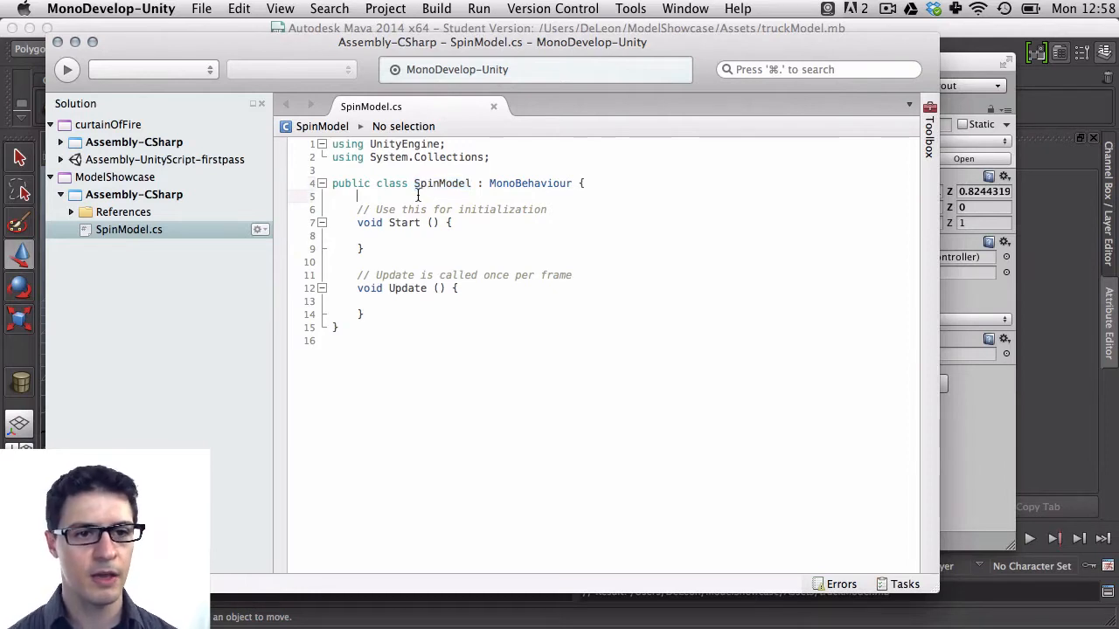
{"action": "key", "text": "Down"}
{"action": "key", "text": "Up"}
{"action": "key", "text": "shift+Down"}
{"action": "key", "text": "shift+Down"}
{"action": "key", "text": "shift+Down"}
{"action": "key", "text": "shift+Down"}
{"action": "key", "text": "shift+Down"}
{"action": "key", "text": "shift+Down"}
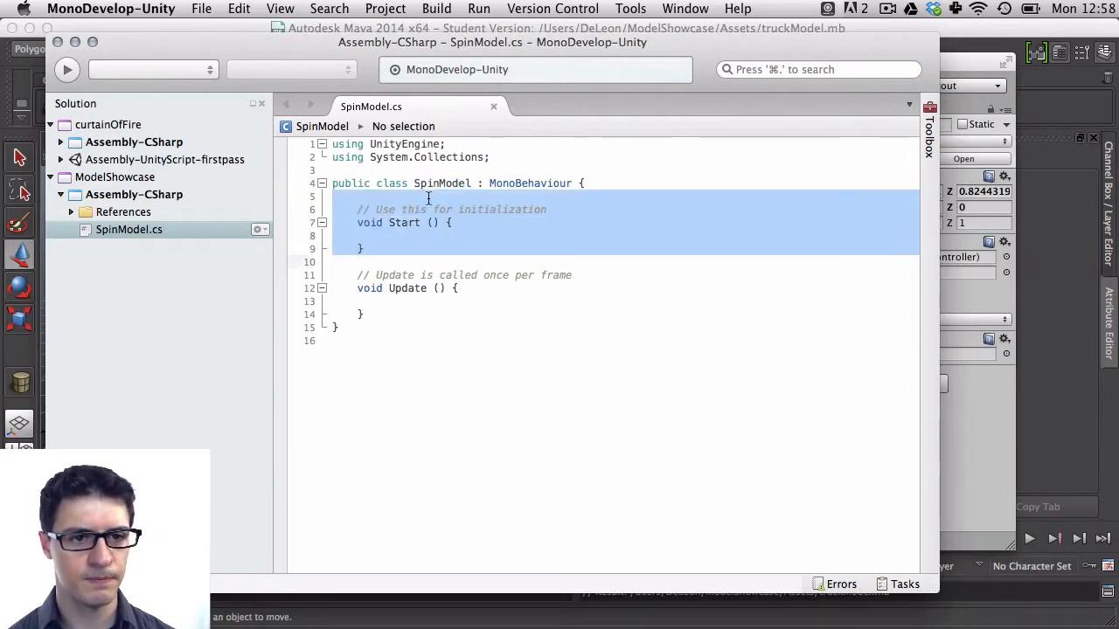
{"action": "key", "text": "BackSpace"}
{"action": "left_click", "coordinate": [438, 231]}
{"action": "left_click", "coordinate": [497, 219]}
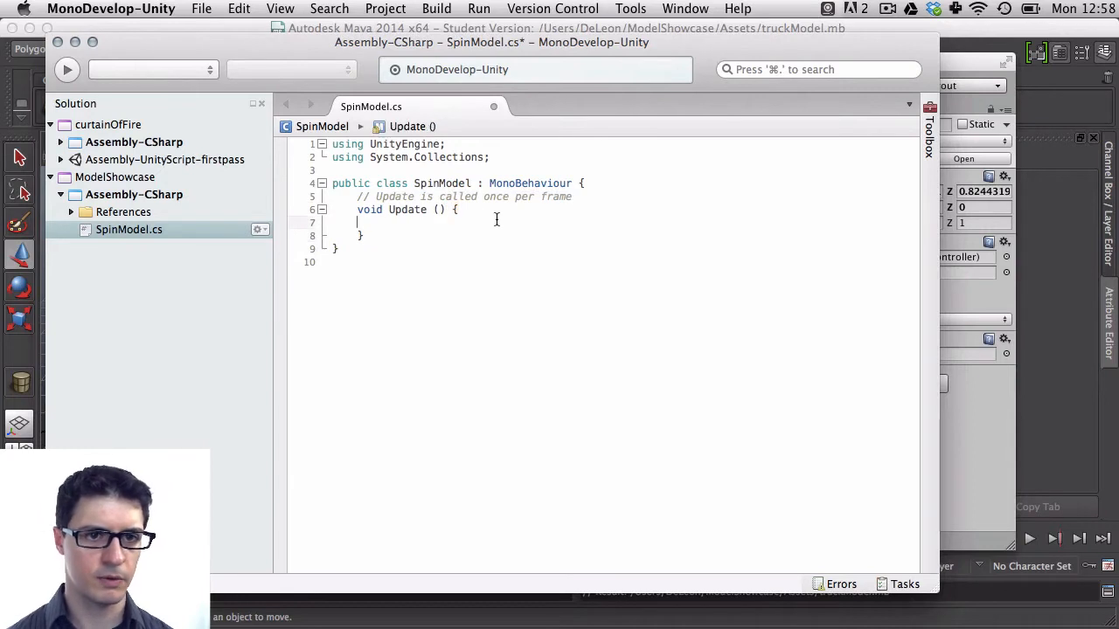
{"action": "key", "text": "Up"}
{"action": "key", "text": "shift+Up"}
{"action": "key", "text": "BackSpace"}
{"action": "left_click", "coordinate": [500, 218]}
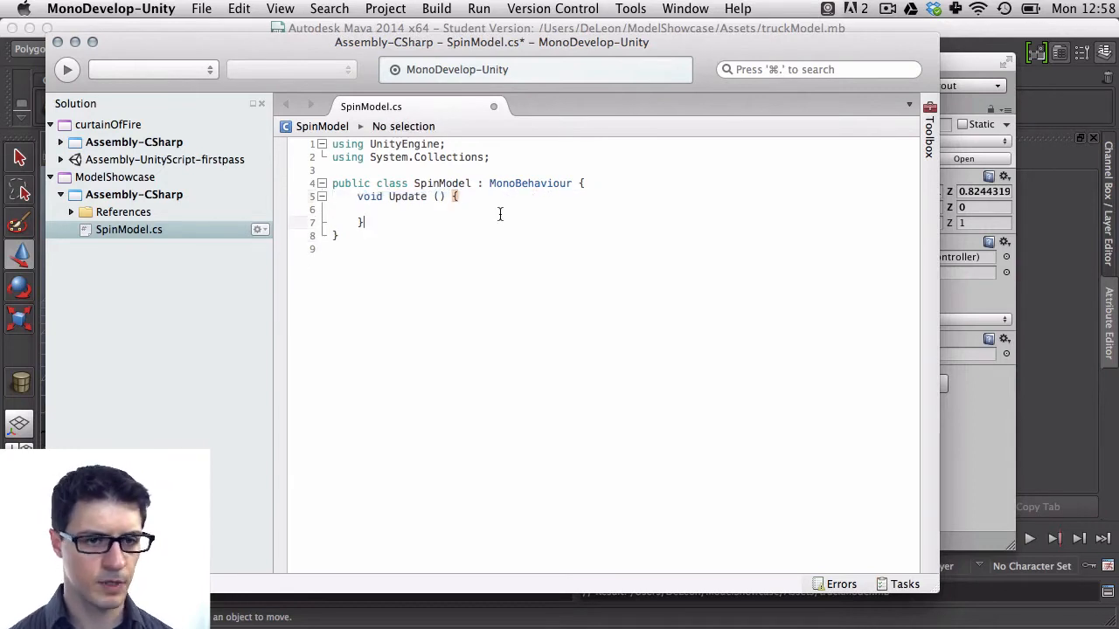
{"action": "key", "text": "Up"}
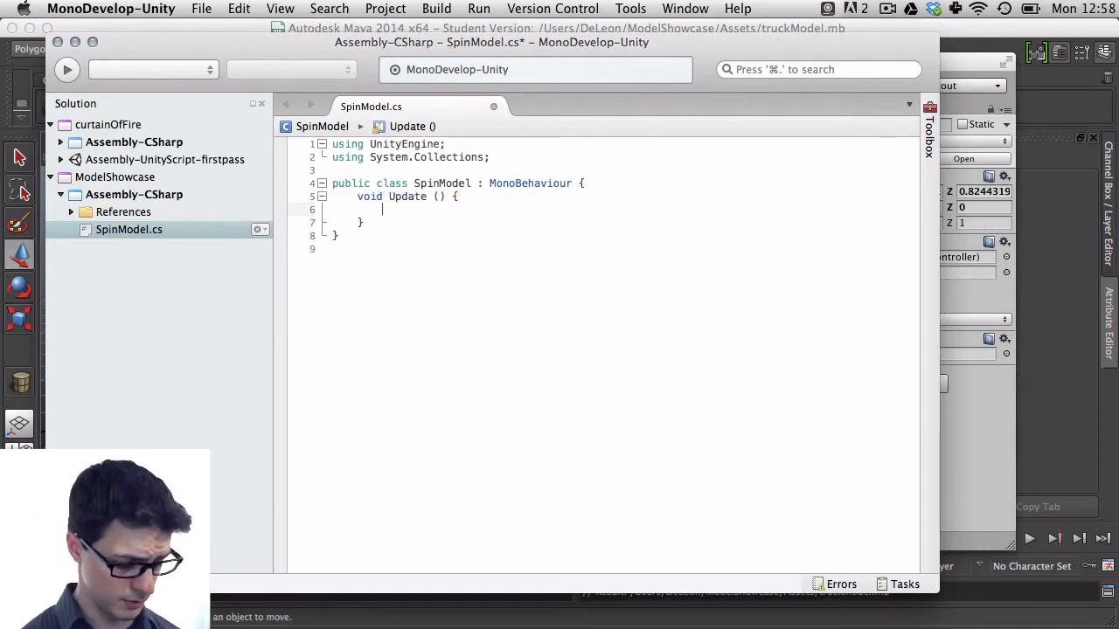
Add transform.Rotate(0.0f, Time.deltaTime * 80.0f, 0.0f); inside Update and save the script
{"action": "type", "text": "transform"}
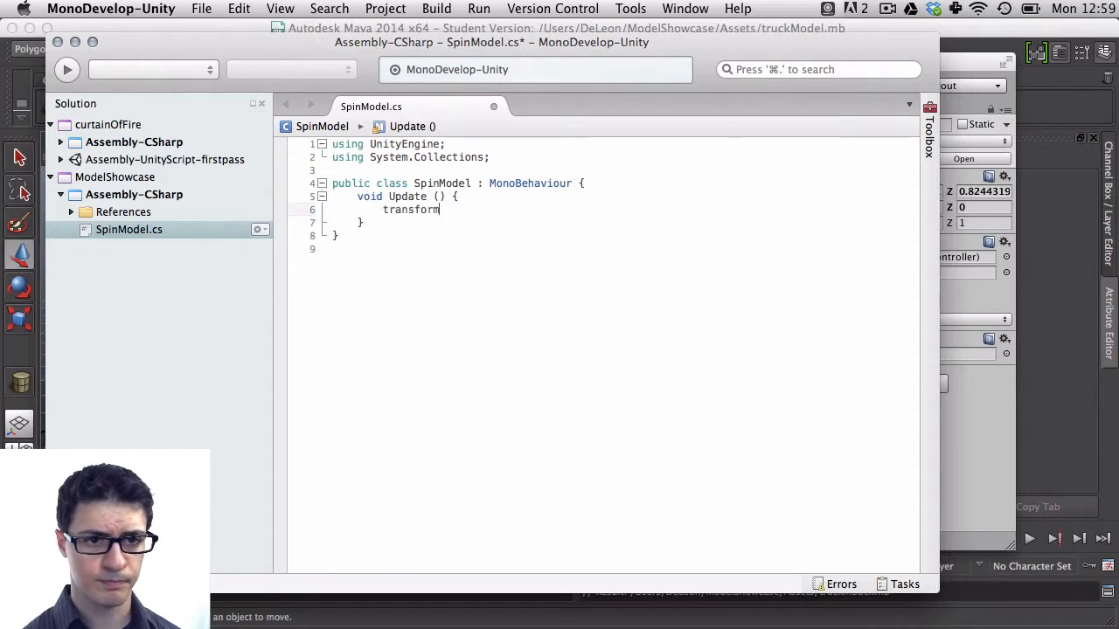
{"action": "type", "text": ".r"}
{"action": "key", "text": "Down"}
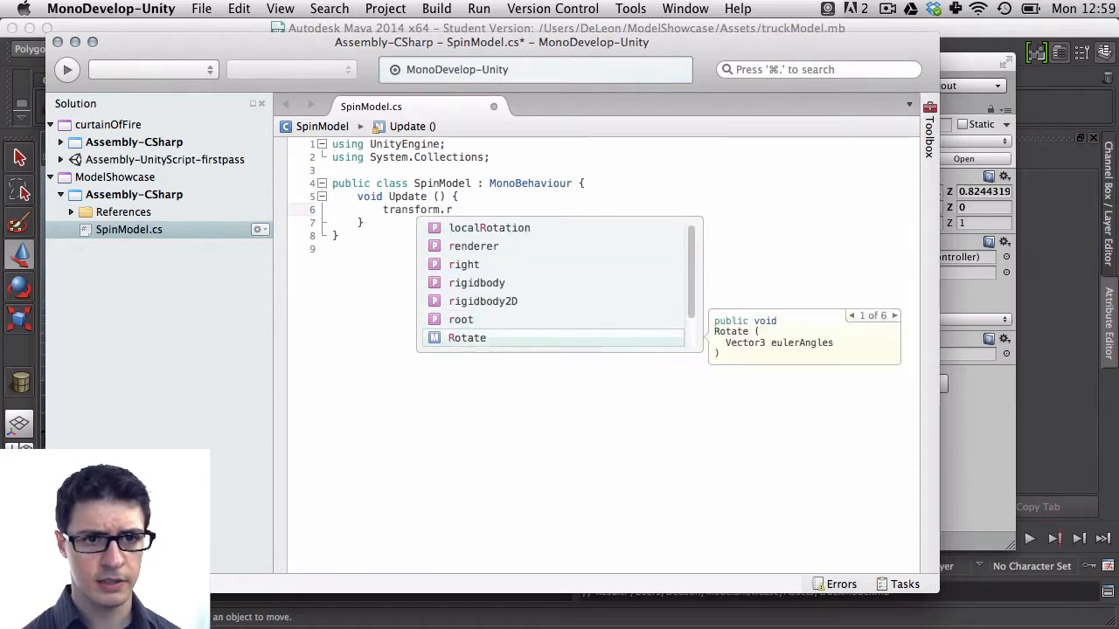
{"action": "key", "text": "Return"}
{"action": "type", "text": "()"}
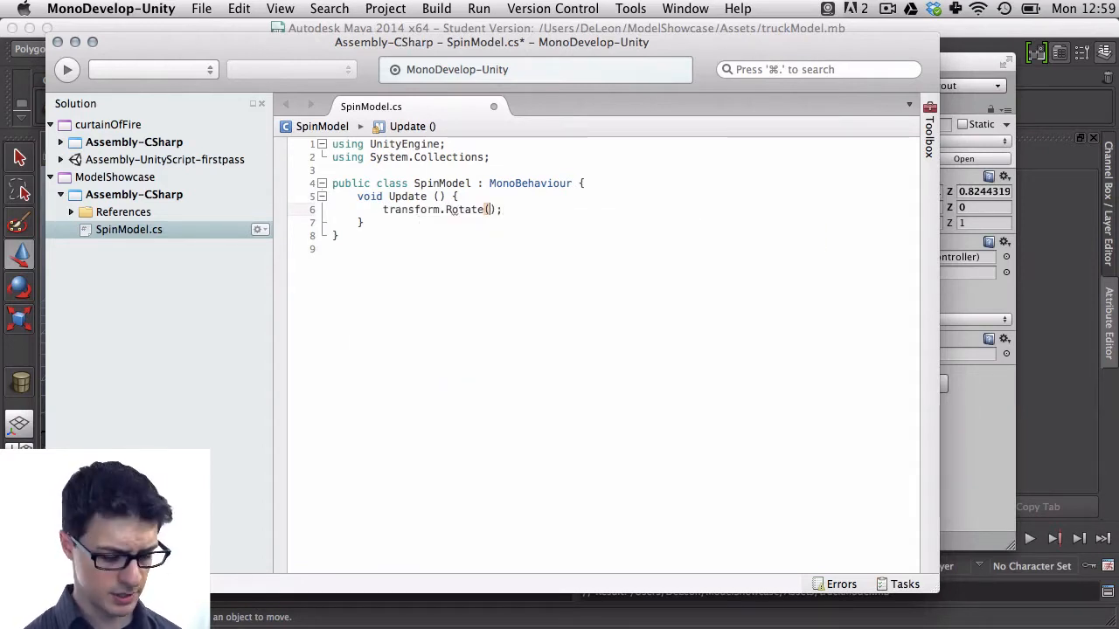
{"action": "type", "text": "0.0f"}
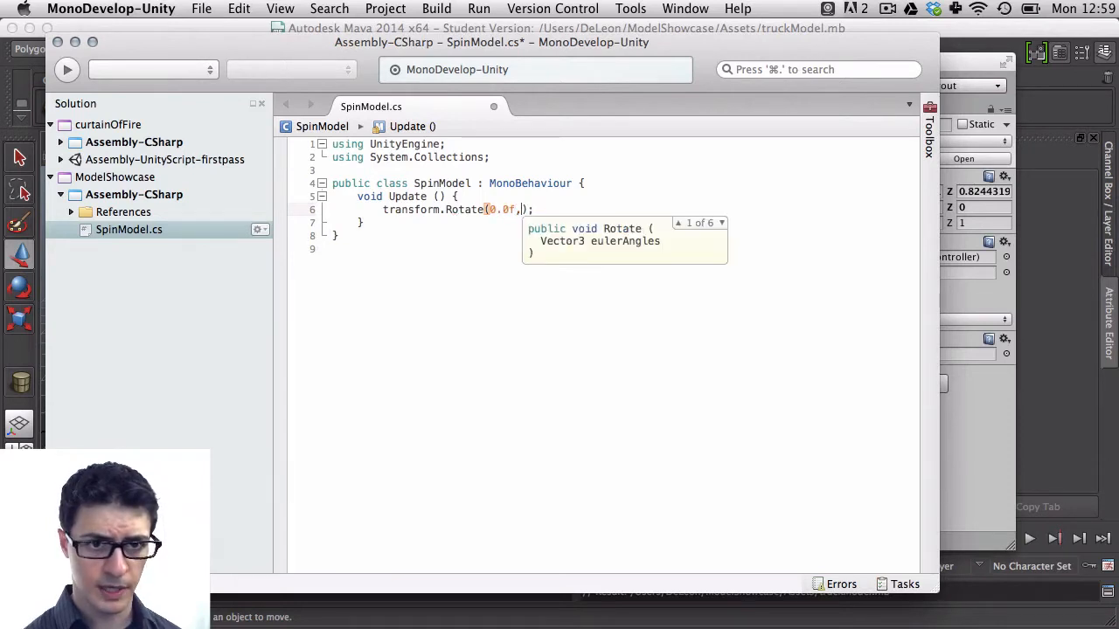
{"action": "type", "text": ", T"}
{"action": "type", "text": "ime.deltaTime "}
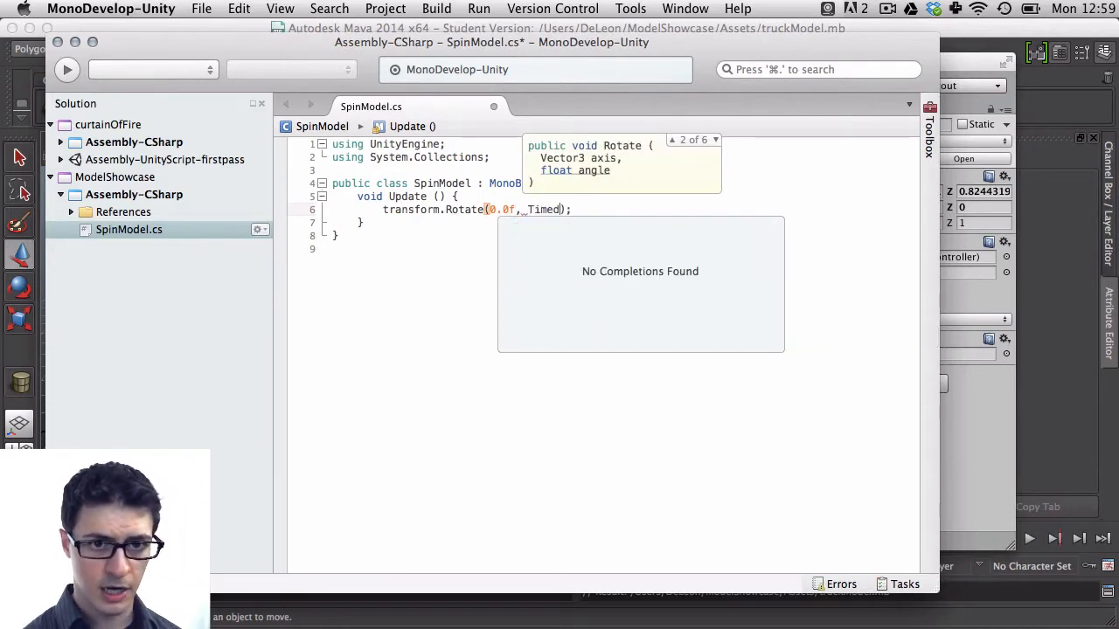
{"action": "type", "text": "* "}
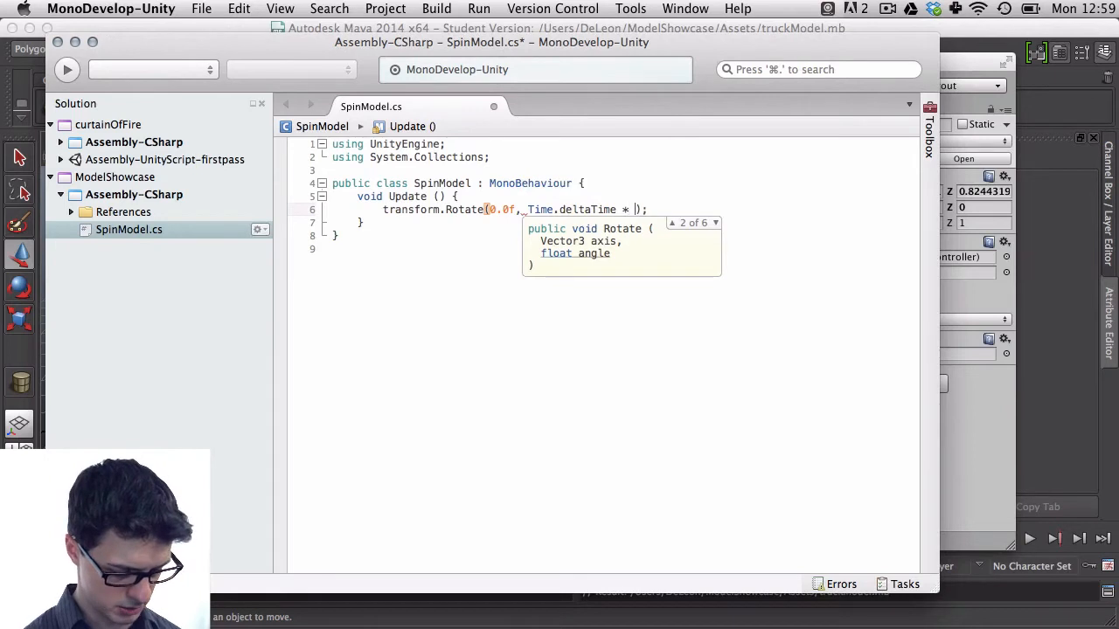
{"action": "type", "text": "80.0f, 0"}
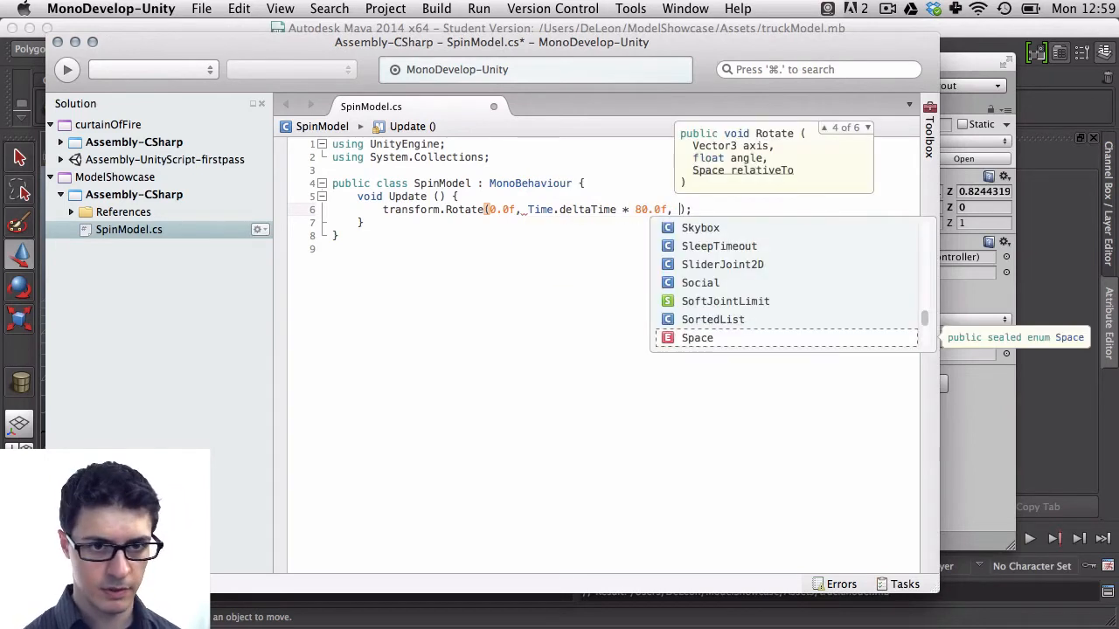
{"action": "type", "text": ".05"}
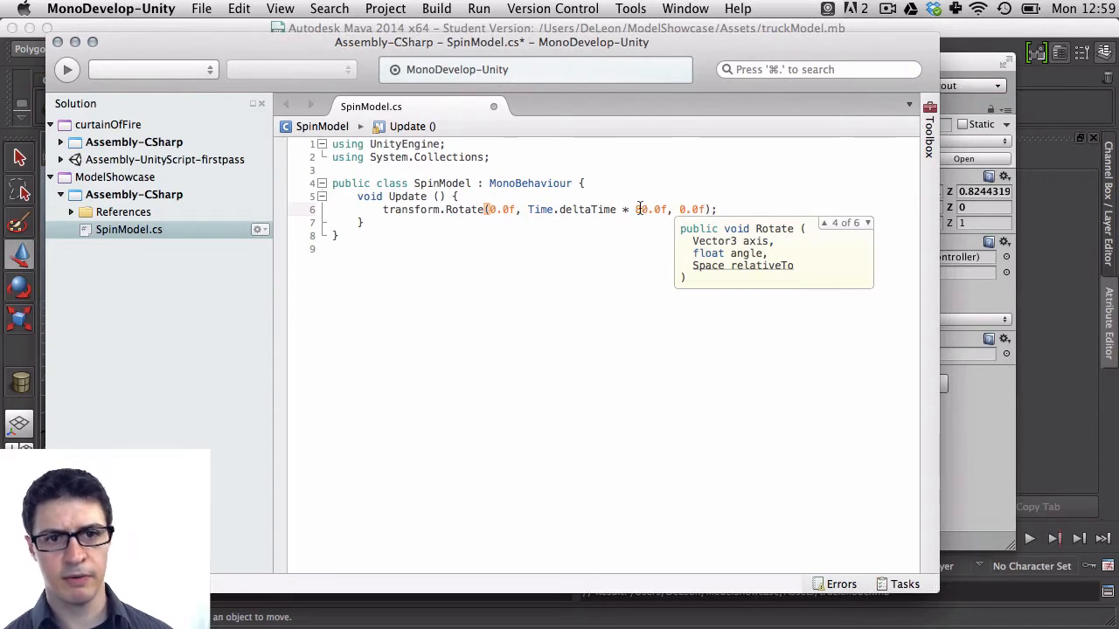
{"action": "left_click_drag", "start_coordinate": [667, 210], "coordinate": [526, 211]}
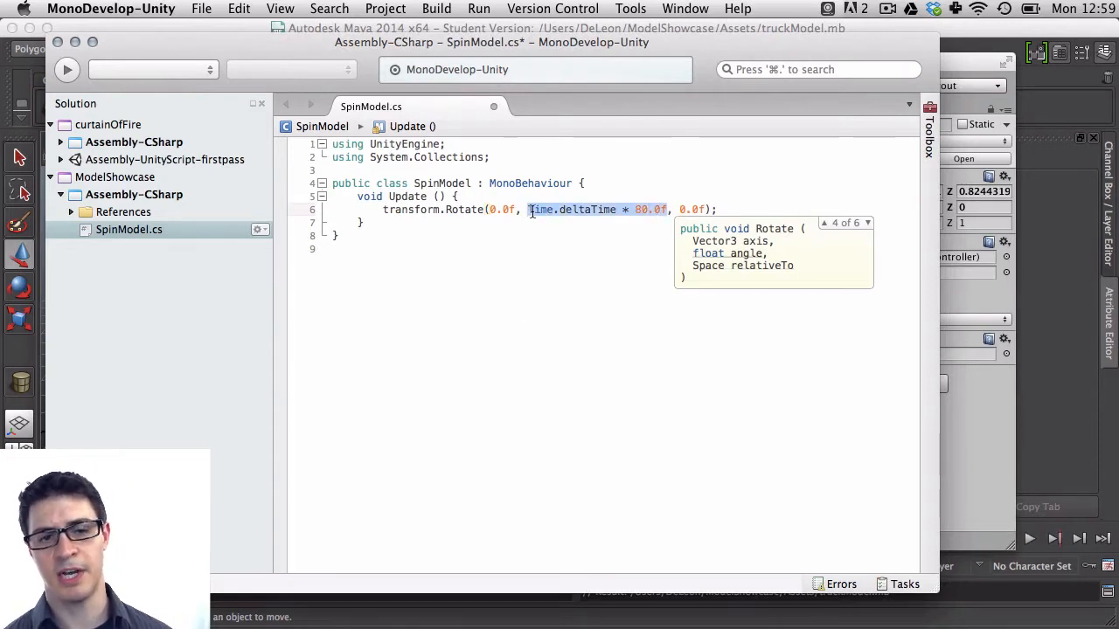
{"action": "left_click", "coordinate": [532, 212]}
{"action": "left_click", "coordinate": [491, 234]}
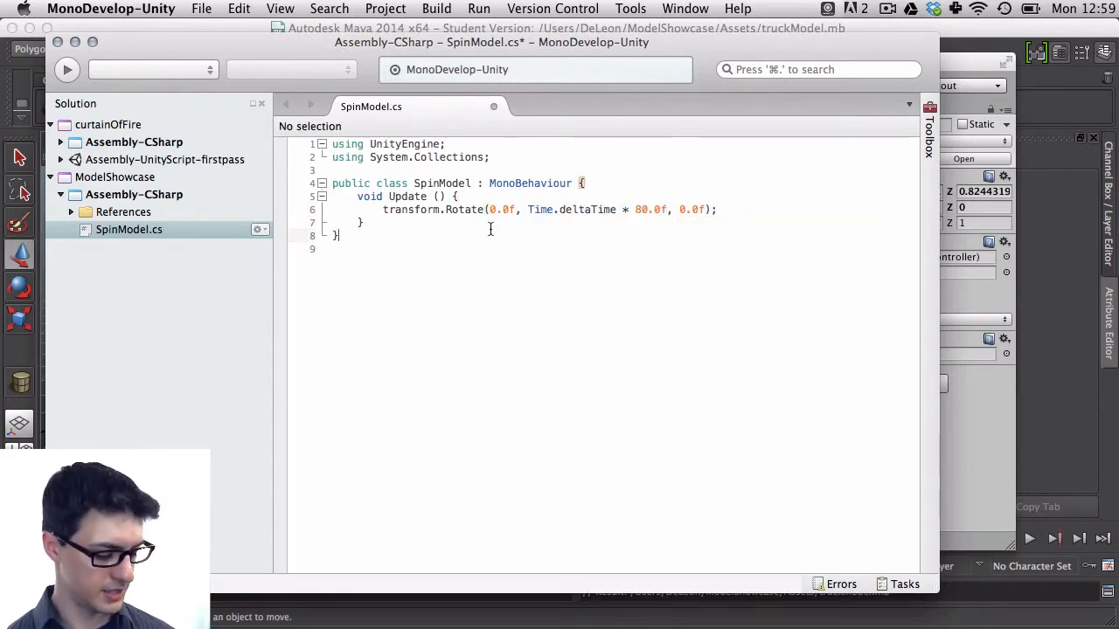
{"action": "key", "text": "super+s"}
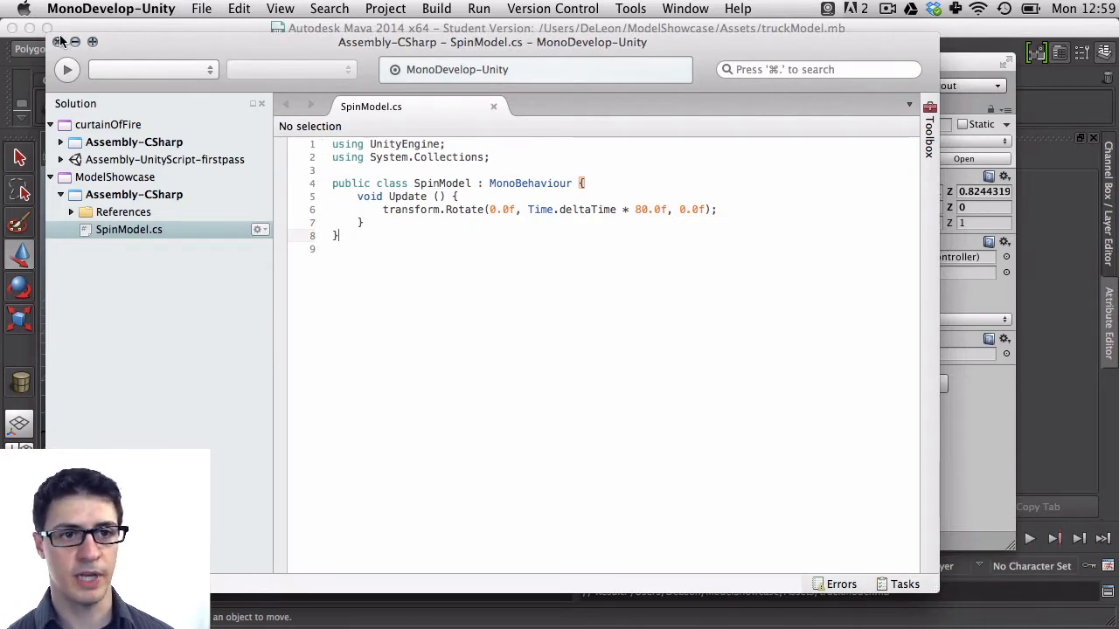
Switch to Unity and preview the spinning truck in Play mode, then stop playback
{"action": "left_click", "coordinate": [944, 57]}
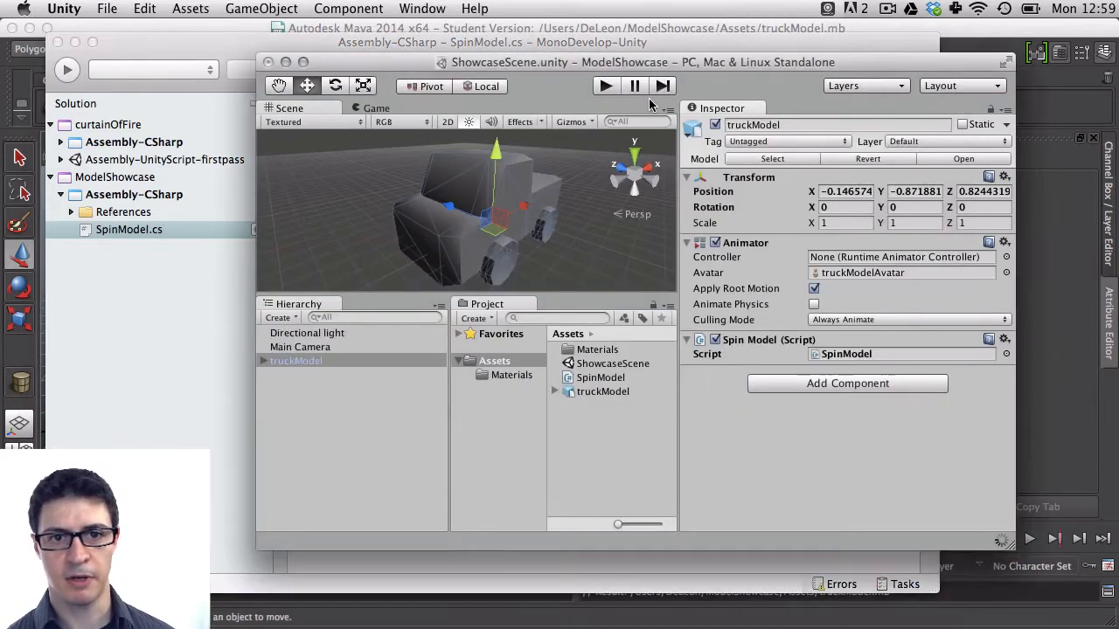
{"action": "left_click", "coordinate": [591, 84]}
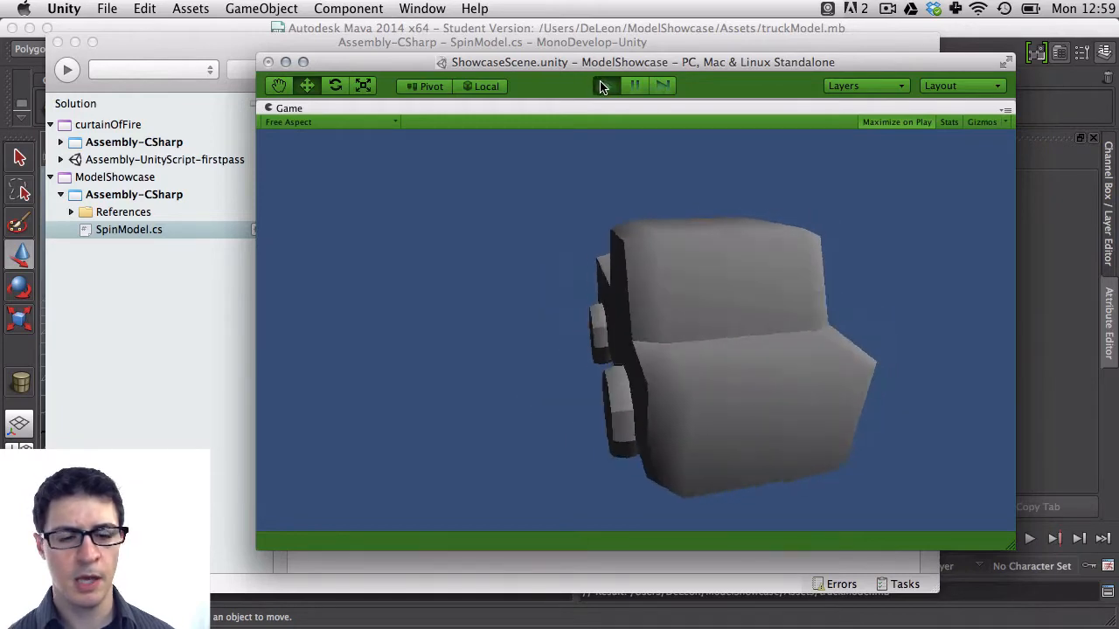
{"action": "left_click", "coordinate": [603, 85]}
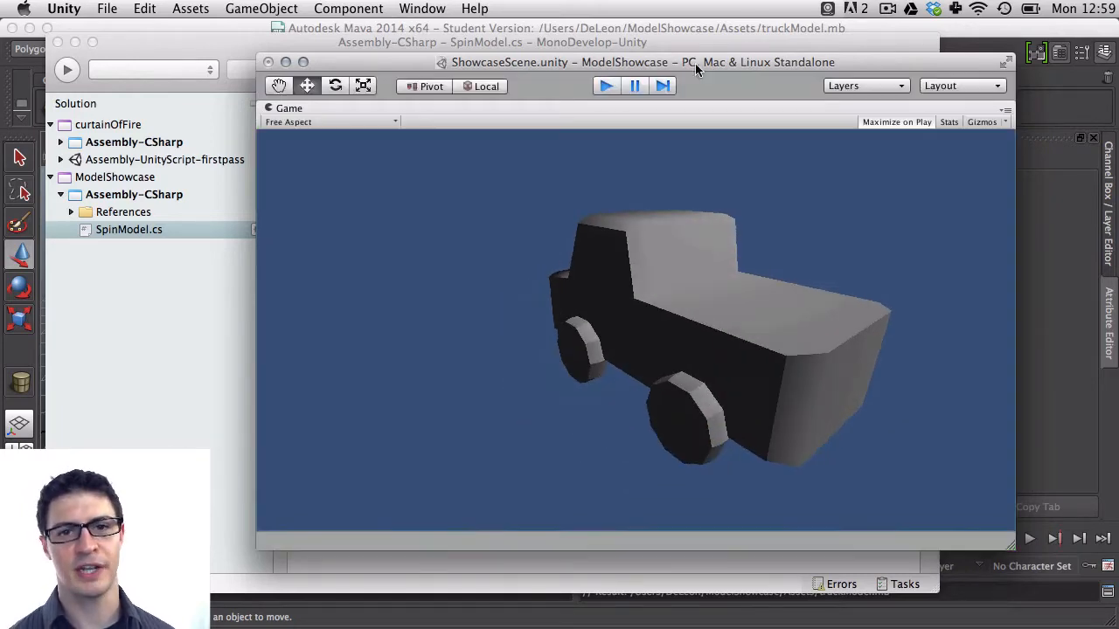
Switch to Maya, select the truck mesh, and open the UV Texture Editor beside the viewport
{"action": "left_click", "coordinate": [952, 29]}
{"action": "left_click", "coordinate": [475, 300]}
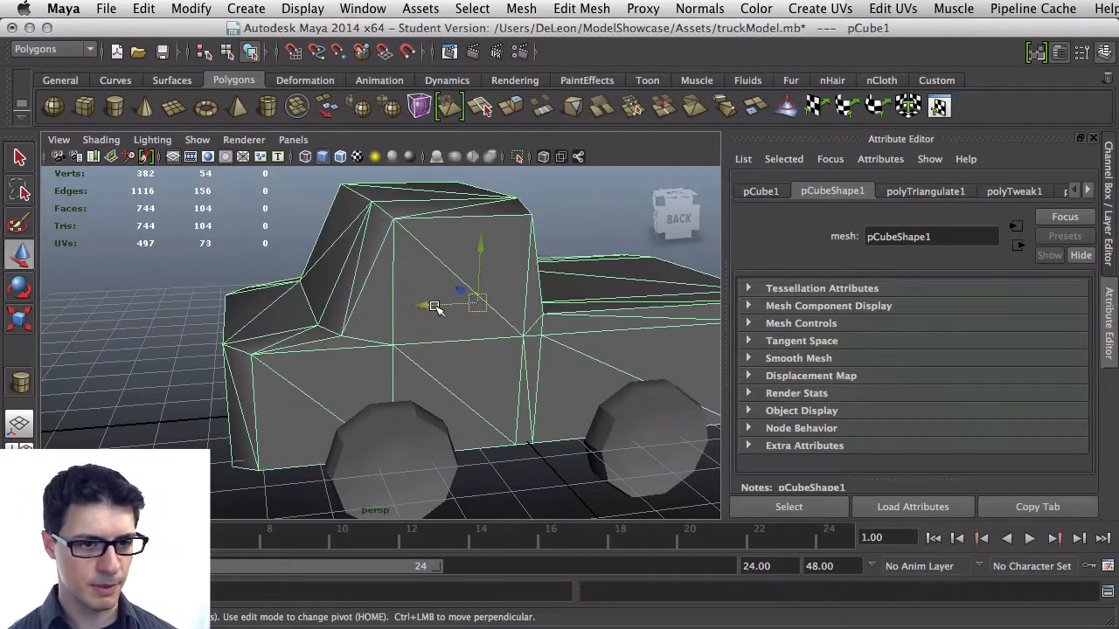
{"action": "left_click_drag", "start_coordinate": [308, 314], "coordinate": [359, 330], "text": "alt"}
{"action": "scroll", "coordinate": [361, 331], "scroll_direction": "down", "scroll_amount": 10}
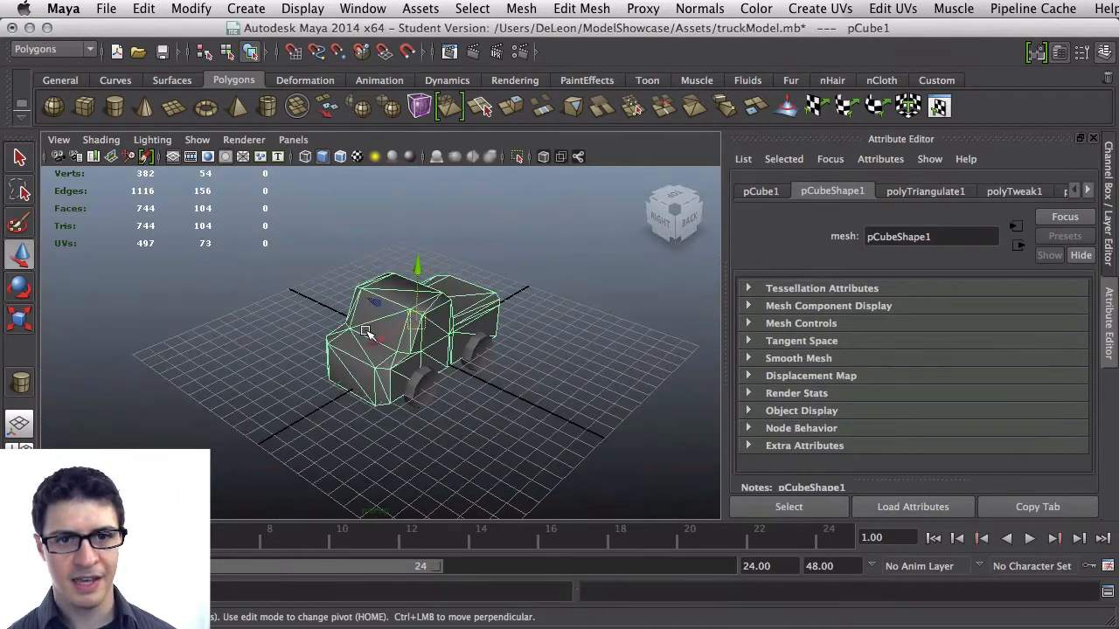
{"action": "scroll", "coordinate": [365, 332], "scroll_direction": "up", "scroll_amount": 5}
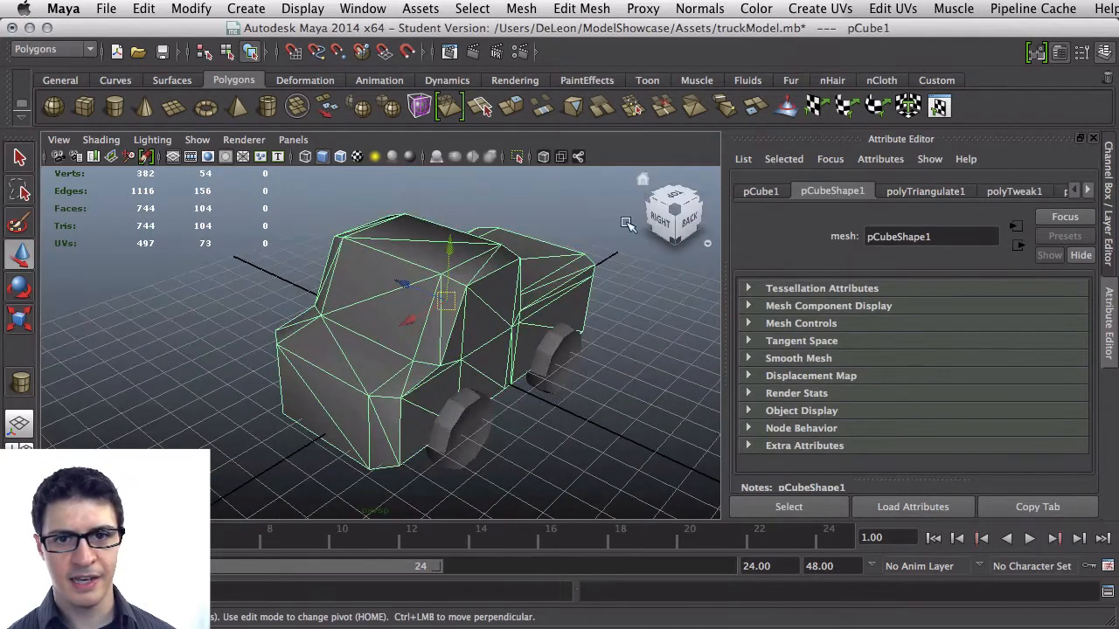
{"action": "left_click", "coordinate": [939, 107]}
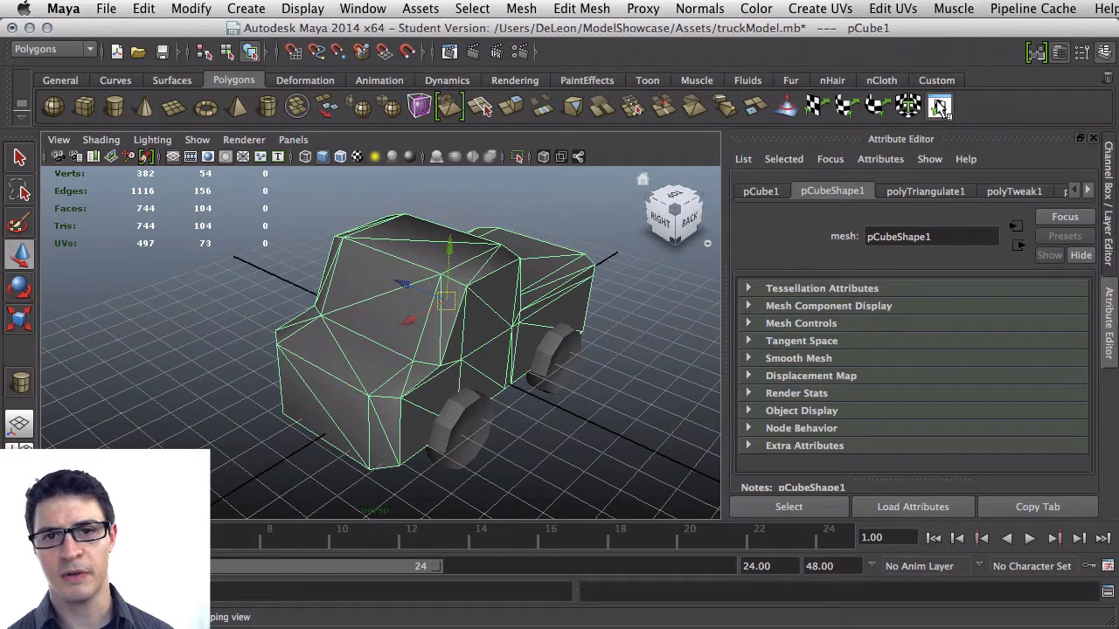
{"action": "left_click_drag", "start_coordinate": [914, 150], "coordinate": [646, 175]}
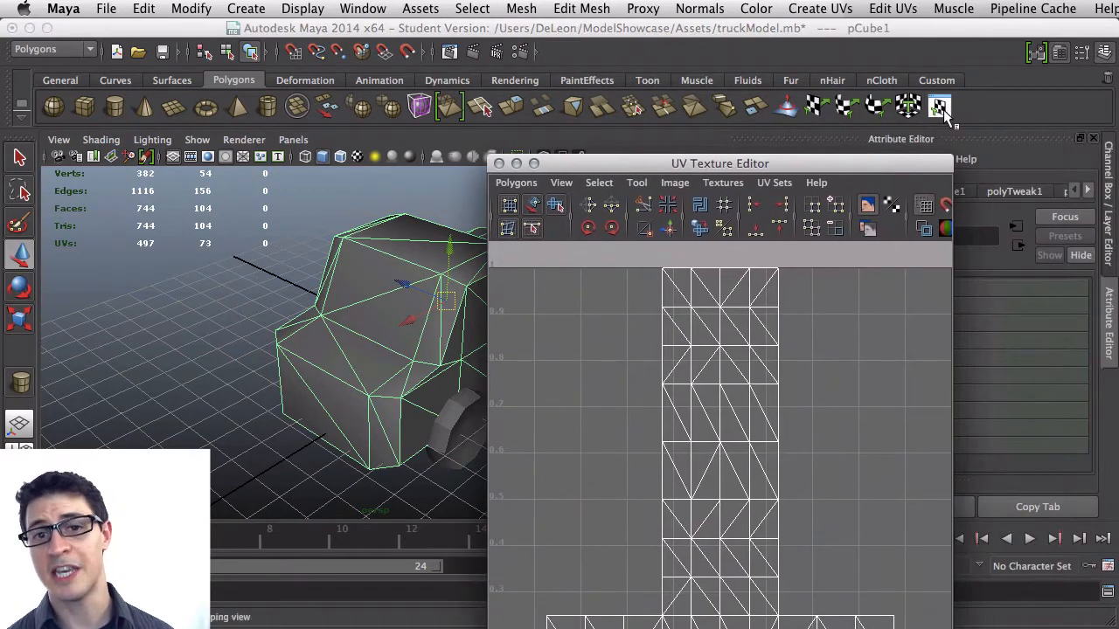
{"action": "left_click_drag", "start_coordinate": [861, 165], "coordinate": [815, 53]}
{"action": "left_click", "coordinate": [822, 91]}
{"action": "mouse_move", "coordinate": [905, 627]}
{"action": "left_mouse_down"}
{"action": "mouse_move", "coordinate": [944, 628]}
{"action": "mouse_move", "coordinate": [891, 618]}
{"action": "left_mouse_up"}
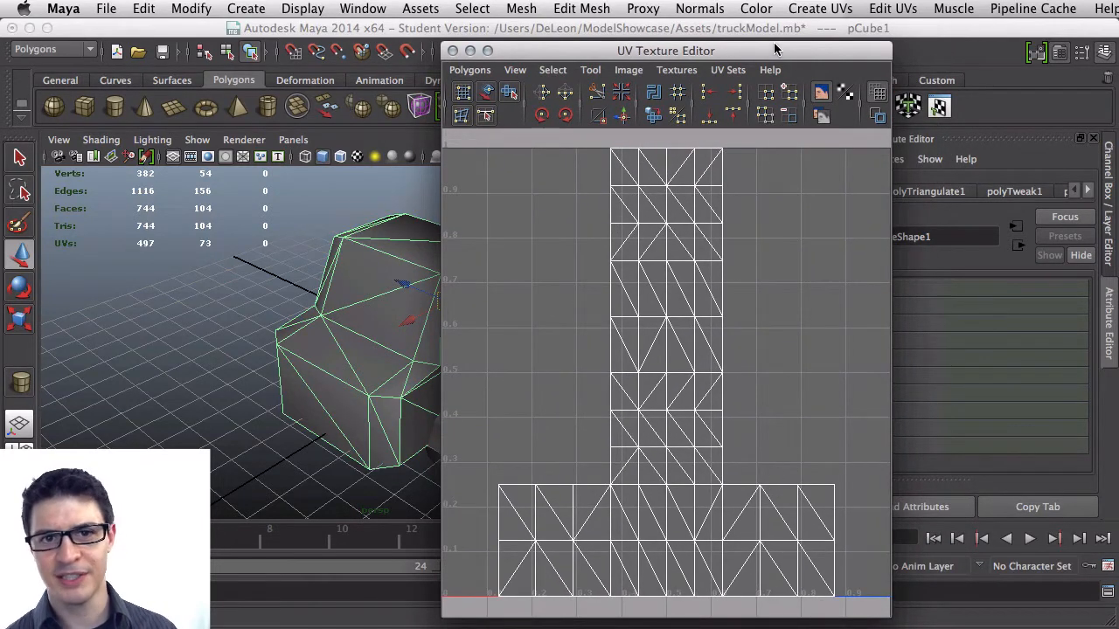
{"action": "left_click_drag", "start_coordinate": [773, 42], "coordinate": [888, 39]}
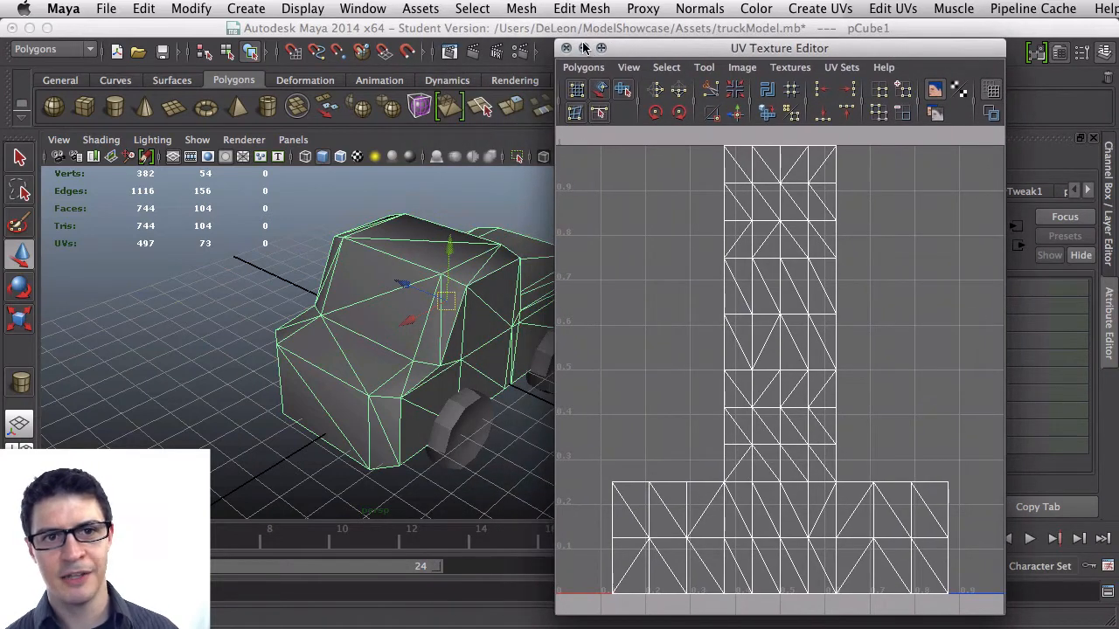
{"action": "left_click_drag", "start_coordinate": [582, 39], "coordinate": [580, 176]}
{"action": "left_click", "coordinate": [601, 183]}
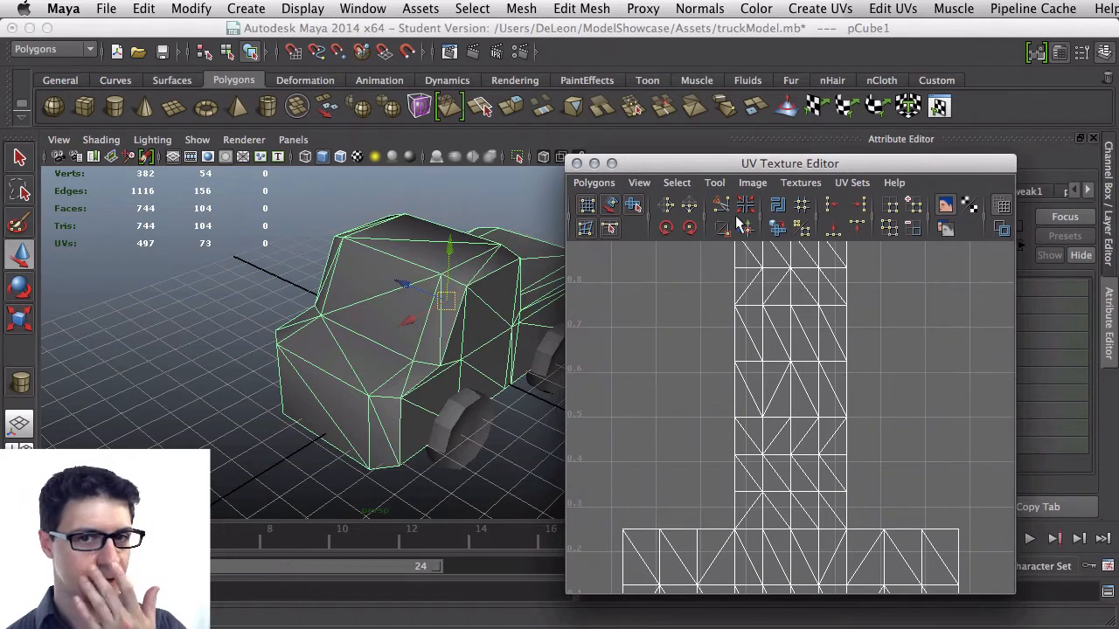
Apply Automatic Mapping to the truck mesh's UVs
{"action": "left_click", "coordinate": [909, 108]}
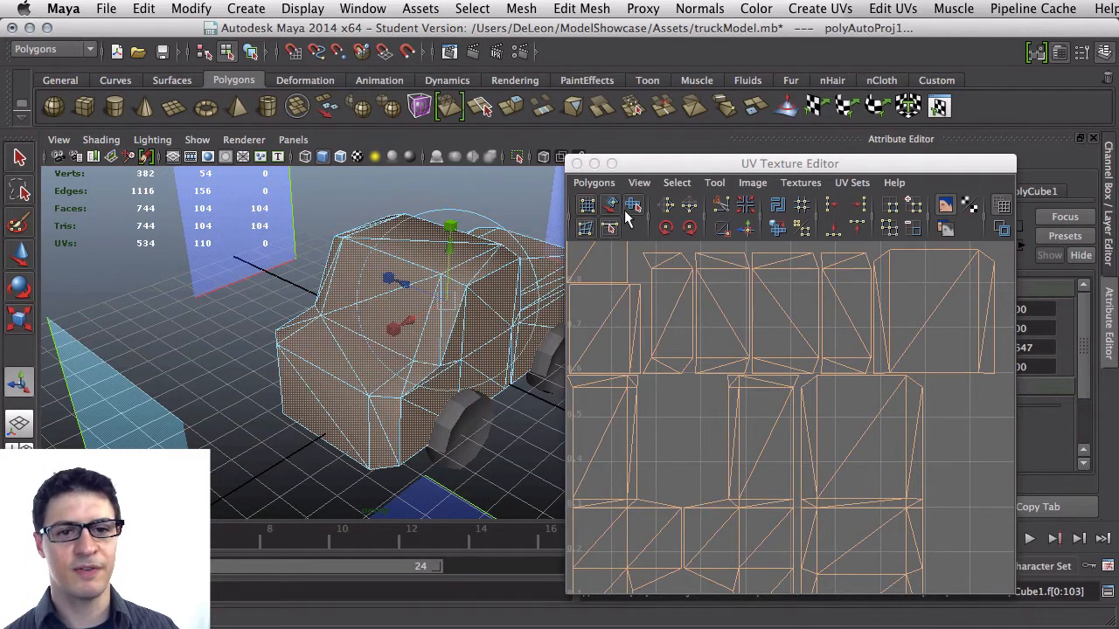
{"action": "left_click_drag", "start_coordinate": [568, 157], "coordinate": [631, 83]}
Open the UV Snapshot dialog and browse to the ModelShowcase project's Assets folder
{"action": "left_click", "coordinate": [657, 109]}
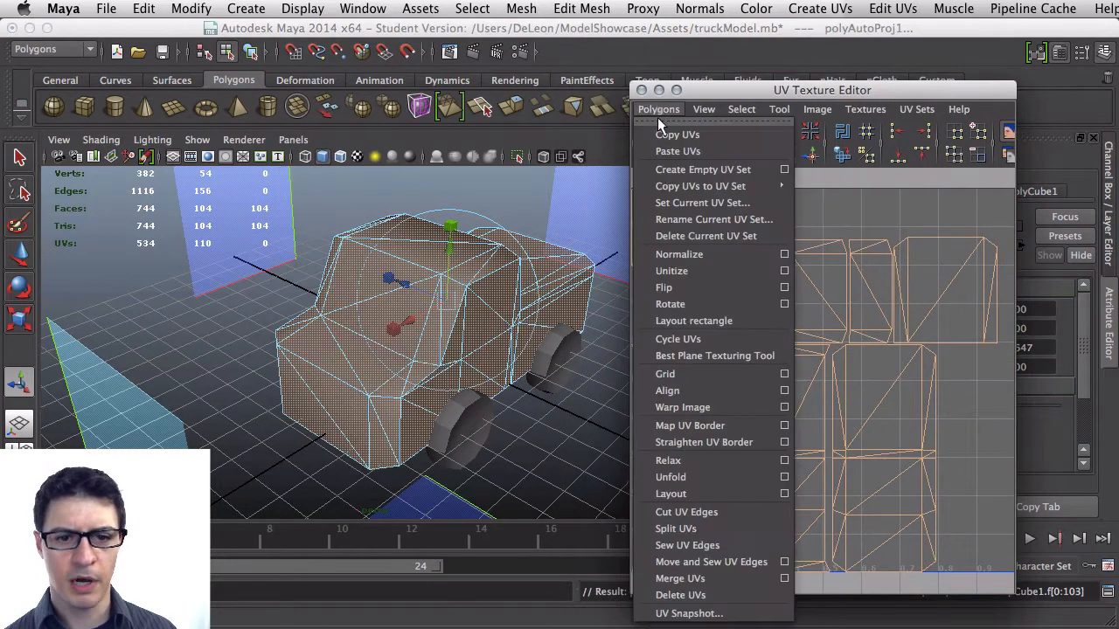
{"action": "left_click", "coordinate": [686, 614]}
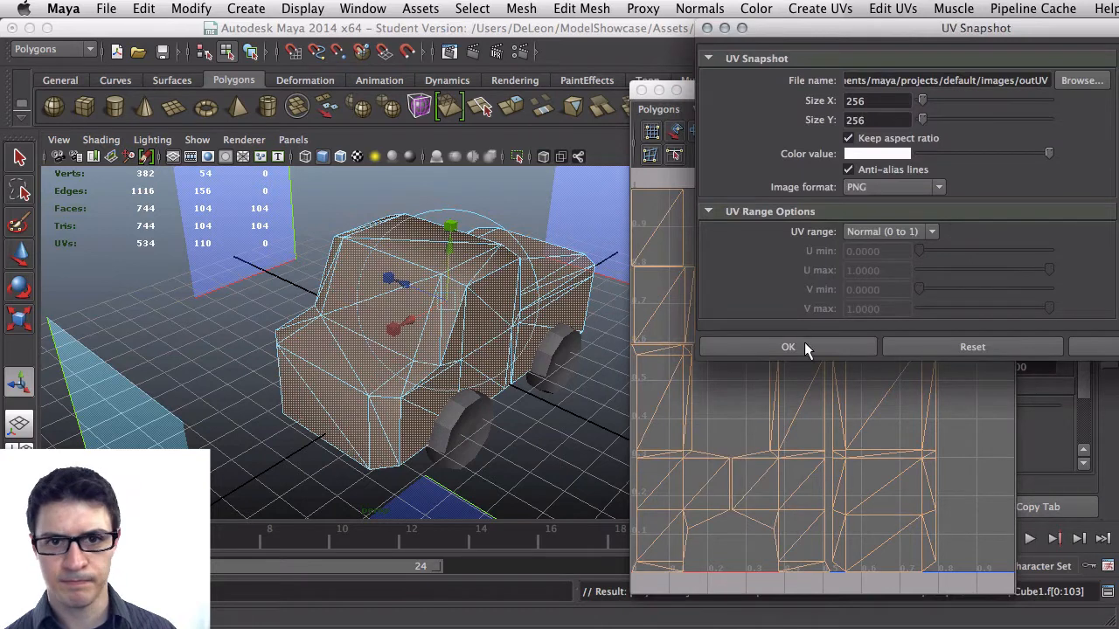
{"action": "left_click", "coordinate": [1088, 79]}
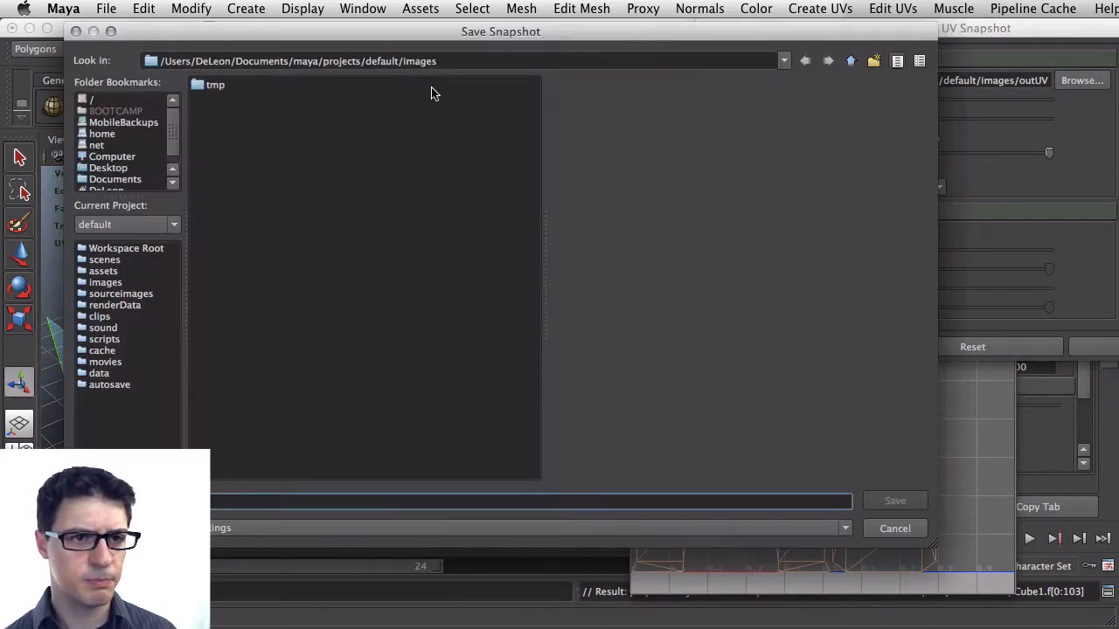
{"action": "left_click_drag", "start_coordinate": [243, 61], "coordinate": [507, 37]}
{"action": "key", "text": "BackSpace"}
{"action": "key", "text": "BackSpace"}
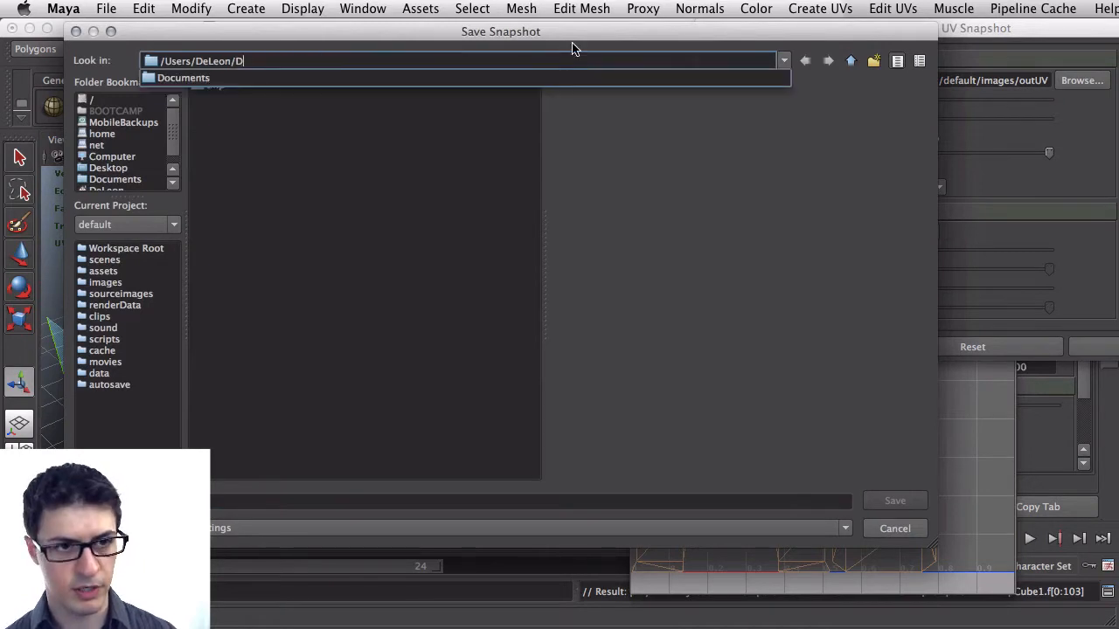
{"action": "key", "text": "Return"}
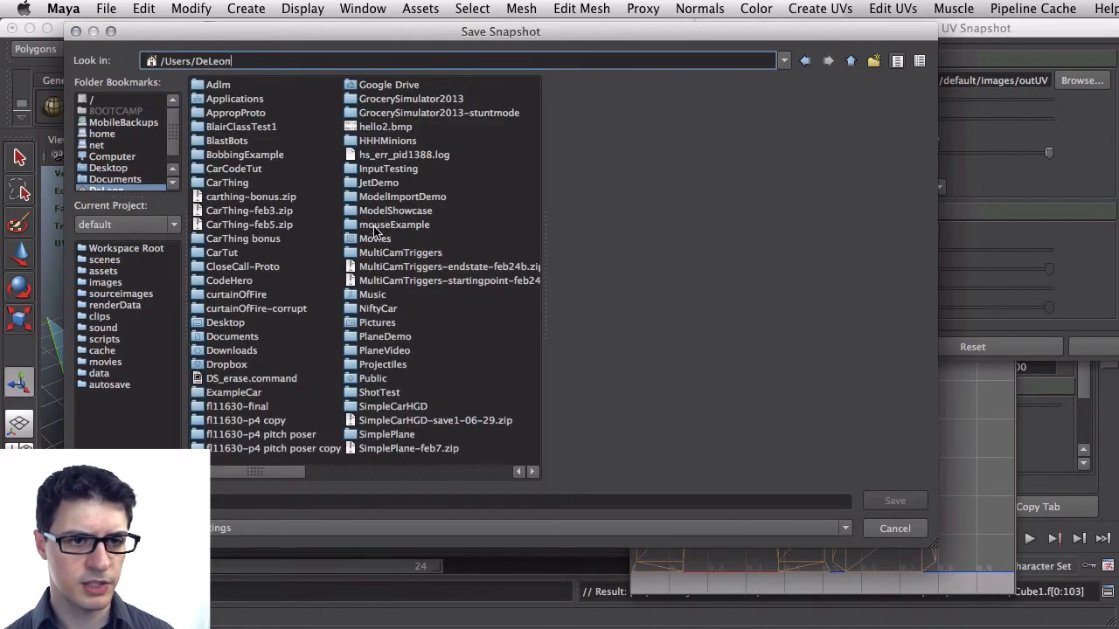
{"action": "double_click", "coordinate": [409, 212]}
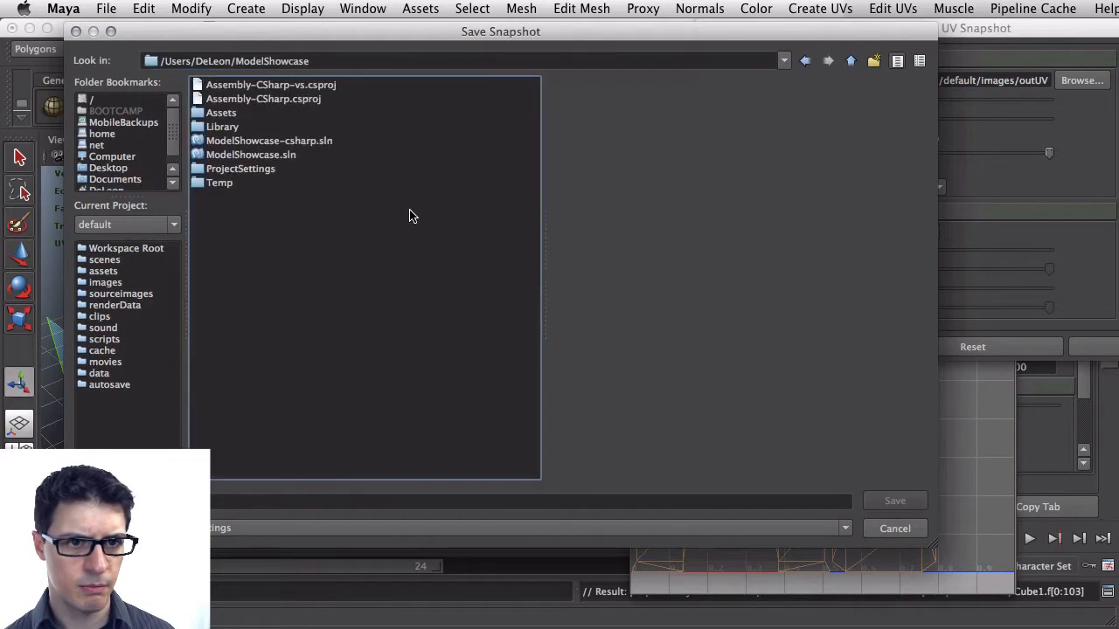
{"action": "left_click", "coordinate": [244, 126]}
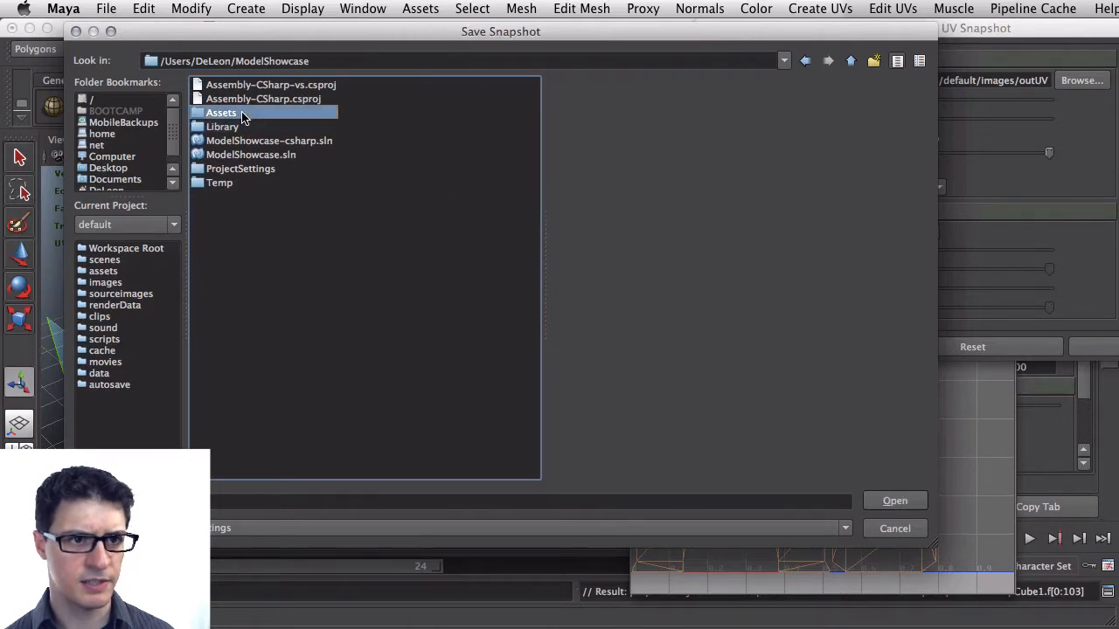
{"action": "double_click", "coordinate": [241, 114]}
Name the snapshot file truckTexture and save the location
{"action": "left_click", "coordinate": [202, 503]}
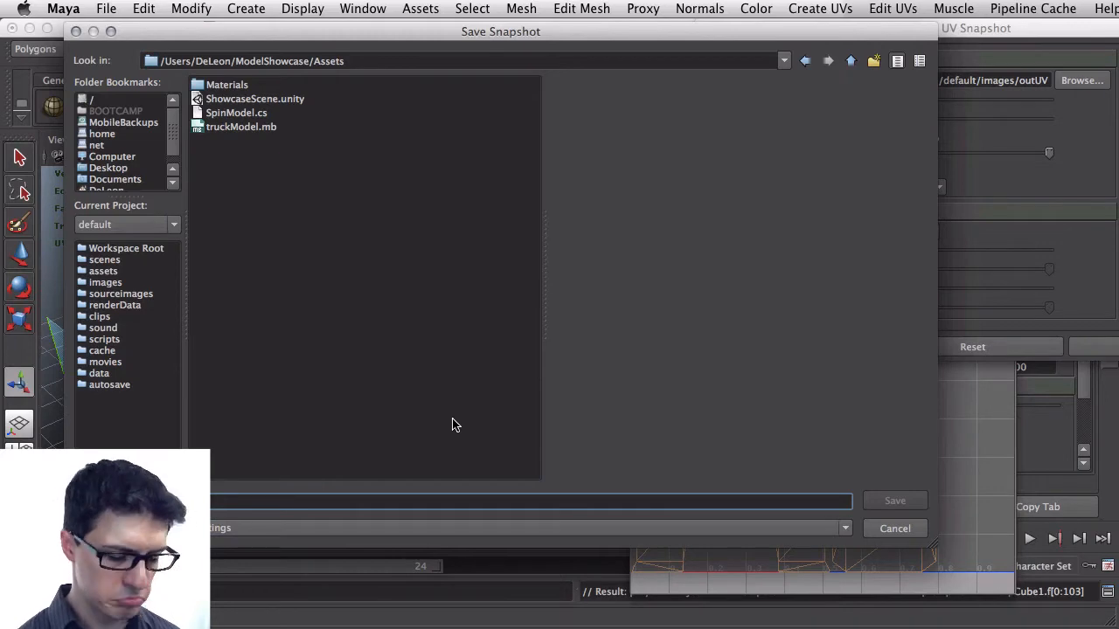
{"action": "type", "text": "truckUV"}
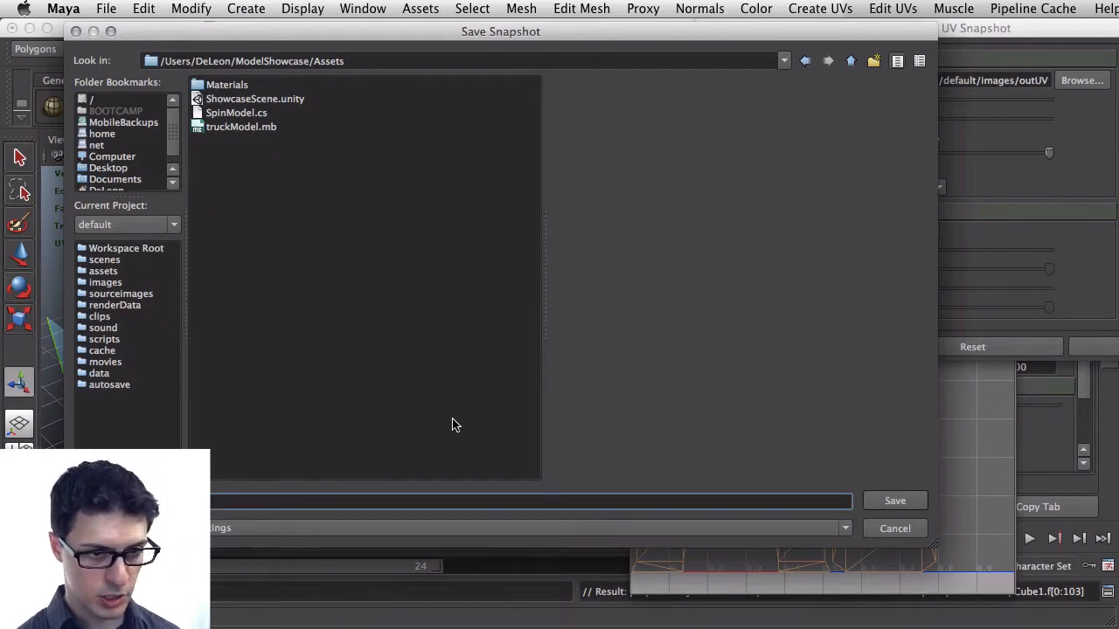
{"action": "left_click", "coordinate": [894, 501]}
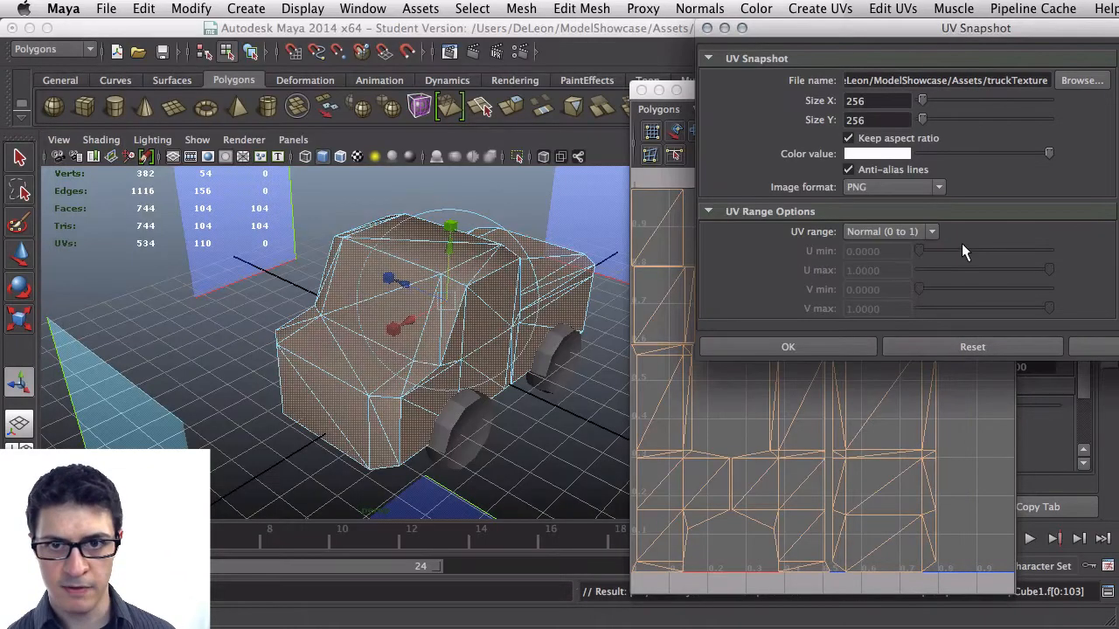
Export the UV snapshot as a 256 × 256 PNG image
{"action": "left_click", "coordinate": [939, 186]}
{"action": "left_click", "coordinate": [926, 205]}
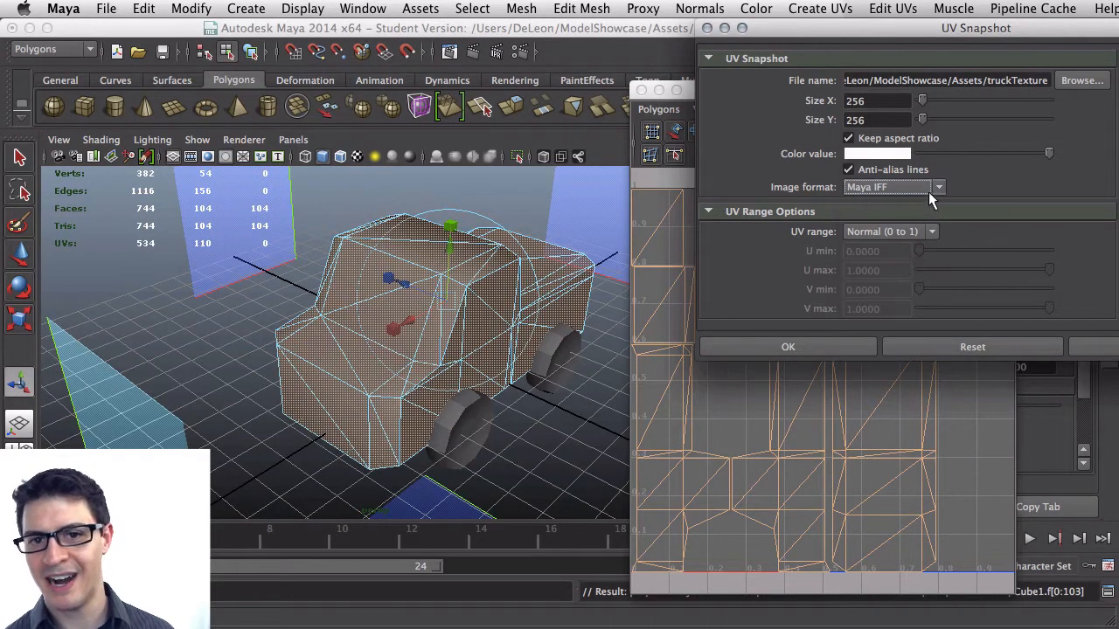
{"action": "left_click", "coordinate": [938, 189]}
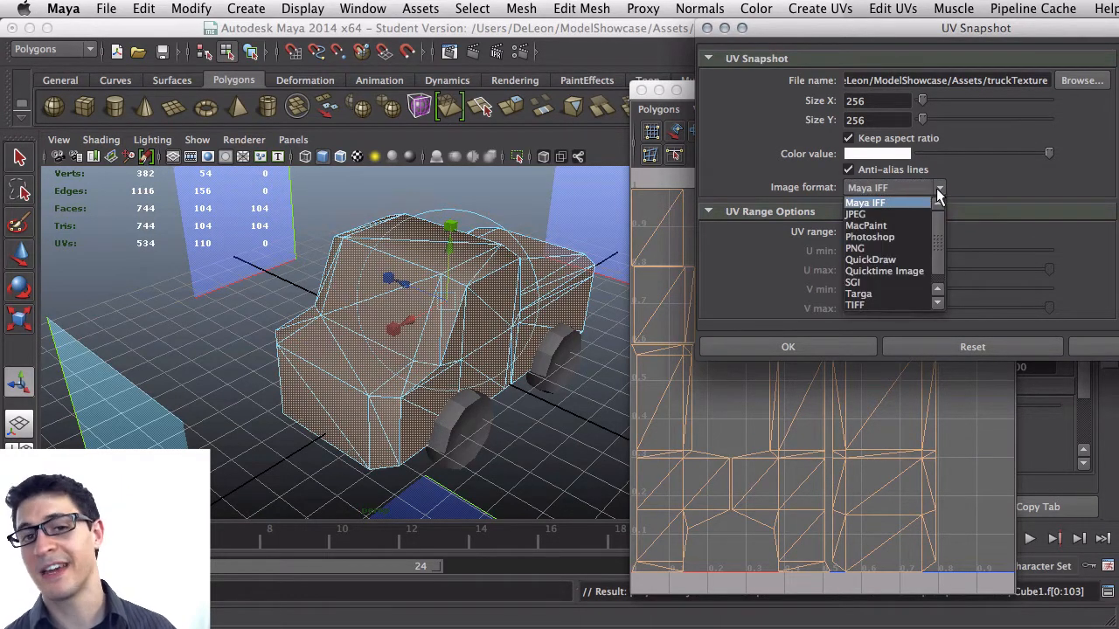
{"action": "left_click", "coordinate": [885, 249]}
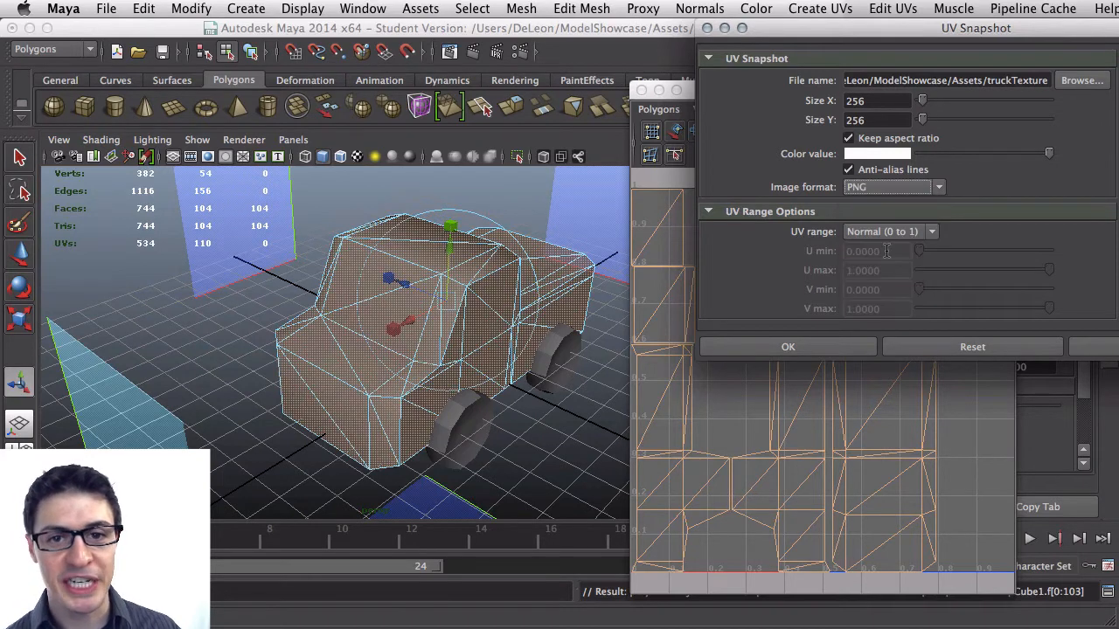
{"action": "left_click", "coordinate": [910, 187]}
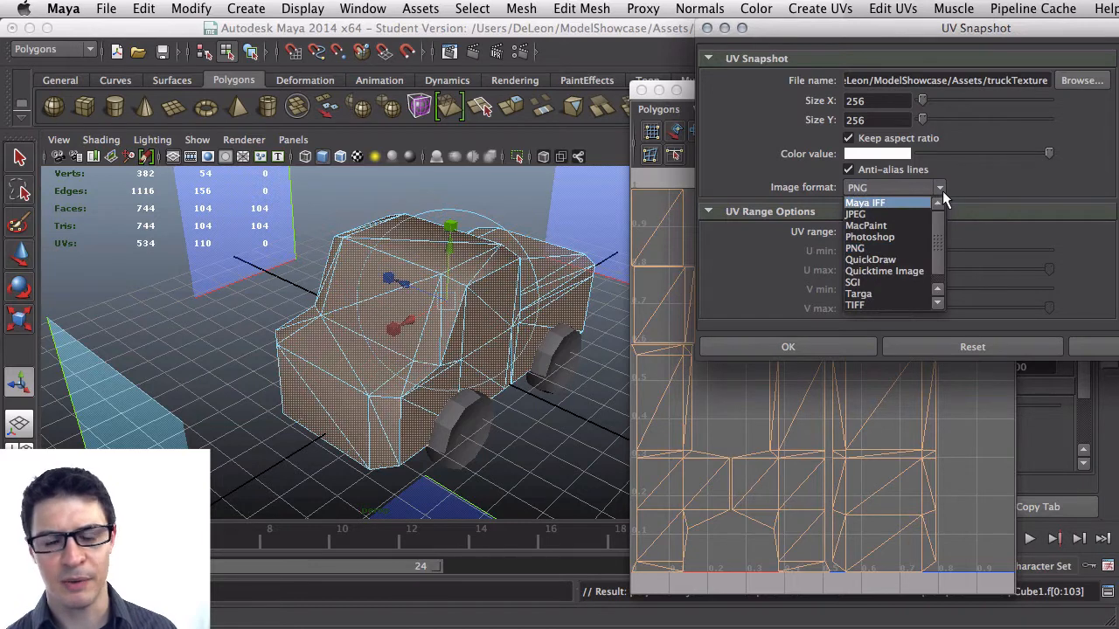
{"action": "left_click", "coordinate": [939, 189]}
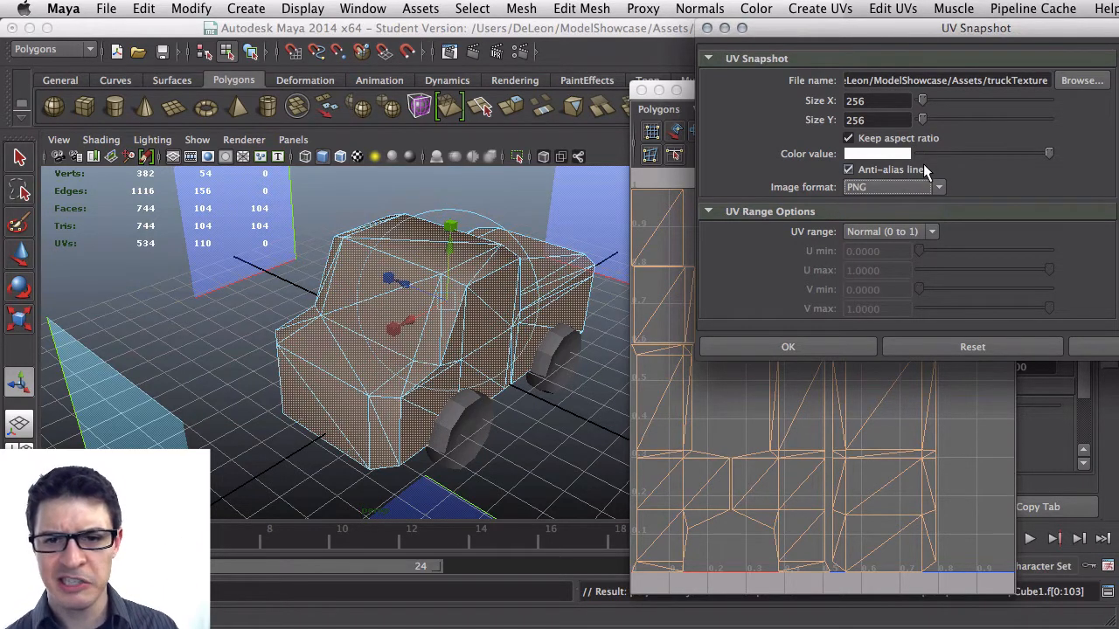
{"action": "left_click", "coordinate": [844, 347]}
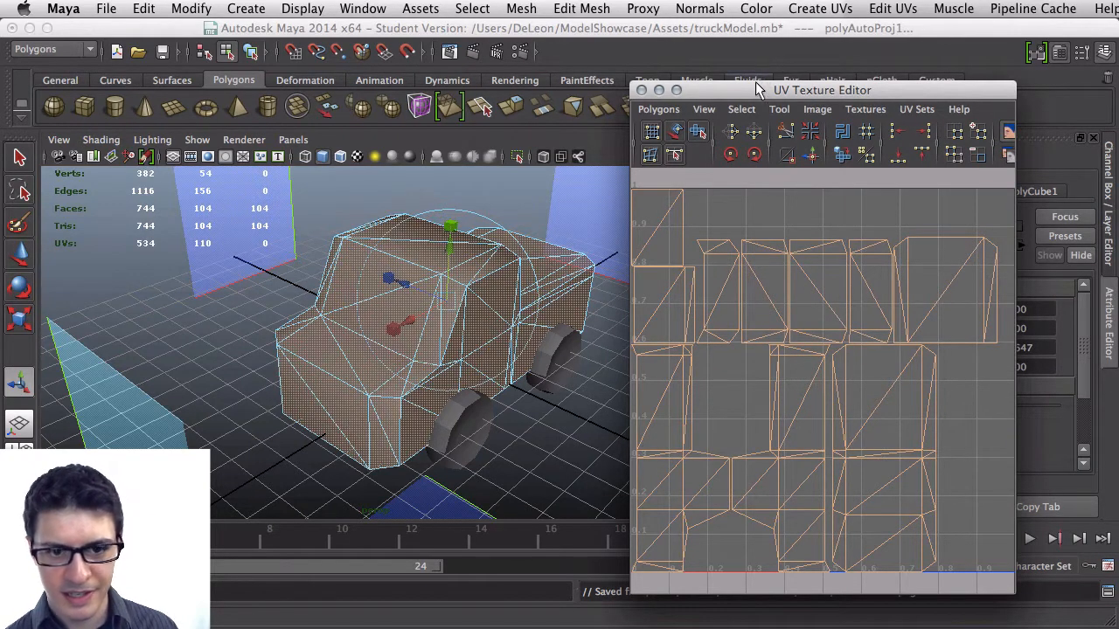
{"action": "left_click_drag", "start_coordinate": [762, 88], "coordinate": [748, 63]}
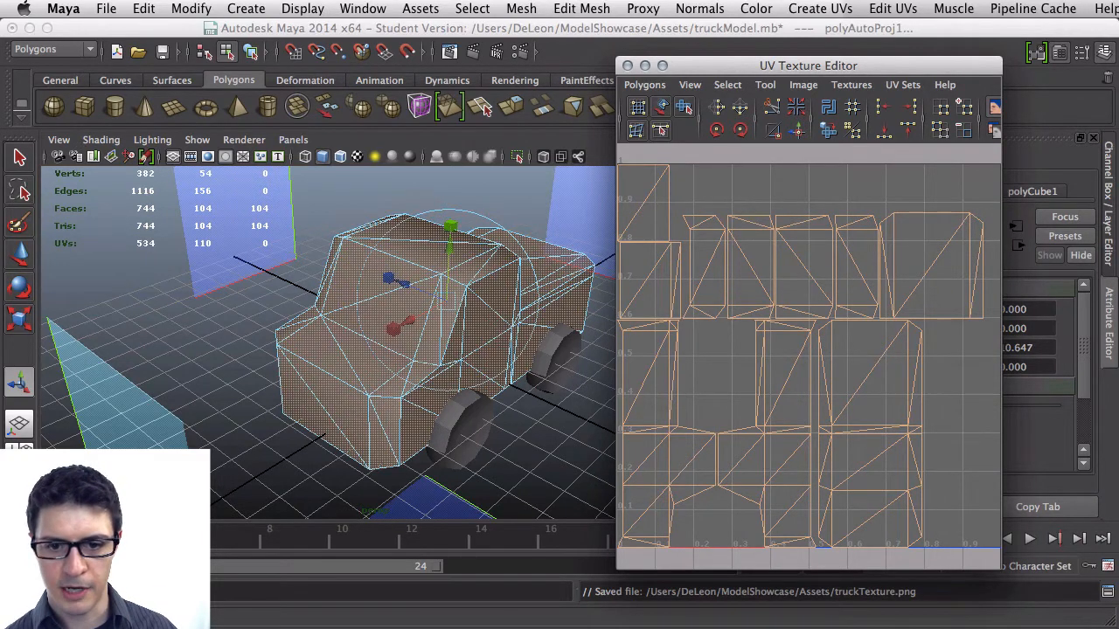
Switch to Unity and reveal the imported truckTexture asset in Finder
{"action": "key", "text": "super+Tab"}
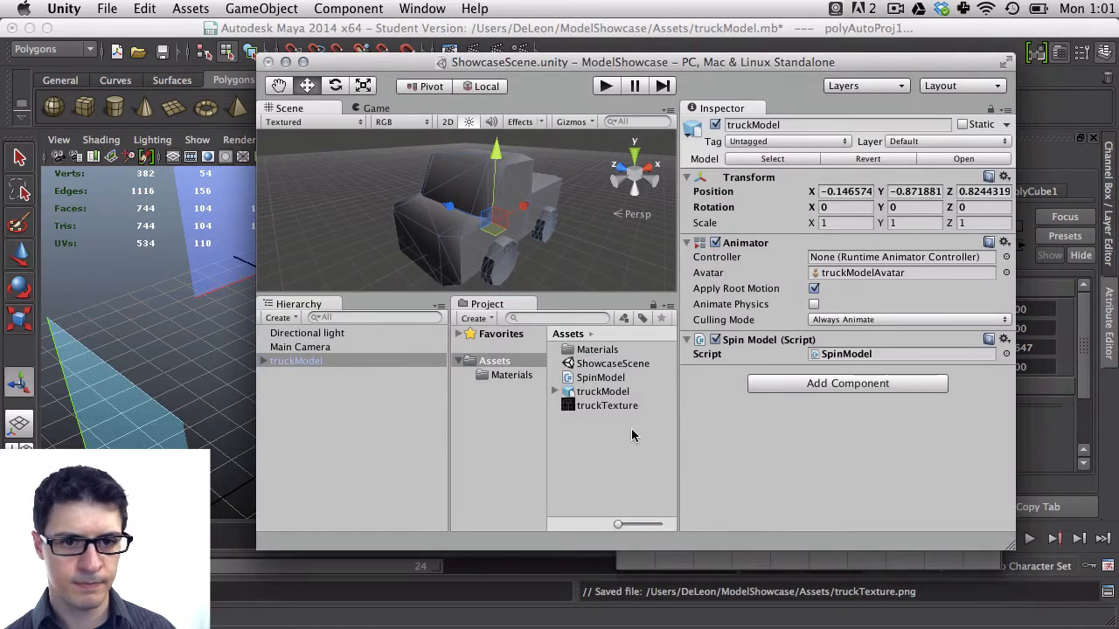
{"action": "left_click", "coordinate": [603, 378]}
{"action": "left_click", "coordinate": [604, 405]}
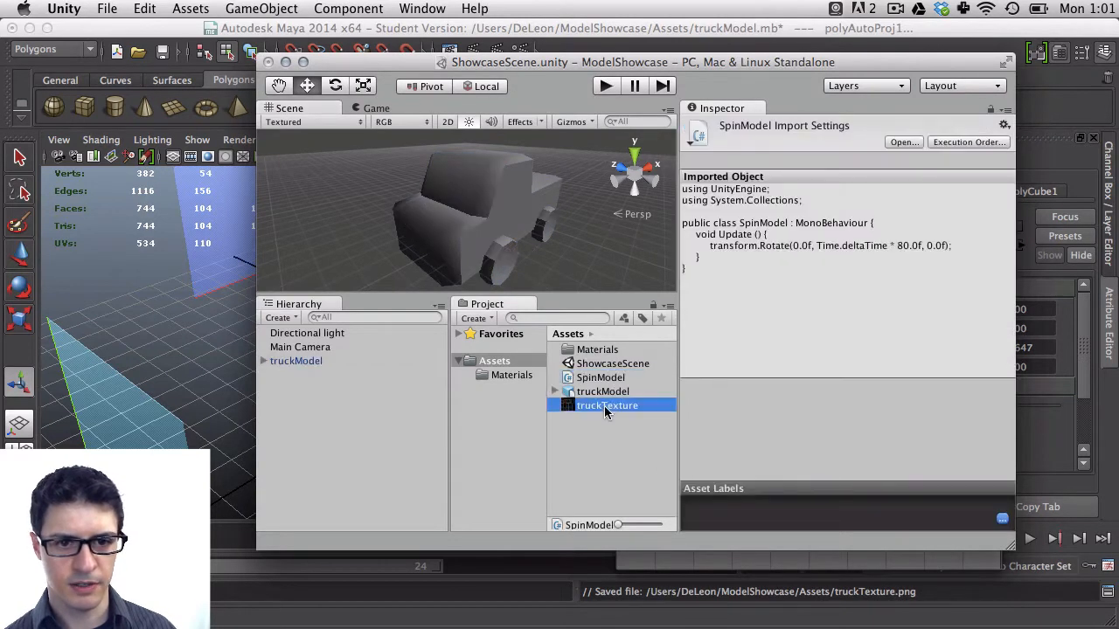
{"action": "right_click", "coordinate": [604, 406]}
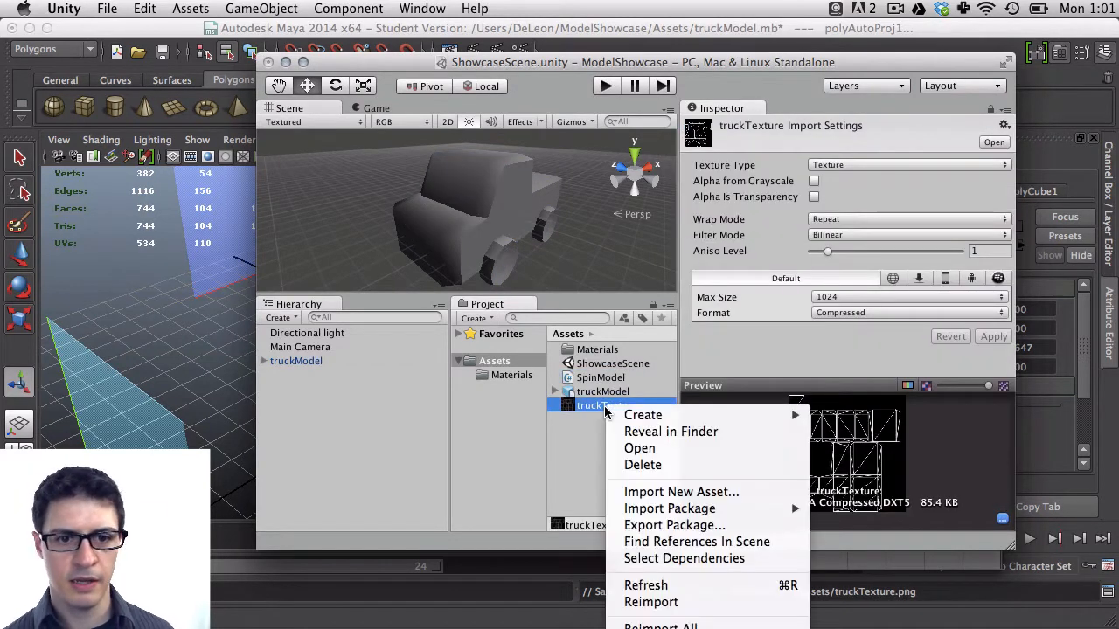
{"action": "left_click", "coordinate": [661, 433]}
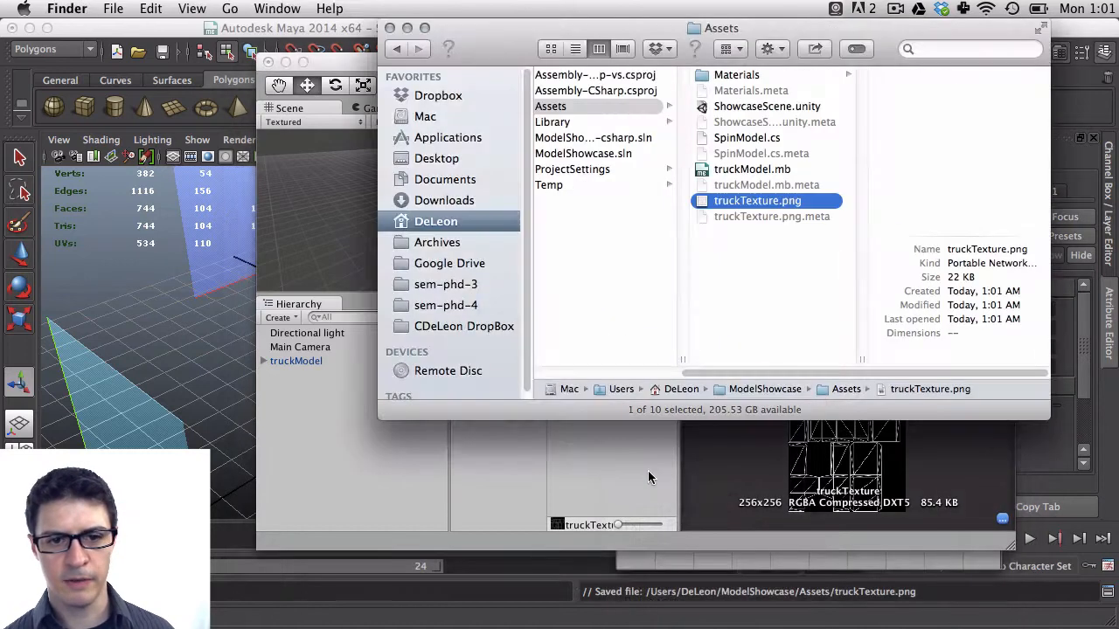
Open truckTexture.png in Photoshop
{"action": "right_click", "coordinate": [773, 206]}
{"action": "mouse_move", "coordinate": [979, 226]}
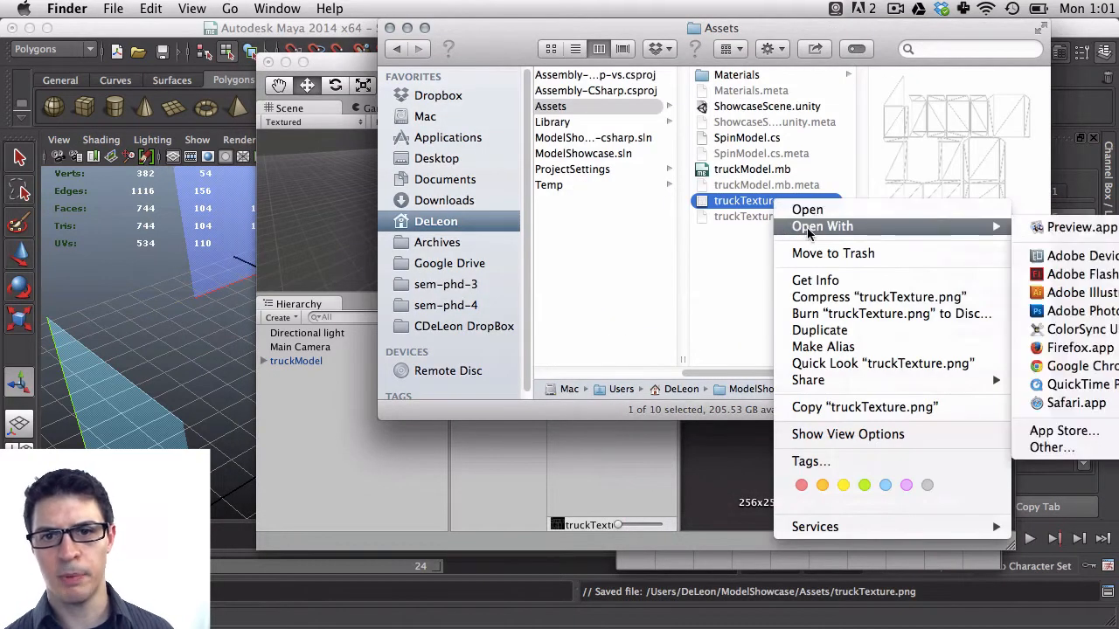
{"action": "left_click", "coordinate": [1088, 312]}
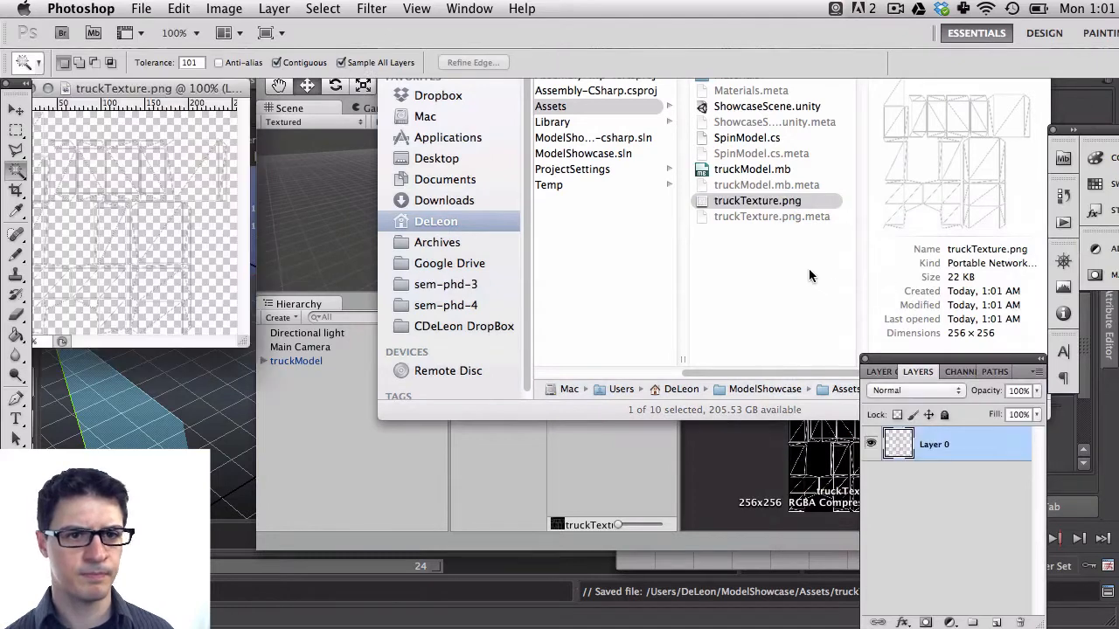
Add a new layer filled with green with the Paint Bucket tool and place it beneath the UV wireframe layer
{"action": "left_click_drag", "start_coordinate": [215, 88], "coordinate": [256, 87]}
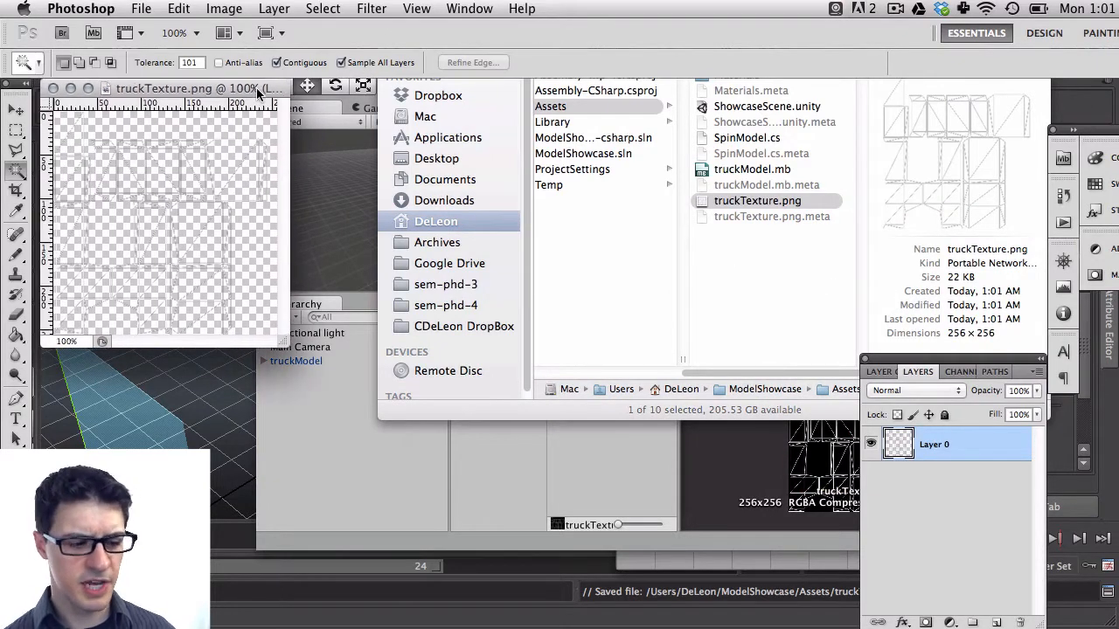
{"action": "key", "text": "super+equal"}
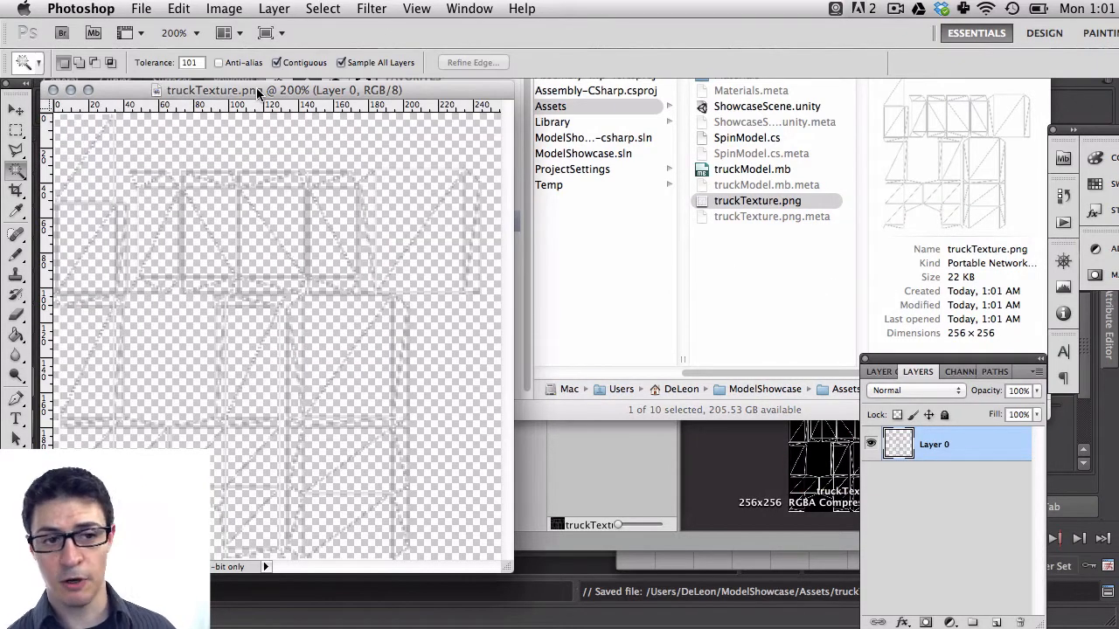
{"action": "left_click", "coordinate": [997, 623]}
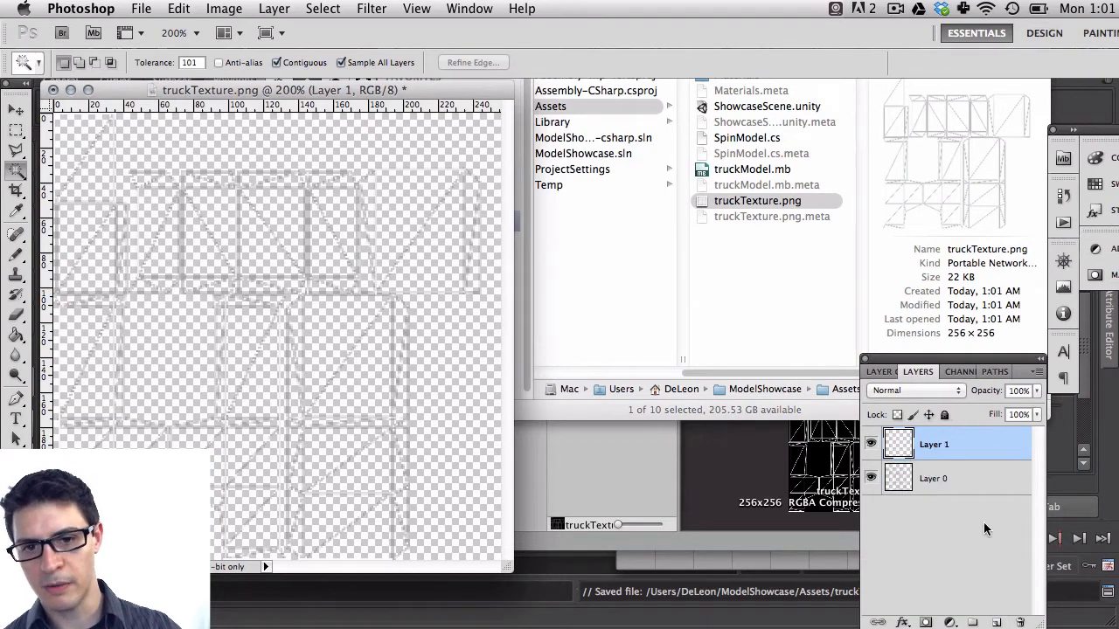
{"action": "left_click_drag", "start_coordinate": [432, 90], "coordinate": [660, 87]}
{"action": "key", "text": "g"}
{"action": "left_click", "coordinate": [492, 290]}
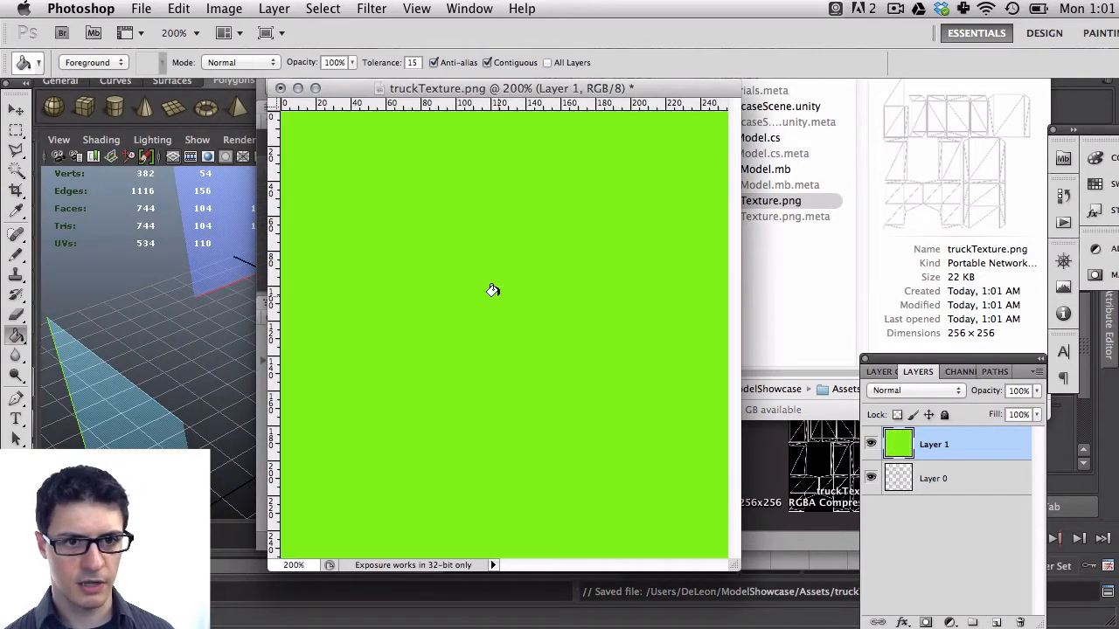
{"action": "left_click_drag", "start_coordinate": [920, 444], "coordinate": [931, 485]}
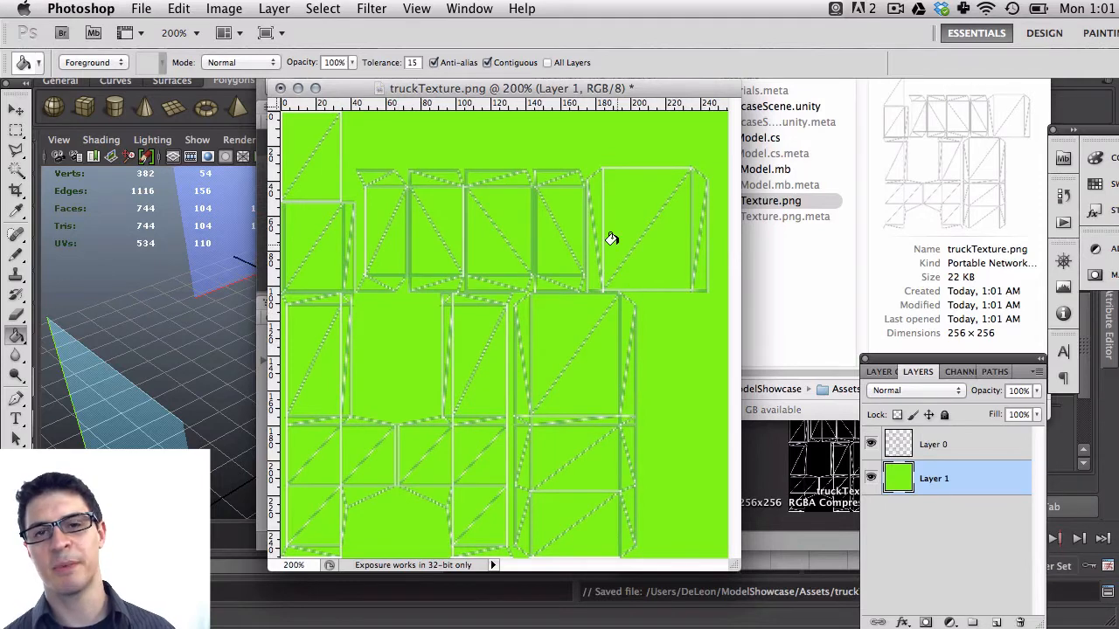
Fill the new layer with a diagonal spectrum gradient using the Gradient tool
{"action": "left_click", "coordinate": [14, 339]}
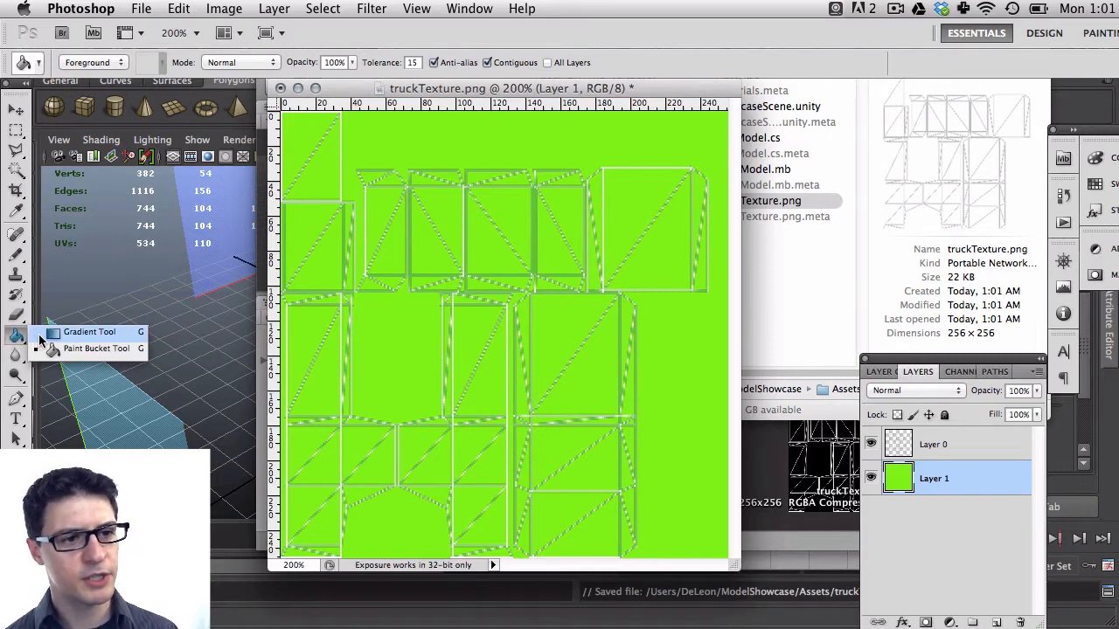
{"action": "left_click", "coordinate": [41, 337]}
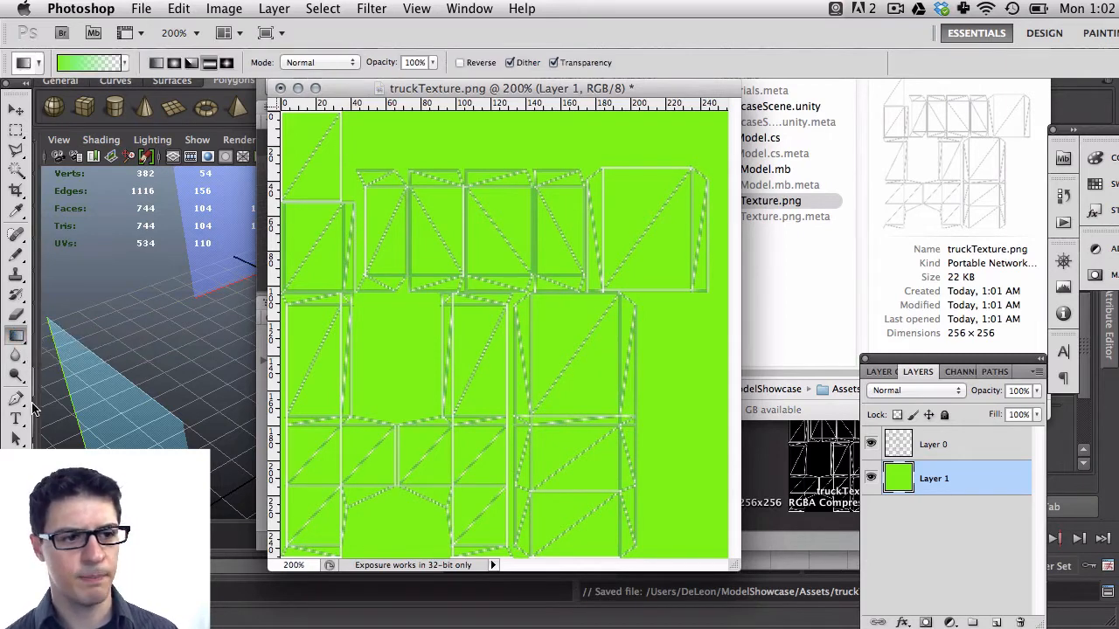
{"action": "left_click", "coordinate": [125, 63]}
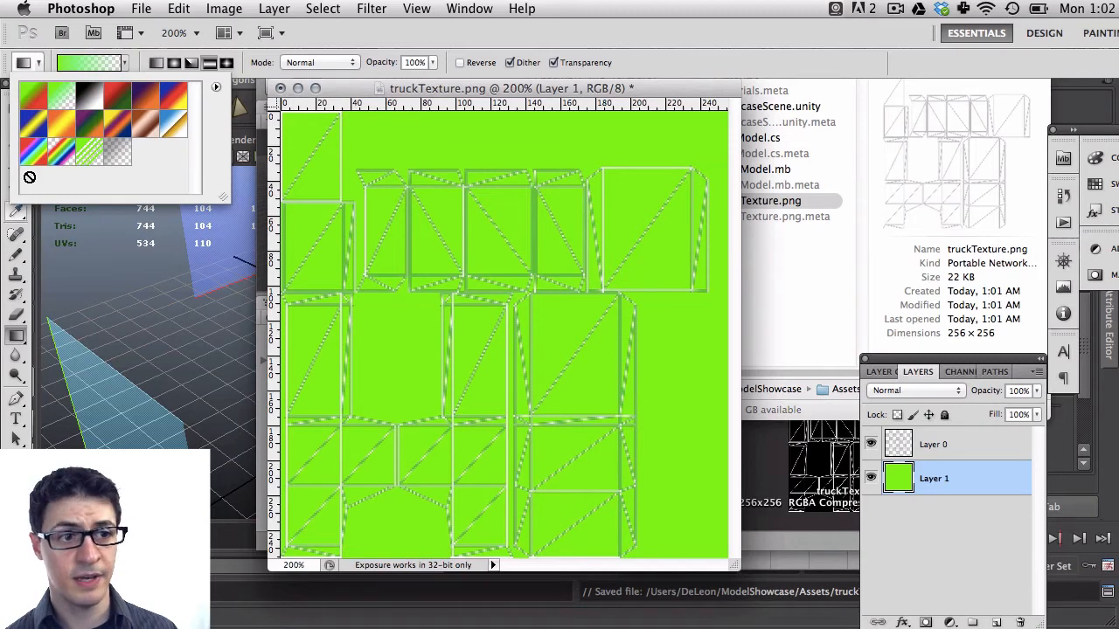
{"action": "left_click", "coordinate": [33, 152]}
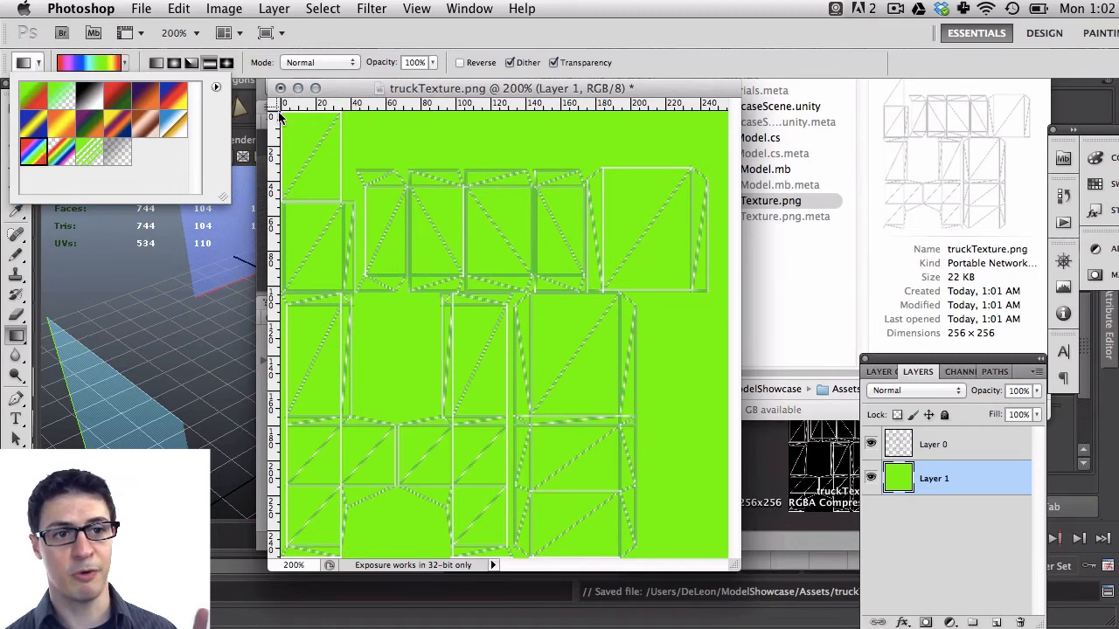
{"action": "left_click_drag", "start_coordinate": [281, 114], "coordinate": [377, 194]}
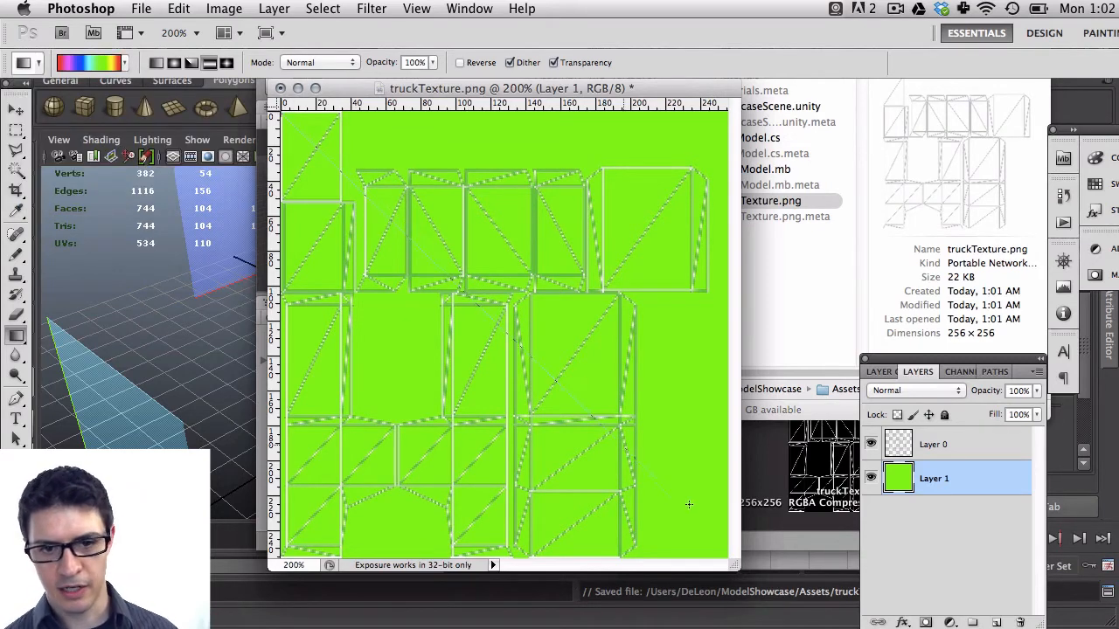
{"action": "left_click_drag", "start_coordinate": [689, 504], "coordinate": [725, 554]}
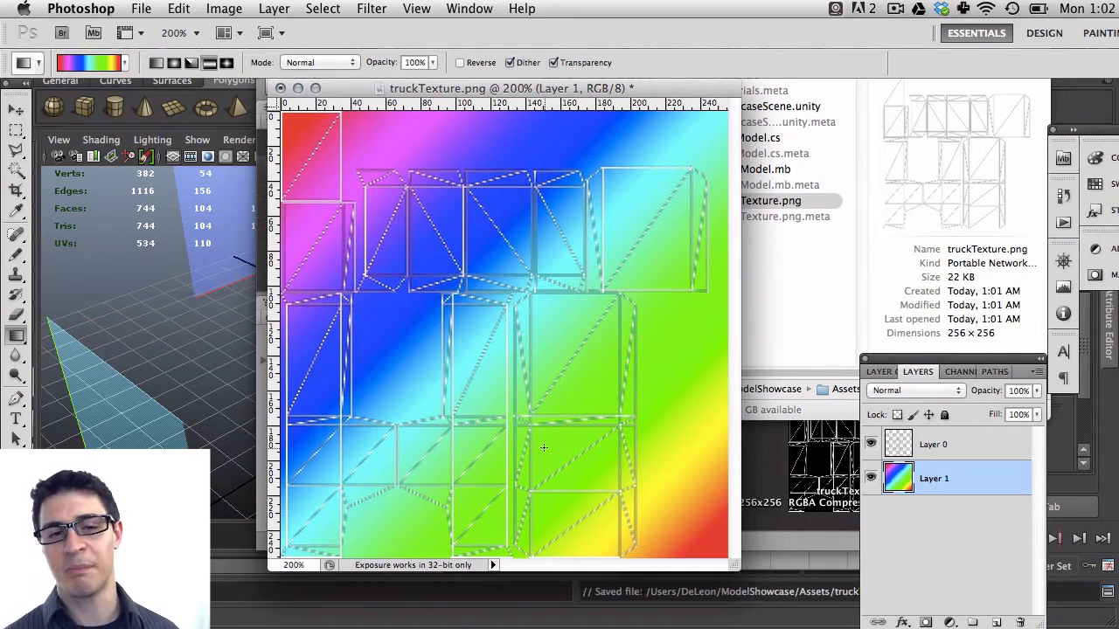
Merge the UV wireframe layer down into the gradient layer
{"action": "left_click", "coordinate": [997, 455]}
{"action": "key", "text": "super+e"}
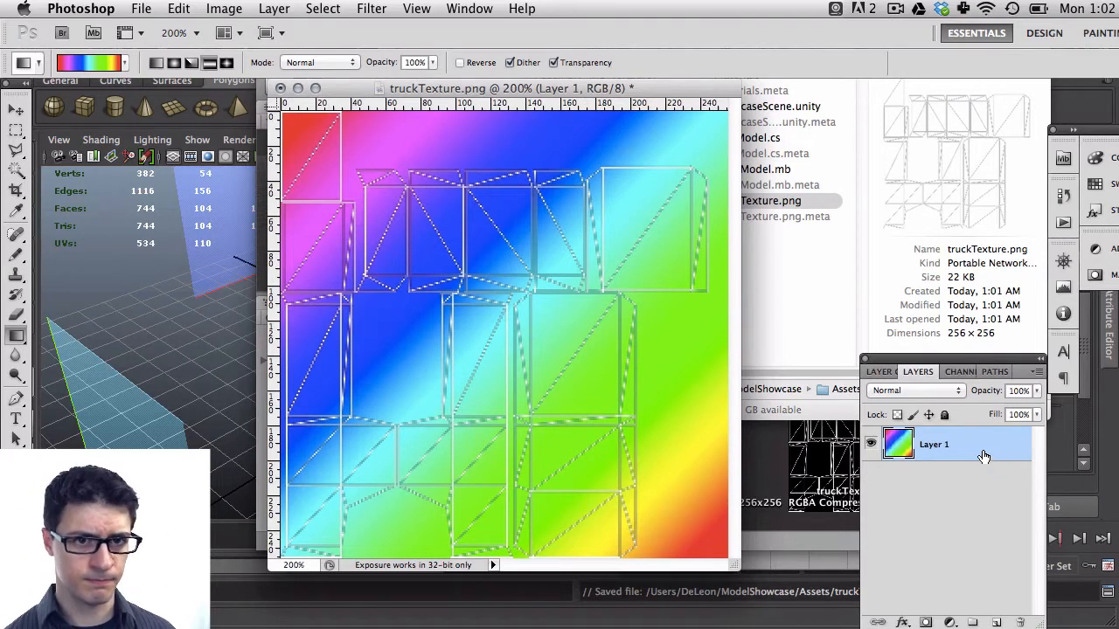
Save truckTexture.png and check the updated texture in Finder and Unity before returning to Maya
{"action": "key", "text": "super+s"}
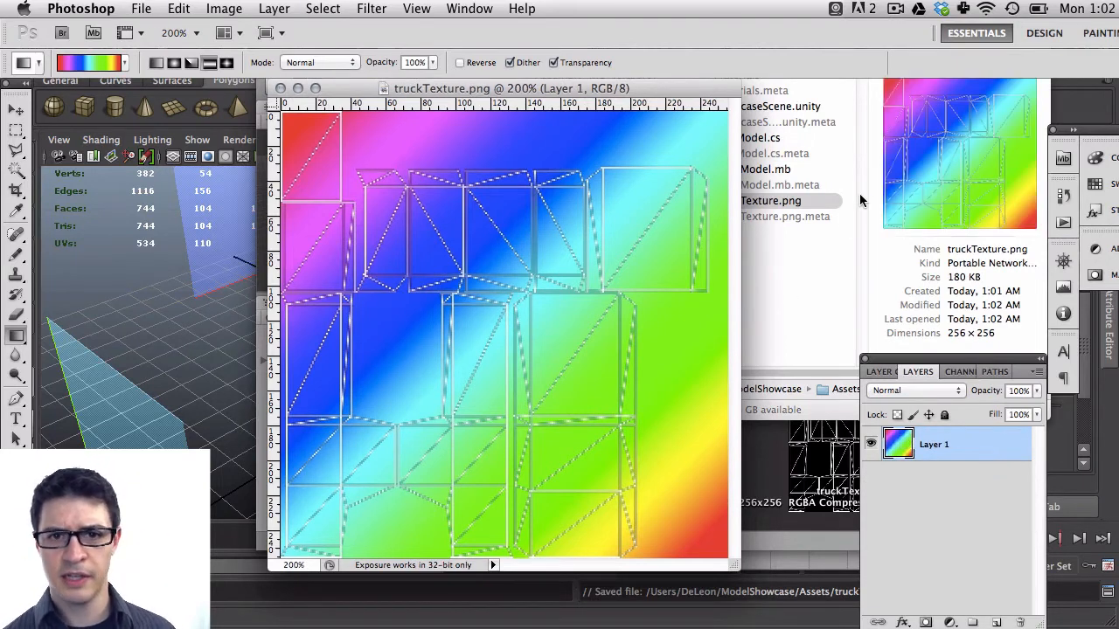
{"action": "left_click", "coordinate": [843, 253]}
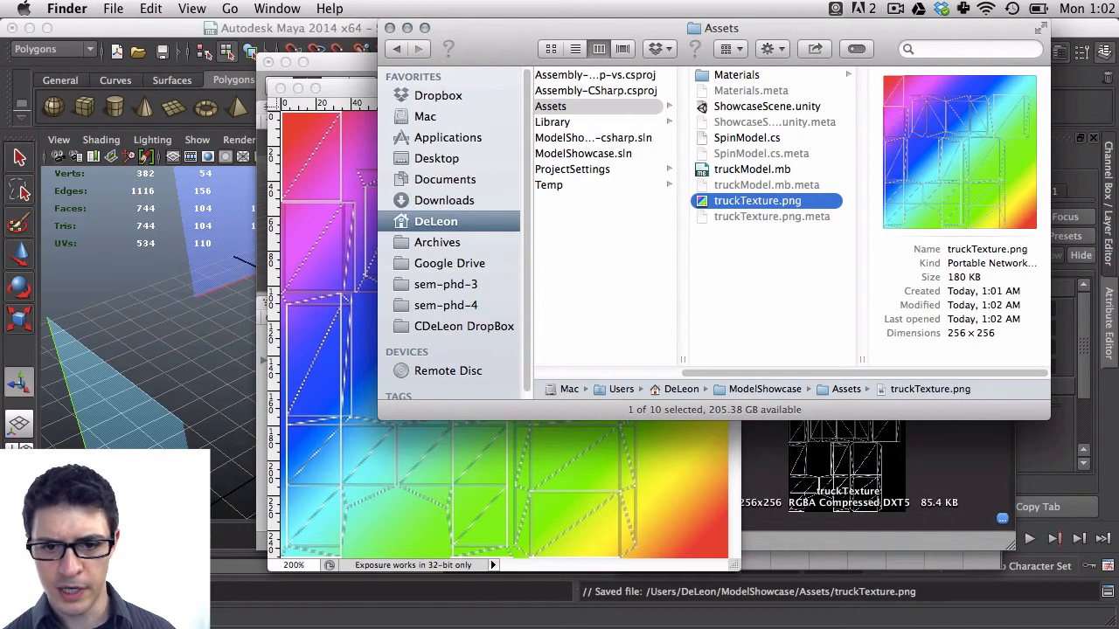
{"action": "left_click", "coordinate": [817, 504]}
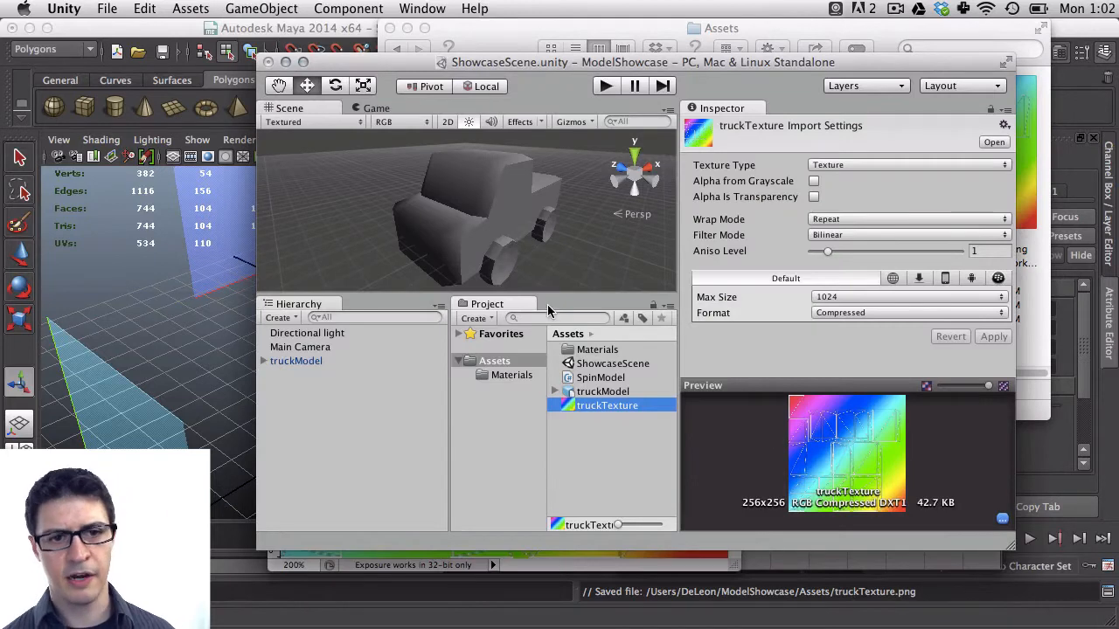
{"action": "left_click", "coordinate": [282, 32]}
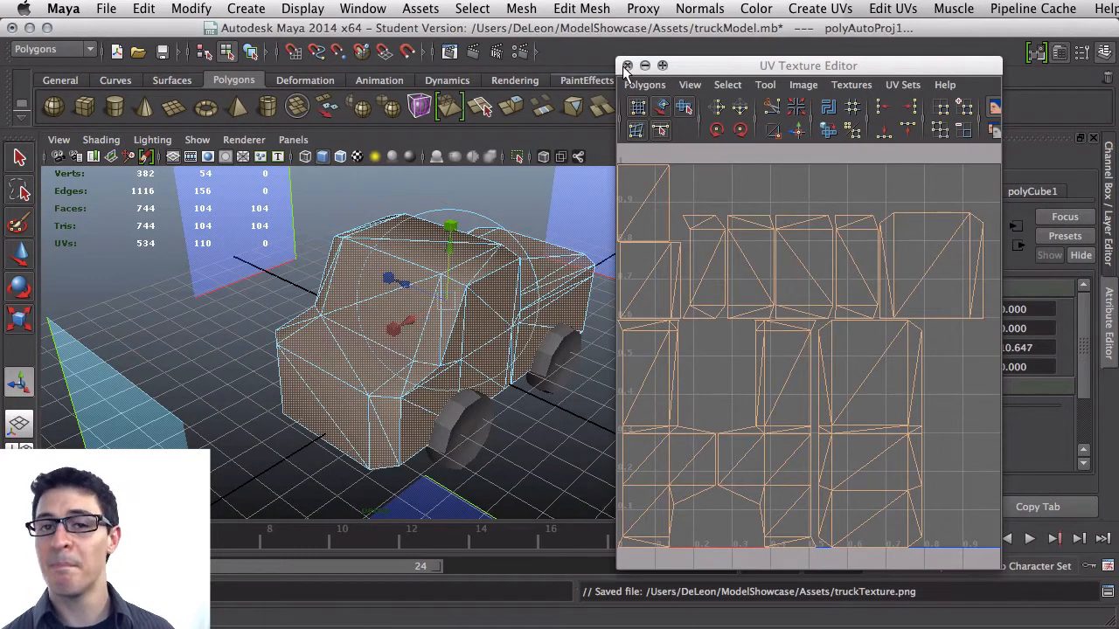
Close the UV Texture Editor and select the whole truck mesh in the viewport
{"action": "left_click", "coordinate": [627, 67]}
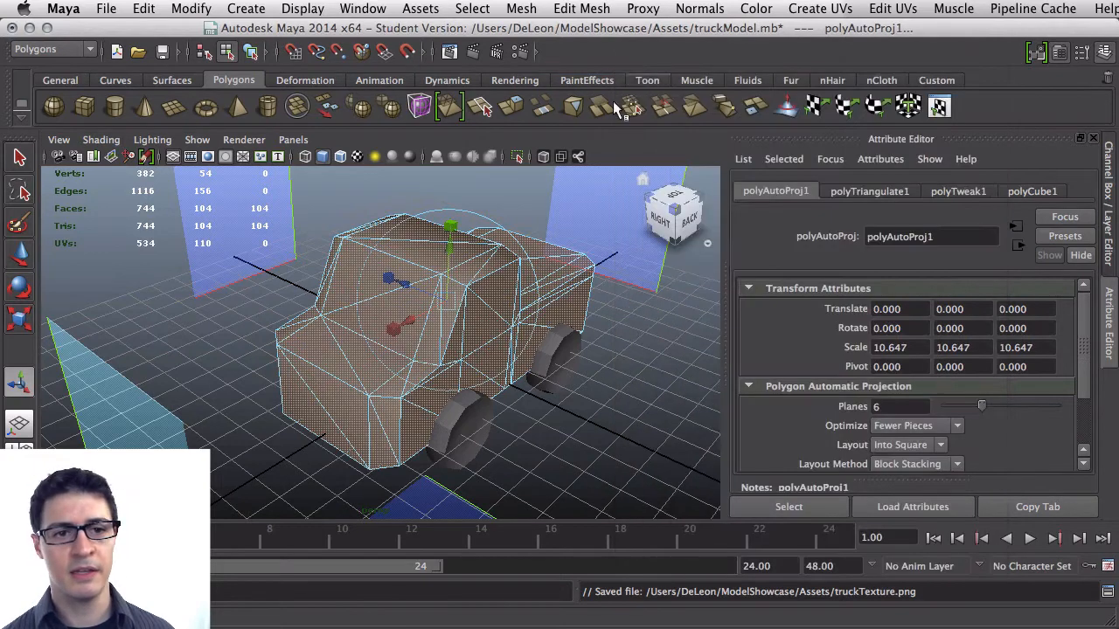
{"action": "left_click", "coordinate": [564, 408]}
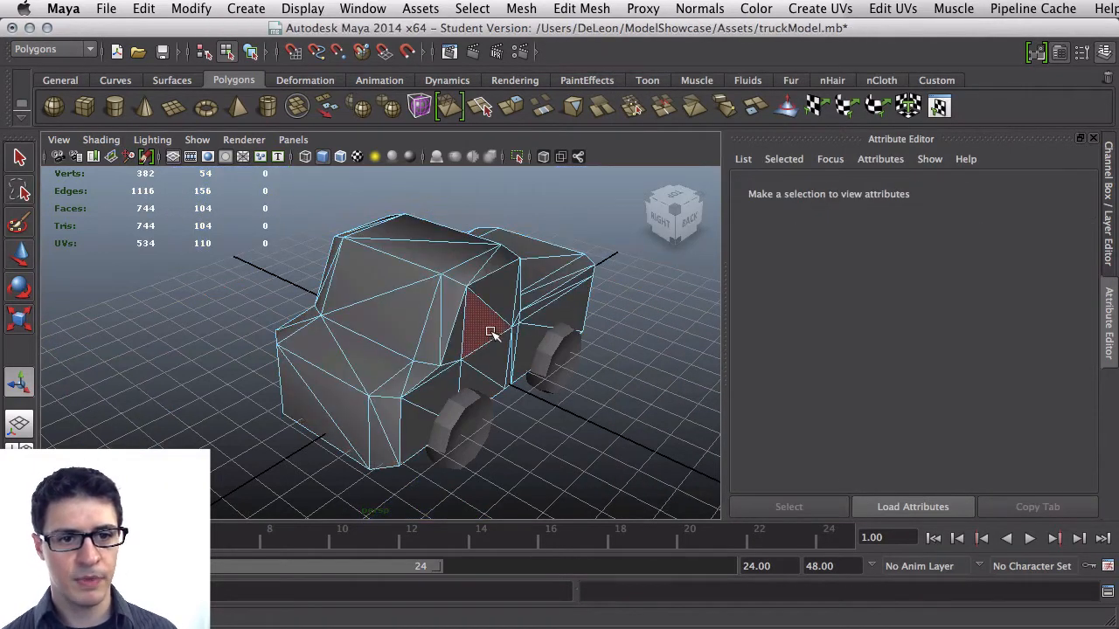
{"action": "right_click_drag", "start_coordinate": [492, 333], "coordinate": [487, 366]}
{"action": "left_click", "coordinate": [490, 334]}
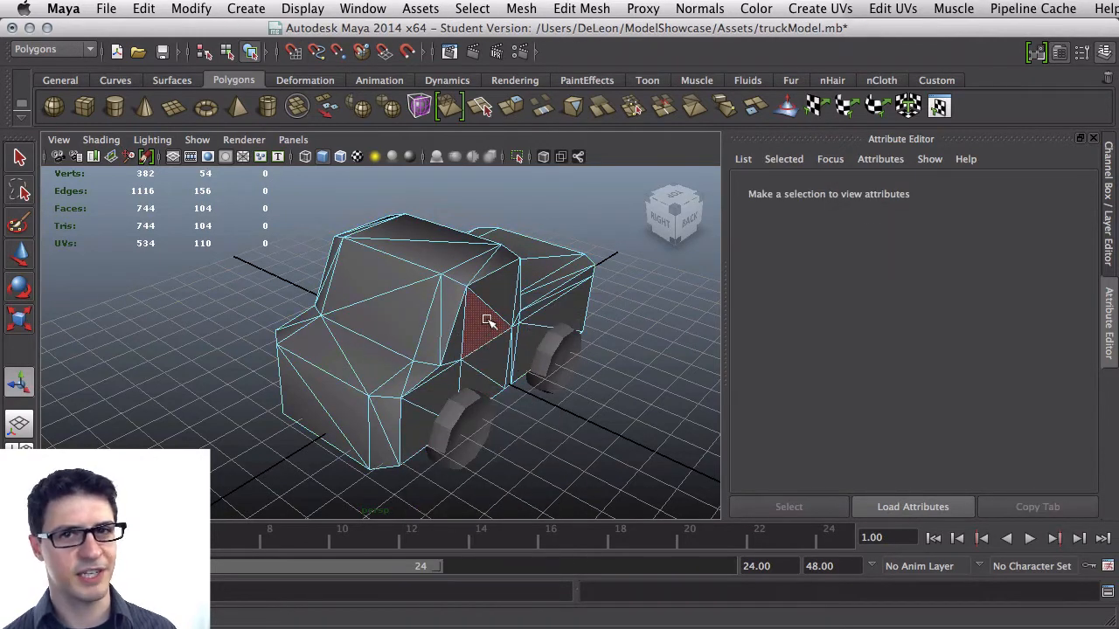
{"action": "right_click_drag", "start_coordinate": [489, 321], "coordinate": [547, 305]}
{"action": "left_click", "coordinate": [502, 300]}
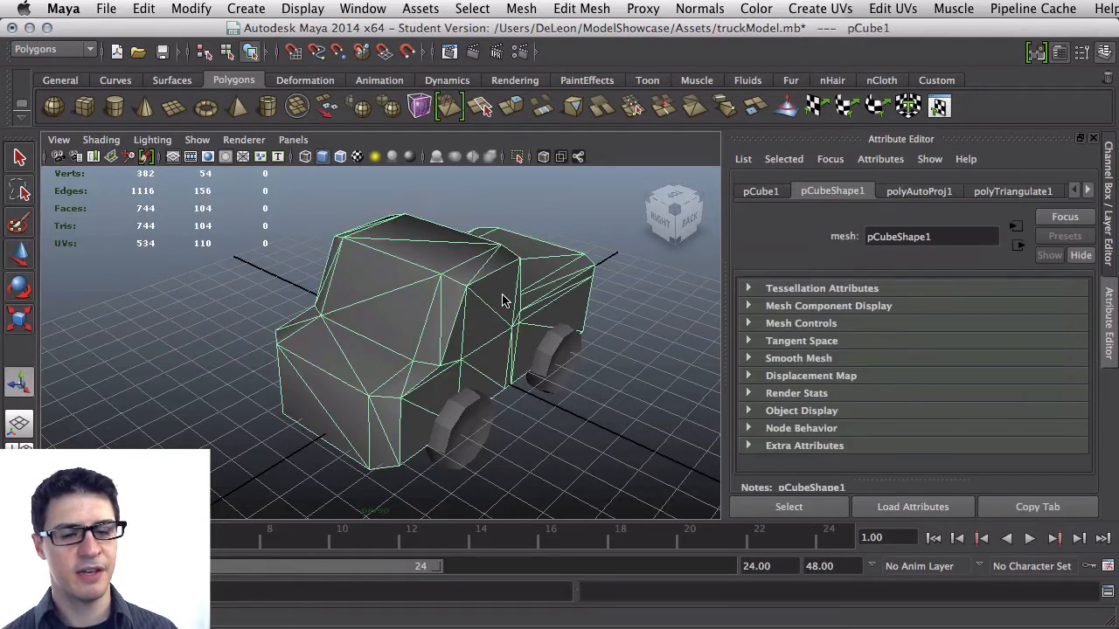
{"action": "right_click_drag", "start_coordinate": [501, 298], "coordinate": [533, 284]}
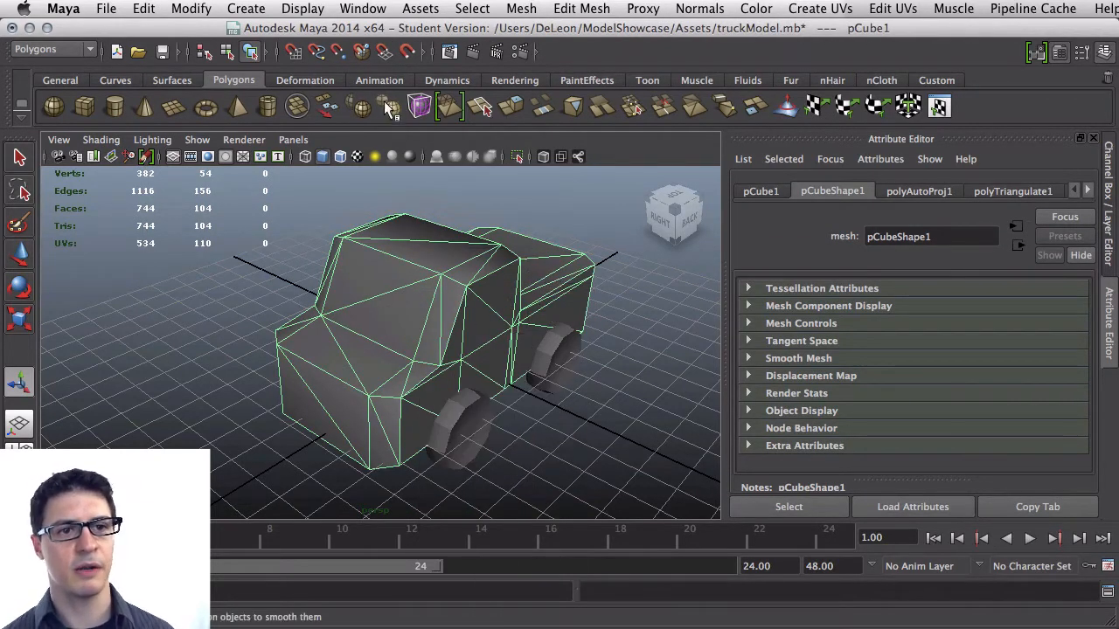
Open the Hypershade, create a new Lambert material from the Favorites list, and close the Hypershade
{"action": "left_click", "coordinate": [357, 7]}
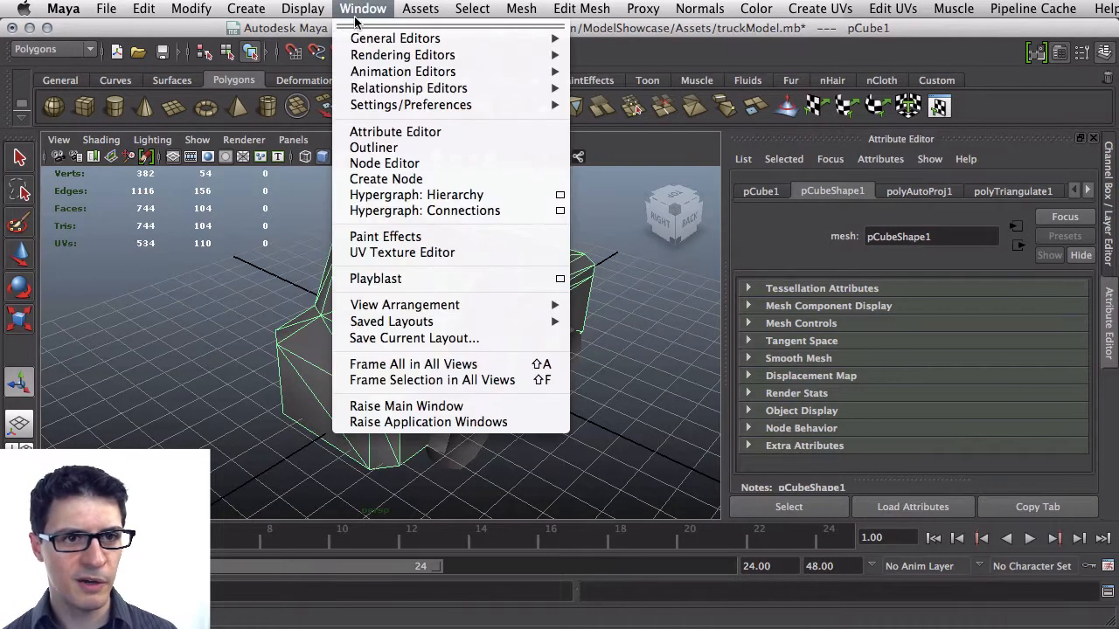
{"action": "mouse_move", "coordinate": [532, 55]}
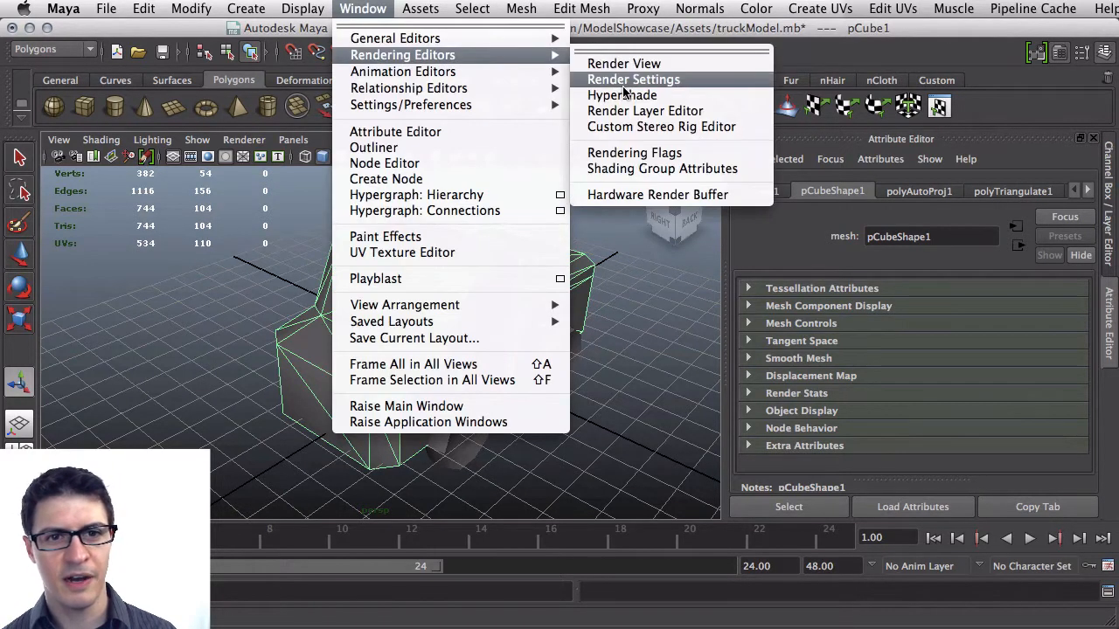
{"action": "left_click", "coordinate": [686, 96]}
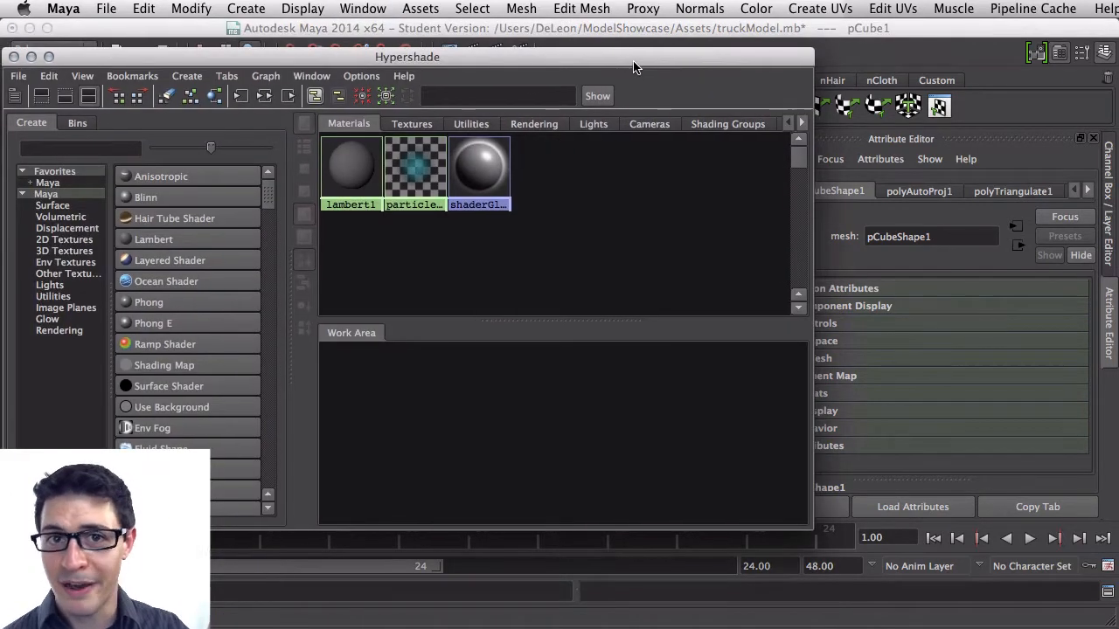
{"action": "left_click_drag", "start_coordinate": [631, 59], "coordinate": [665, 50]}
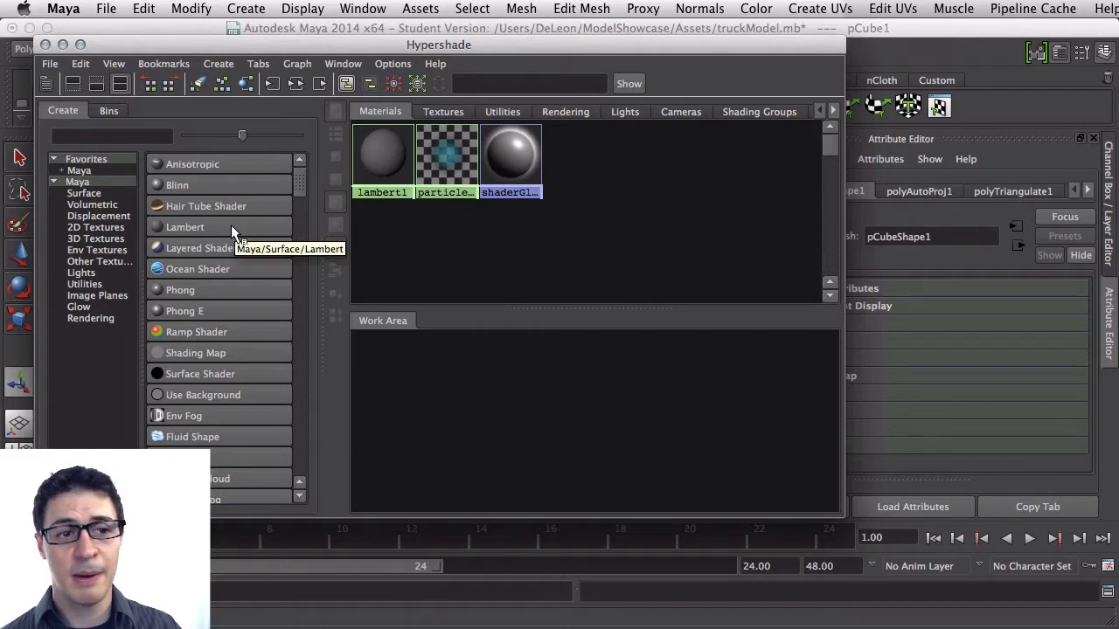
{"action": "left_click", "coordinate": [86, 159]}
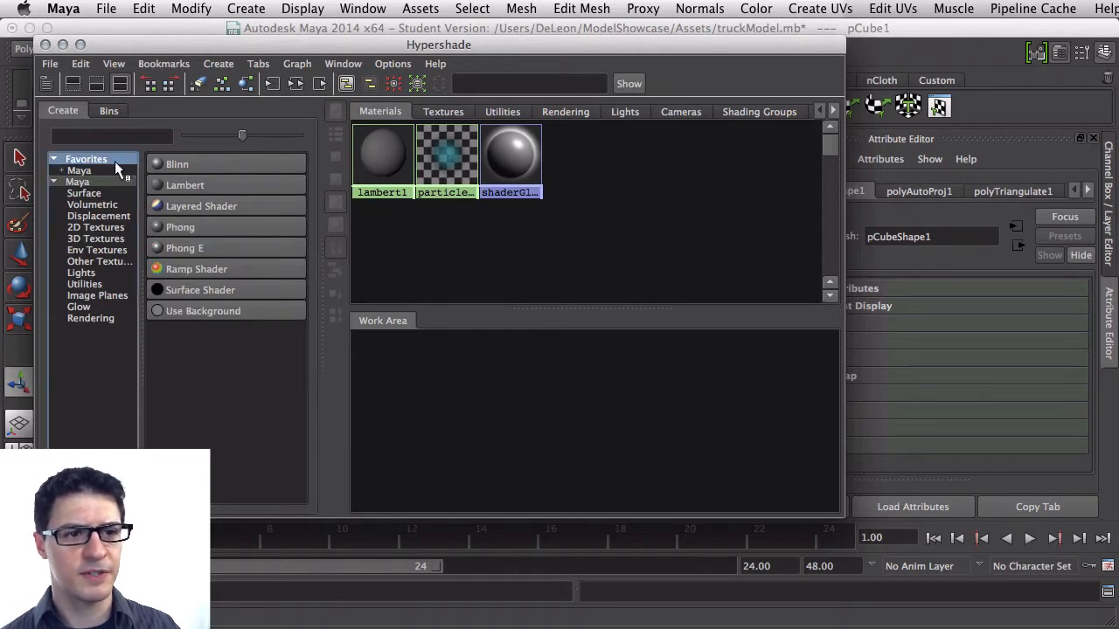
{"action": "left_click", "coordinate": [215, 183]}
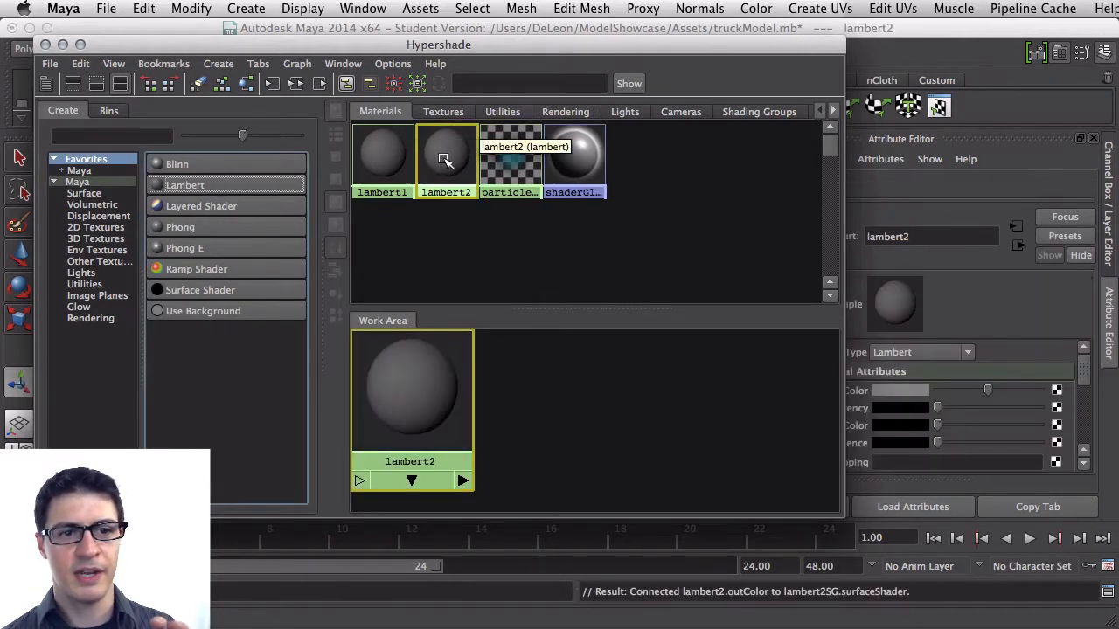
{"action": "left_click_drag", "start_coordinate": [564, 49], "coordinate": [541, 59]}
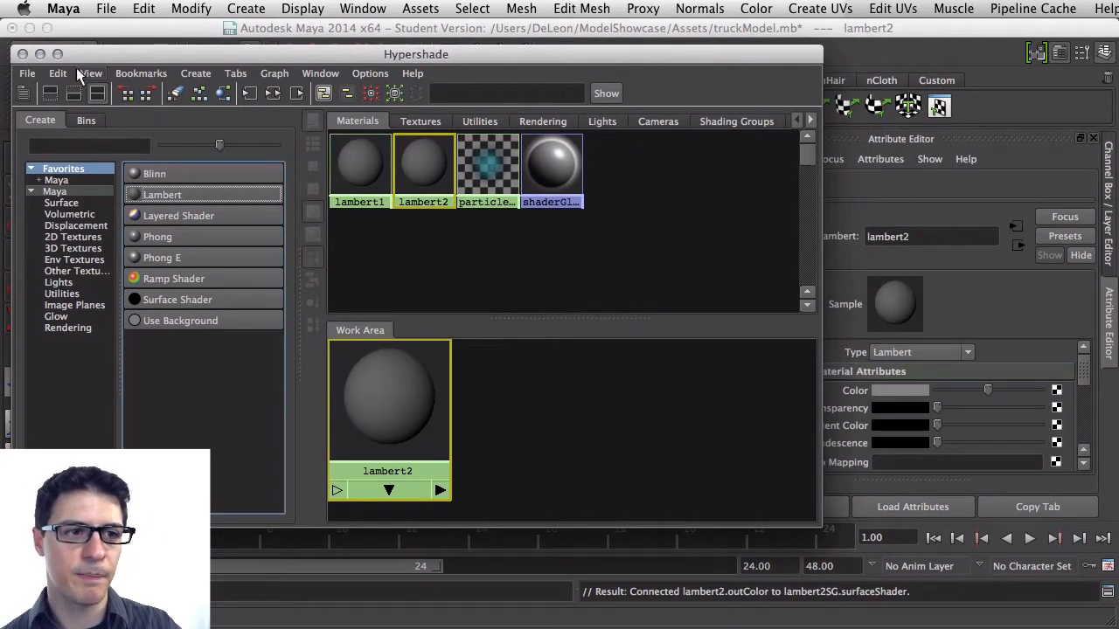
{"action": "left_click", "coordinate": [22, 54]}
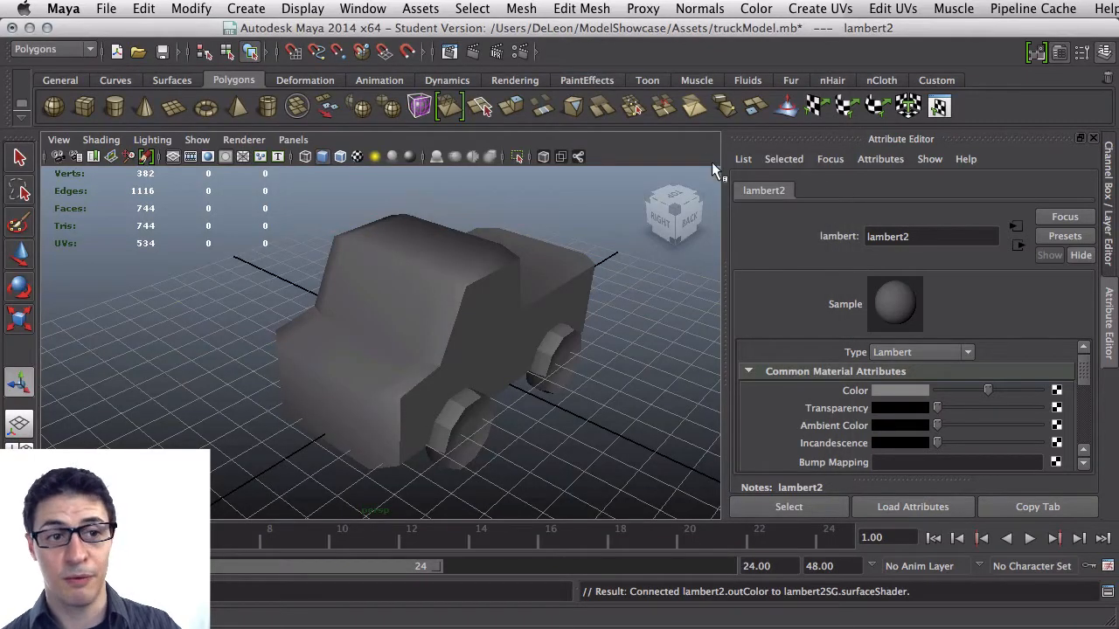
Rename the new Lambert material to truckArt
{"action": "left_click", "coordinate": [362, 8]}
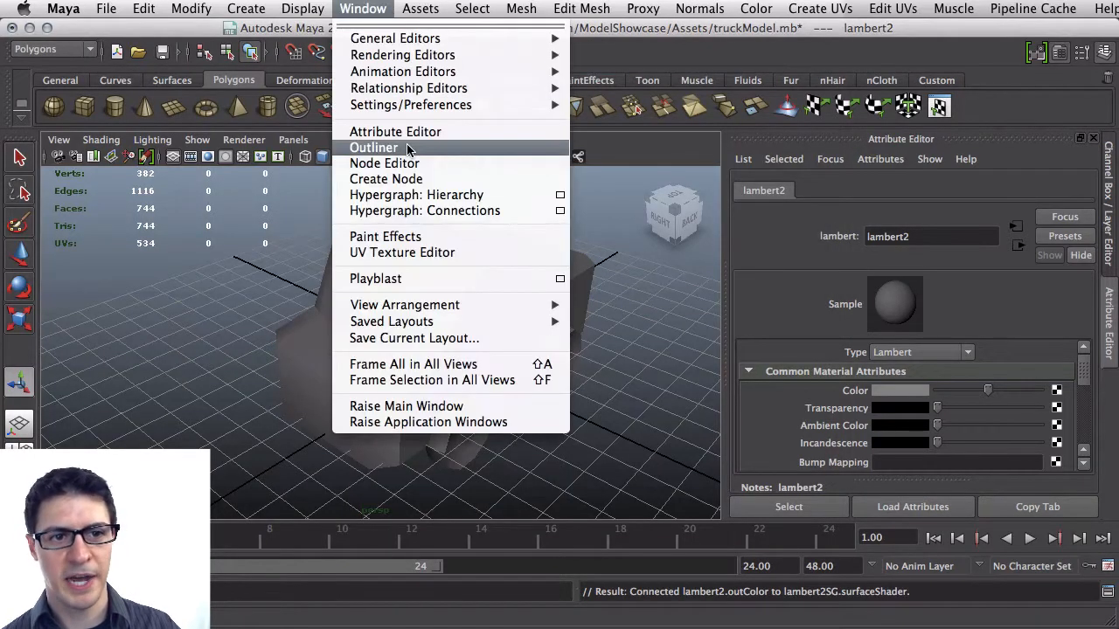
{"action": "double_click", "coordinate": [929, 230]}
{"action": "type", "text": "t"}
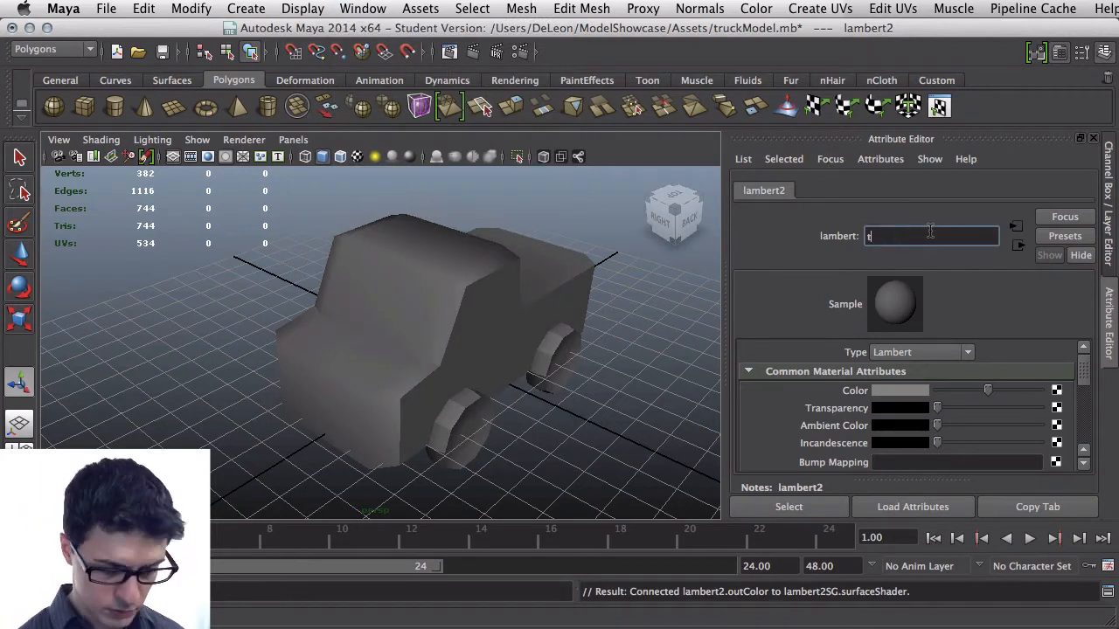
{"action": "type", "text": "ruckAr"}
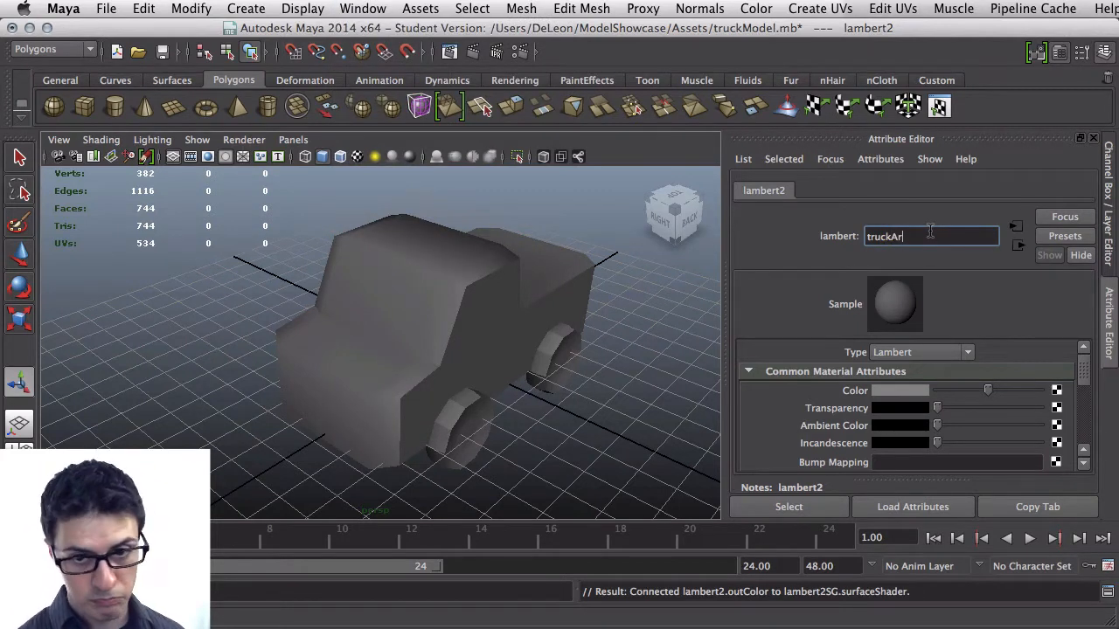
{"action": "type", "text": "t"}
{"action": "key", "text": "Return"}
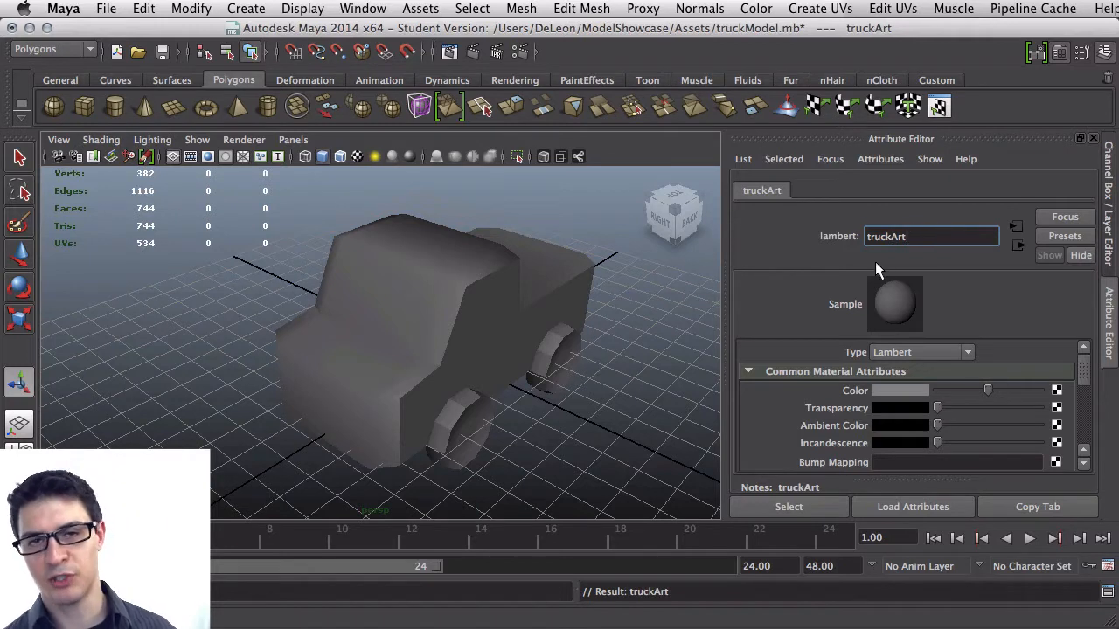
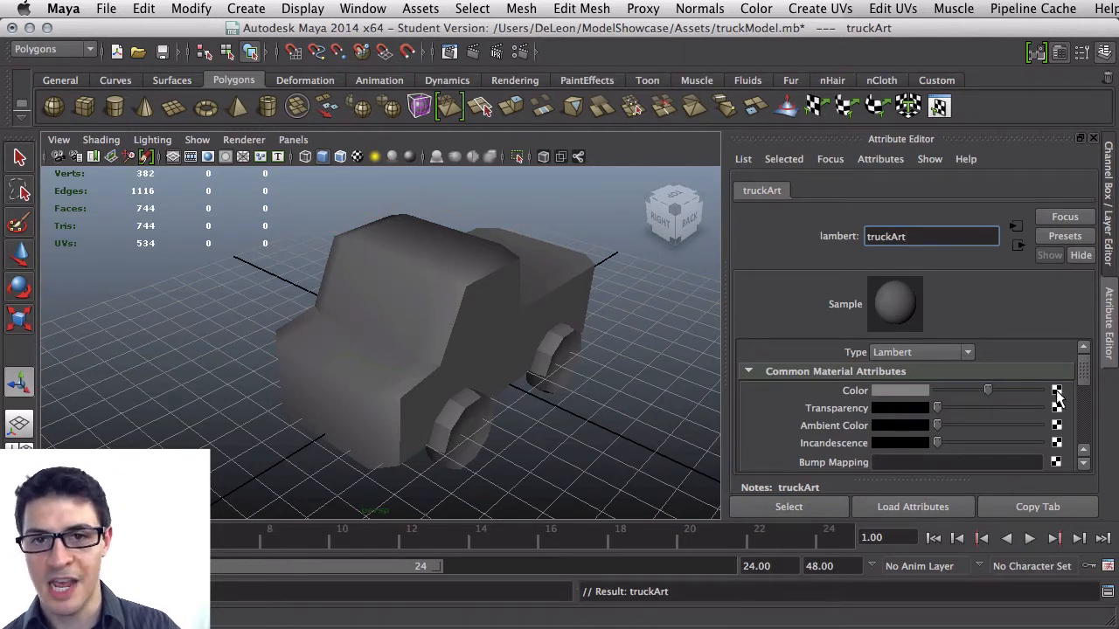
Connect a File texture node to the truckArt material's Color attribute
{"action": "left_click", "coordinate": [1057, 393]}
{"action": "left_click_drag", "start_coordinate": [627, 136], "coordinate": [575, 36]}
{"action": "left_click_drag", "start_coordinate": [700, 628], "coordinate": [707, 600]}
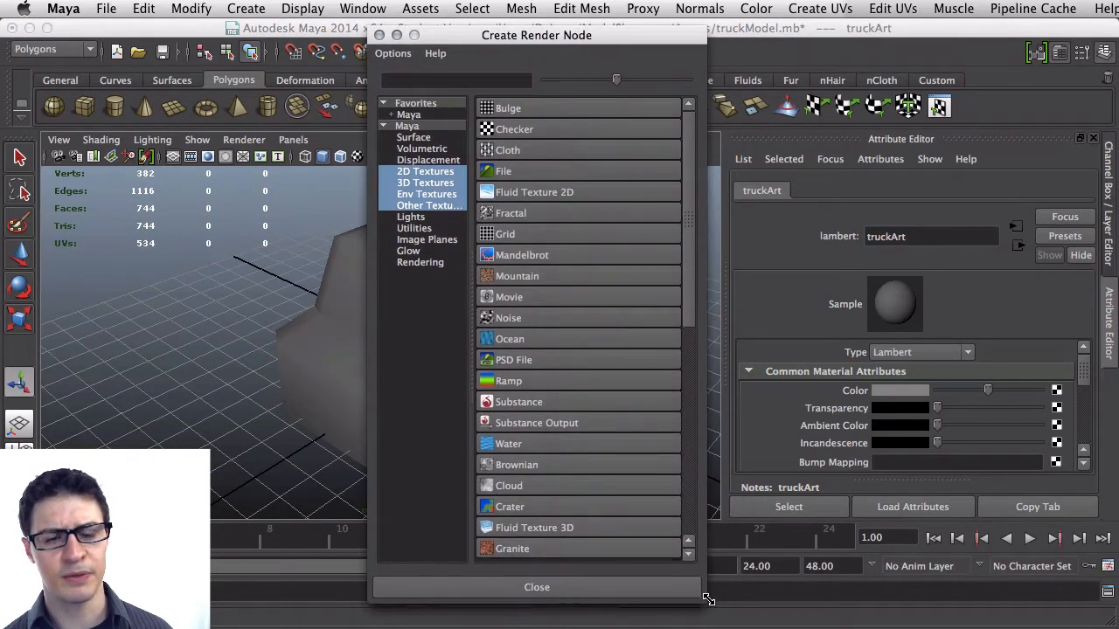
{"action": "scroll", "coordinate": [612, 218], "scroll_direction": "down", "scroll_amount": 5}
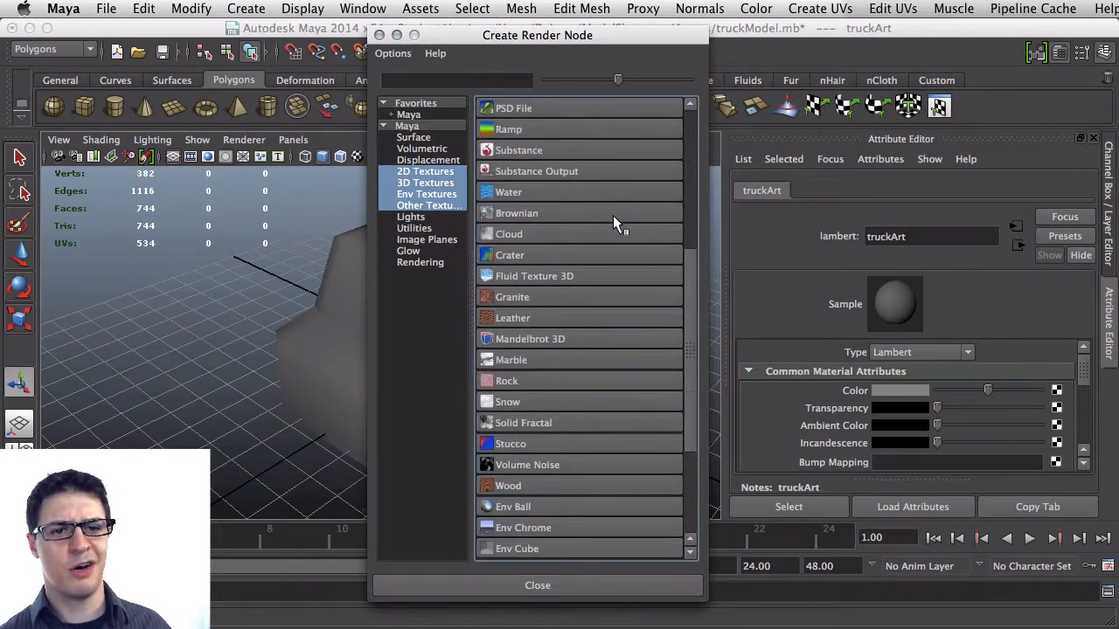
{"action": "scroll", "coordinate": [616, 223], "scroll_direction": "up", "scroll_amount": 5}
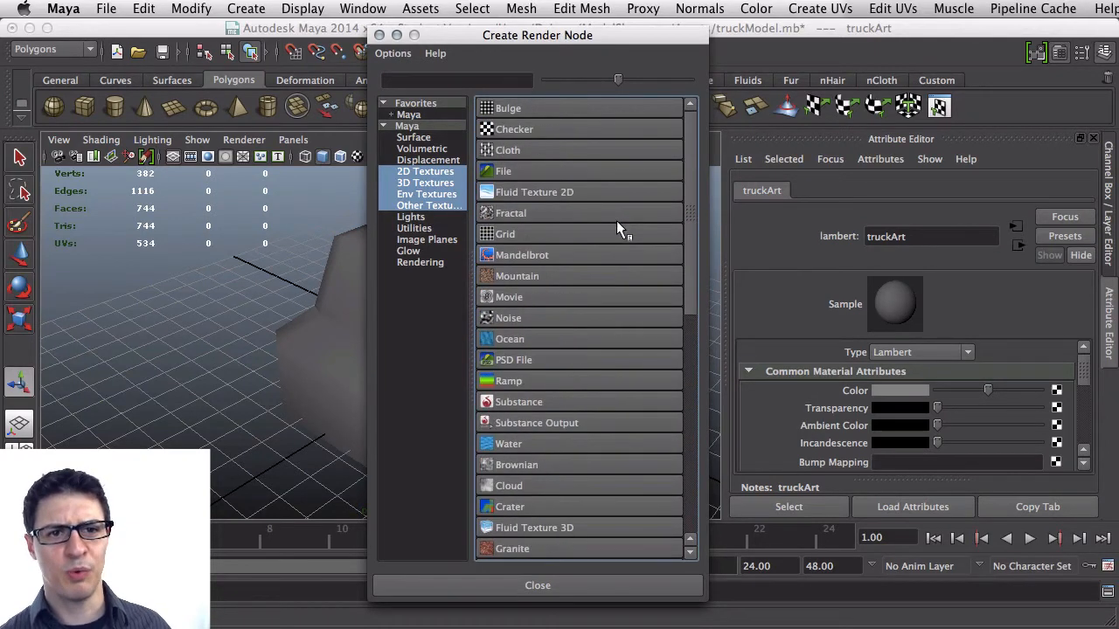
{"action": "left_click", "coordinate": [579, 172]}
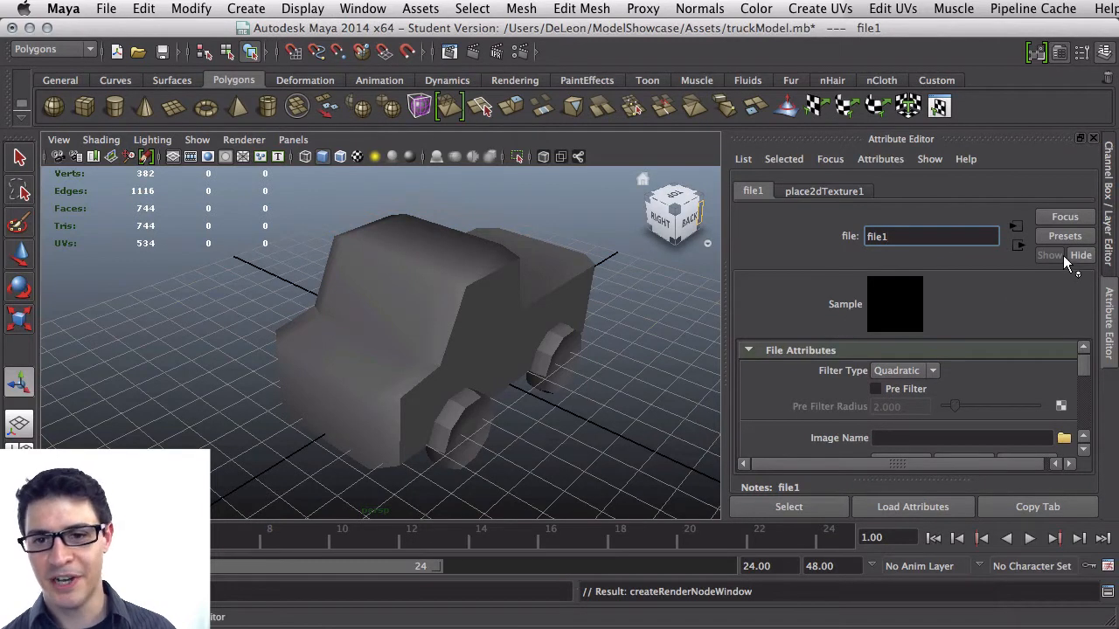
Load truckTexture.png from the ModelShowcase Assets folder as the file texture's image
{"action": "scroll", "coordinate": [855, 372], "scroll_direction": "down", "scroll_amount": 2}
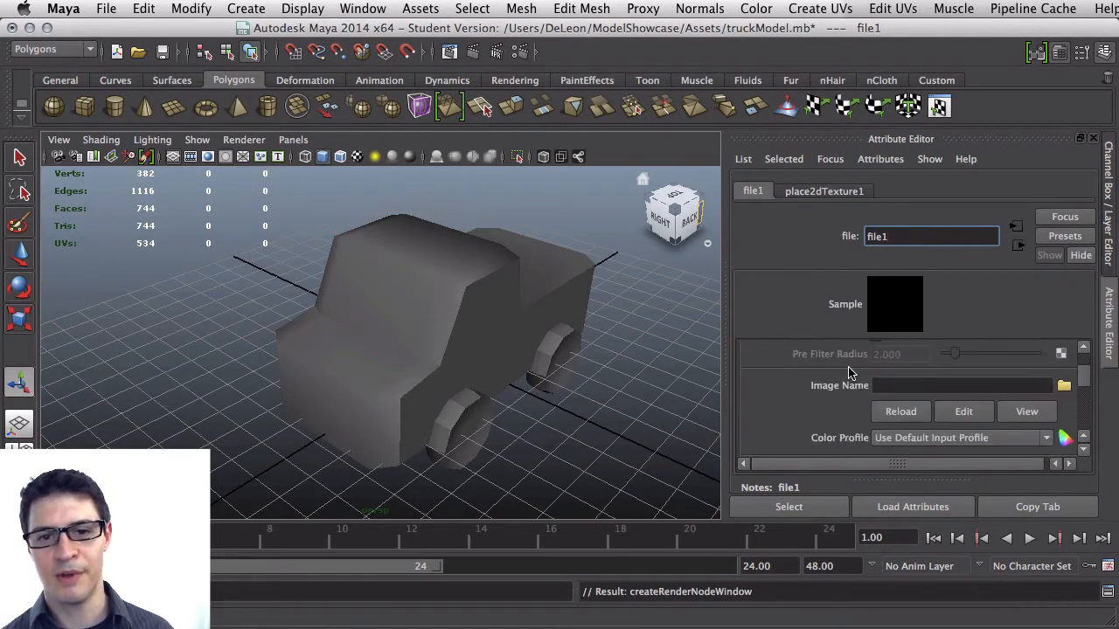
{"action": "scroll", "coordinate": [835, 358], "scroll_direction": "up", "scroll_amount": 2}
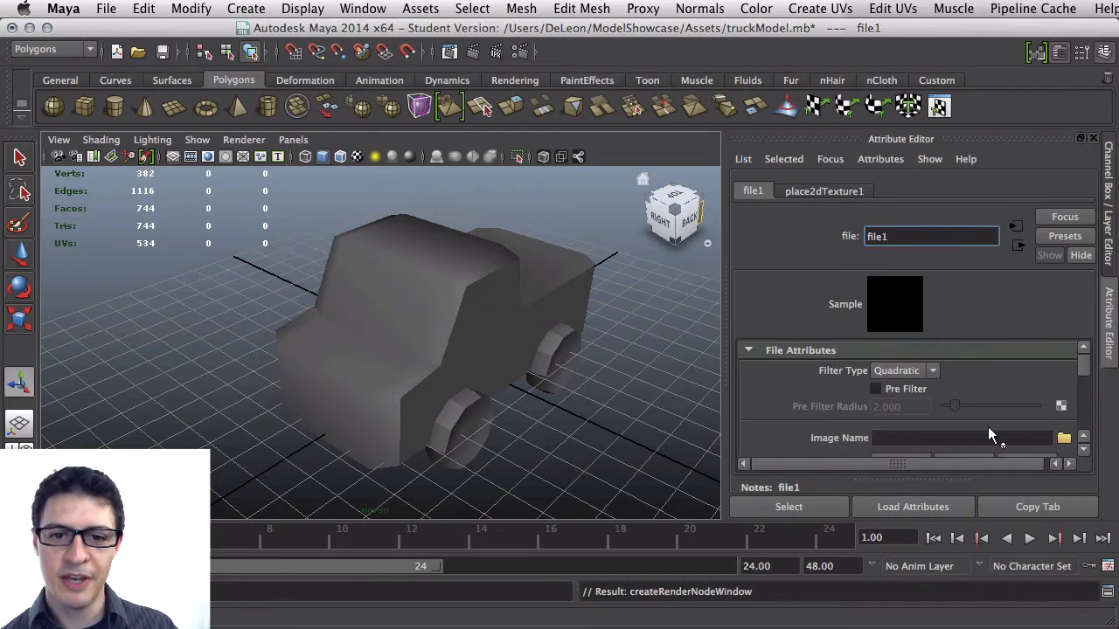
{"action": "scroll", "coordinate": [1058, 435], "scroll_direction": "down", "scroll_amount": 2}
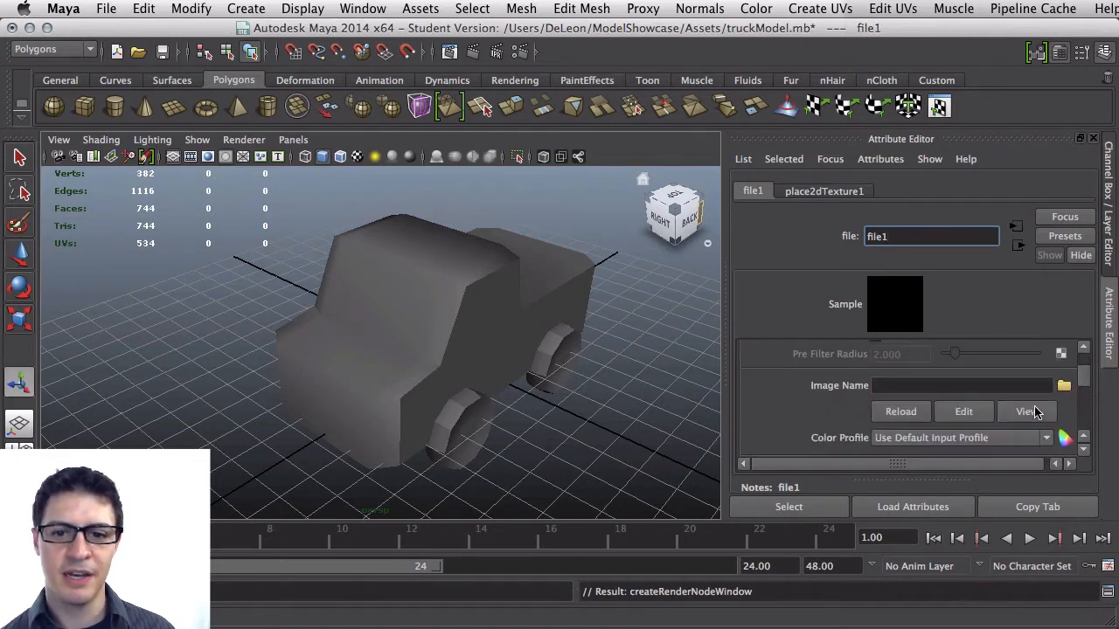
{"action": "left_click", "coordinate": [1064, 387]}
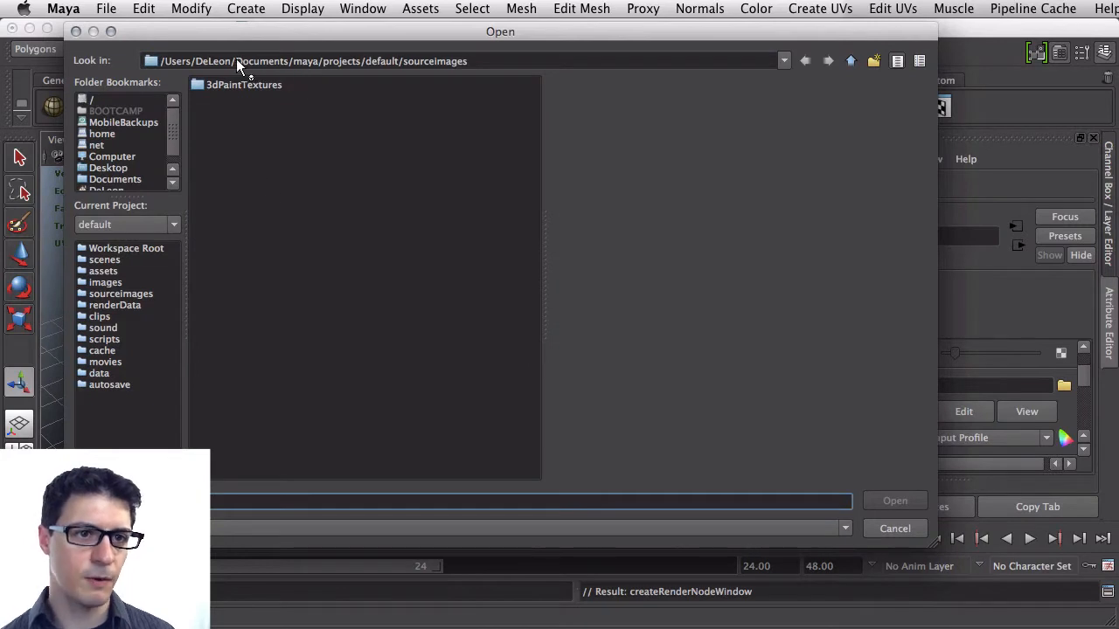
{"action": "left_click_drag", "start_coordinate": [236, 58], "coordinate": [564, 46]}
{"action": "key", "text": "BackSpace"}
{"action": "key", "text": "Return"}
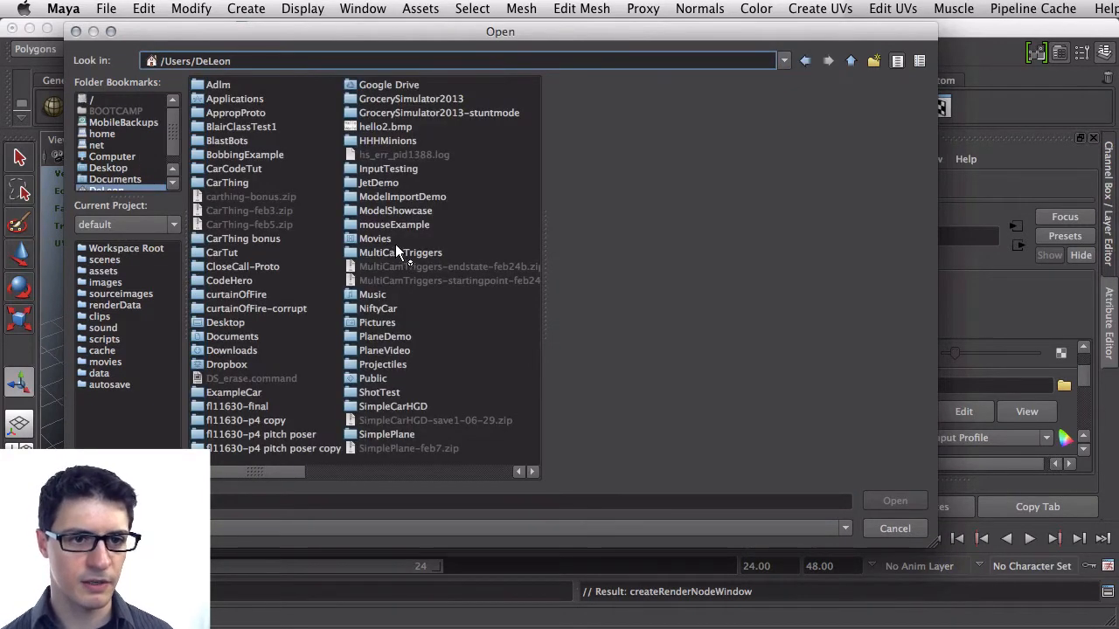
{"action": "double_click", "coordinate": [397, 211]}
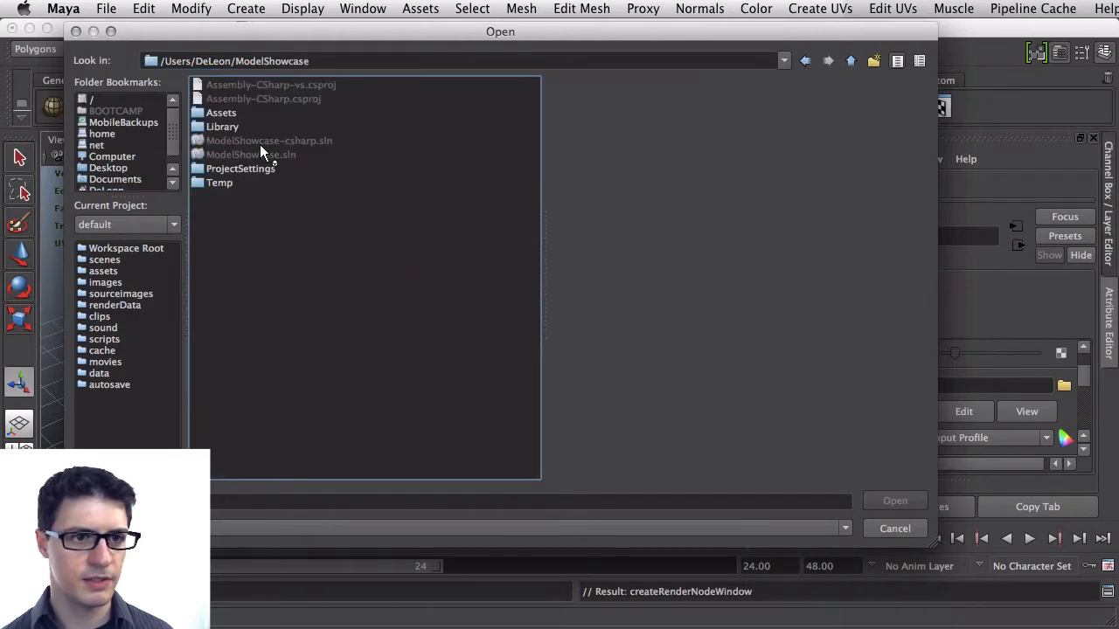
{"action": "double_click", "coordinate": [245, 116]}
{"action": "left_click", "coordinate": [257, 141]}
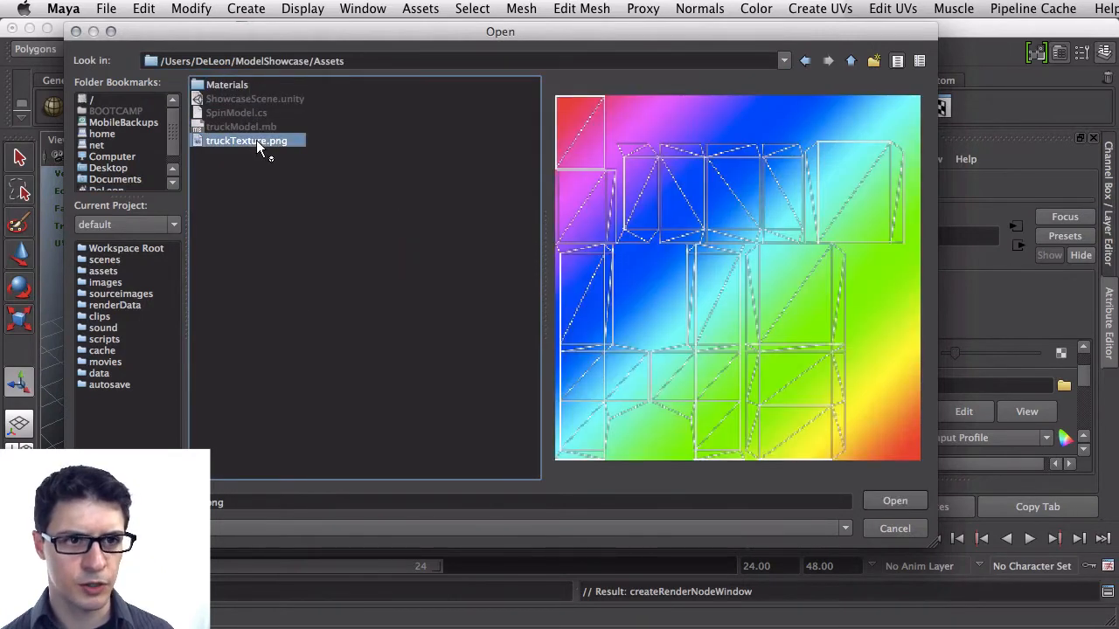
{"action": "left_click", "coordinate": [892, 501]}
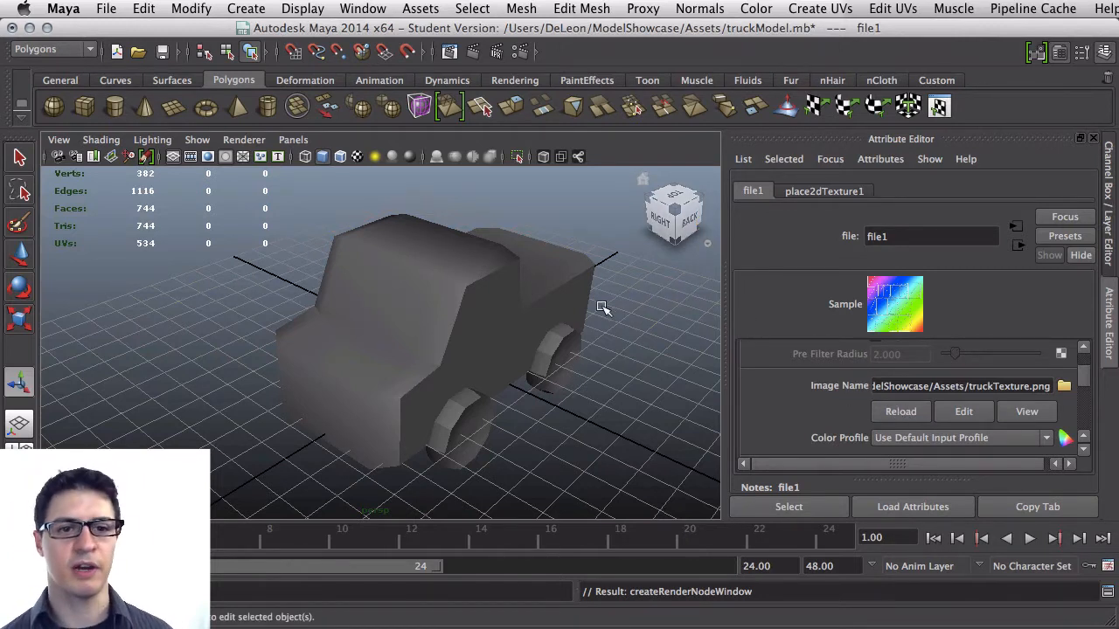
Assign the existing truckArt material to the truck mesh and turn on textured display in the viewport
{"action": "left_click", "coordinate": [512, 320]}
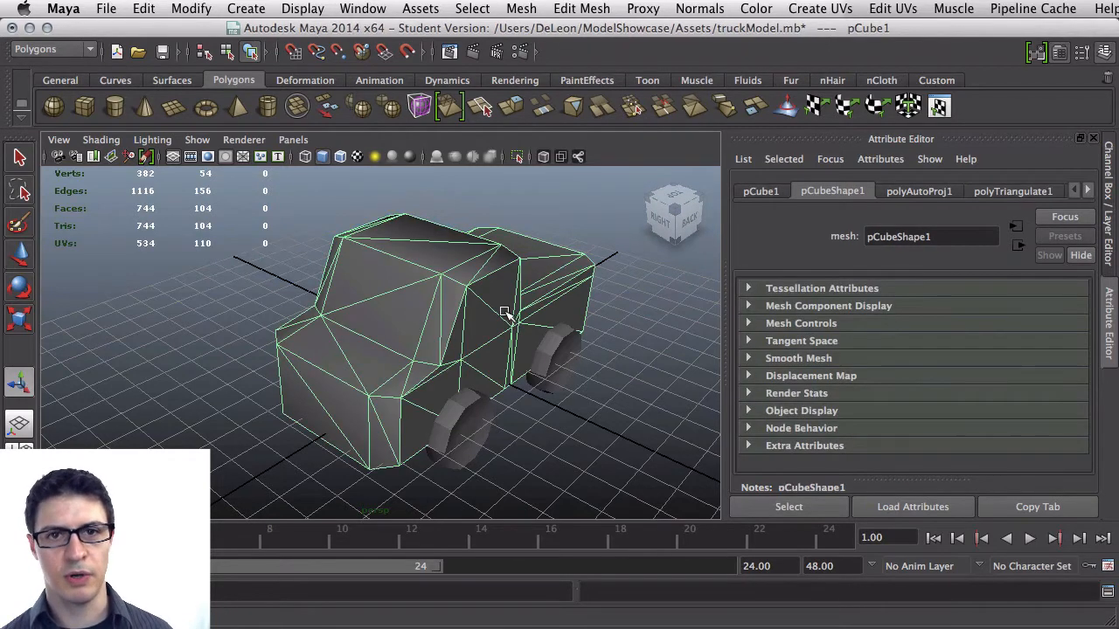
{"action": "right_click_drag", "start_coordinate": [504, 309], "coordinate": [549, 291]}
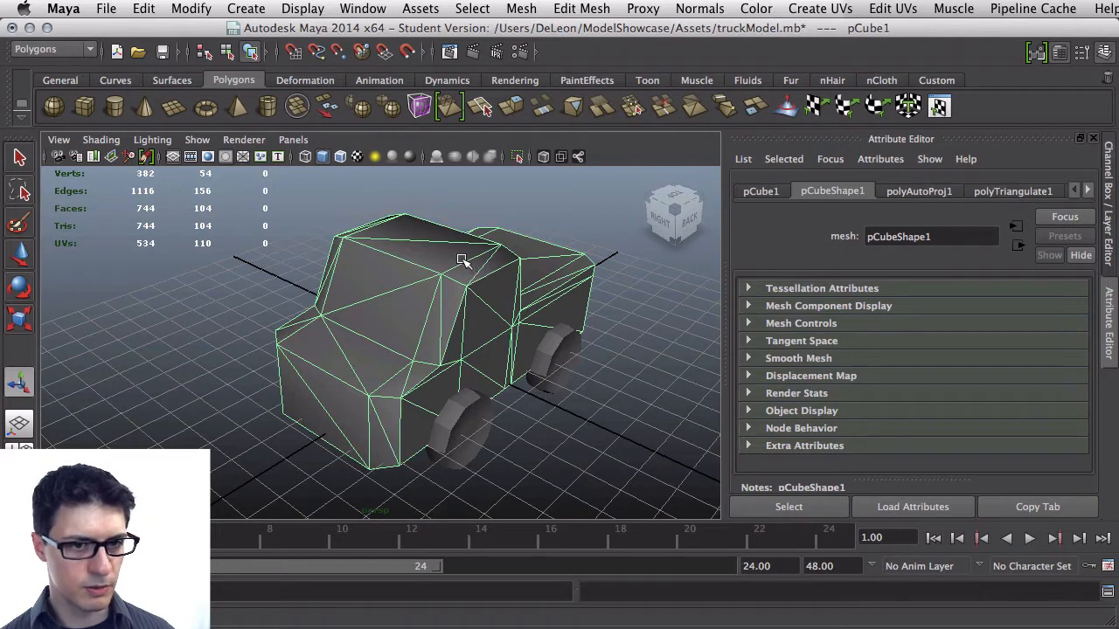
{"action": "right_click_drag", "start_coordinate": [462, 255], "coordinate": [510, 606]}
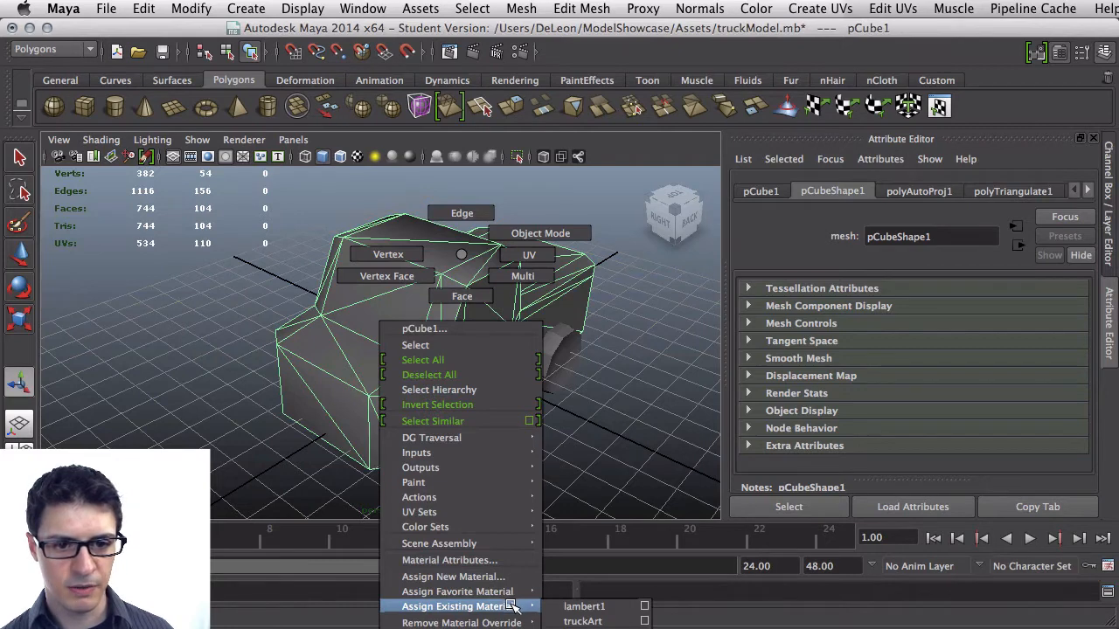
{"action": "right_click_drag", "start_coordinate": [509, 606], "coordinate": [610, 622]}
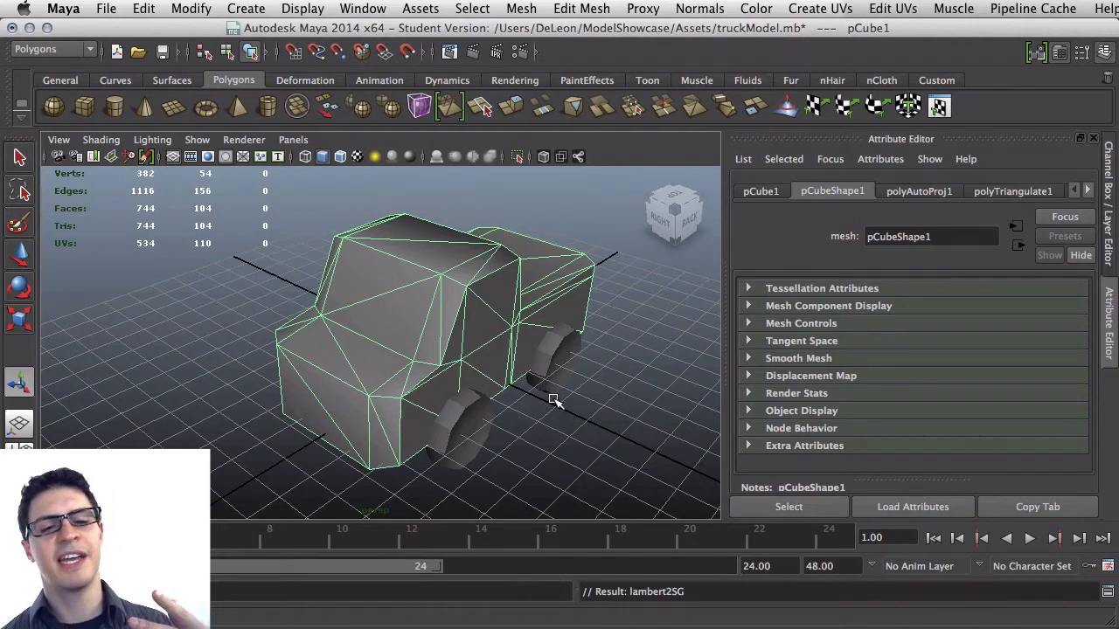
{"action": "left_click", "coordinate": [358, 157]}
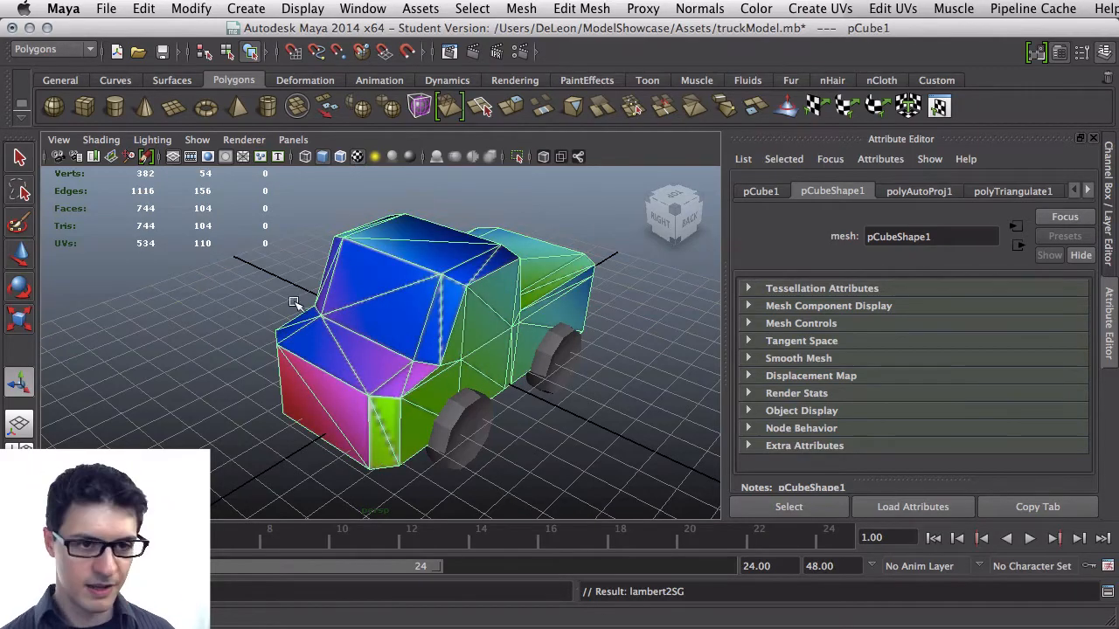
{"action": "left_click_drag", "start_coordinate": [294, 303], "coordinate": [447, 365], "text": "alt"}
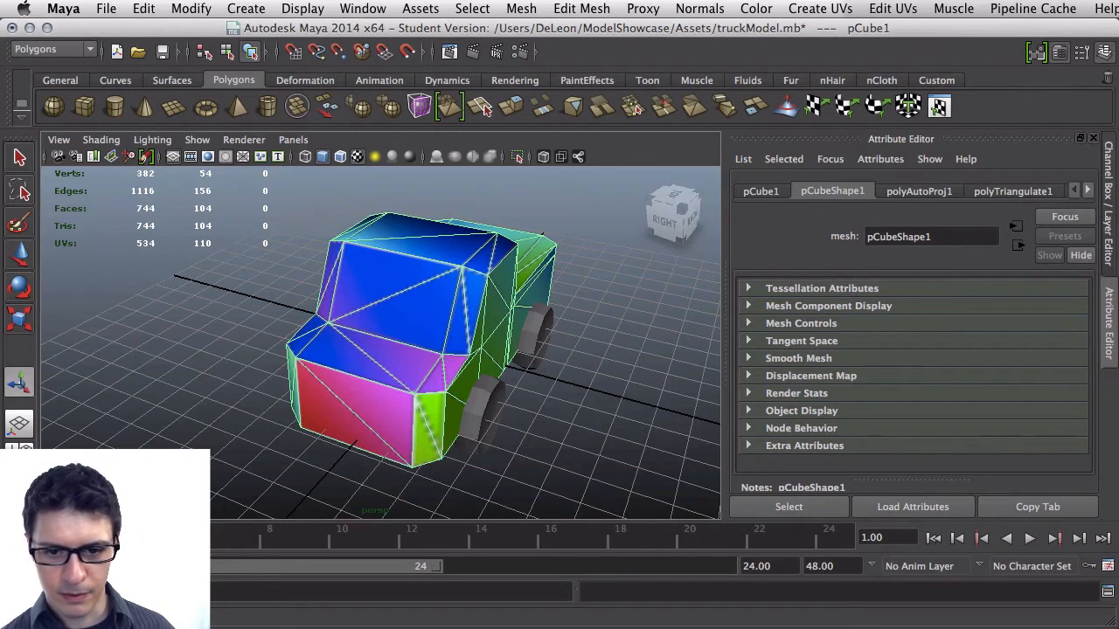
Reveal truckTexture in Finder from Unity's project panel and open it with Adobe Photoshop CS5
{"action": "key", "text": "super+Tab"}
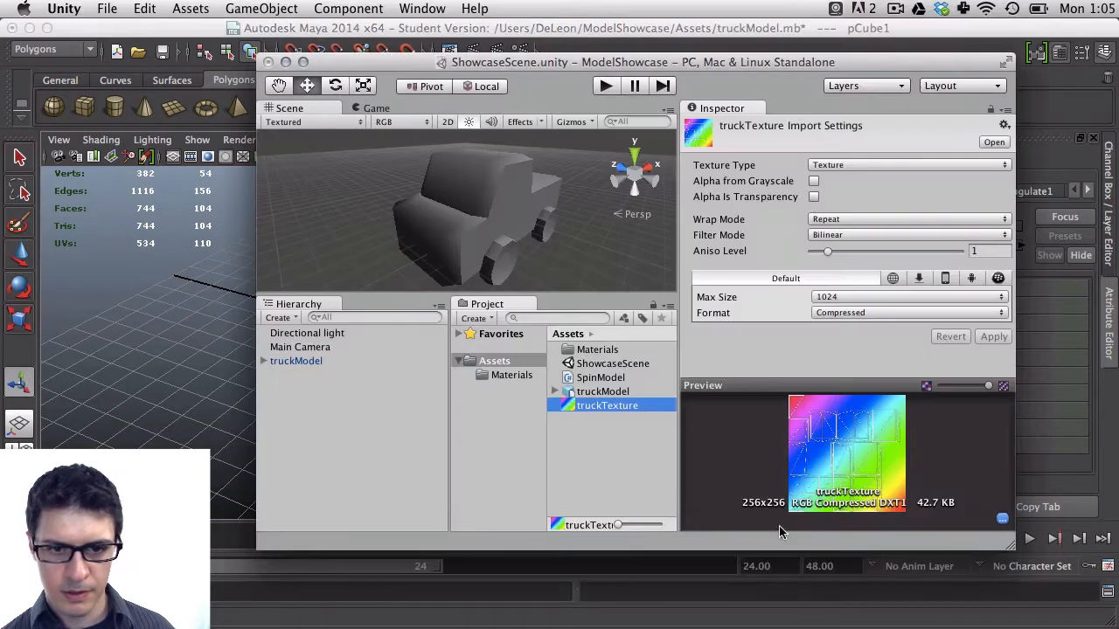
{"action": "right_click", "coordinate": [637, 408]}
{"action": "left_click", "coordinate": [664, 437]}
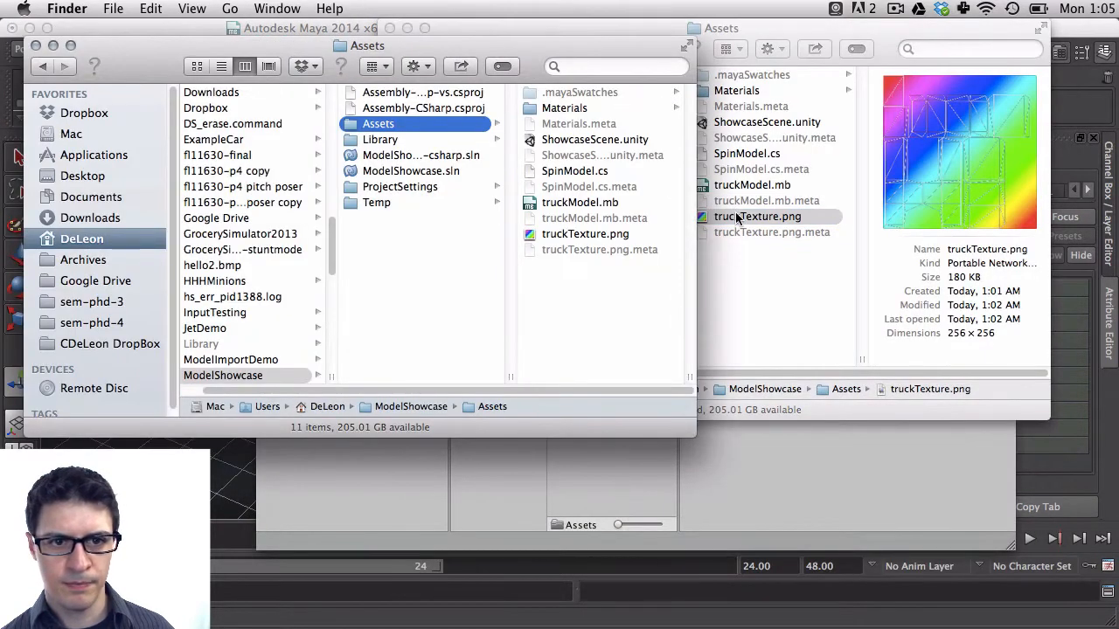
{"action": "right_click", "coordinate": [623, 238]}
{"action": "mouse_move", "coordinate": [745, 261]}
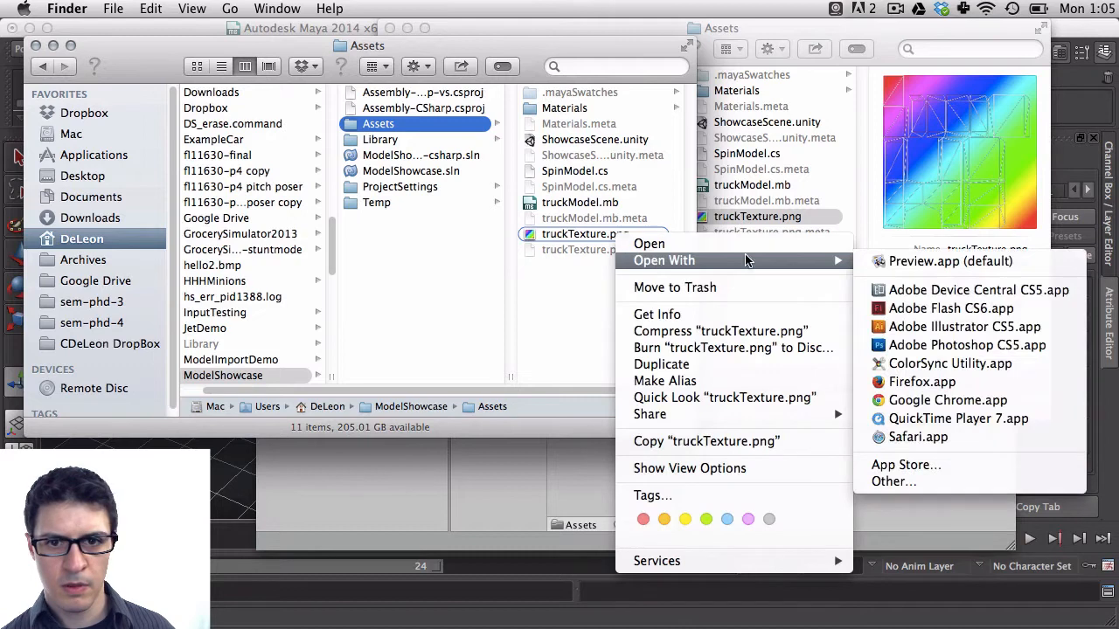
{"action": "left_click", "coordinate": [939, 346]}
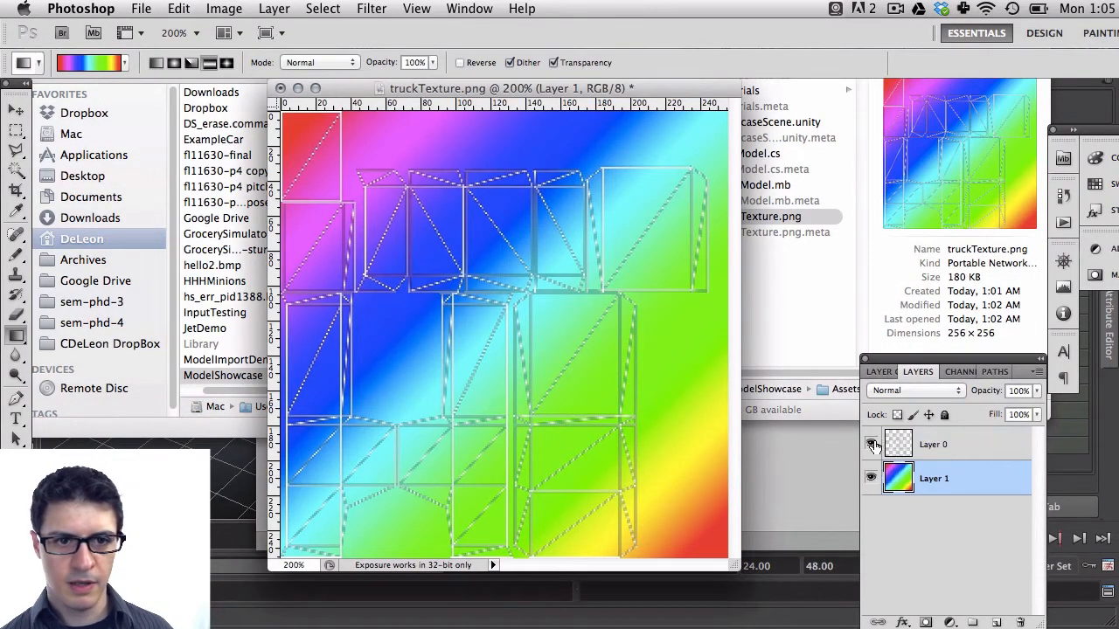
Toggle the UV wireframe layer's visibility to compare the texture with and without it
{"action": "left_click", "coordinate": [873, 444]}
{"action": "left_click", "coordinate": [872, 445]}
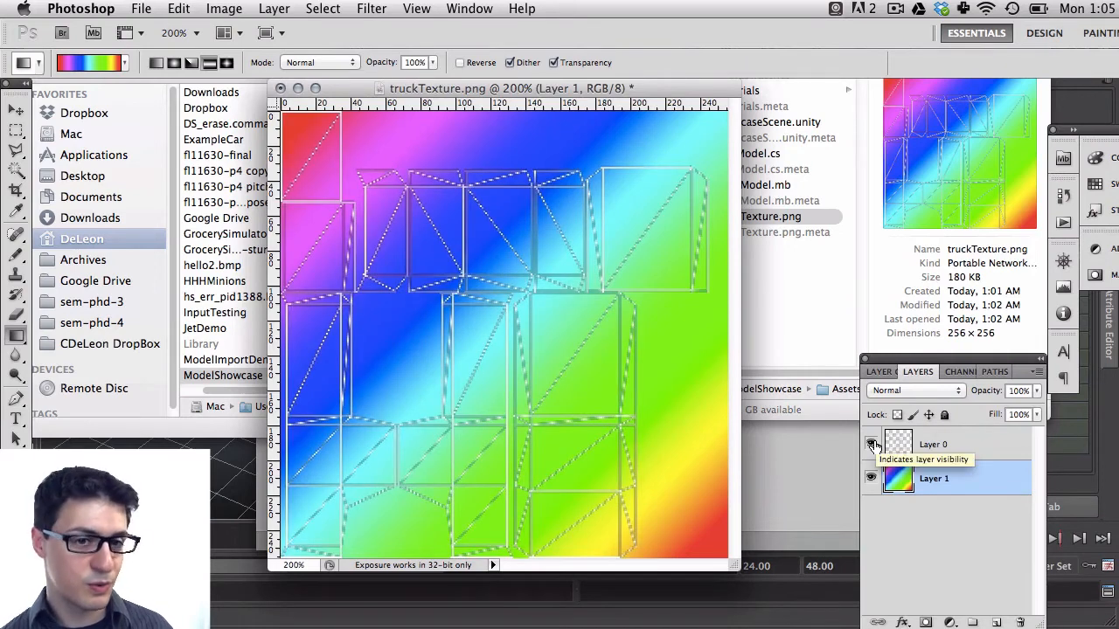
{"action": "left_click", "coordinate": [872, 445]}
{"action": "left_click", "coordinate": [873, 445]}
{"action": "left_click", "coordinate": [874, 445]}
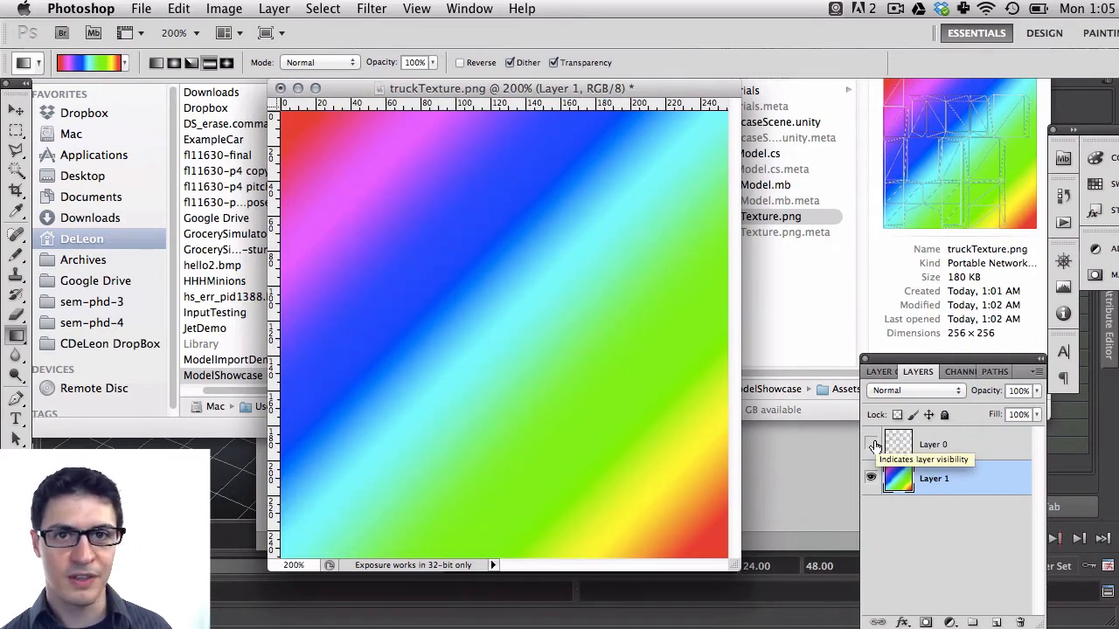
{"action": "left_click", "coordinate": [872, 445]}
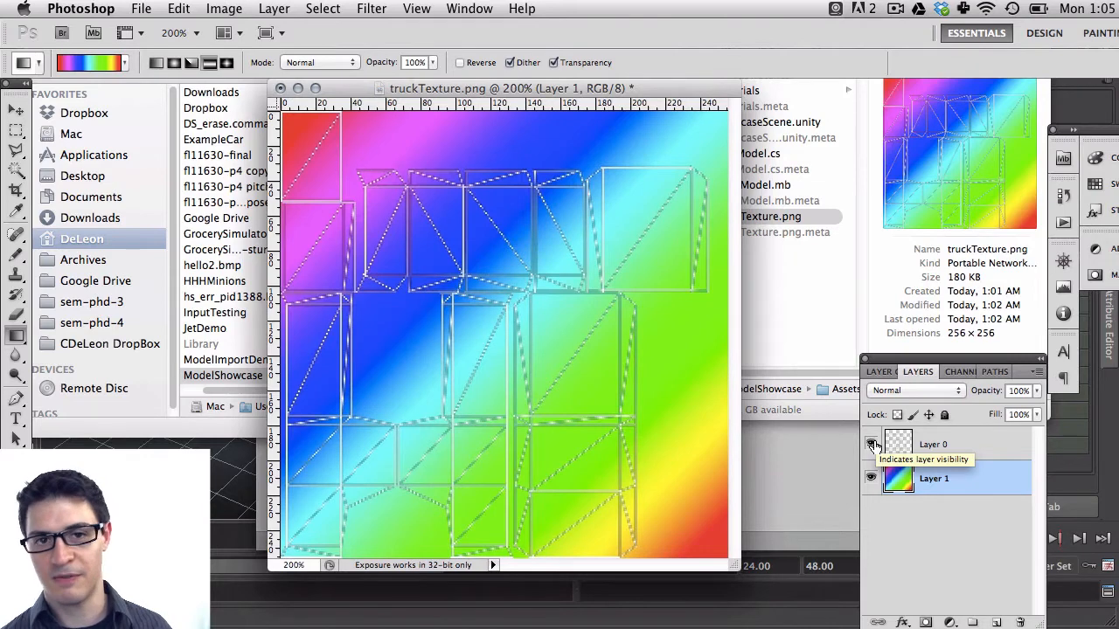
{"action": "left_click", "coordinate": [872, 445]}
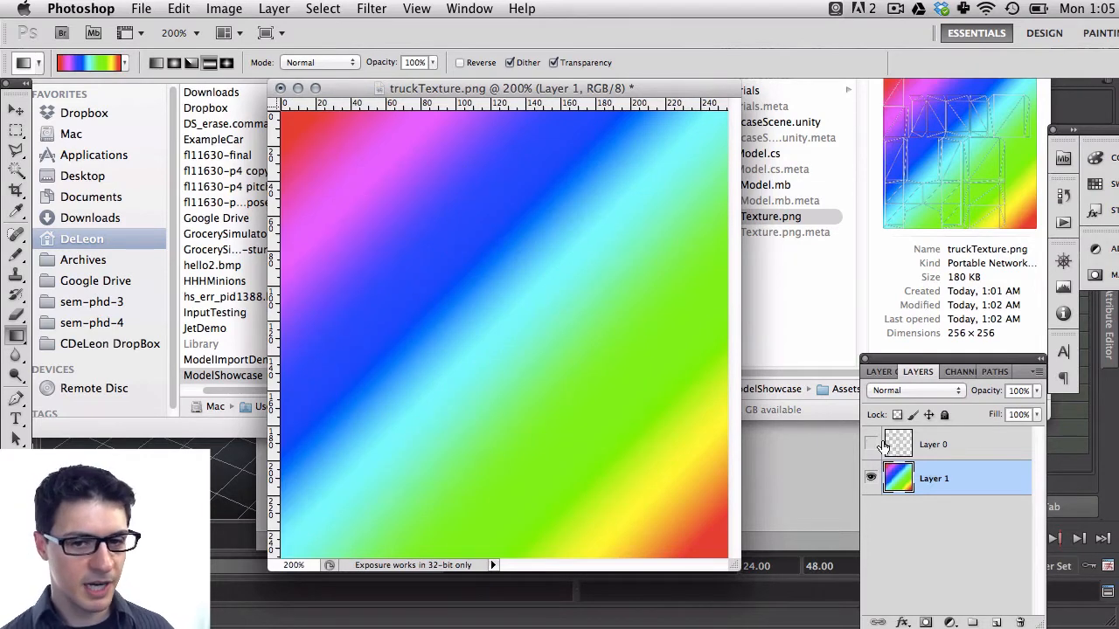
Delete Layer 0 holding the UV wireframe and save the texture file
{"action": "left_click", "coordinate": [946, 446]}
{"action": "left_click", "coordinate": [1019, 622]}
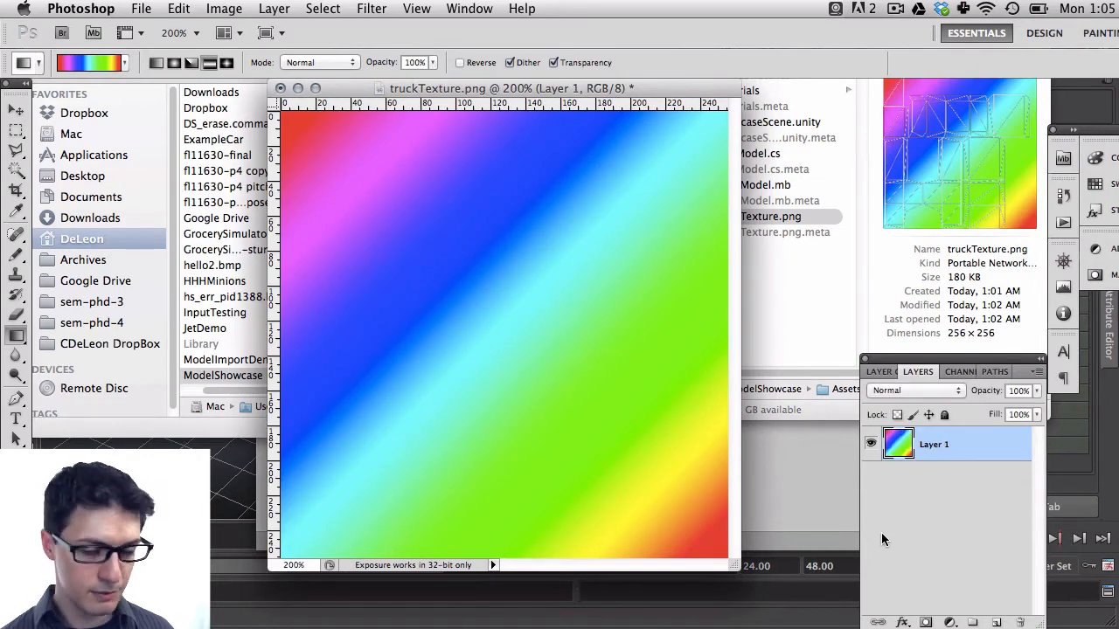
{"action": "key", "text": "super+s"}
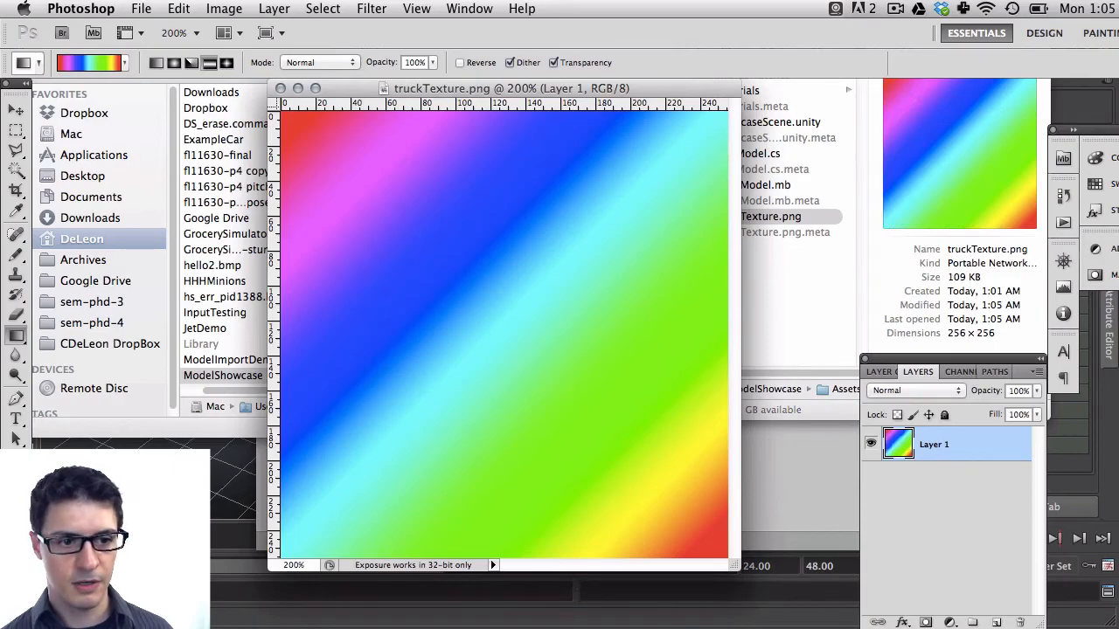
Return to Maya, open the Hypershade, select the truckArt material, and close the Hypershade
{"action": "key", "text": "super+Tab"}
{"action": "left_click", "coordinate": [411, 374]}
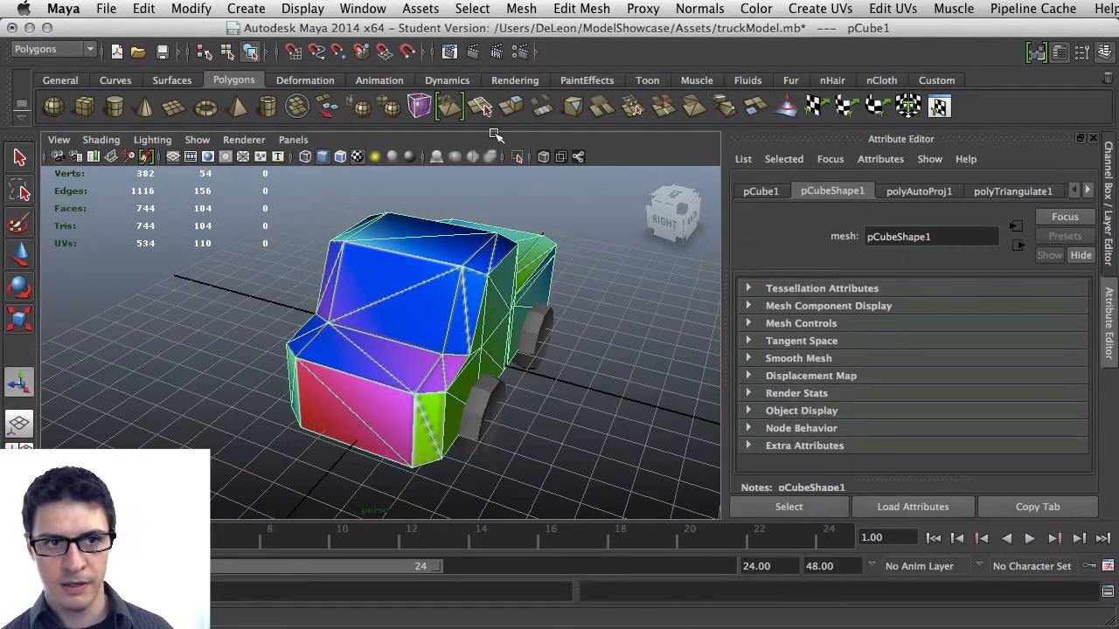
{"action": "left_click", "coordinate": [421, 7]}
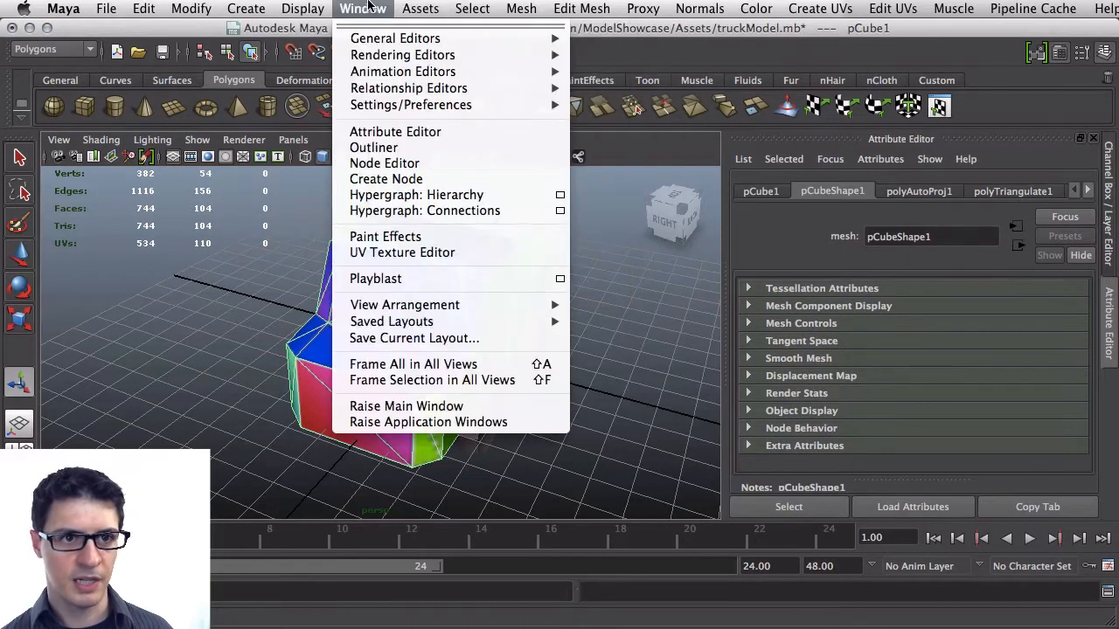
{"action": "mouse_move", "coordinate": [410, 55]}
{"action": "left_click", "coordinate": [638, 78]}
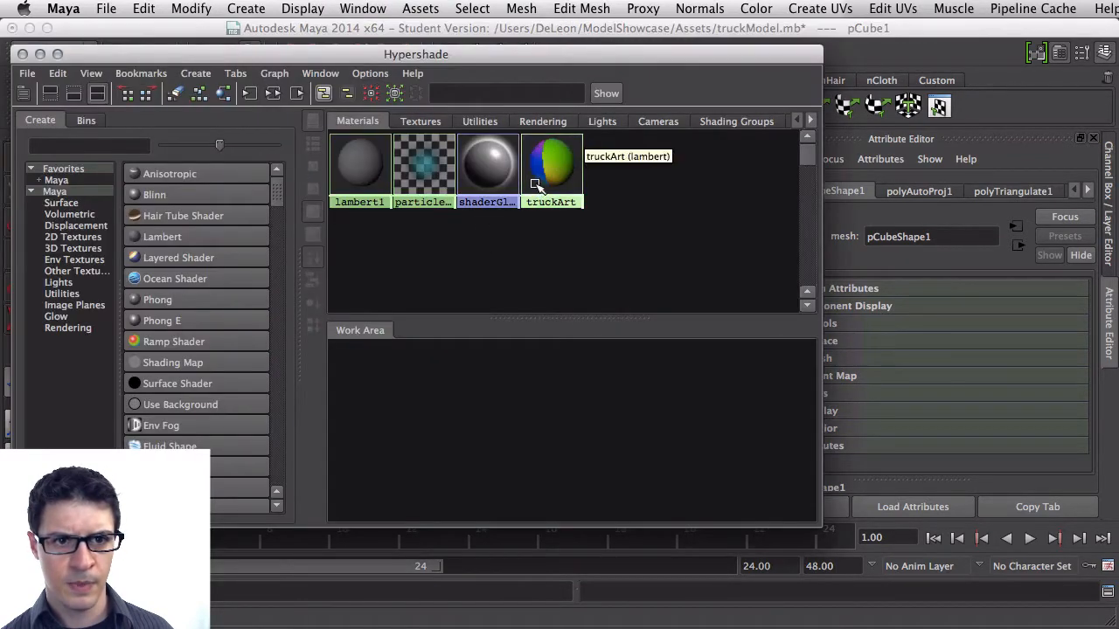
{"action": "left_click", "coordinate": [551, 166]}
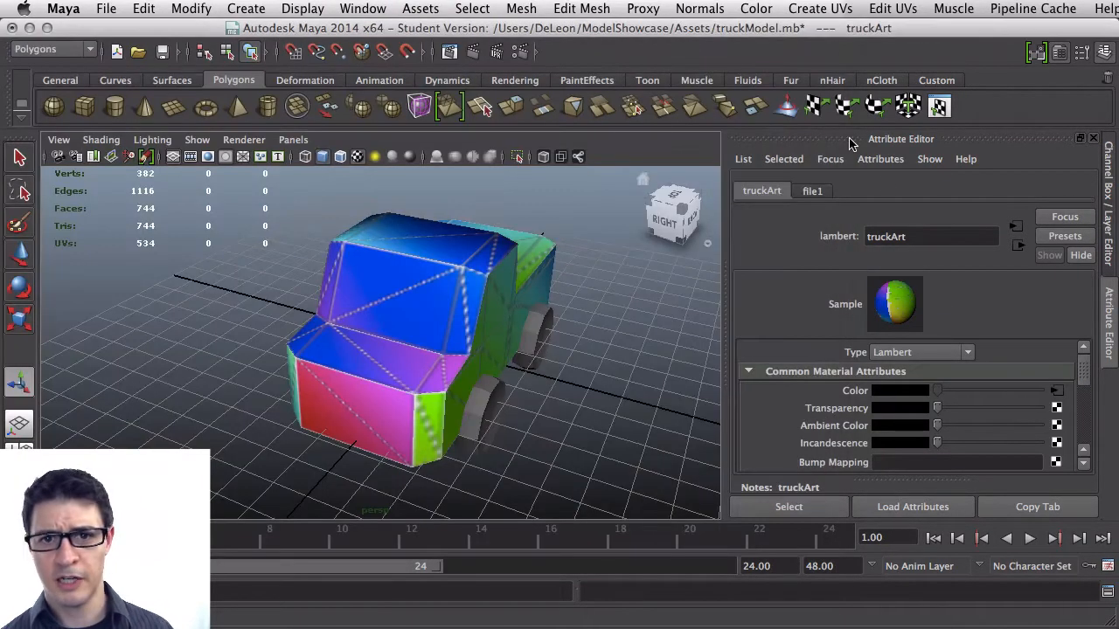
{"action": "left_click", "coordinate": [24, 54]}
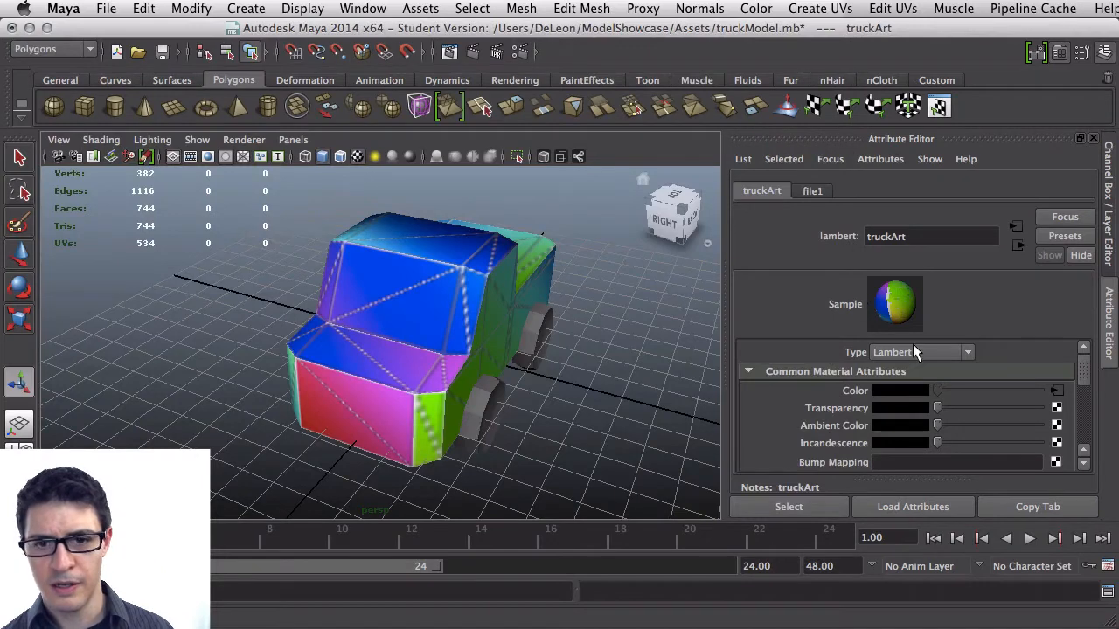
Reload the truckArt color file texture so the viewport shows the updated image
{"action": "left_click", "coordinate": [1057, 391]}
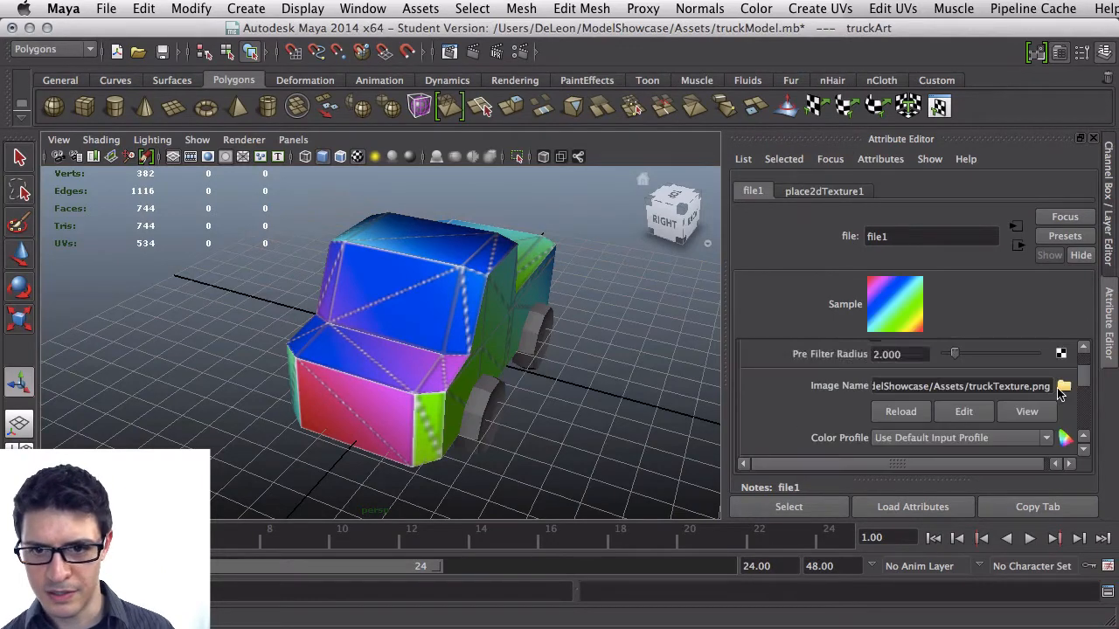
{"action": "left_click", "coordinate": [901, 415]}
{"action": "left_click_drag", "start_coordinate": [475, 312], "coordinate": [194, 255], "text": "alt"}
{"action": "left_click_drag", "start_coordinate": [280, 329], "coordinate": [475, 373], "text": "alt"}
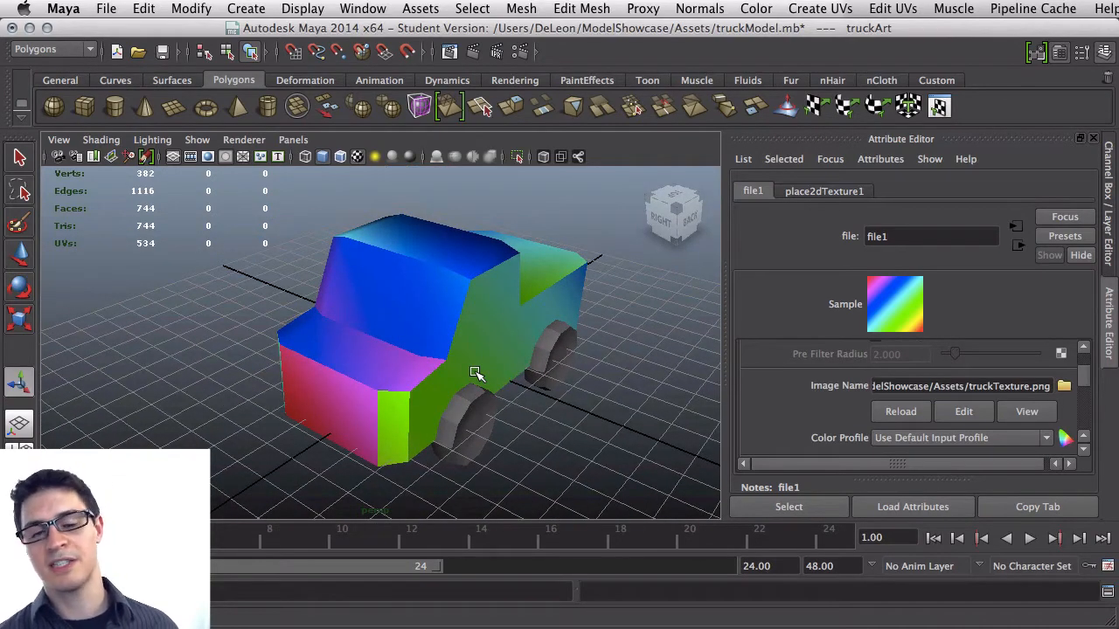
Save the Maya scene with the updated truck texture
{"action": "left_click_drag", "start_coordinate": [469, 347], "coordinate": [337, 358], "text": "alt"}
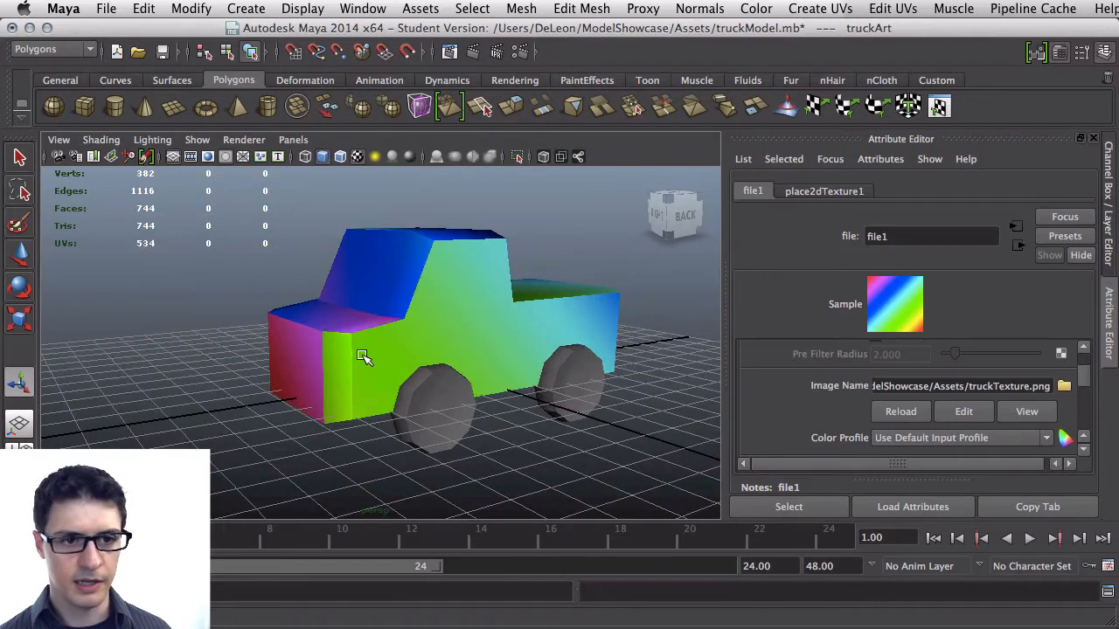
{"action": "key", "text": "super+s"}
{"action": "left_click", "coordinate": [580, 438]}
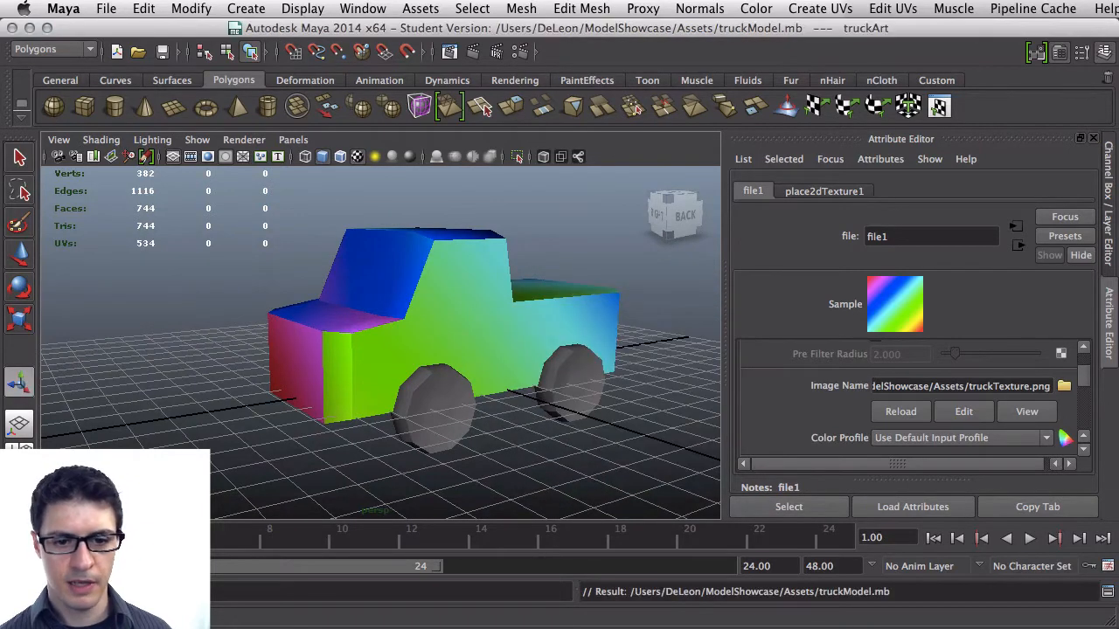
Switch to Unity and briefly play the scene to preview the textured truck, then stop playback
{"action": "key", "text": "super+Tab"}
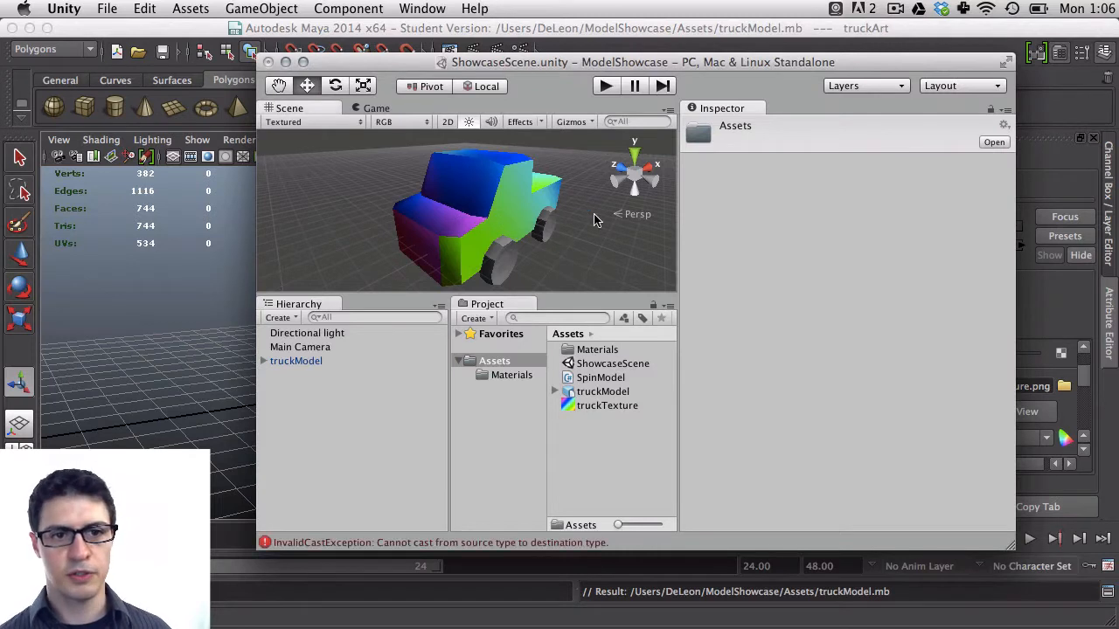
{"action": "left_click_drag", "start_coordinate": [402, 217], "coordinate": [560, 131], "text": "alt"}
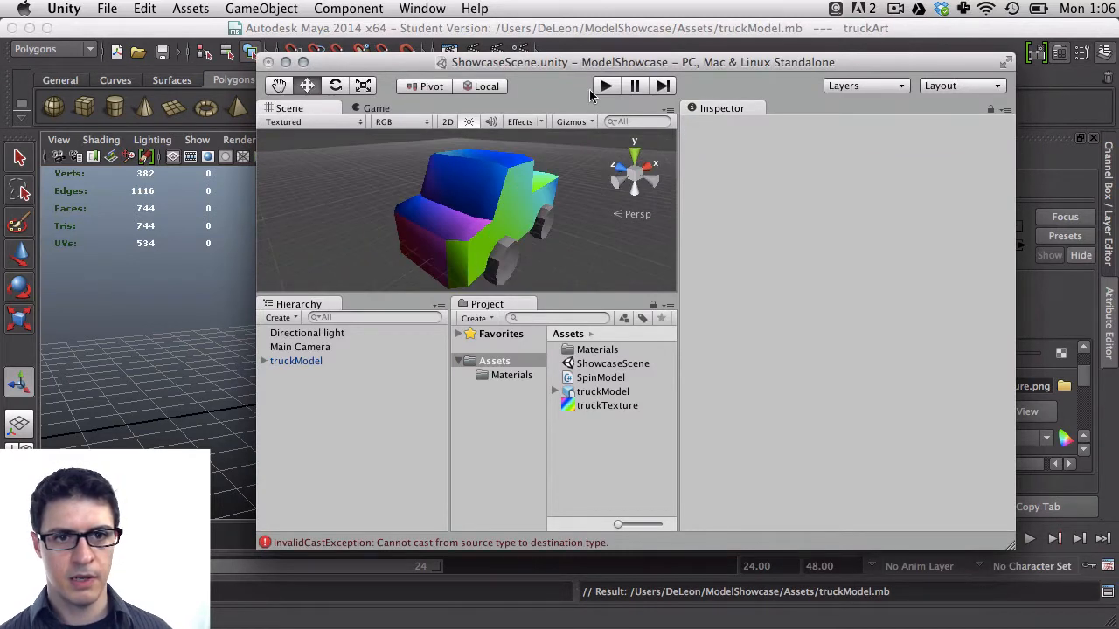
{"action": "left_click", "coordinate": [605, 85]}
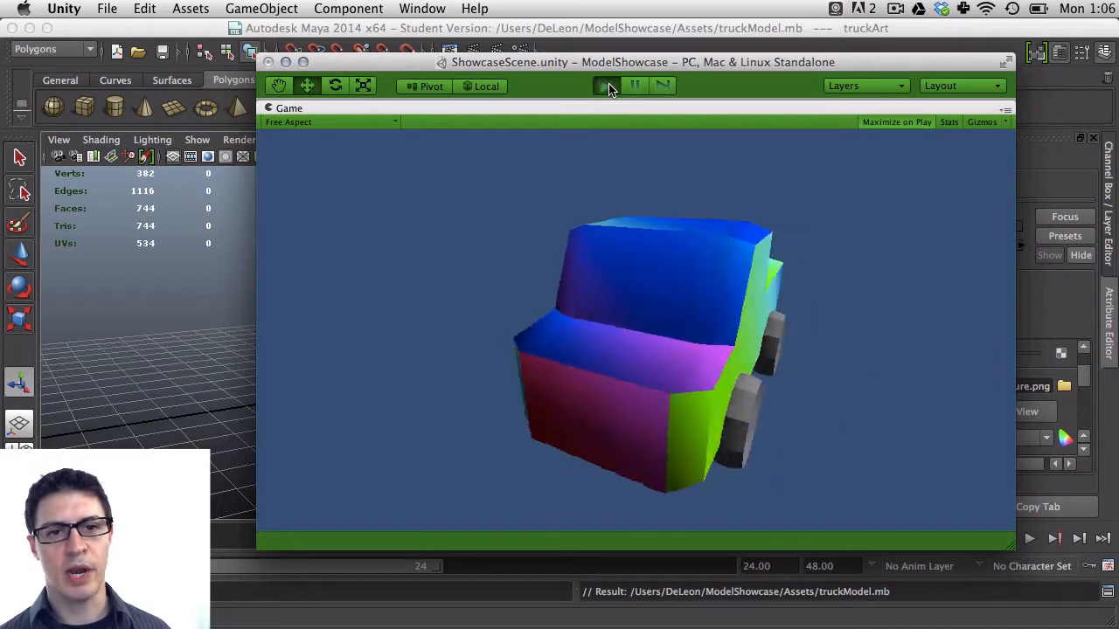
{"action": "left_click", "coordinate": [607, 85]}
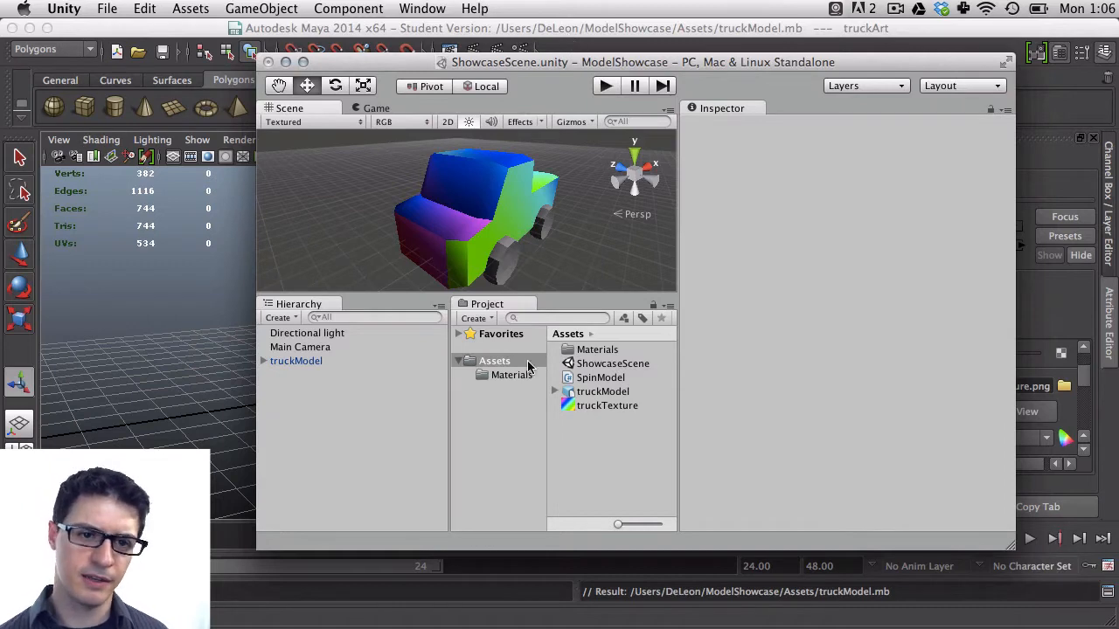
Reveal the truckTexture asset in Finder and open truckTexture.png in Photoshop
{"action": "left_click", "coordinate": [602, 406]}
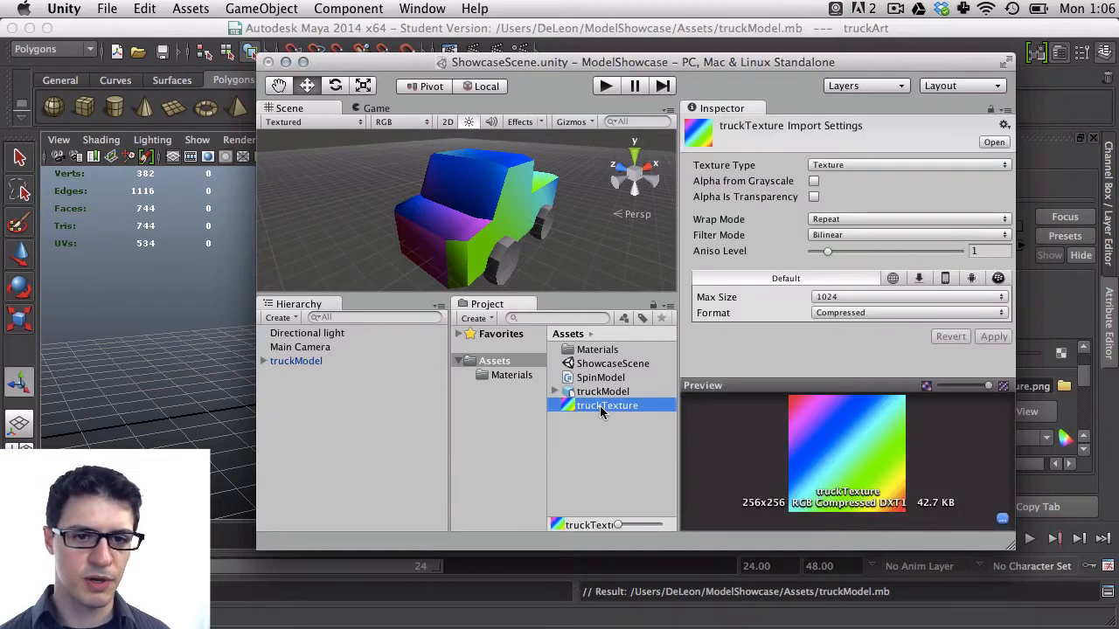
{"action": "right_click", "coordinate": [600, 405]}
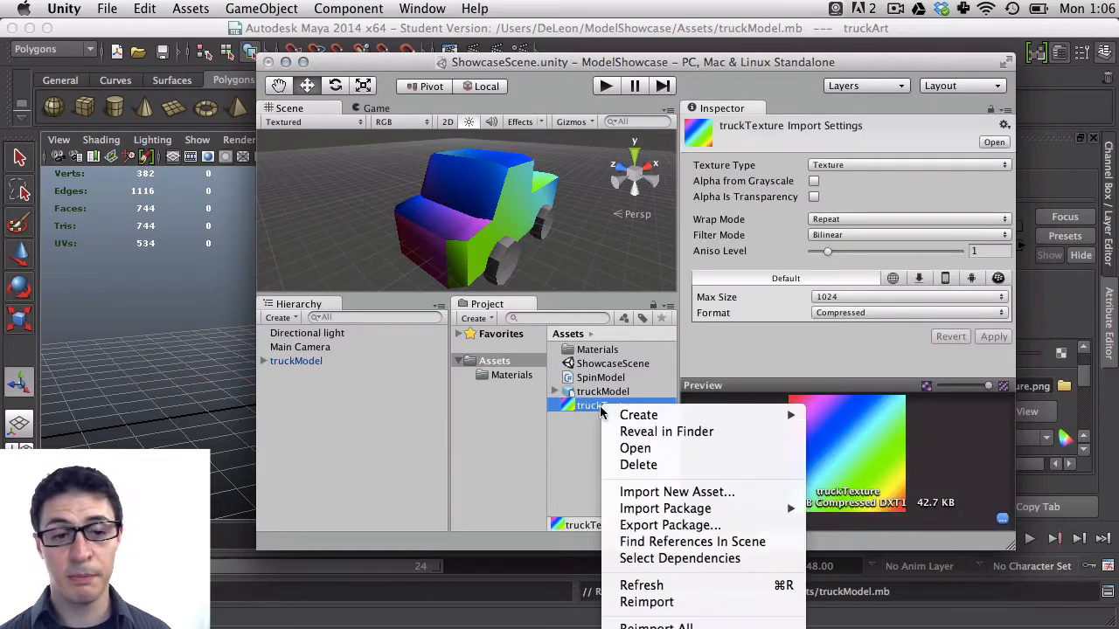
{"action": "left_click", "coordinate": [639, 432]}
{"action": "right_click", "coordinate": [461, 236]}
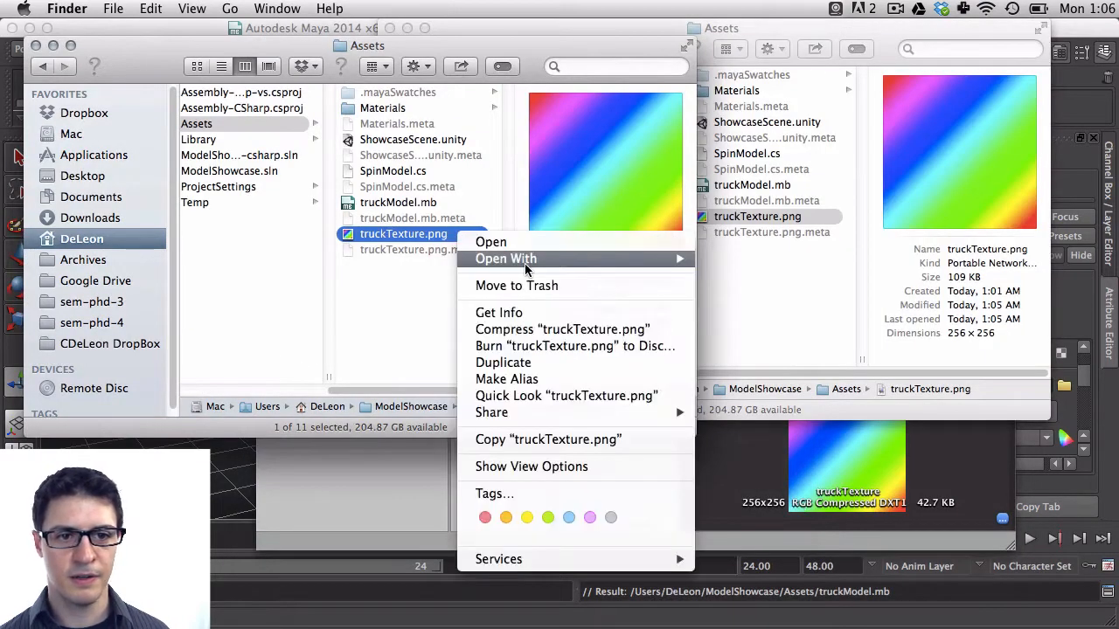
{"action": "mouse_move", "coordinate": [526, 261]}
{"action": "left_click", "coordinate": [839, 348]}
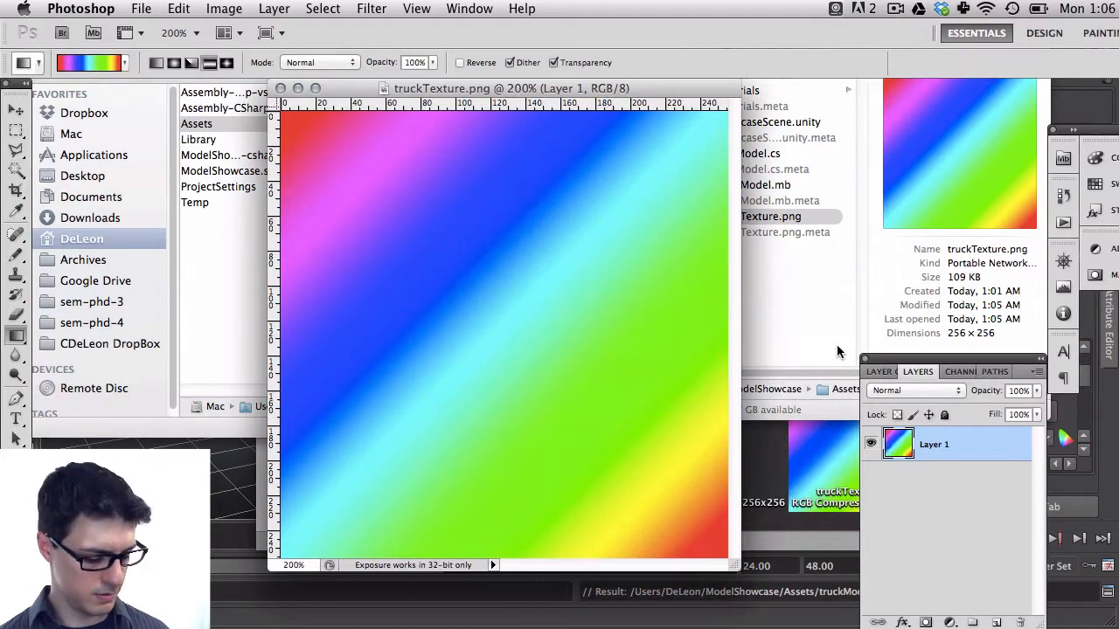
Step backward through the history to restore the UV wireframe layer and the gradient fill
{"action": "key", "text": "alt+super+z"}
{"action": "key", "text": "alt+super+z"}
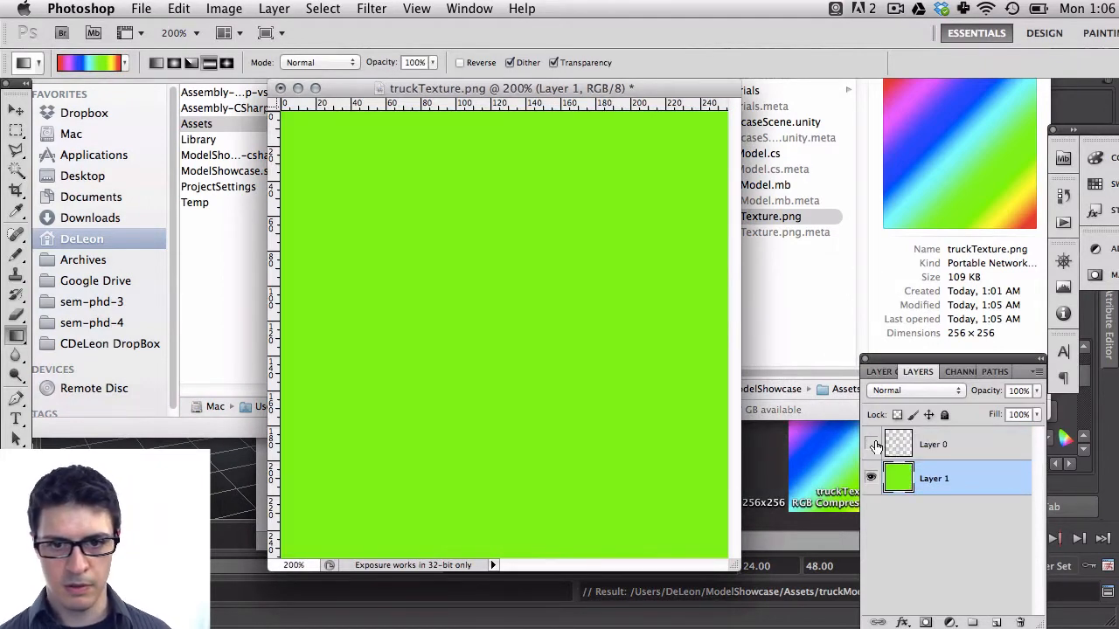
{"action": "left_click", "coordinate": [872, 444]}
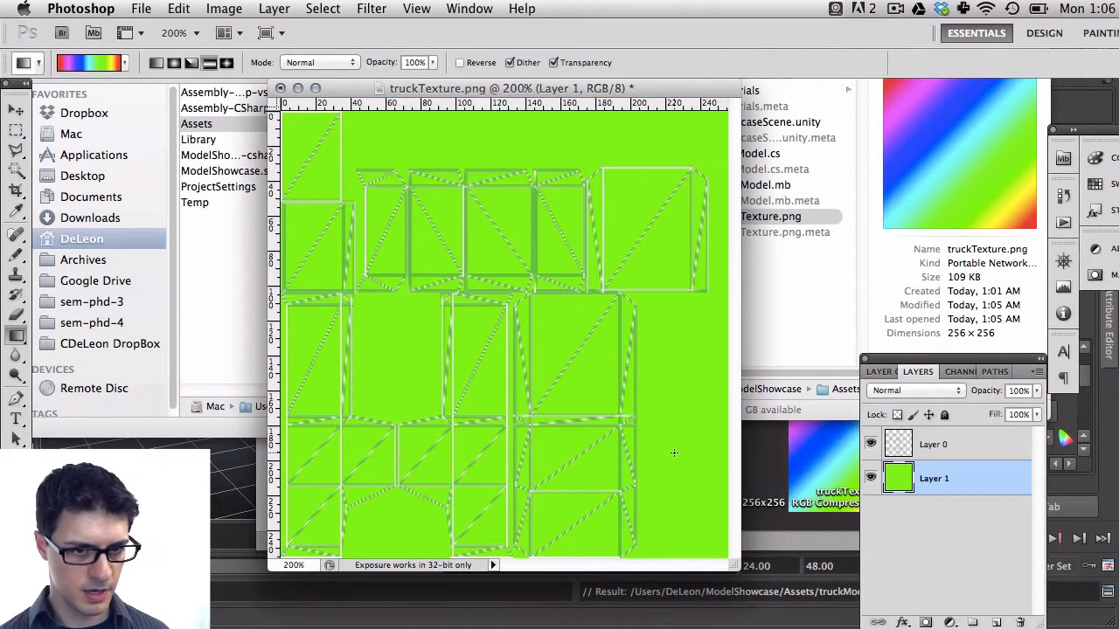
{"action": "key", "text": "b"}
{"action": "left_click_drag", "start_coordinate": [559, 96], "coordinate": [526, 96]}
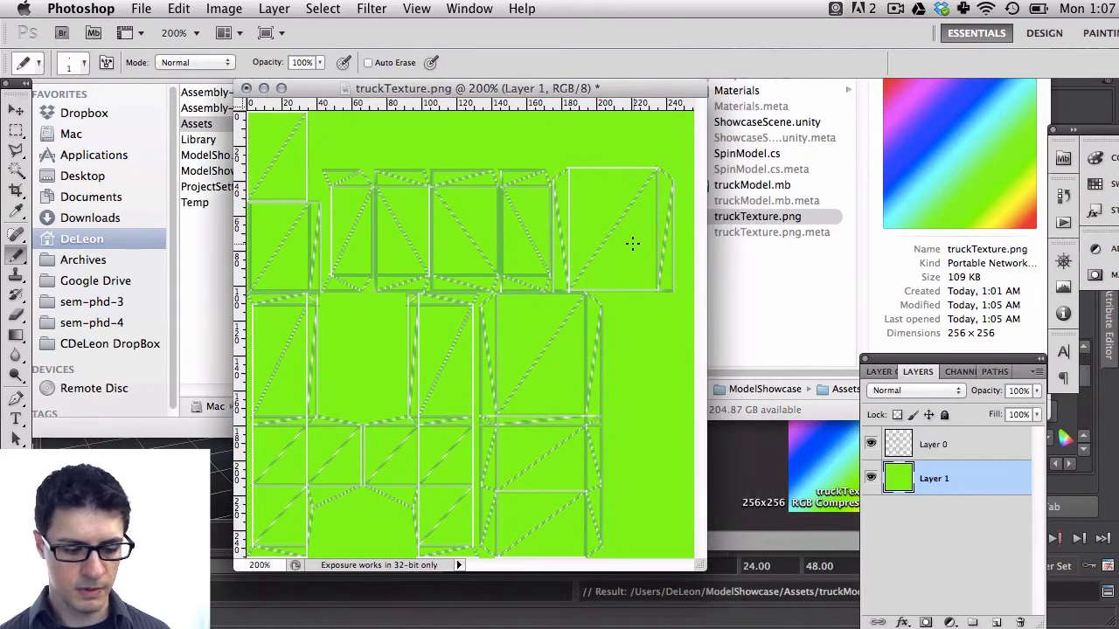
{"action": "left_click", "coordinate": [179, 9]}
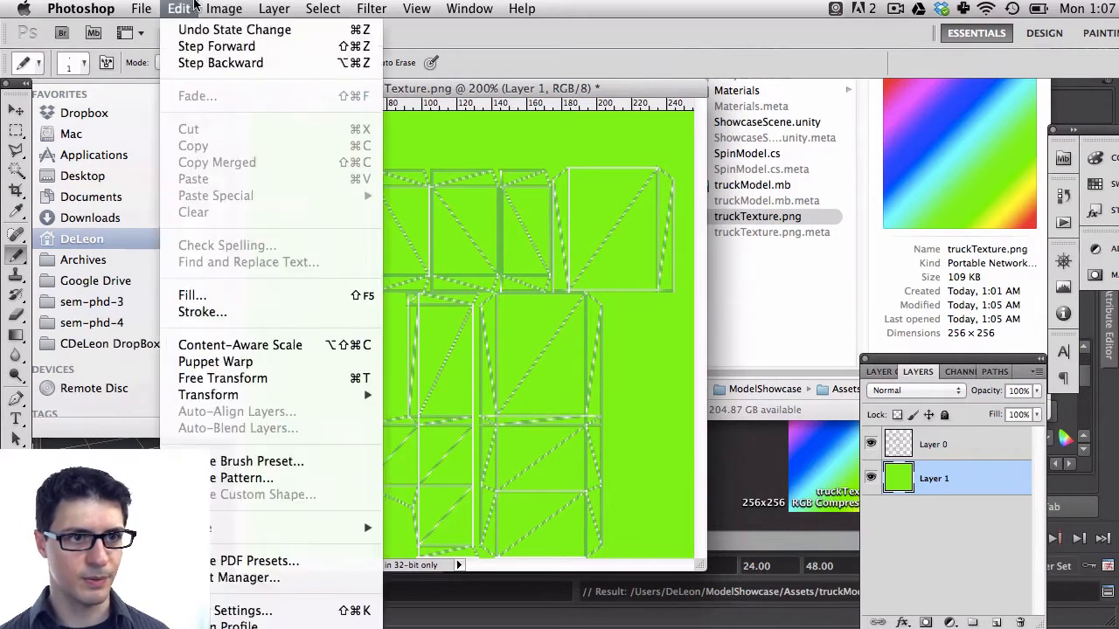
{"action": "left_click", "coordinate": [204, 60]}
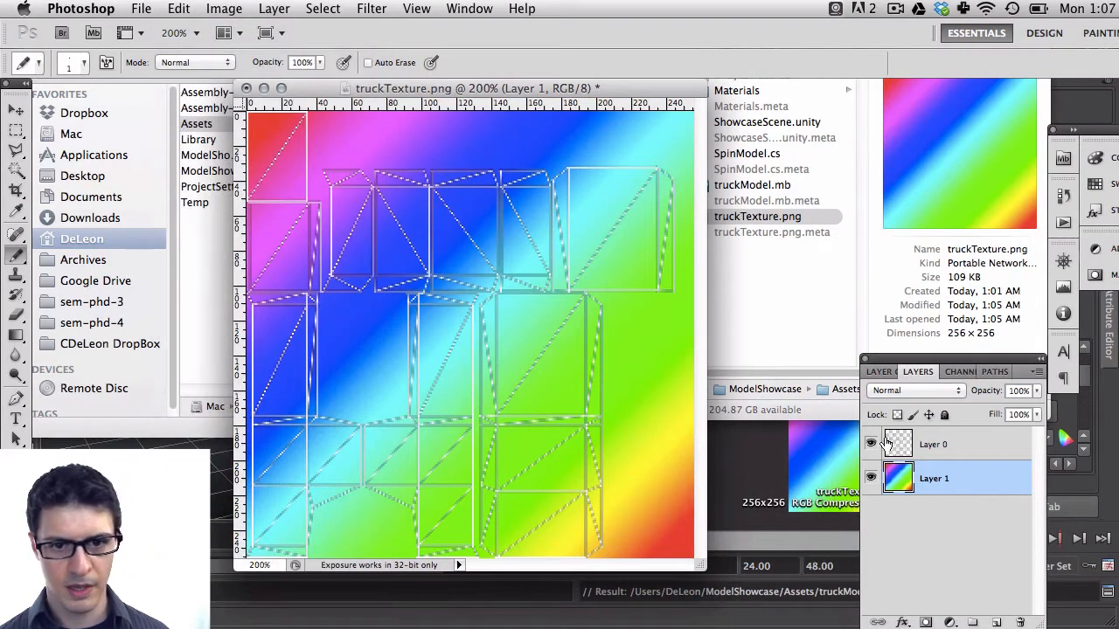
Select the wireframe layer and add a new empty layer above it
{"action": "left_click", "coordinate": [933, 445]}
{"action": "left_click", "coordinate": [737, 477]}
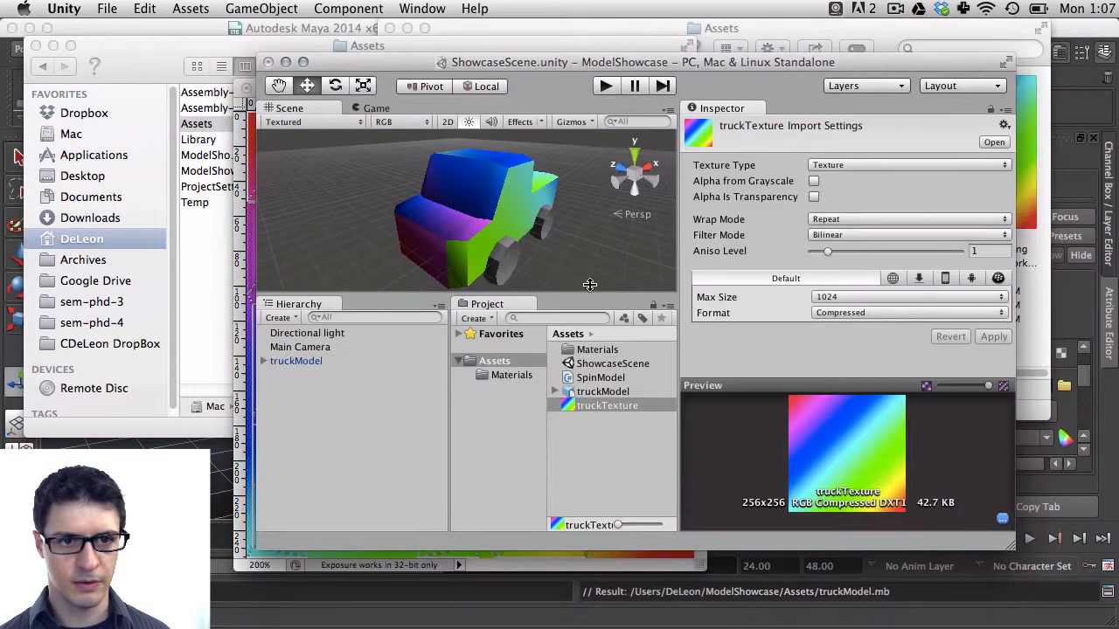
{"action": "left_click_drag", "start_coordinate": [534, 206], "coordinate": [497, 293], "text": "alt"}
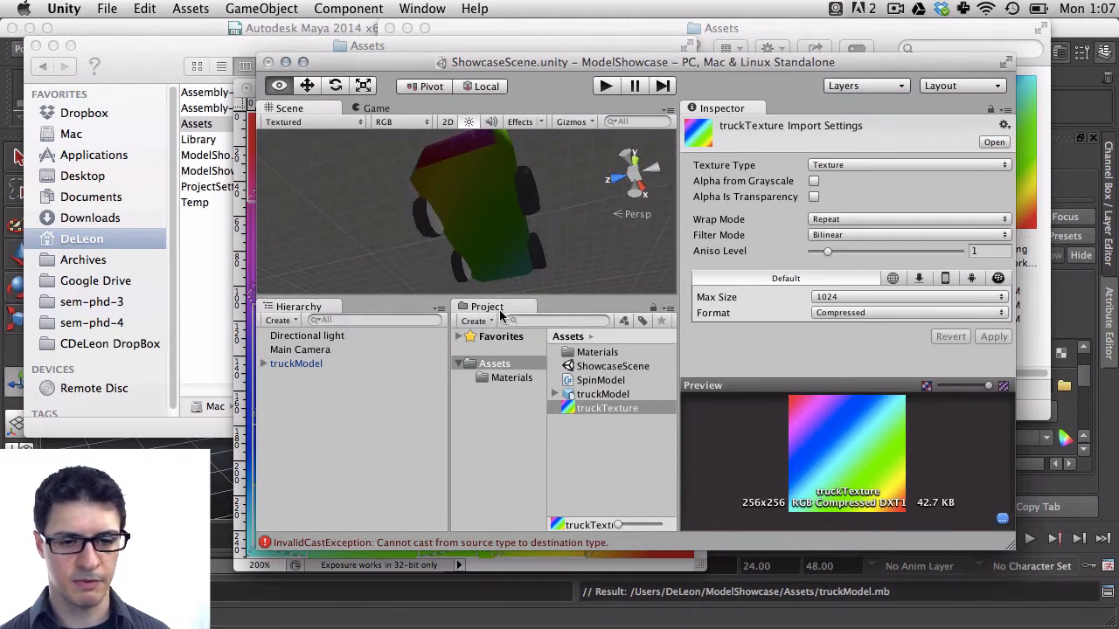
{"action": "left_click", "coordinate": [542, 573]}
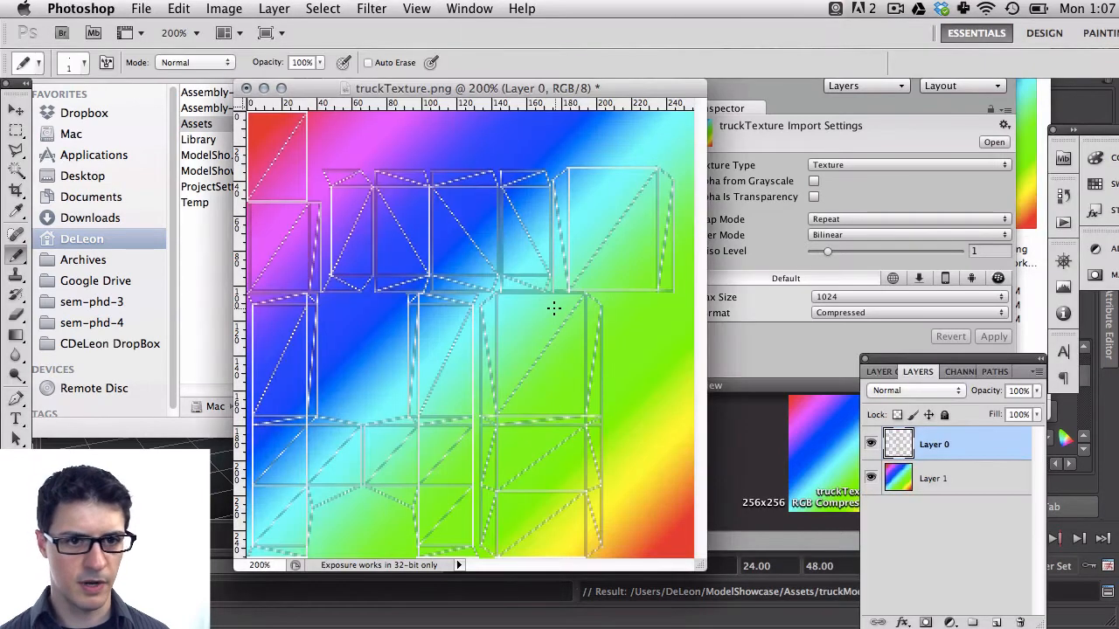
{"action": "left_click", "coordinate": [995, 622]}
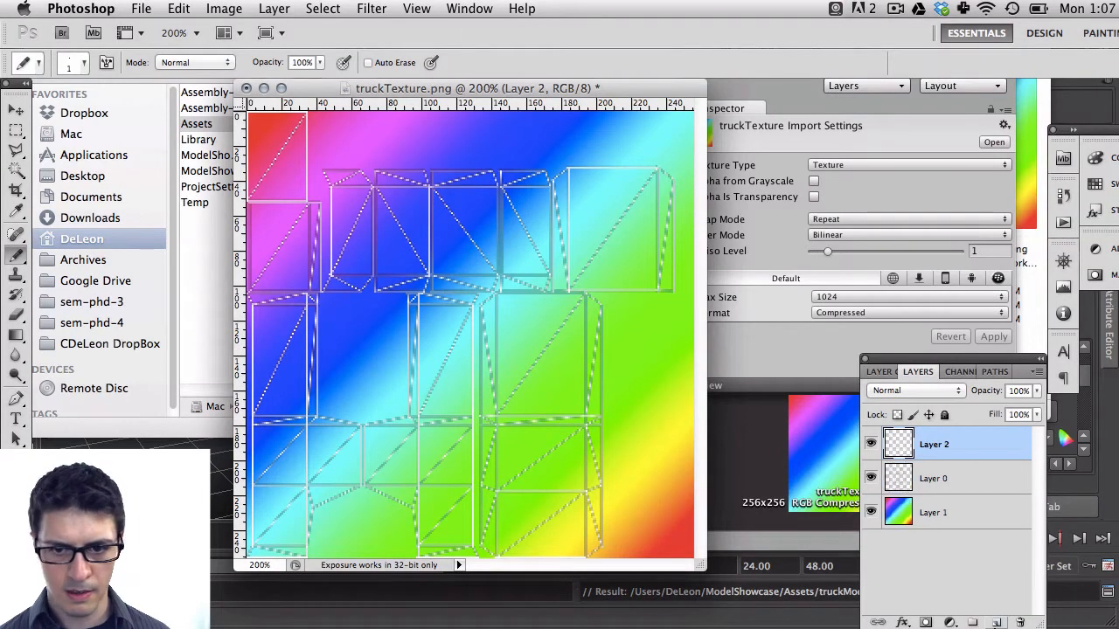
Pick the Brush tool, choose a dark slate foreground color, and paint over the lower-middle UV shells on the new layer
{"action": "left_click", "coordinate": [12, 258]}
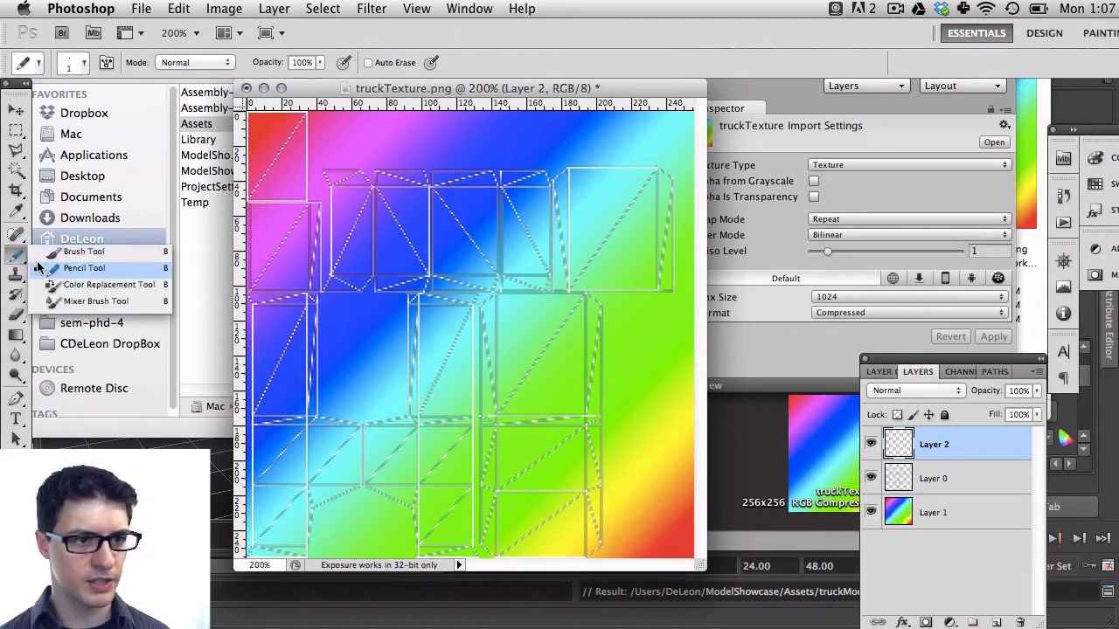
{"action": "left_click", "coordinate": [102, 247]}
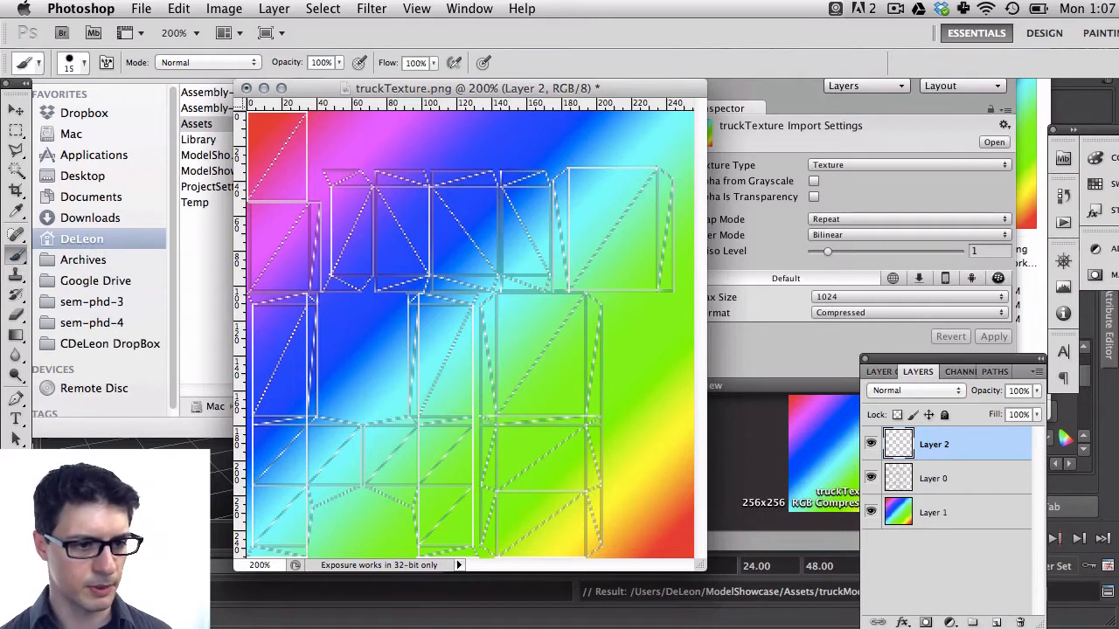
{"action": "left_click", "coordinate": [12, 572]}
{"action": "left_click", "coordinate": [466, 417]}
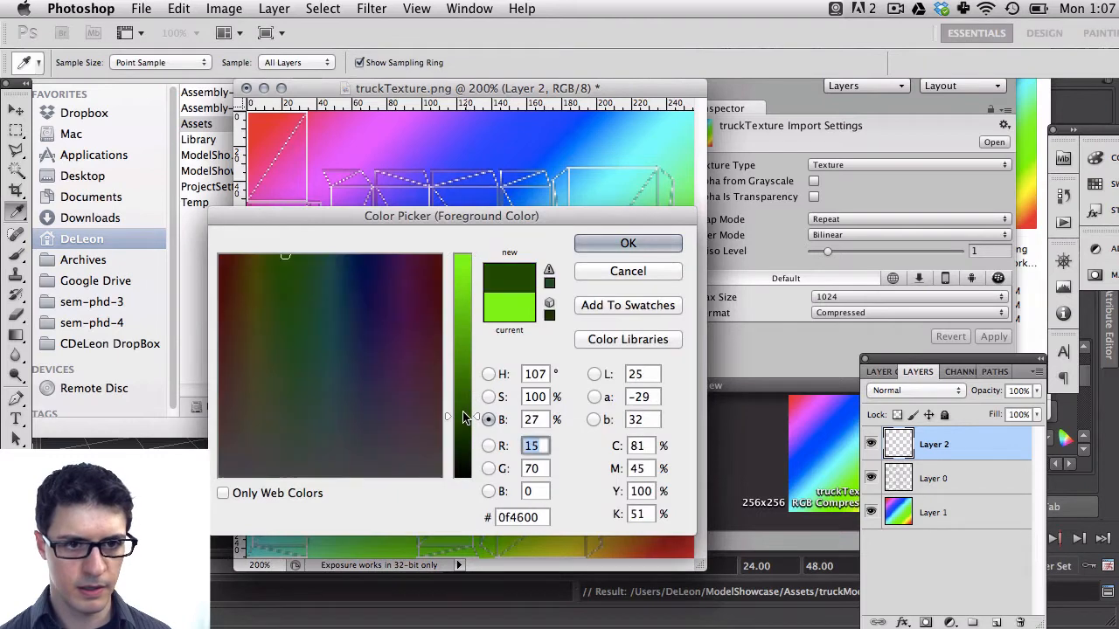
{"action": "left_click_drag", "start_coordinate": [374, 306], "coordinate": [363, 345]}
{"action": "mouse_move", "coordinate": [462, 417]}
{"action": "left_mouse_down"}
{"action": "mouse_move", "coordinate": [462, 347]}
{"action": "mouse_move", "coordinate": [506, 358]}
{"action": "mouse_move", "coordinate": [572, 332]}
{"action": "mouse_move", "coordinate": [525, 444]}
{"action": "mouse_move", "coordinate": [514, 509]}
{"action": "mouse_move", "coordinate": [564, 519]}
{"action": "mouse_move", "coordinate": [599, 503]}
{"action": "mouse_move", "coordinate": [570, 442]}
{"action": "mouse_move", "coordinate": [551, 451]}
{"action": "mouse_move", "coordinate": [553, 420]}
{"action": "mouse_move", "coordinate": [500, 528]}
{"action": "mouse_move", "coordinate": [575, 432]}
{"action": "mouse_move", "coordinate": [595, 359]}
{"action": "mouse_move", "coordinate": [580, 385]}
{"action": "mouse_move", "coordinate": [566, 311]}
{"action": "mouse_move", "coordinate": [519, 325]}
{"action": "left_mouse_up"}
{"action": "left_click", "coordinate": [628, 243]}
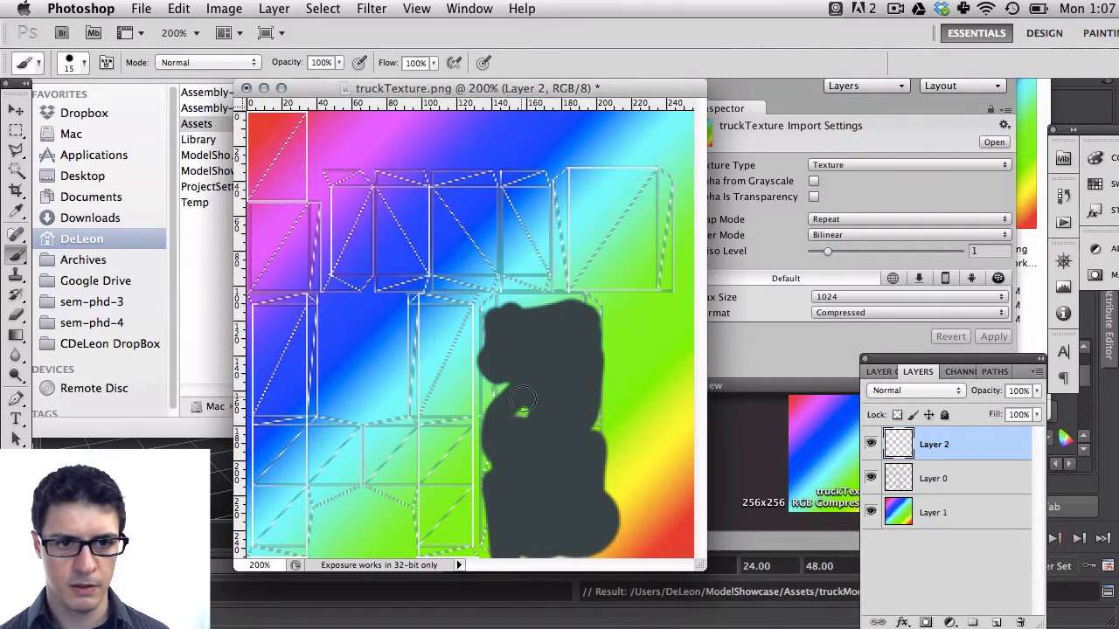
{"action": "mouse_move", "coordinate": [522, 400]}
{"action": "left_mouse_down"}
{"action": "mouse_move", "coordinate": [496, 384]}
{"action": "mouse_move", "coordinate": [531, 325]}
{"action": "mouse_move", "coordinate": [520, 308]}
{"action": "mouse_move", "coordinate": [580, 306]}
{"action": "mouse_move", "coordinate": [554, 352]}
{"action": "mouse_move", "coordinate": [536, 348]}
{"action": "left_mouse_up"}
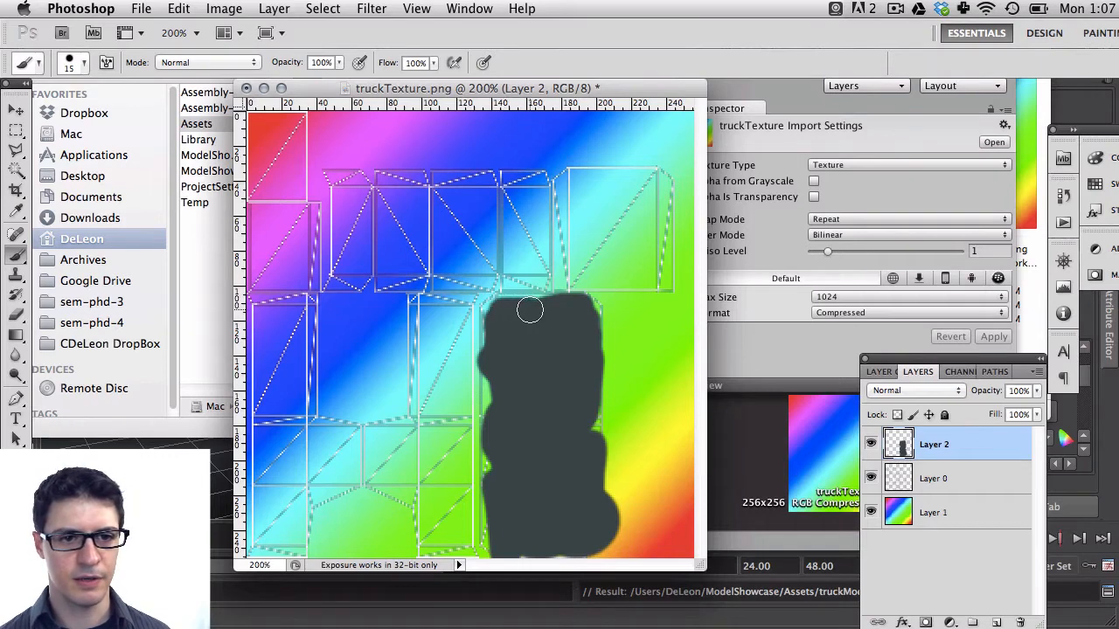
Save the layered texture as a Photoshop file named truckTexture-as-psd.psd in the Assets folder
{"action": "key", "text": "super+shift+s"}
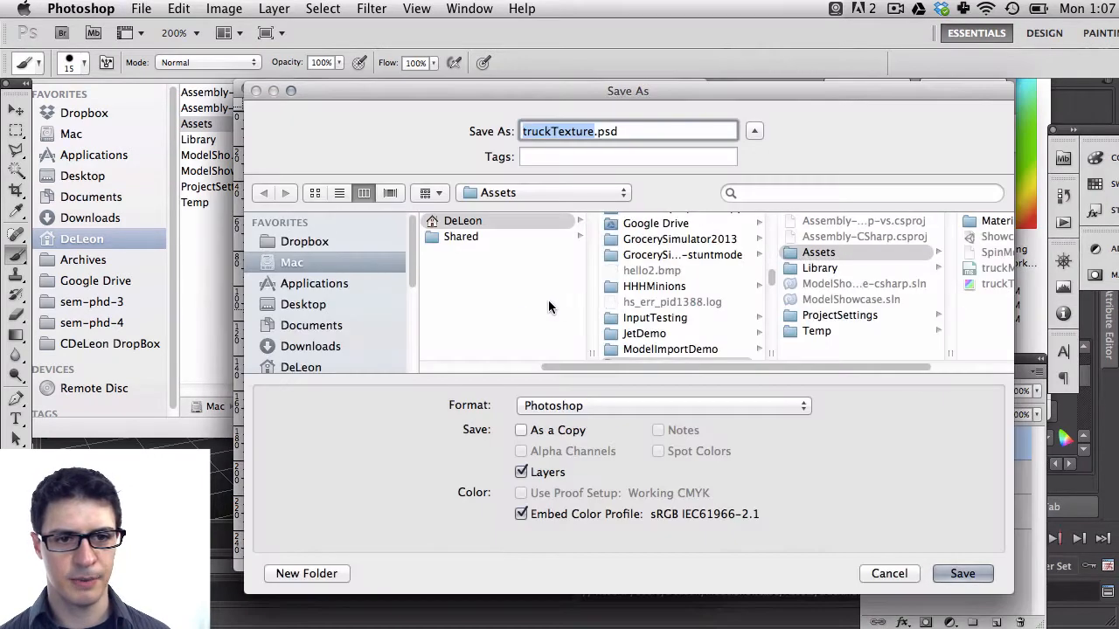
{"action": "left_click_drag", "start_coordinate": [792, 83], "coordinate": [619, 85]}
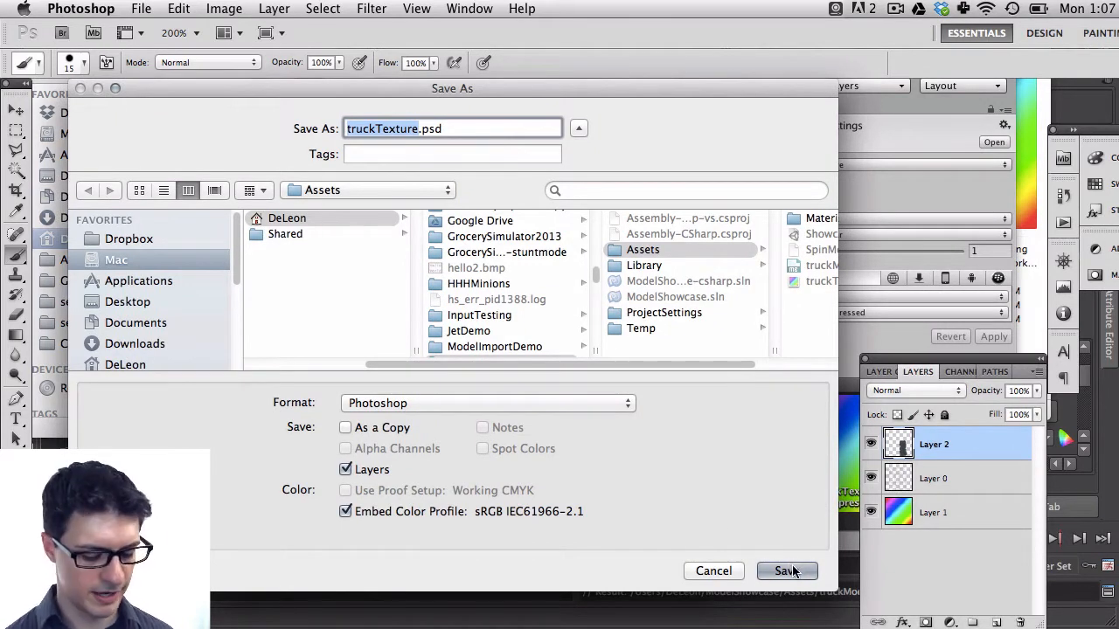
{"action": "key", "text": "Right"}
{"action": "type", "text": "-as-psd"}
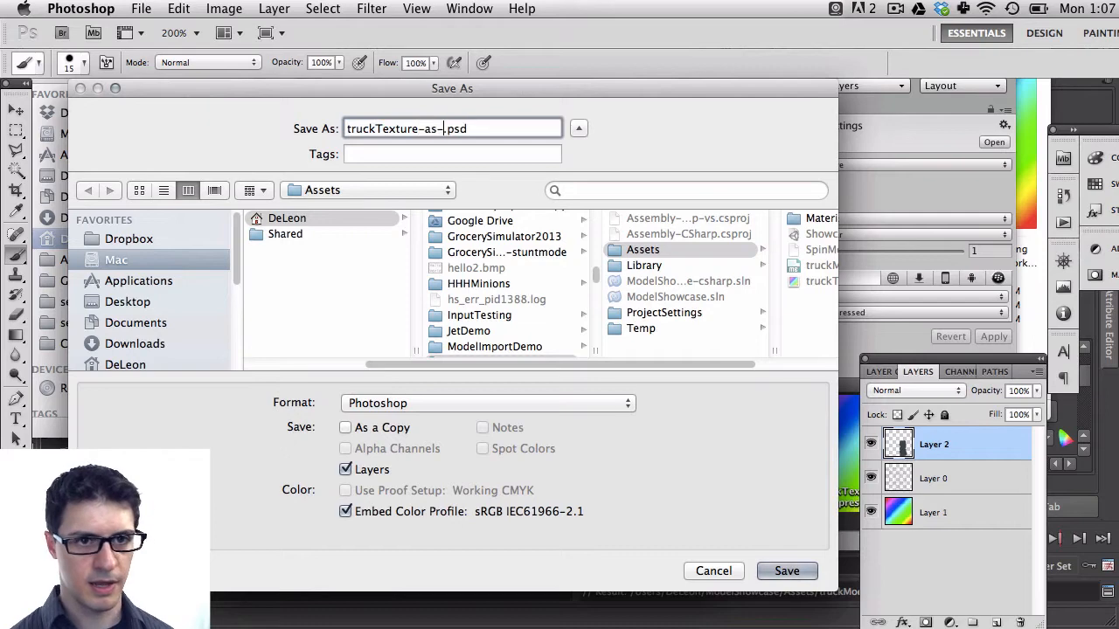
{"action": "key", "text": "Return"}
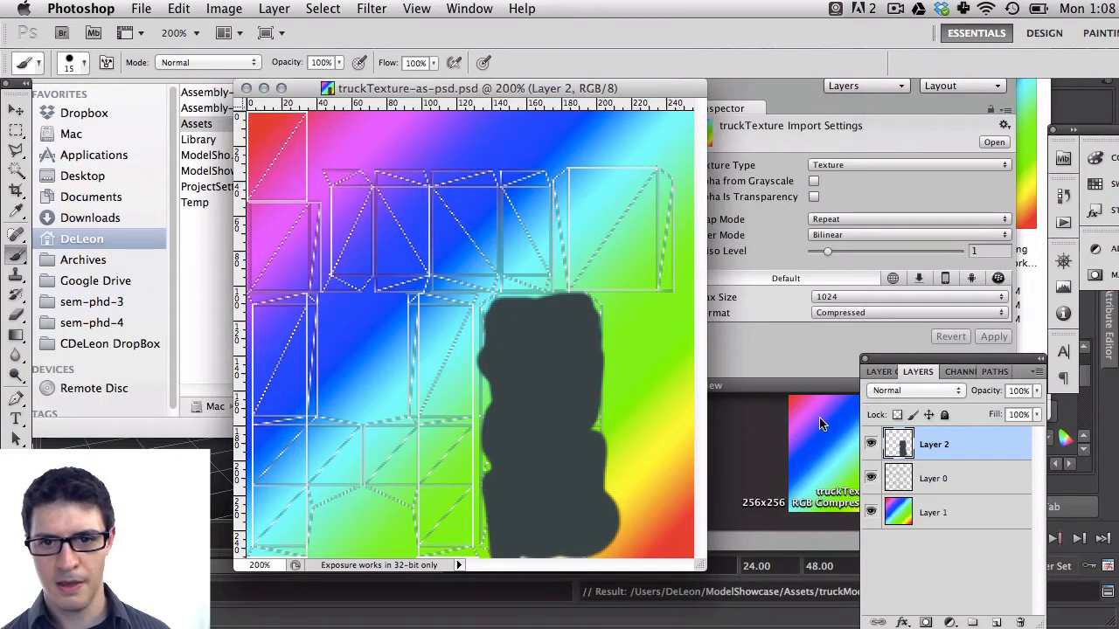
In Unity, assign truckTexture-as-psd as the base texture of the truck body's truckTexture material
{"action": "key", "text": "super+Tab"}
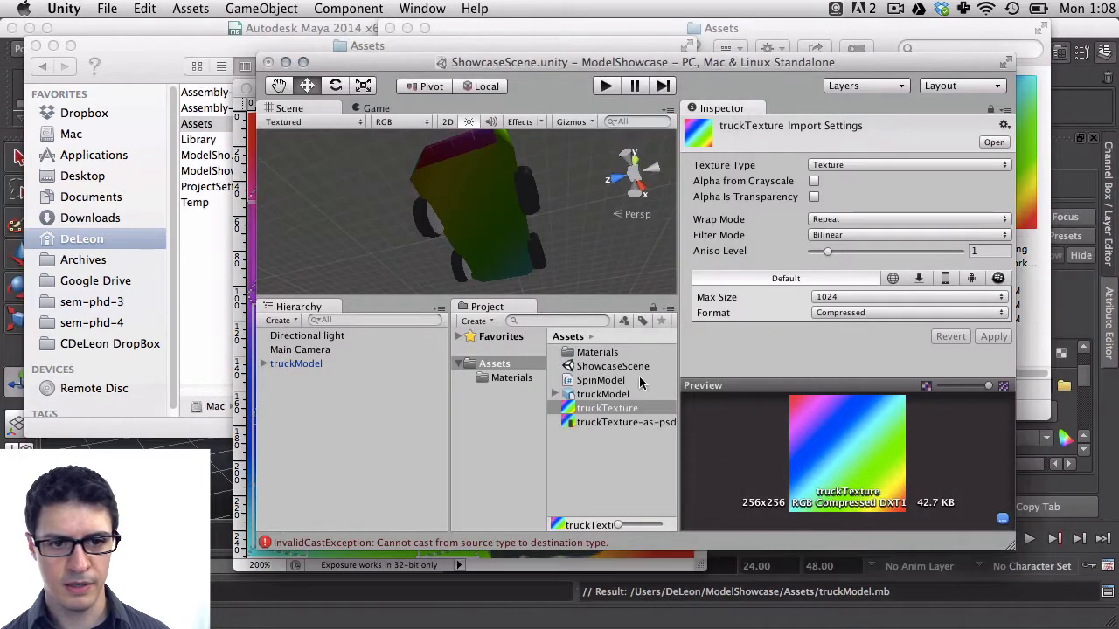
{"action": "left_click", "coordinate": [516, 234]}
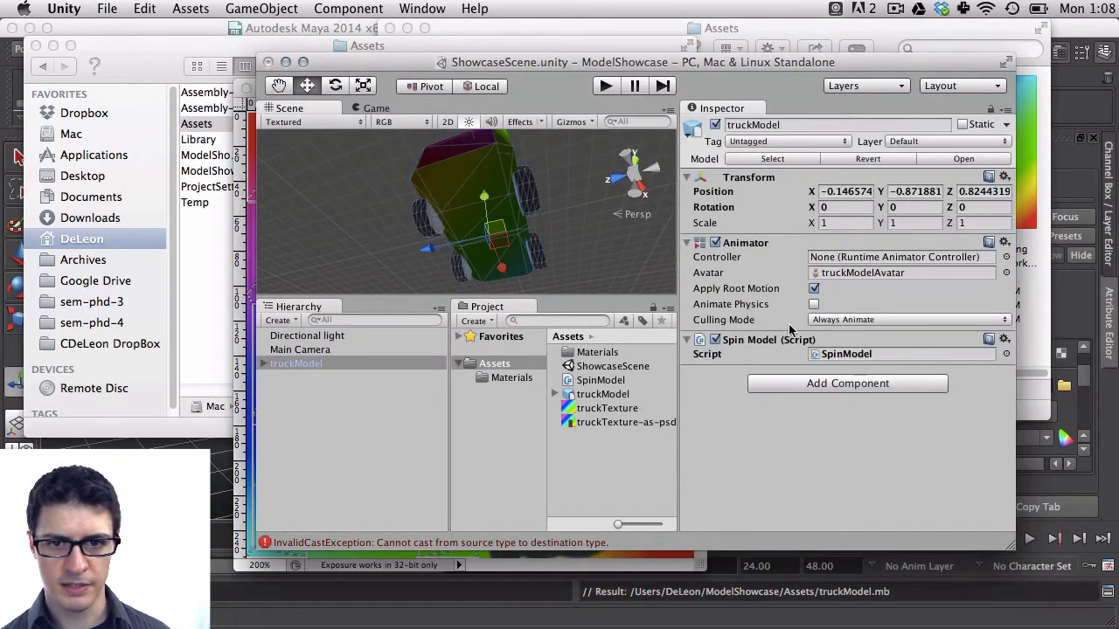
{"action": "left_click", "coordinate": [264, 365]}
{"action": "left_click", "coordinate": [295, 377]}
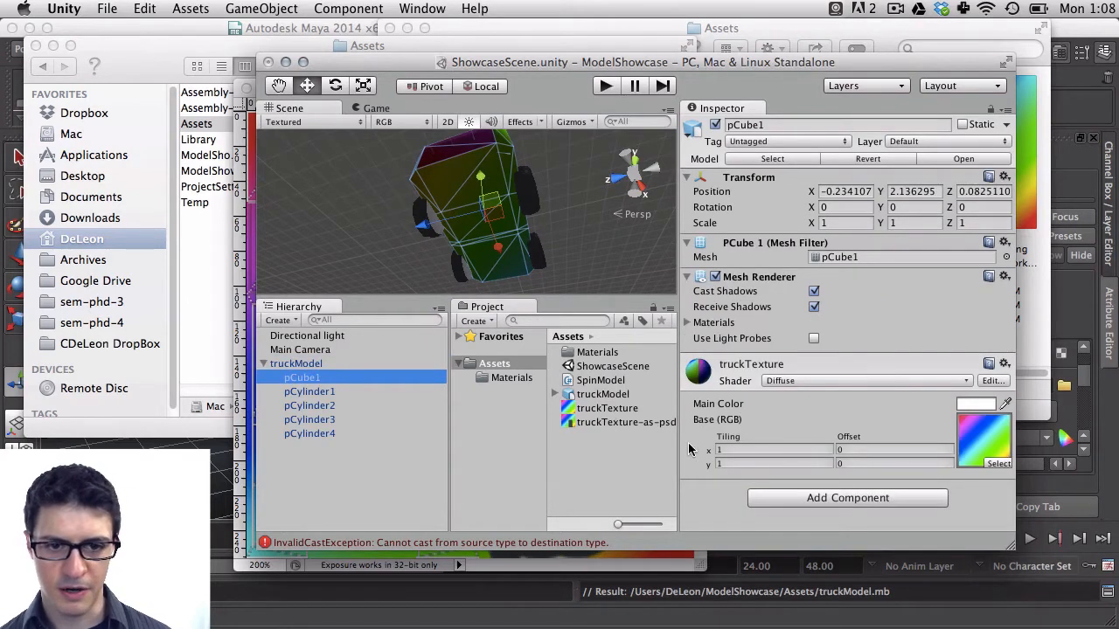
{"action": "left_click_drag", "start_coordinate": [629, 423], "coordinate": [984, 442]}
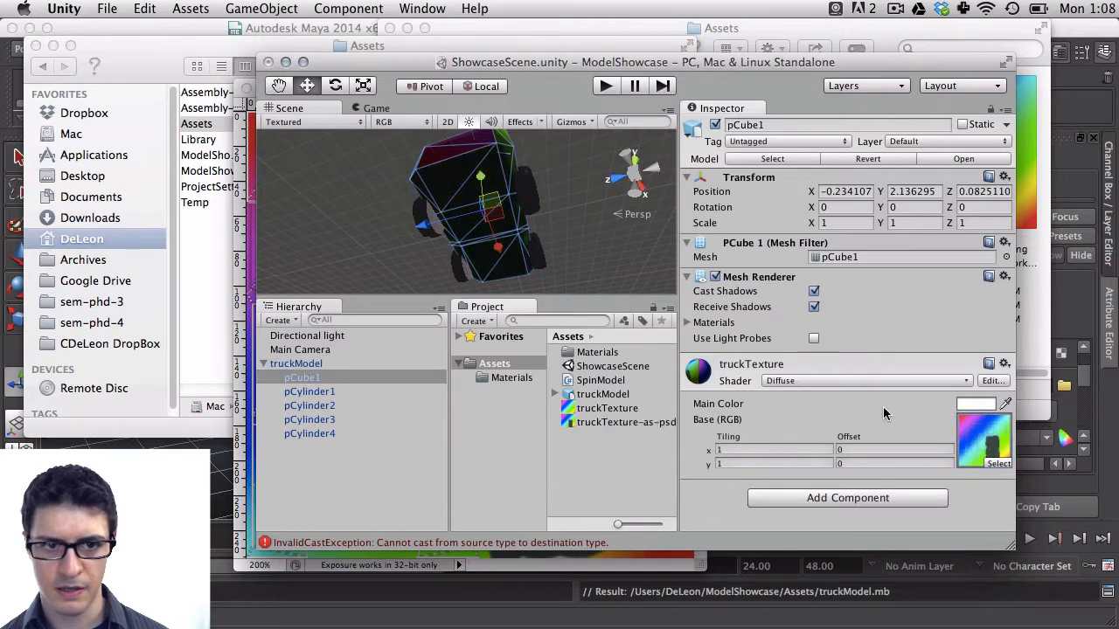
Orbit the scene view to inspect the newly textured truck, then return to Photoshop
{"action": "left_click", "coordinate": [560, 188]}
{"action": "left_click_drag", "start_coordinate": [542, 189], "coordinate": [515, 91], "text": "alt"}
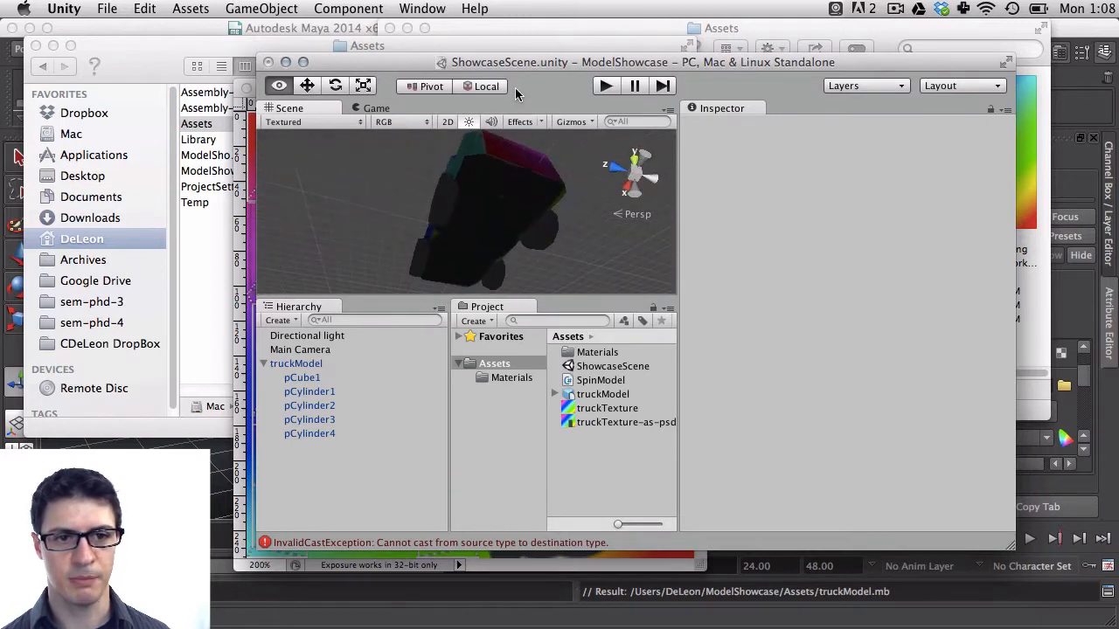
{"action": "left_click_drag", "start_coordinate": [514, 187], "coordinate": [438, 232], "text": "alt"}
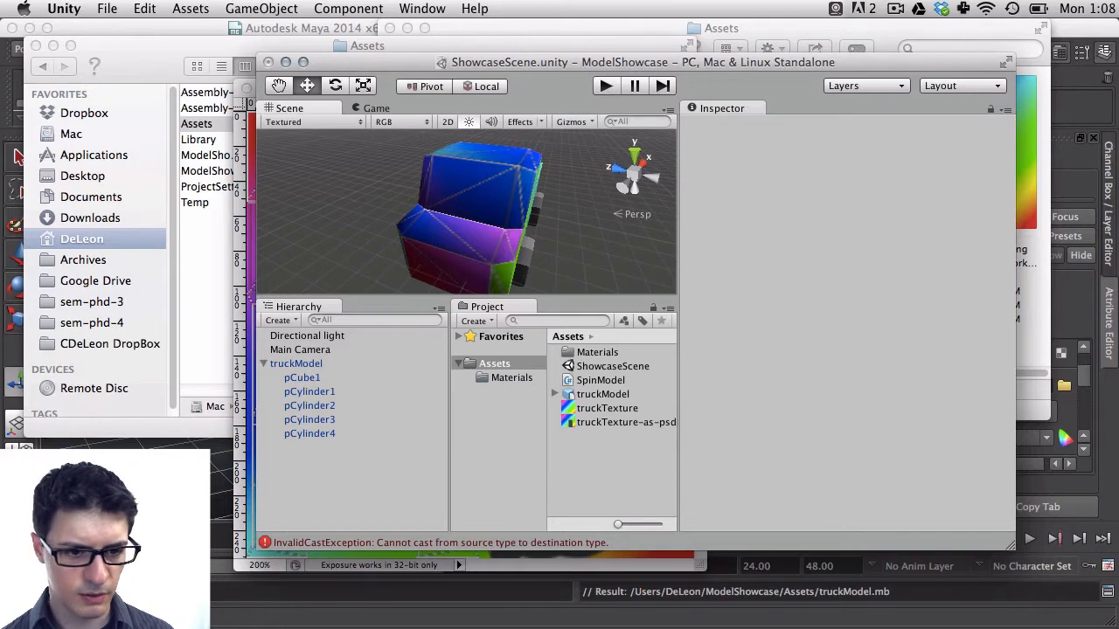
{"action": "key", "text": "super+Tab"}
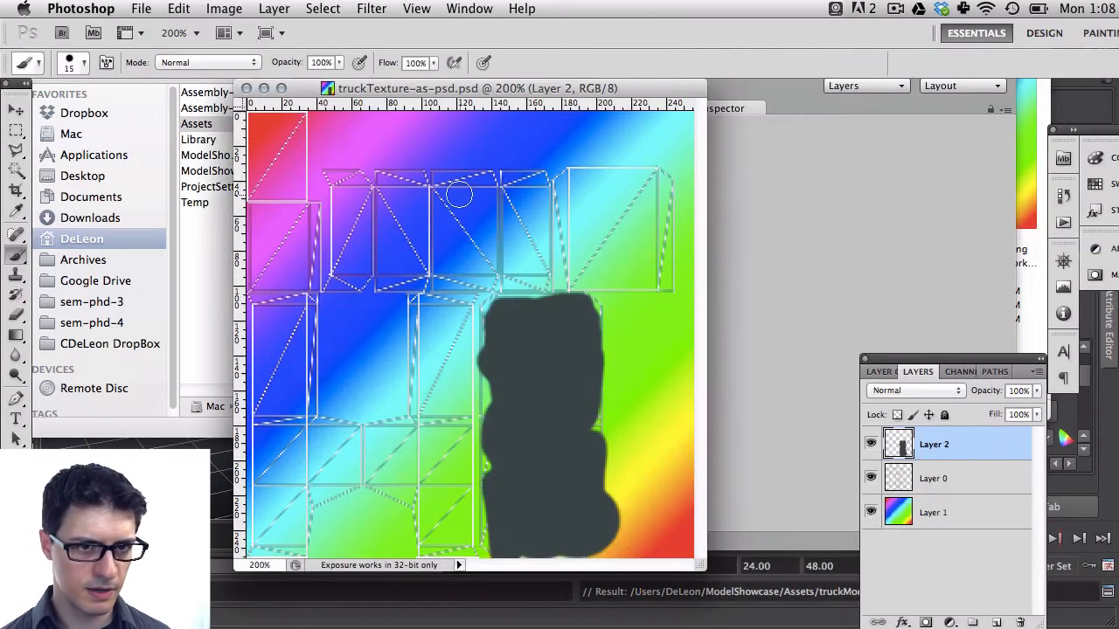
Try a red test stroke on the top shell, preview it on the truck in Unity, and undo it
{"action": "left_click_drag", "start_coordinate": [462, 88], "coordinate": [209, 113]}
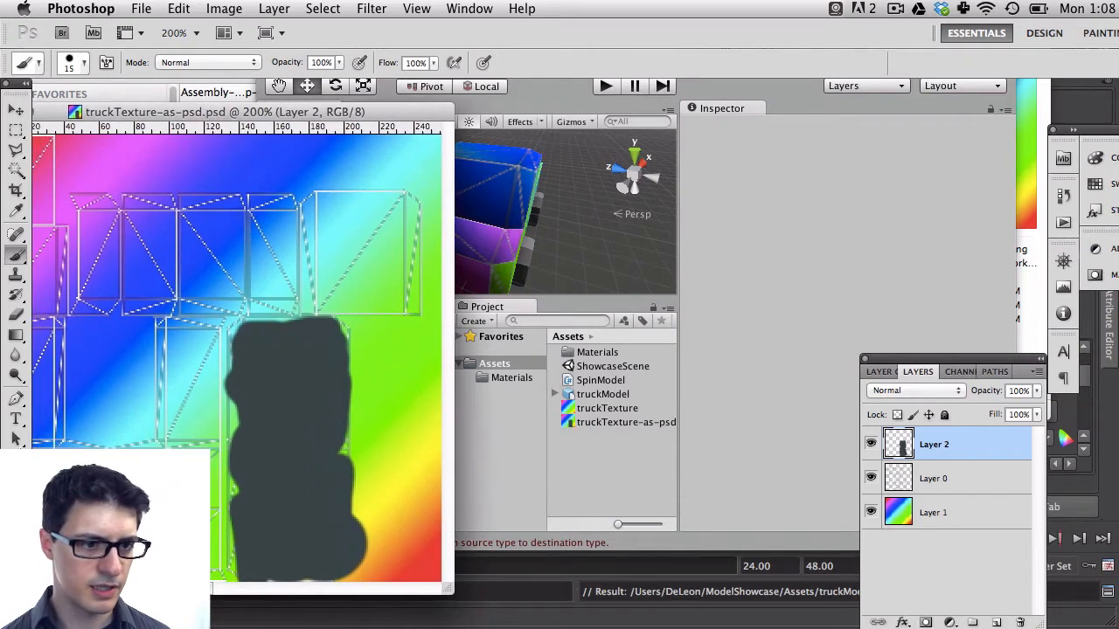
{"action": "left_click_drag", "start_coordinate": [215, 220], "coordinate": [207, 298]}
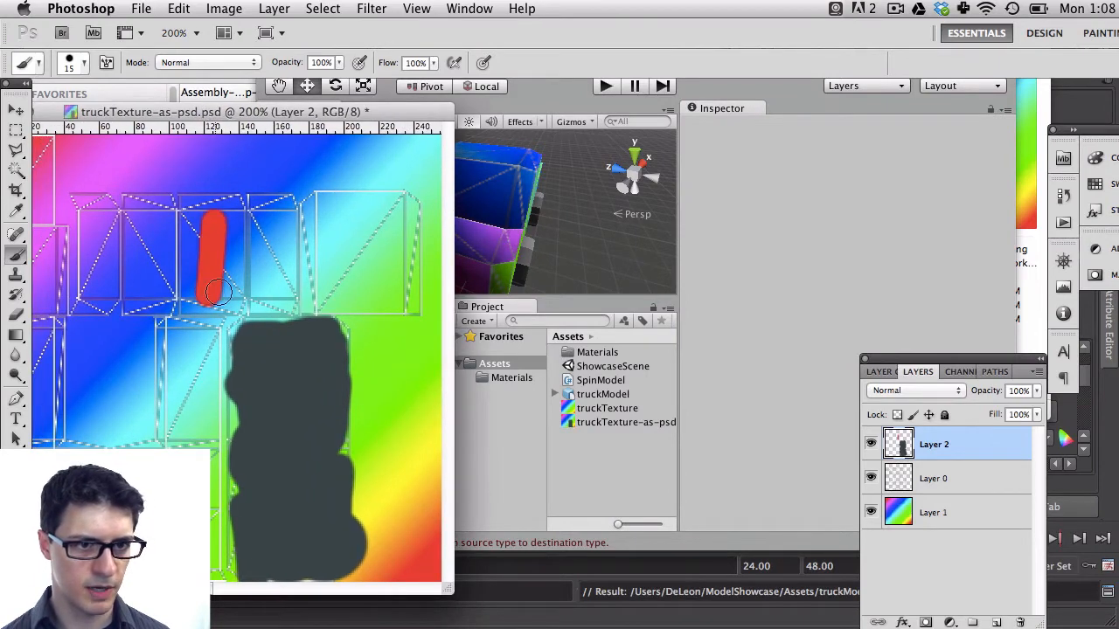
{"action": "left_click", "coordinate": [729, 194]}
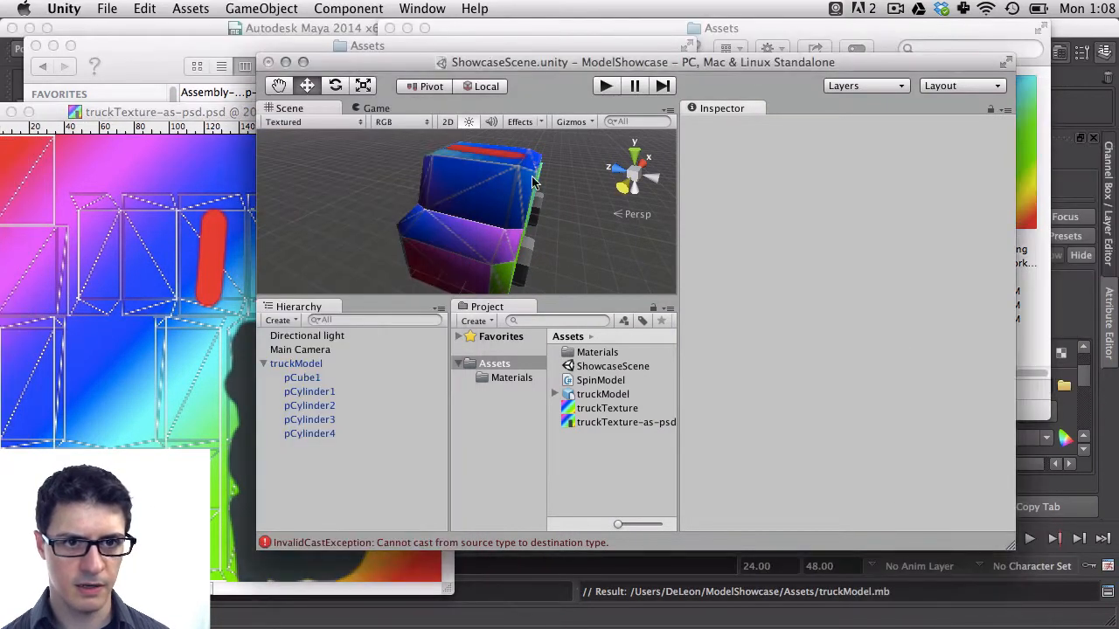
{"action": "left_click", "coordinate": [235, 128]}
{"action": "key", "text": "ctrl+z"}
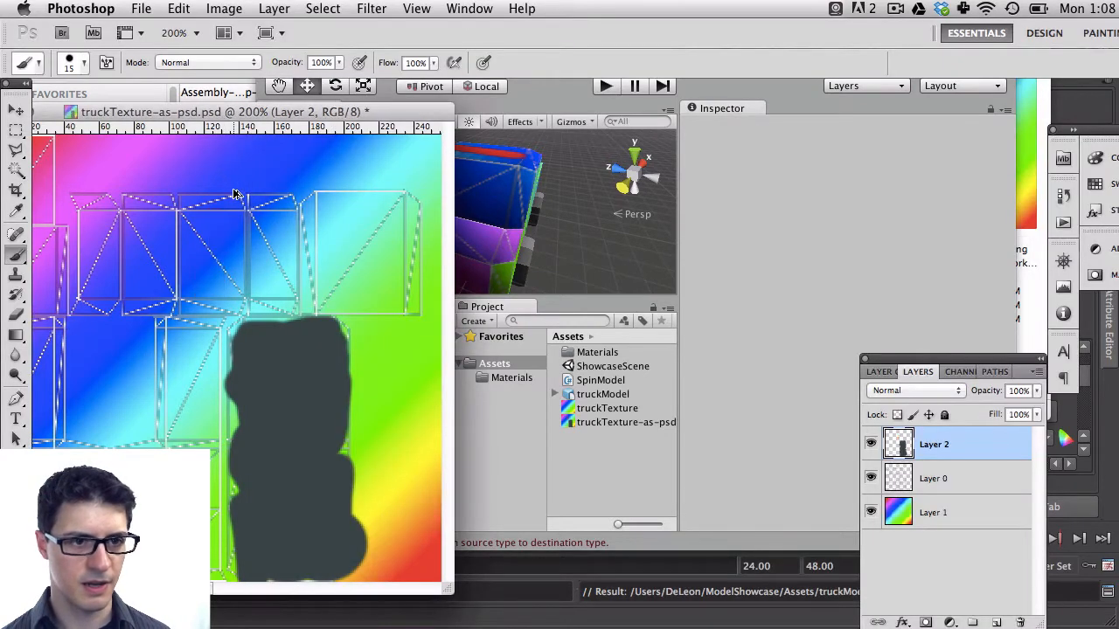
Add the text TOP on the top UV shell with the Type tool
{"action": "key", "text": "t"}
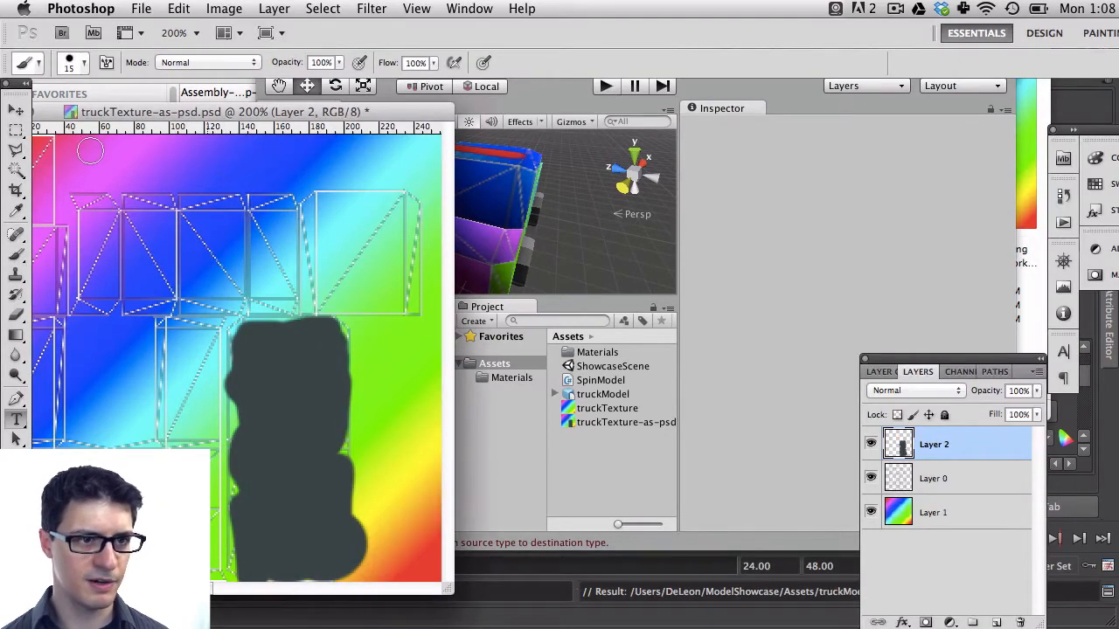
{"action": "left_click", "coordinate": [183, 271]}
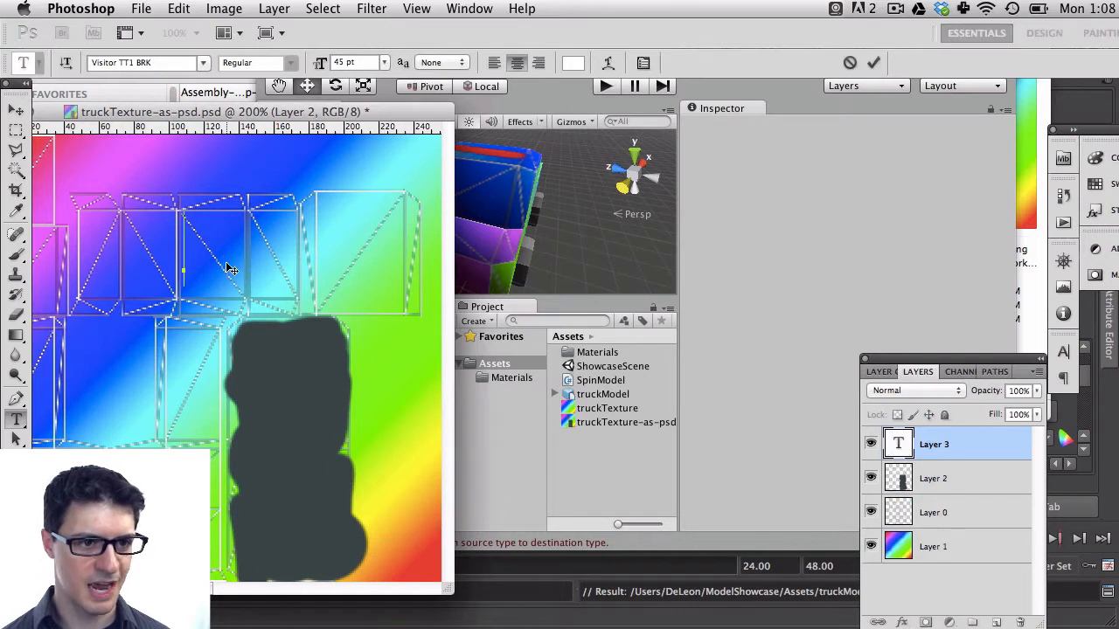
{"action": "type", "text": "TOP"}
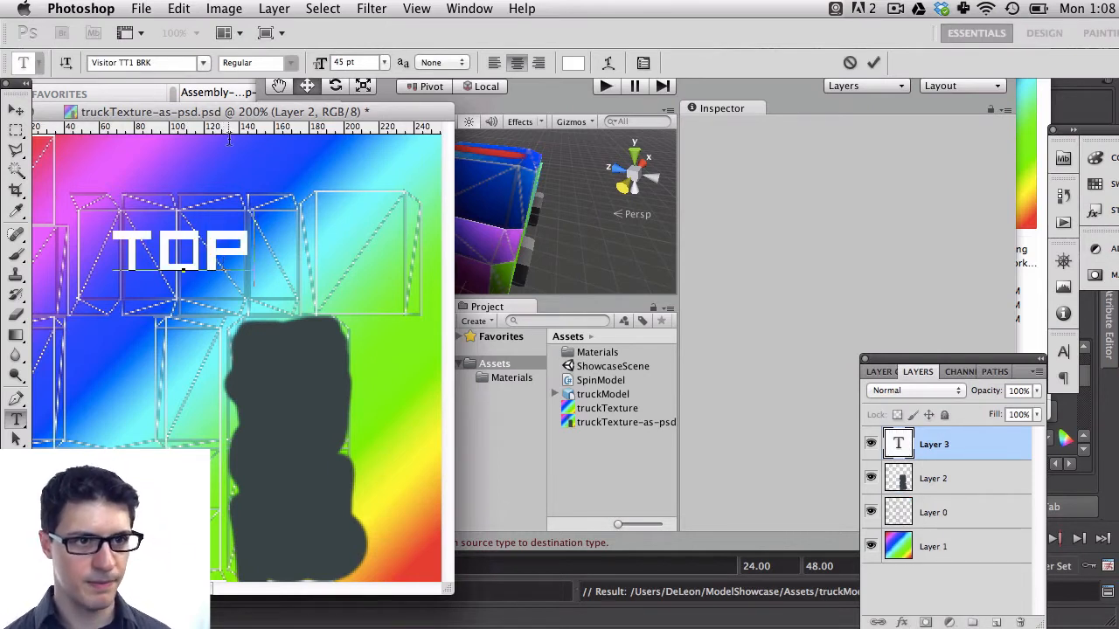
Set the TOP text size to 15 pt and move the label into the middle of the top shell
{"action": "key", "text": "super+a"}
{"action": "left_click_drag", "start_coordinate": [346, 63], "coordinate": [310, 58]}
{"action": "type", "text": "15"}
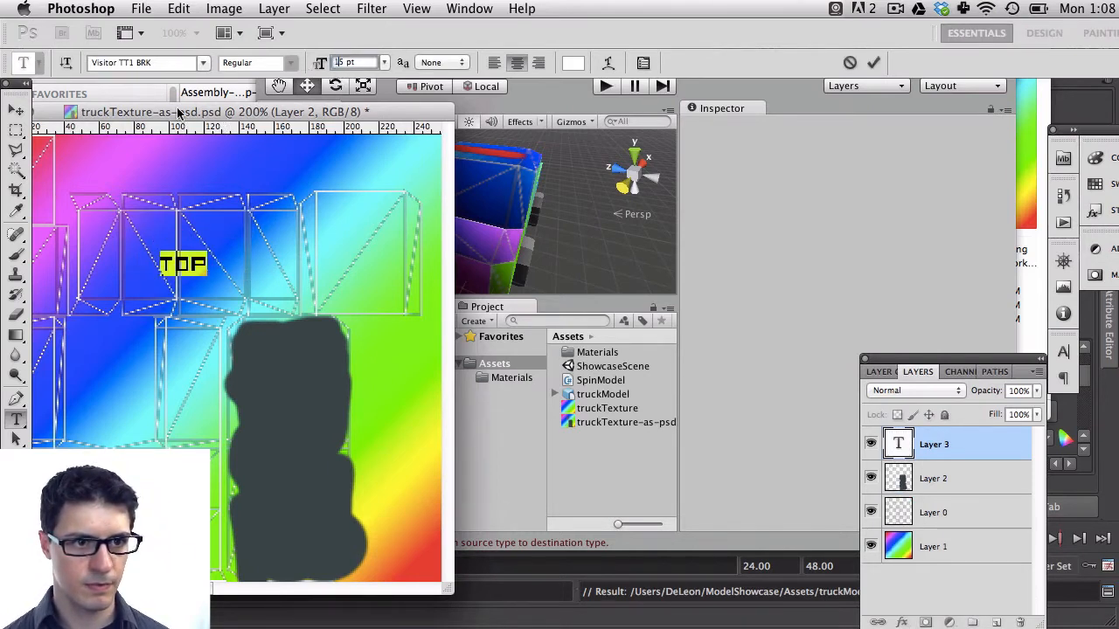
{"action": "left_click", "coordinate": [16, 111]}
{"action": "left_click_drag", "start_coordinate": [165, 260], "coordinate": [192, 251]}
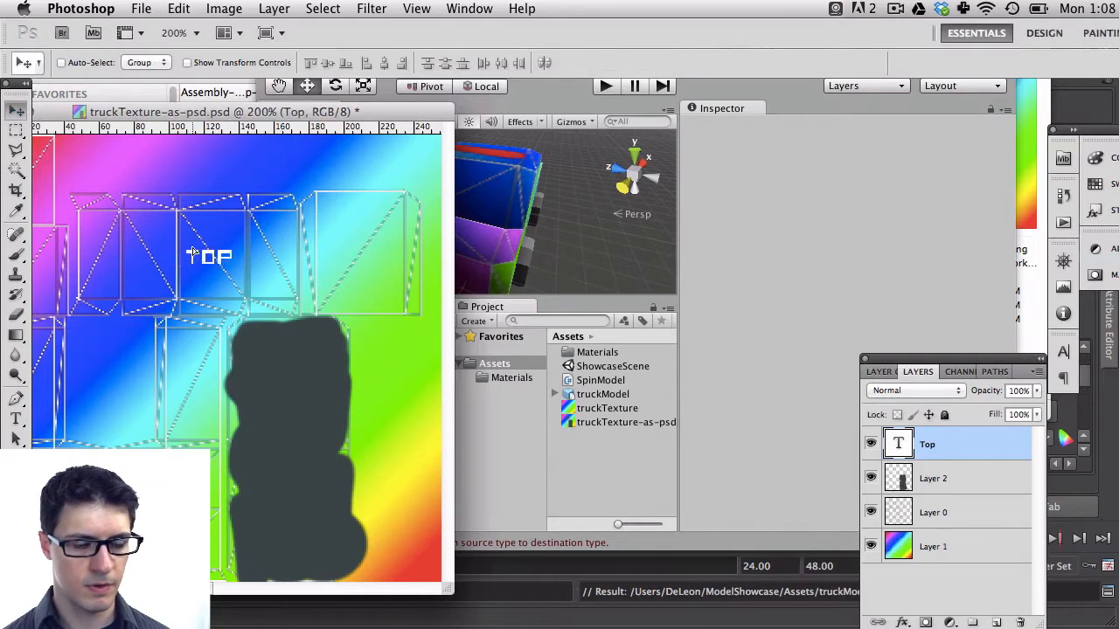
Try a red stroke on Layer 2 left of the TOP label, save, check it on the truck in Unity, and undo it
{"action": "key", "text": "b"}
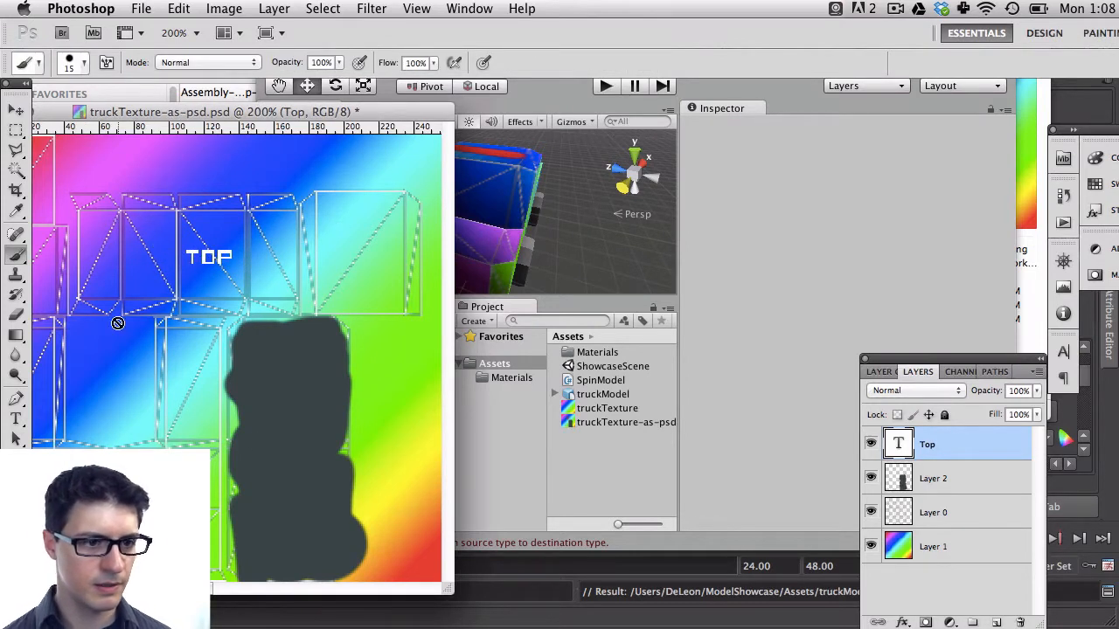
{"action": "left_click", "coordinate": [949, 478]}
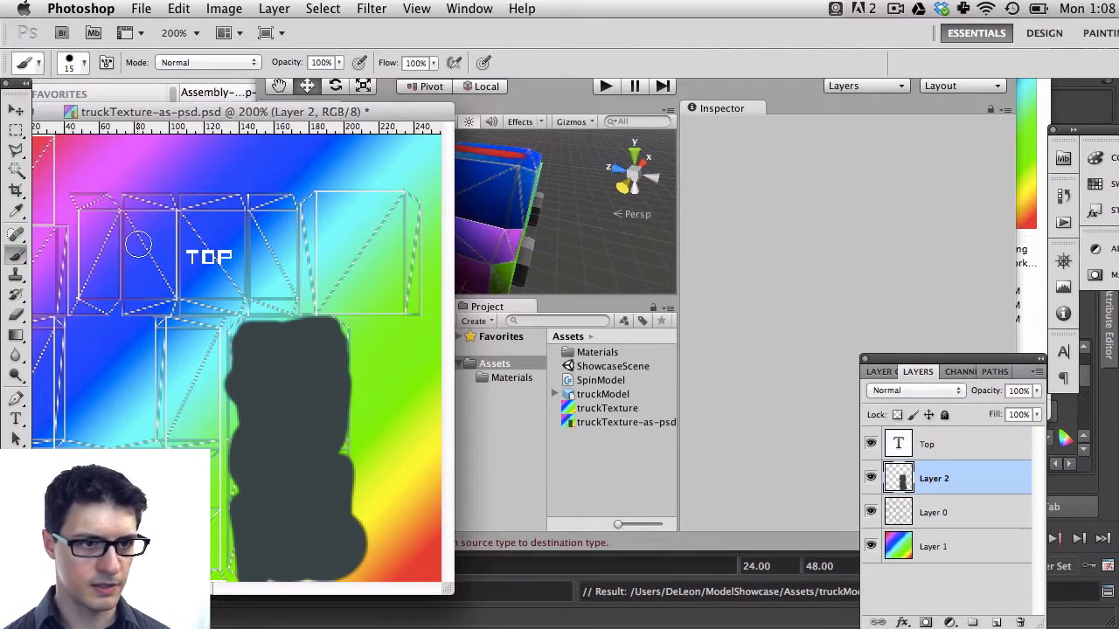
{"action": "left_click_drag", "start_coordinate": [149, 235], "coordinate": [145, 269]}
{"action": "key", "text": "super+s"}
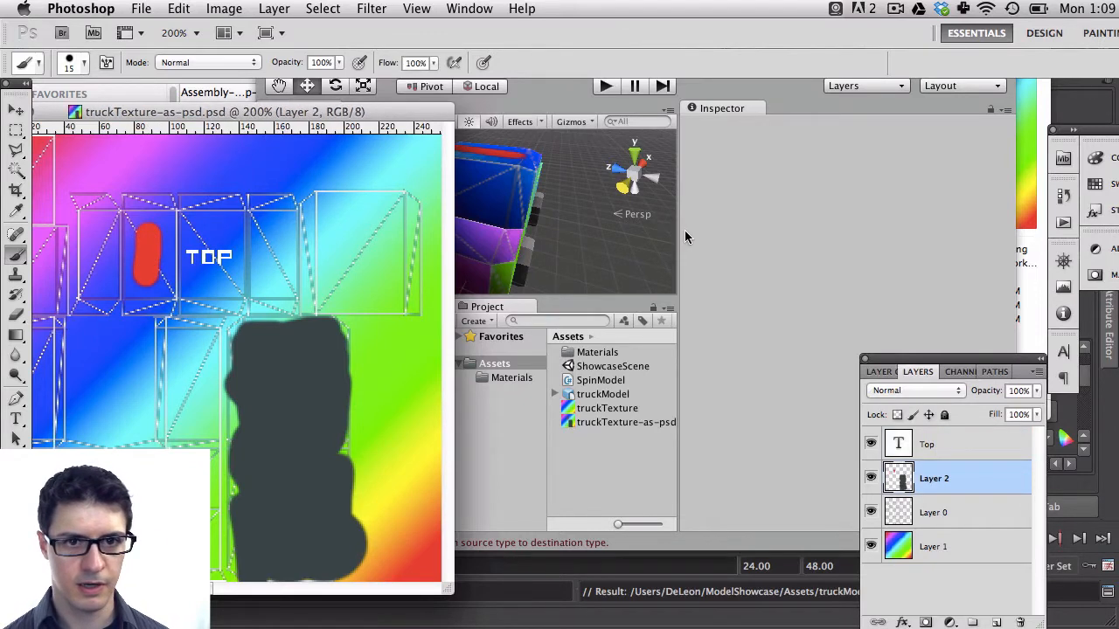
{"action": "left_click", "coordinate": [684, 230]}
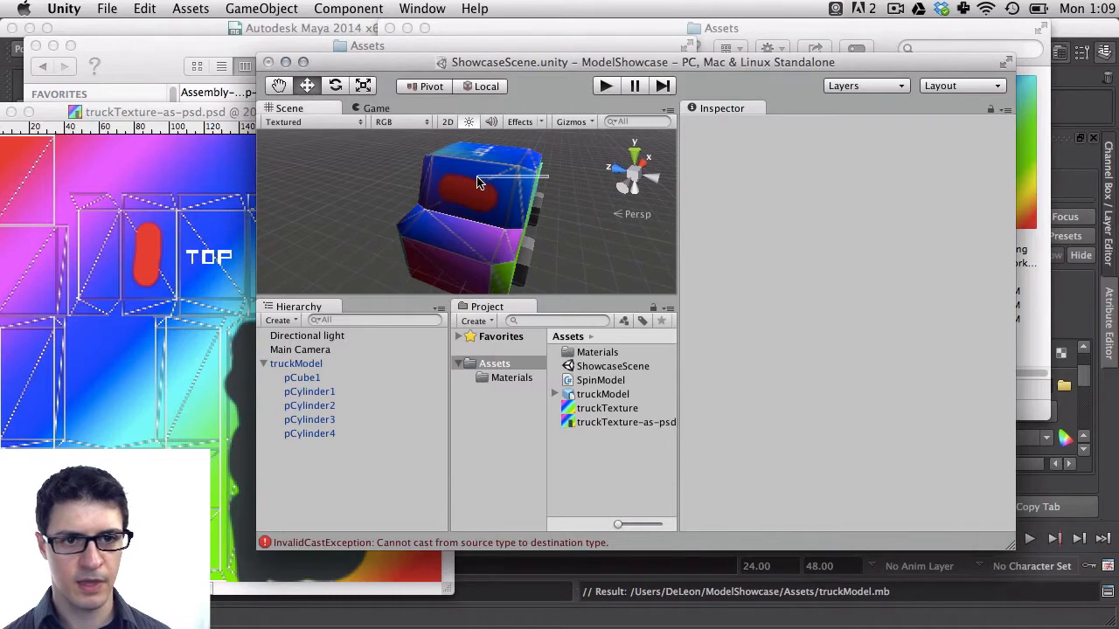
{"action": "left_click_drag", "start_coordinate": [477, 182], "coordinate": [578, 192], "text": "alt"}
{"action": "left_click", "coordinate": [151, 234]}
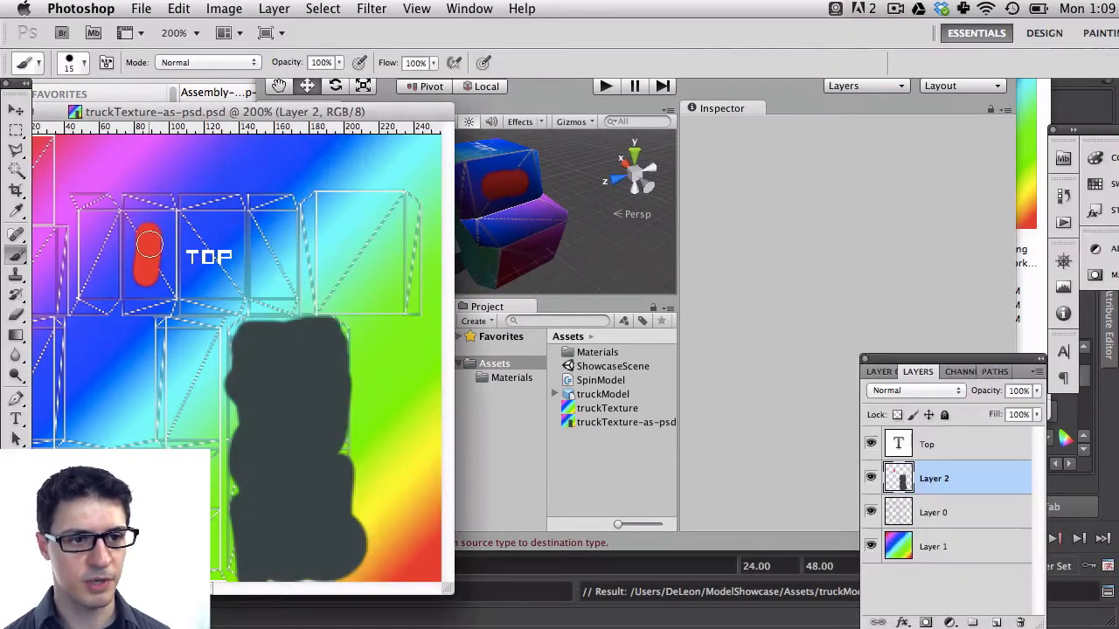
{"action": "key", "text": "ctrl+z"}
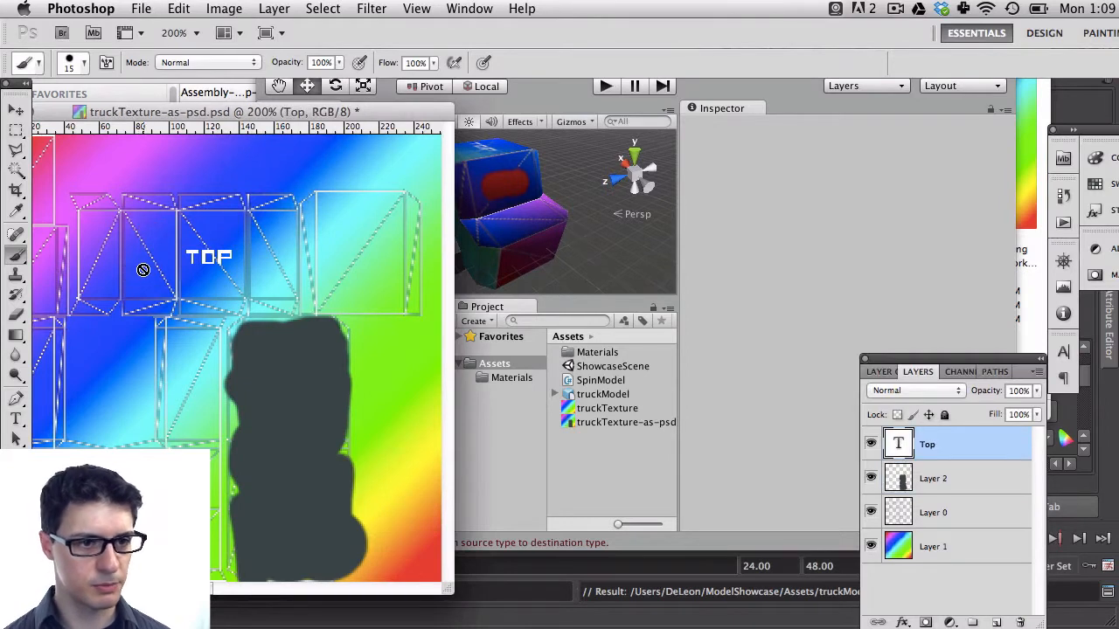
Try a small red dot on Layer 2 left of the TOP label, preview it in Unity, and undo it
{"action": "key", "text": "v"}
{"action": "left_click", "coordinate": [885, 476]}
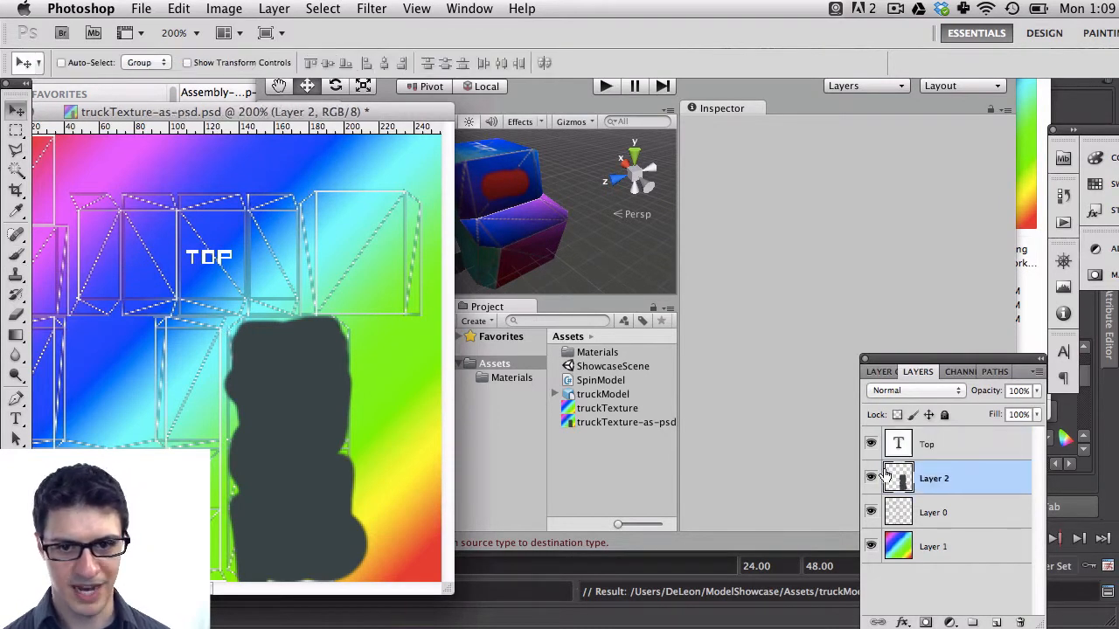
{"action": "key", "text": "b"}
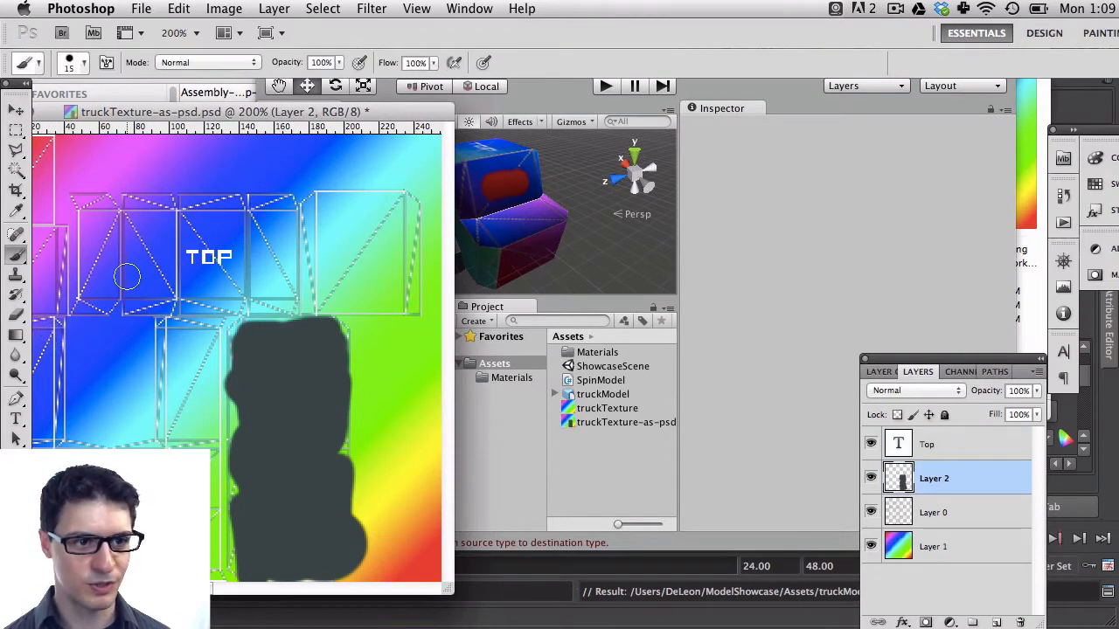
{"action": "left_click_drag", "start_coordinate": [125, 276], "coordinate": [129, 260]}
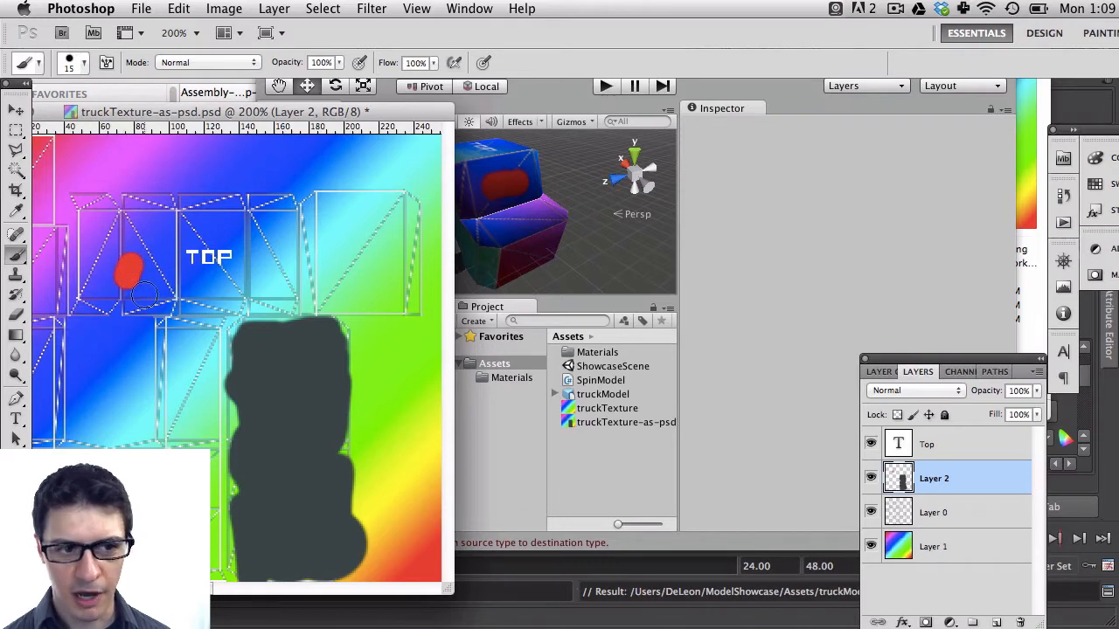
{"action": "left_click", "coordinate": [763, 239]}
{"action": "left_click", "coordinate": [200, 273]}
{"action": "key", "text": "ctrl+z"}
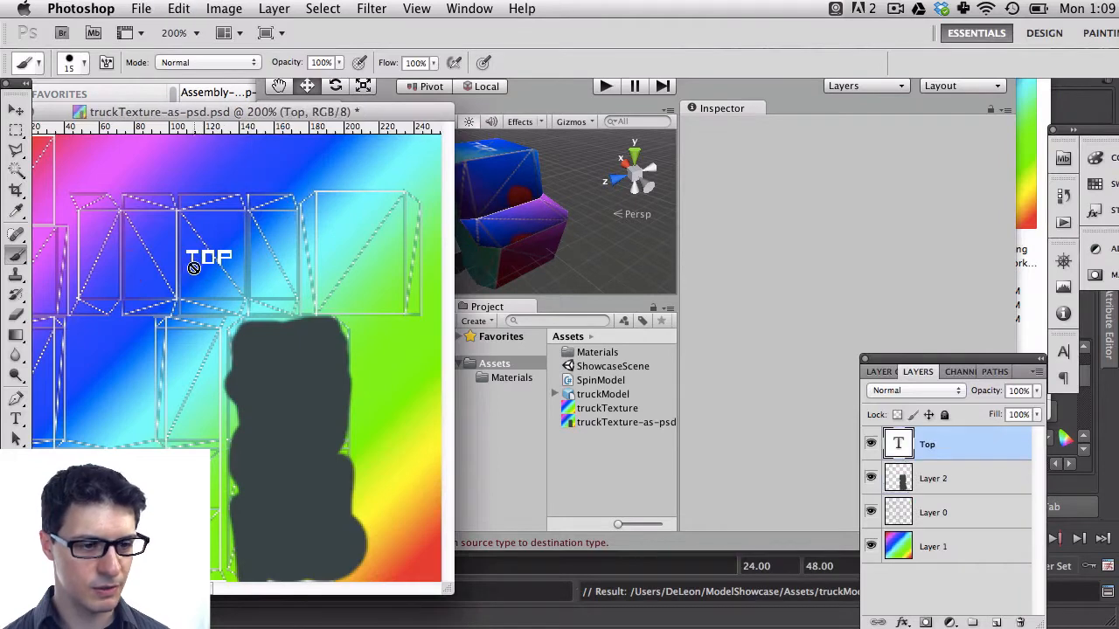
Zoom in and make a rectangular selection around the shell just left of the TOP label
{"action": "key", "text": "super+plus"}
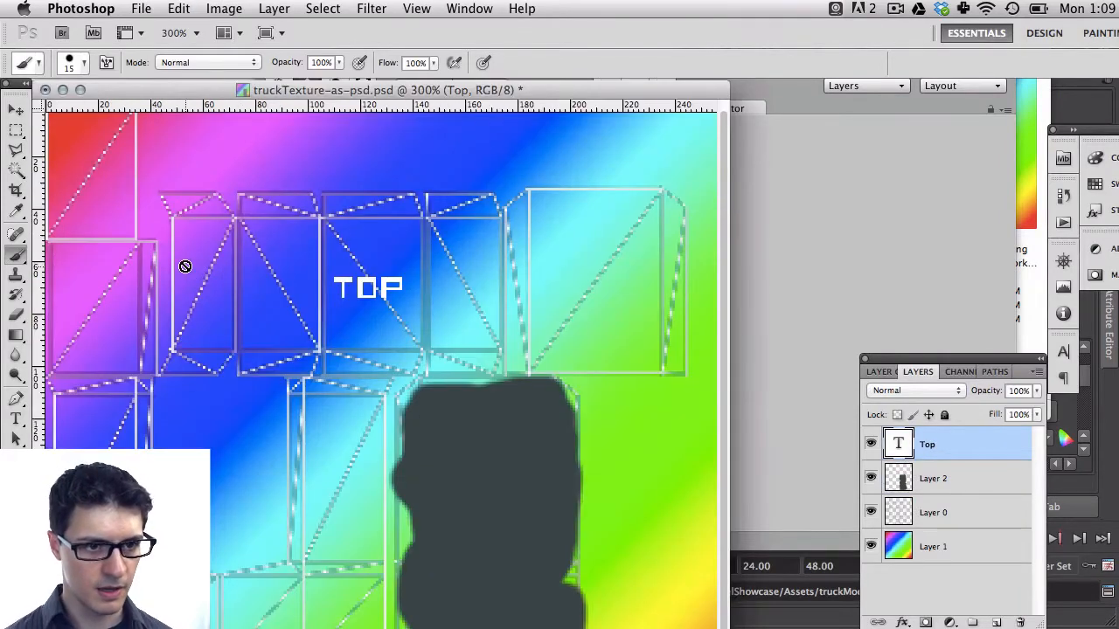
{"action": "key", "text": "m"}
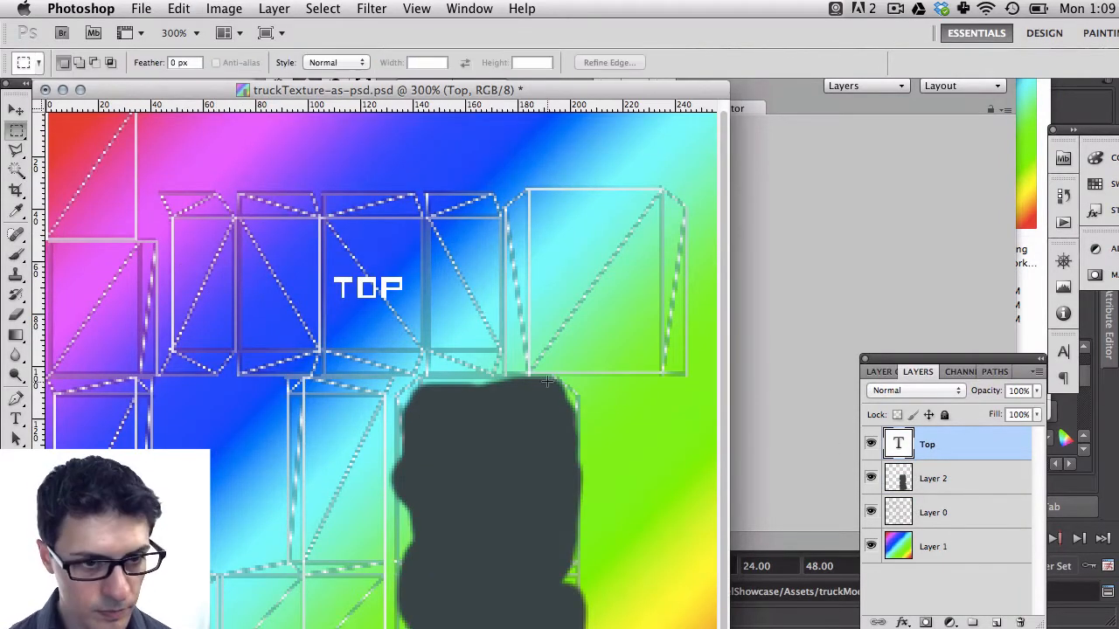
{"action": "left_click_drag", "start_coordinate": [237, 218], "coordinate": [320, 352]}
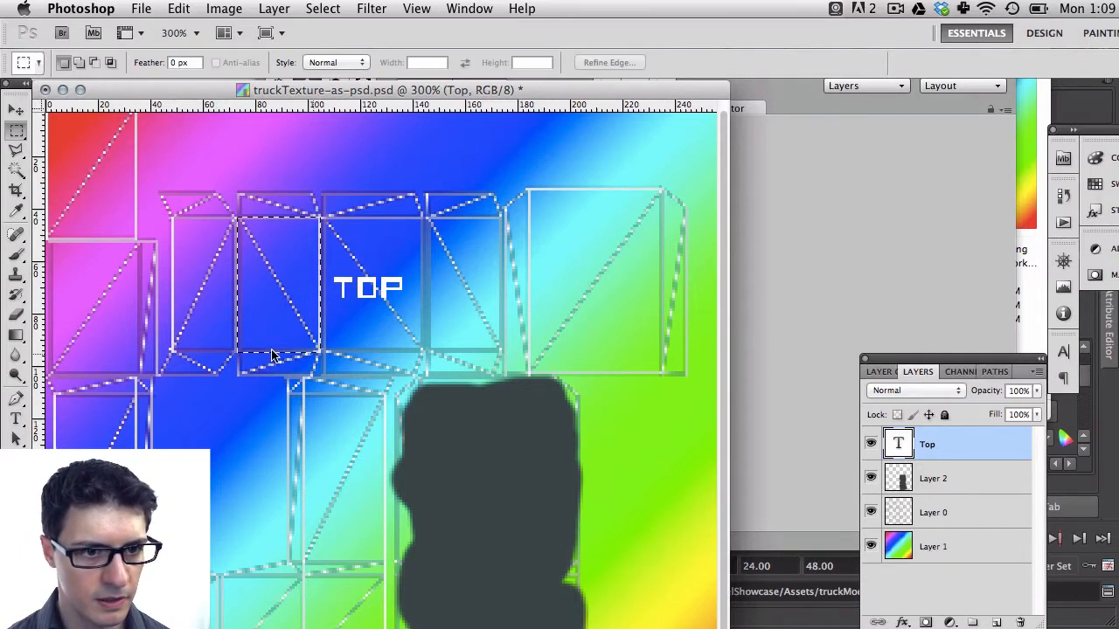
{"action": "left_click", "coordinate": [237, 193]}
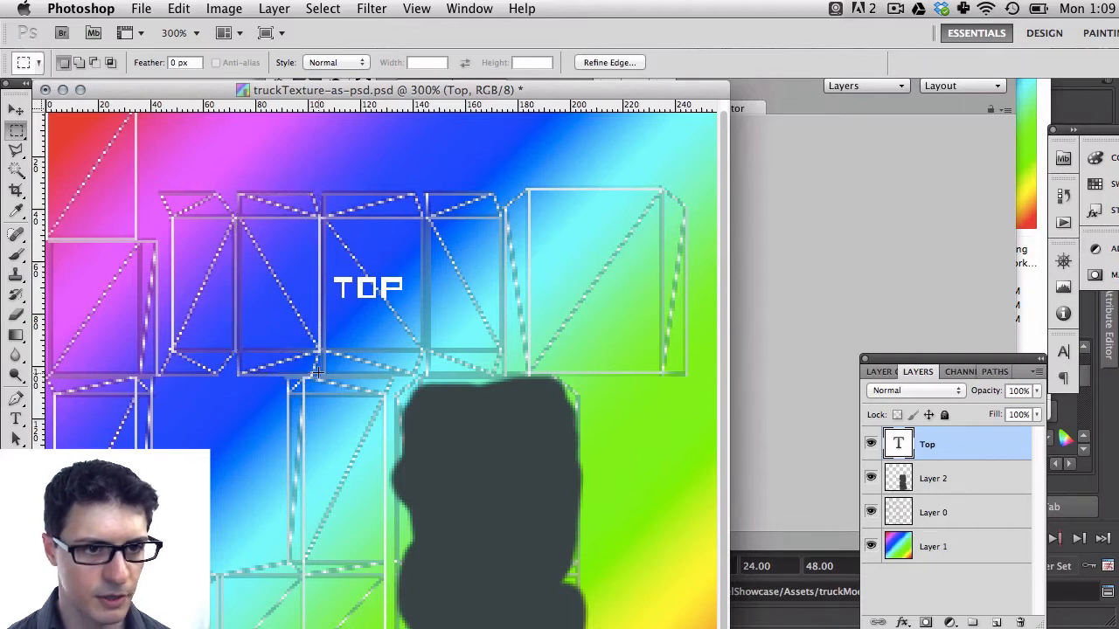
Switch to the Gradient Tool and choose the foreground-to-background gradient preset
{"action": "key", "text": "g"}
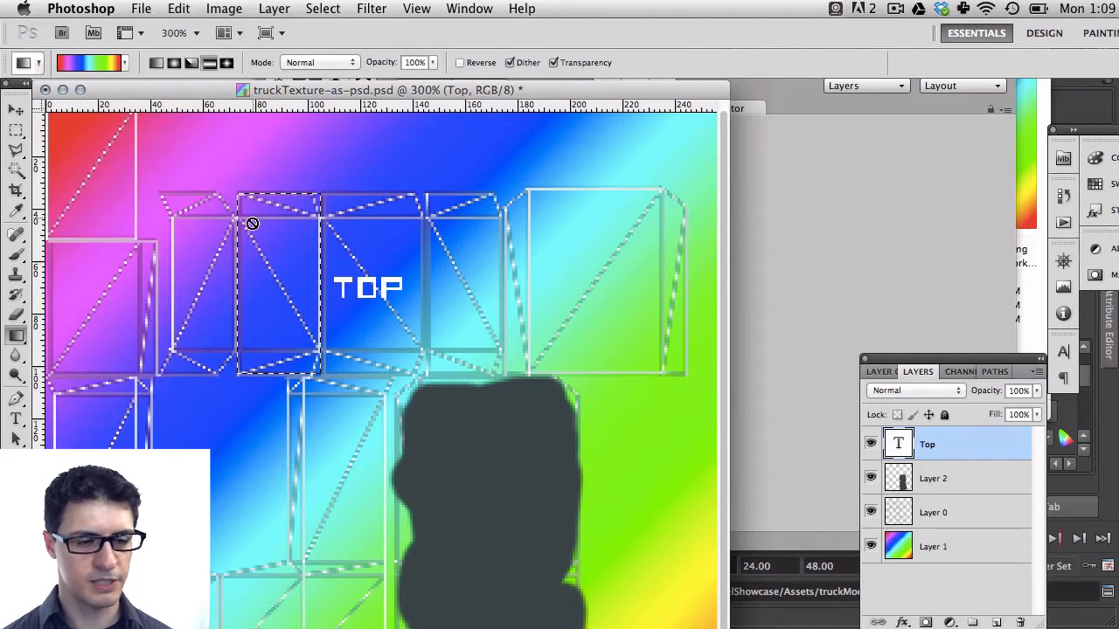
{"action": "left_click_drag", "start_coordinate": [16, 335], "coordinate": [50, 337]}
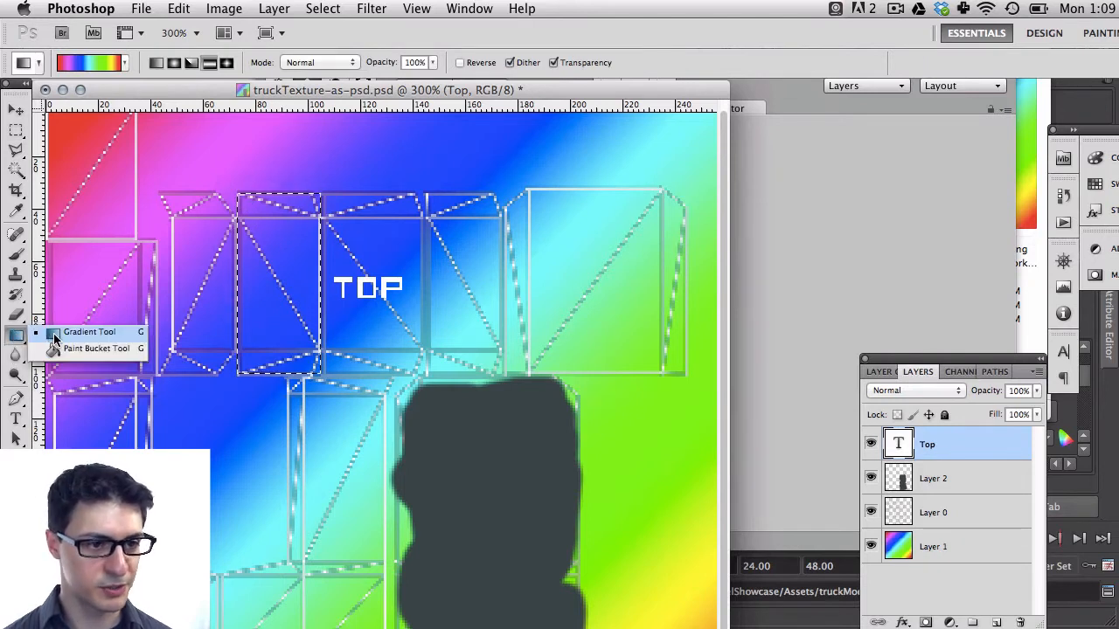
{"action": "left_click", "coordinate": [57, 335]}
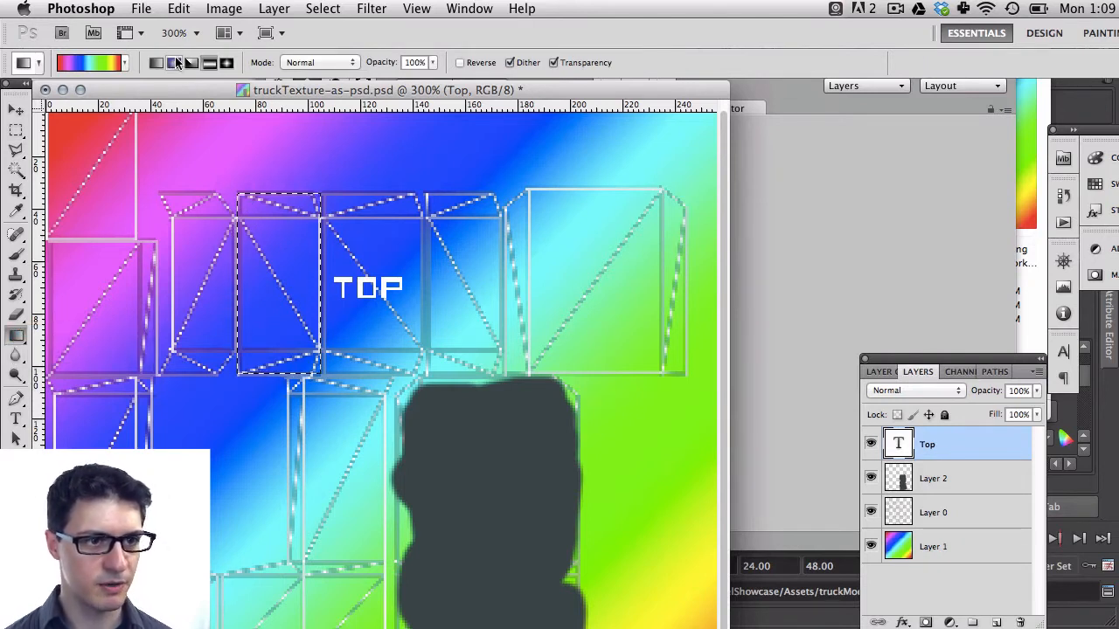
{"action": "left_click", "coordinate": [125, 62]}
{"action": "left_click", "coordinate": [35, 106]}
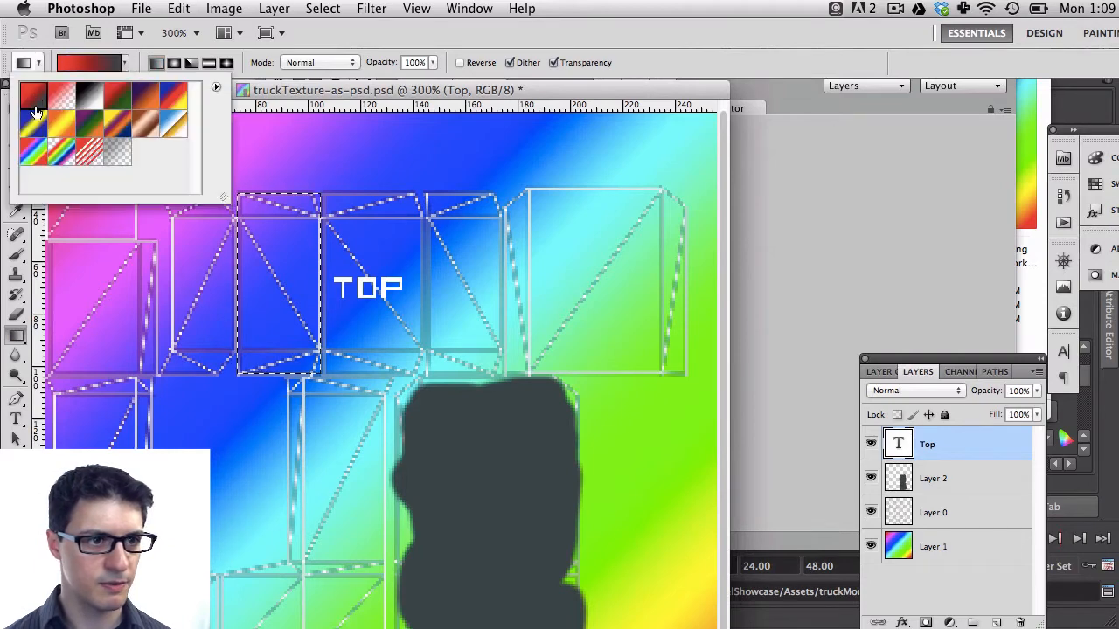
Set the gradient colors to a medium blue and a light blue, b8d8dd
{"action": "left_click", "coordinate": [13, 569]}
{"action": "left_click_drag", "start_coordinate": [327, 284], "coordinate": [346, 244]}
{"action": "left_click", "coordinate": [628, 243]}
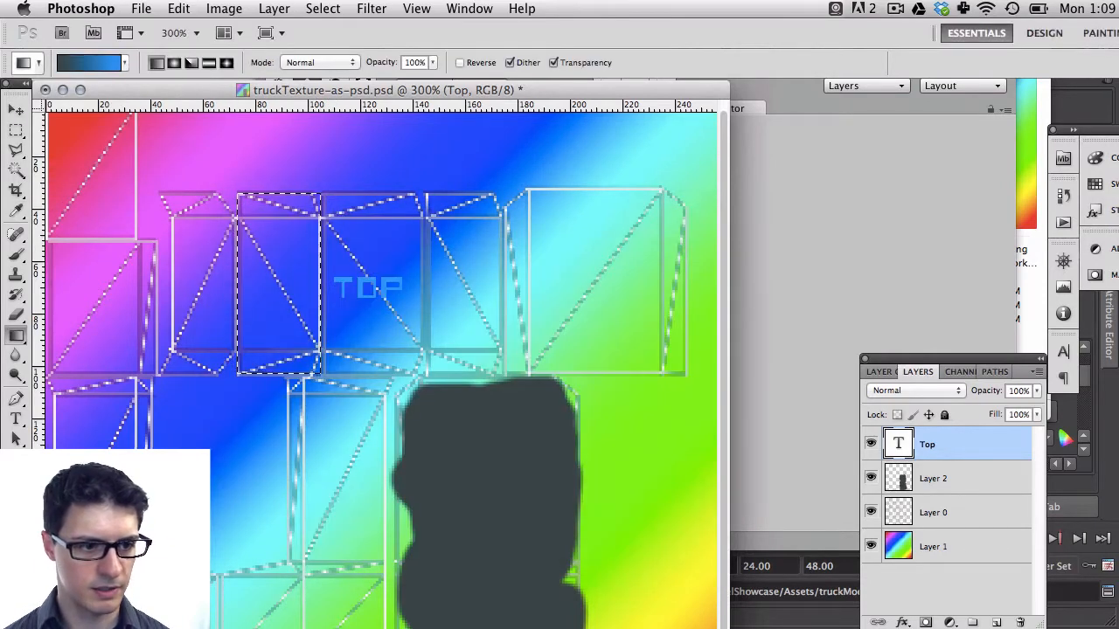
{"action": "left_click", "coordinate": [14, 568]}
{"action": "left_click", "coordinate": [460, 283]}
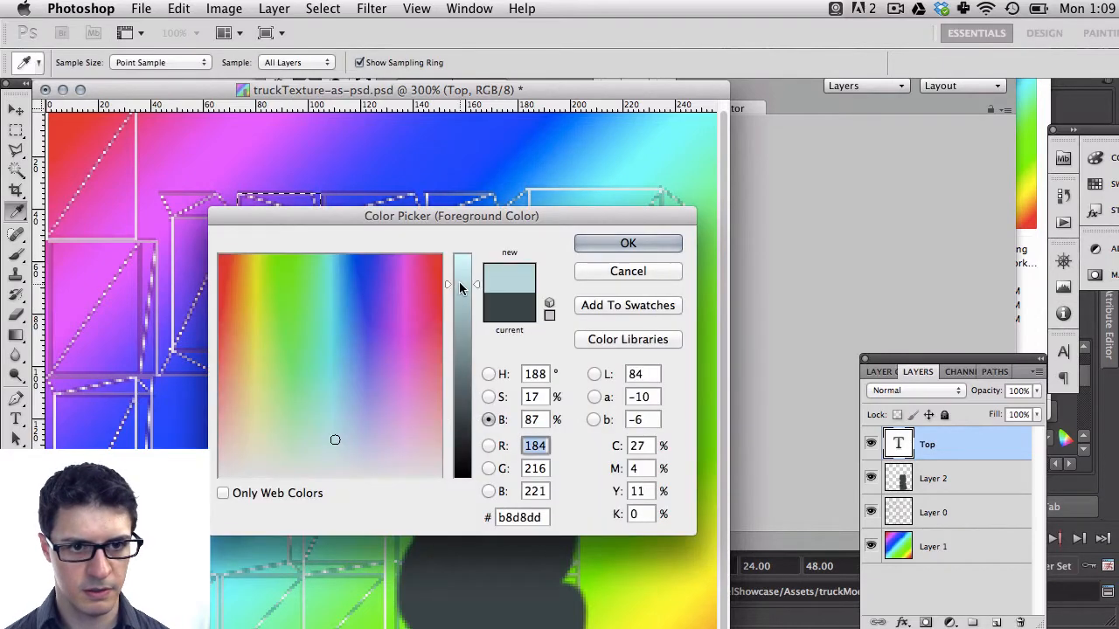
{"action": "key", "text": "Return"}
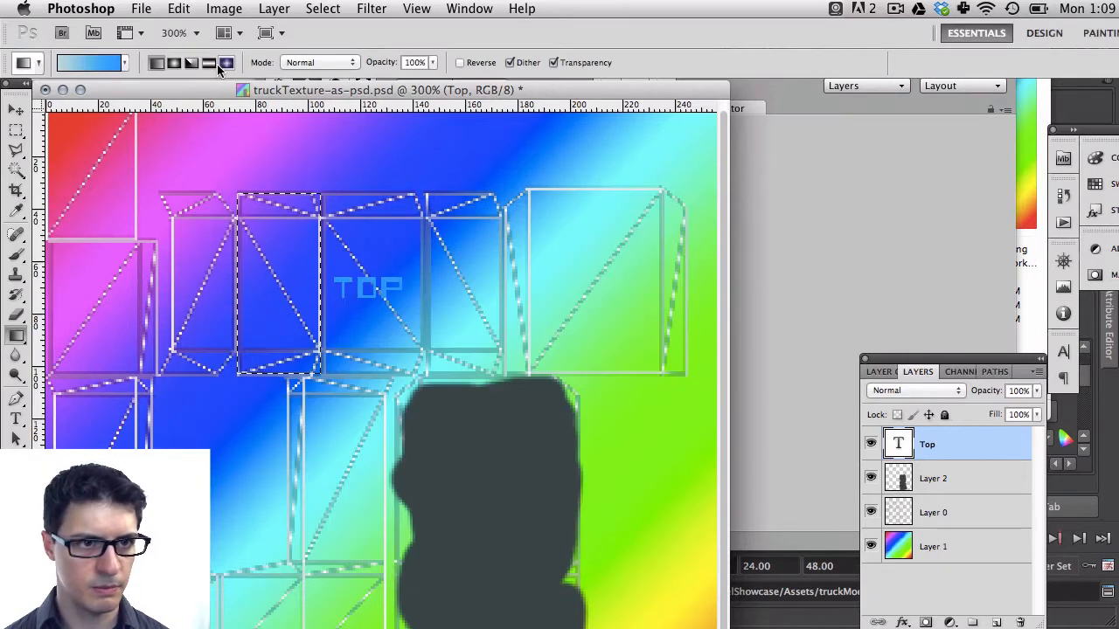
Fill the selection on Layer 2 with a vertical blue gradient and deselect
{"action": "left_click", "coordinate": [962, 472]}
{"action": "left_click_drag", "start_coordinate": [280, 279], "coordinate": [324, 403]}
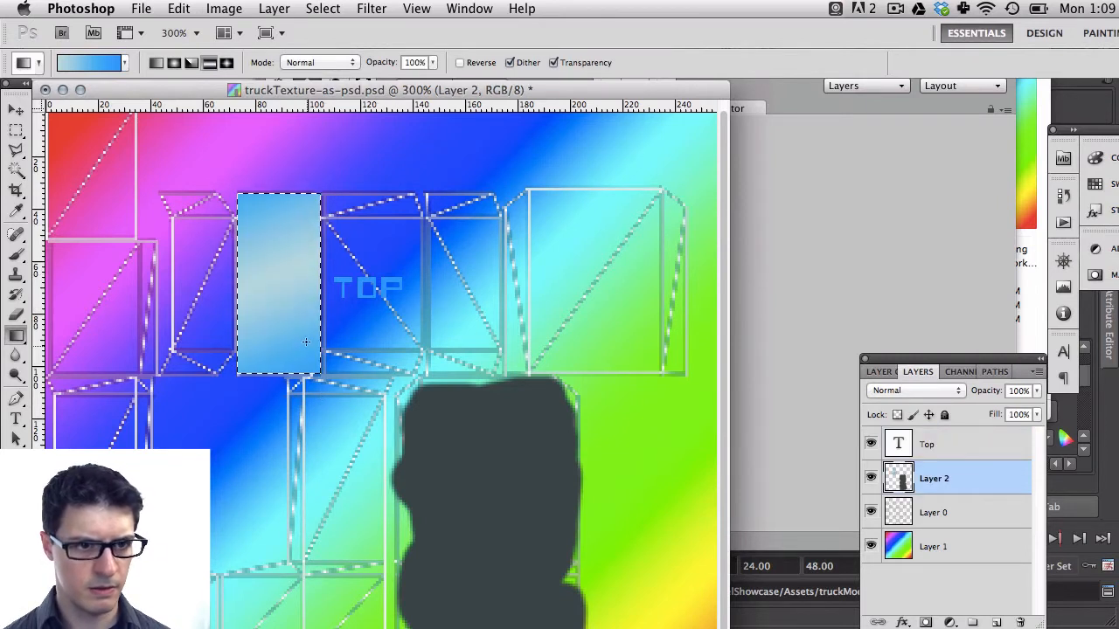
{"action": "key", "text": "super+d"}
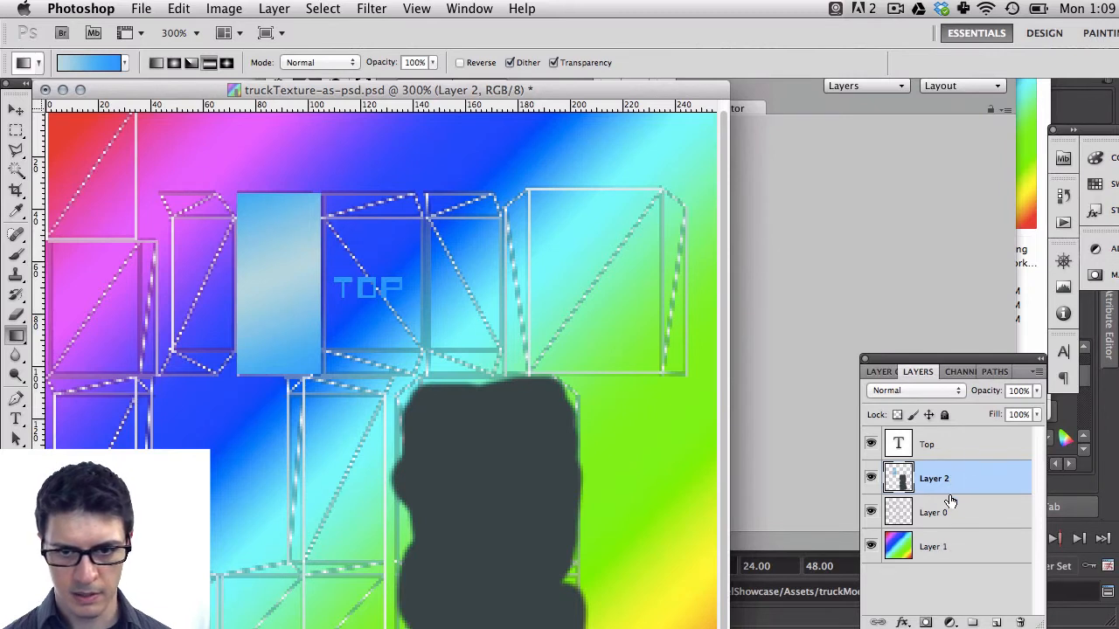
Create a new layer and set the Brush tool's size to 10 px
{"action": "left_click", "coordinate": [999, 622]}
{"action": "key", "text": "b"}
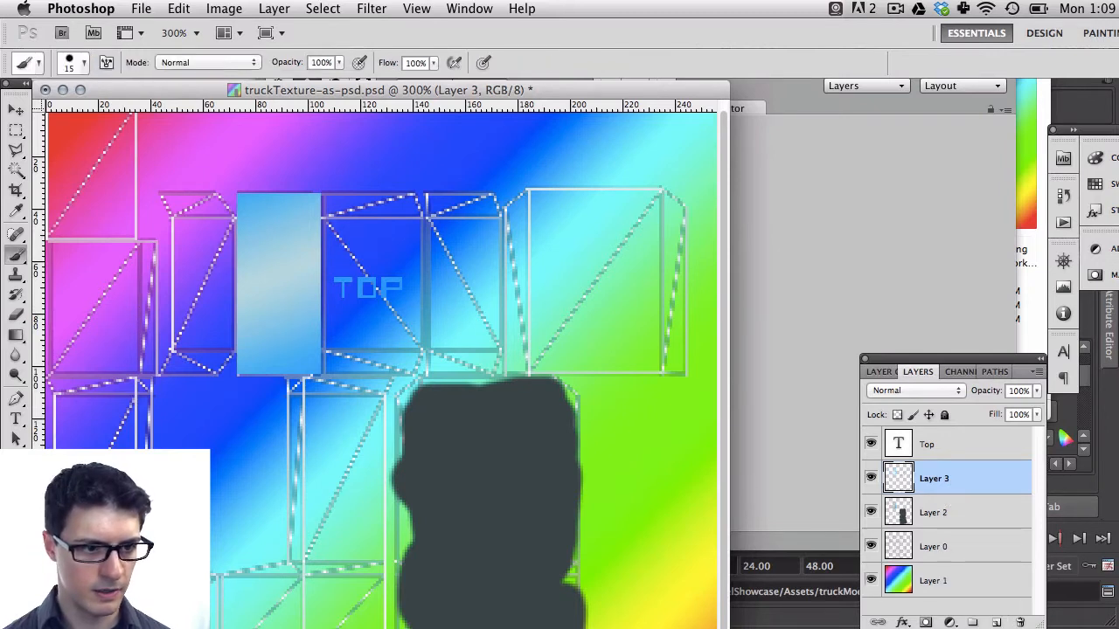
{"action": "left_click", "coordinate": [82, 70]}
{"action": "double_click", "coordinate": [165, 90]}
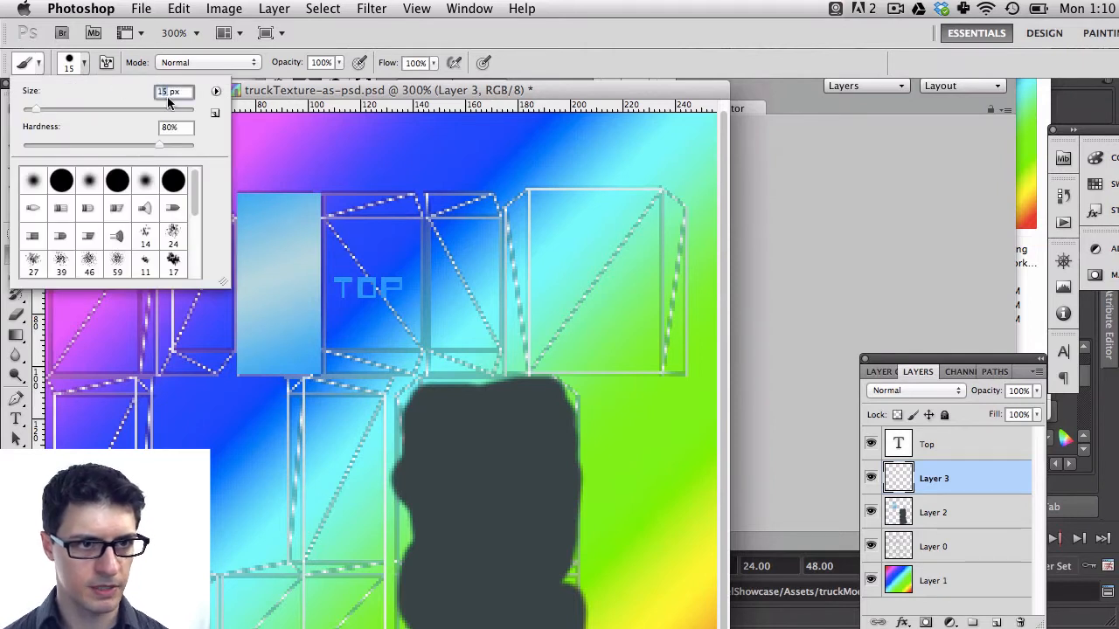
{"action": "type", "text": "10"}
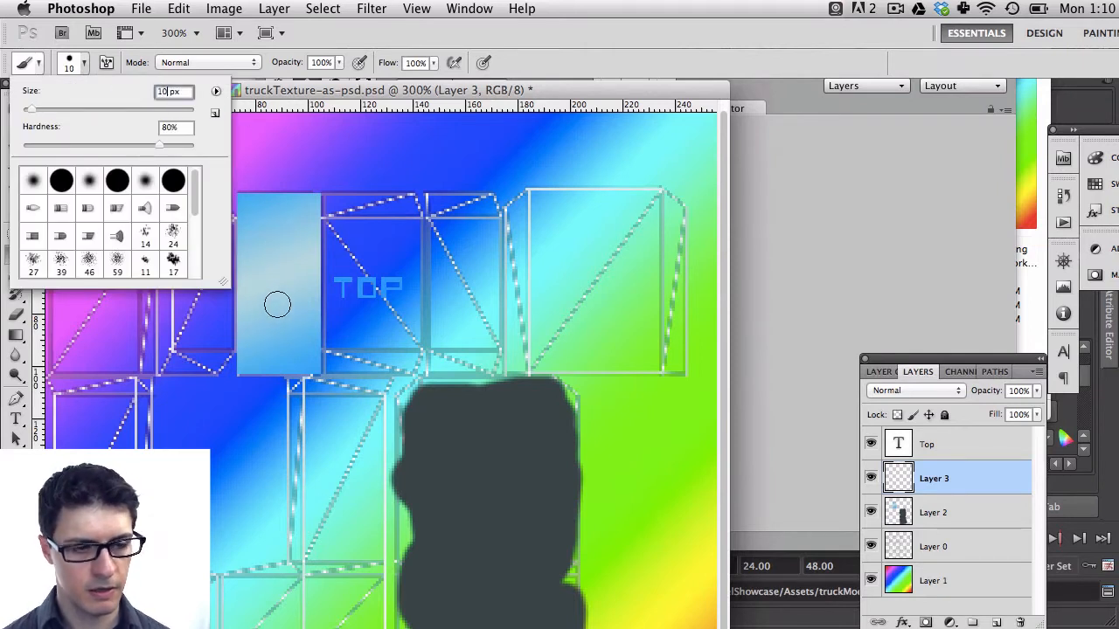
Paint a dark silhouette shape on Layer 3 over the light blue window panel, set the layer's opacity to 30%, and save
{"action": "left_click", "coordinate": [284, 252]}
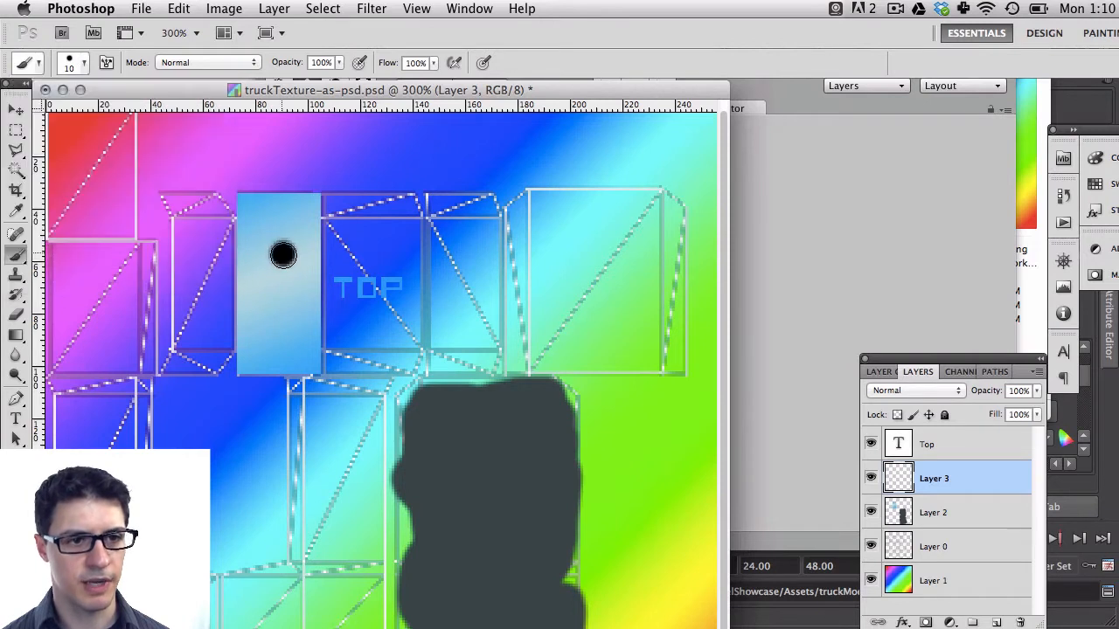
{"action": "mouse_move", "coordinate": [282, 253]}
{"action": "left_mouse_down"}
{"action": "mouse_move", "coordinate": [244, 238]}
{"action": "mouse_move", "coordinate": [243, 276]}
{"action": "mouse_move", "coordinate": [255, 259]}
{"action": "mouse_move", "coordinate": [291, 261]}
{"action": "mouse_move", "coordinate": [296, 248]}
{"action": "mouse_move", "coordinate": [280, 252]}
{"action": "left_mouse_up"}
{"action": "key", "text": "v"}
{"action": "key", "text": "5"}
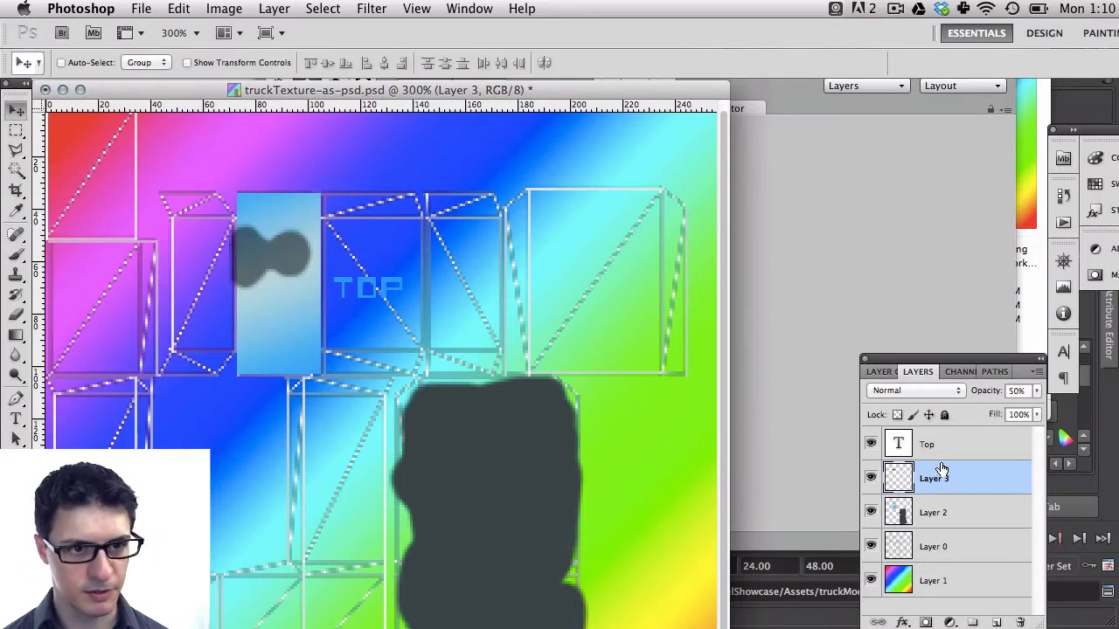
{"action": "key", "text": "3"}
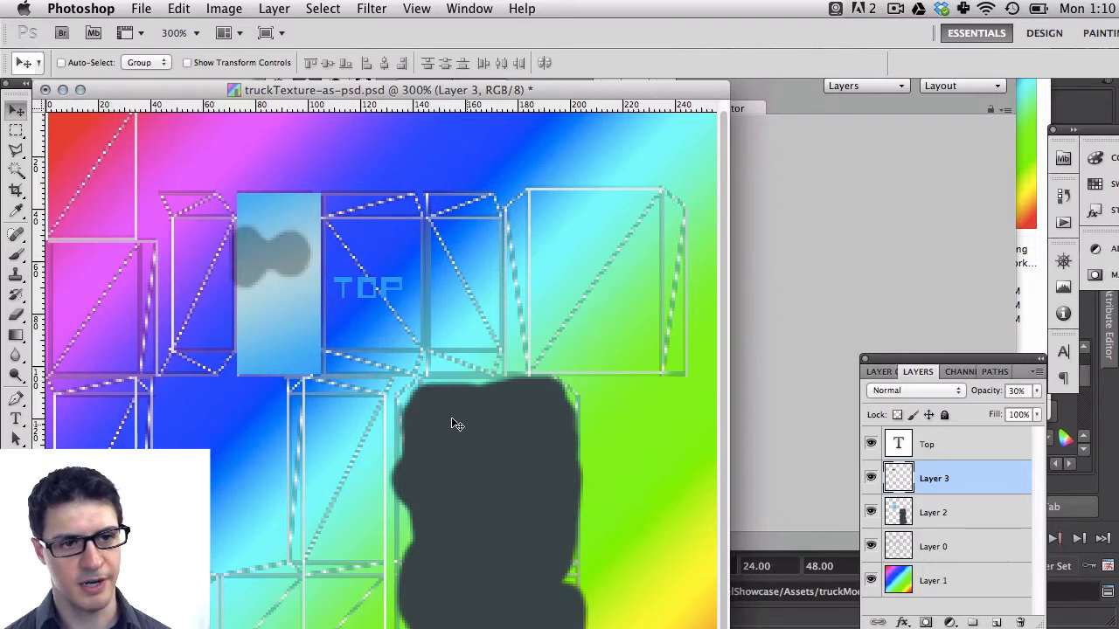
{"action": "key", "text": "super+s"}
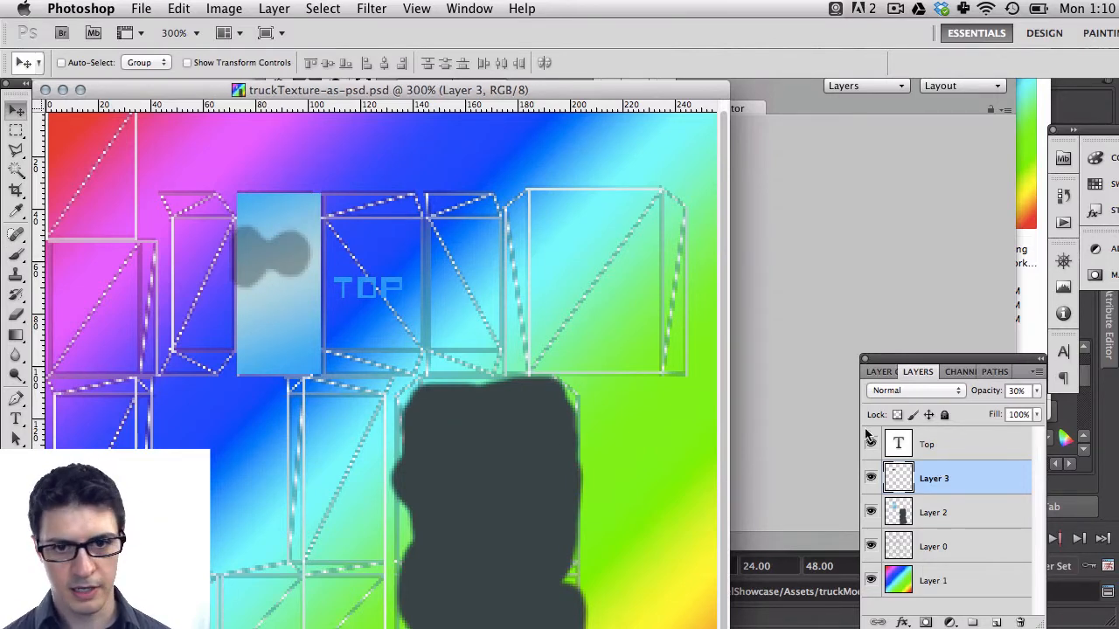
Scale the silhouette down to about 66% with Free Transform, apply it, and save the file
{"action": "left_click", "coordinate": [822, 298]}
{"action": "left_click_drag", "start_coordinate": [575, 229], "coordinate": [350, 208], "text": "alt"}
{"action": "left_click", "coordinate": [179, 260]}
{"action": "key", "text": "super+t"}
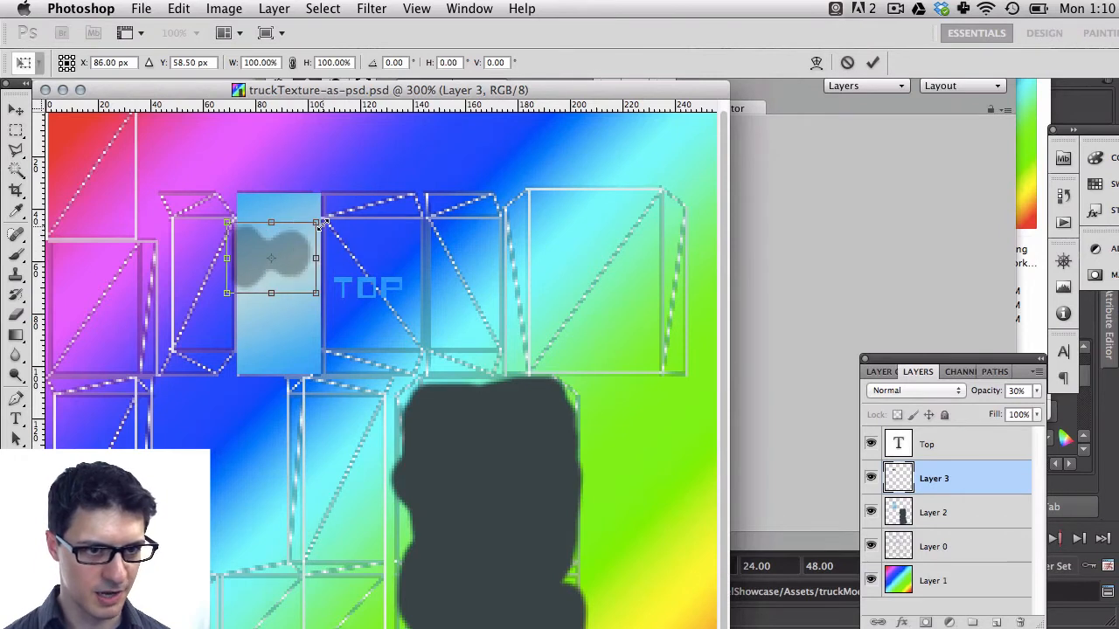
{"action": "left_click_drag", "start_coordinate": [316, 223], "coordinate": [293, 249], "text": "shift"}
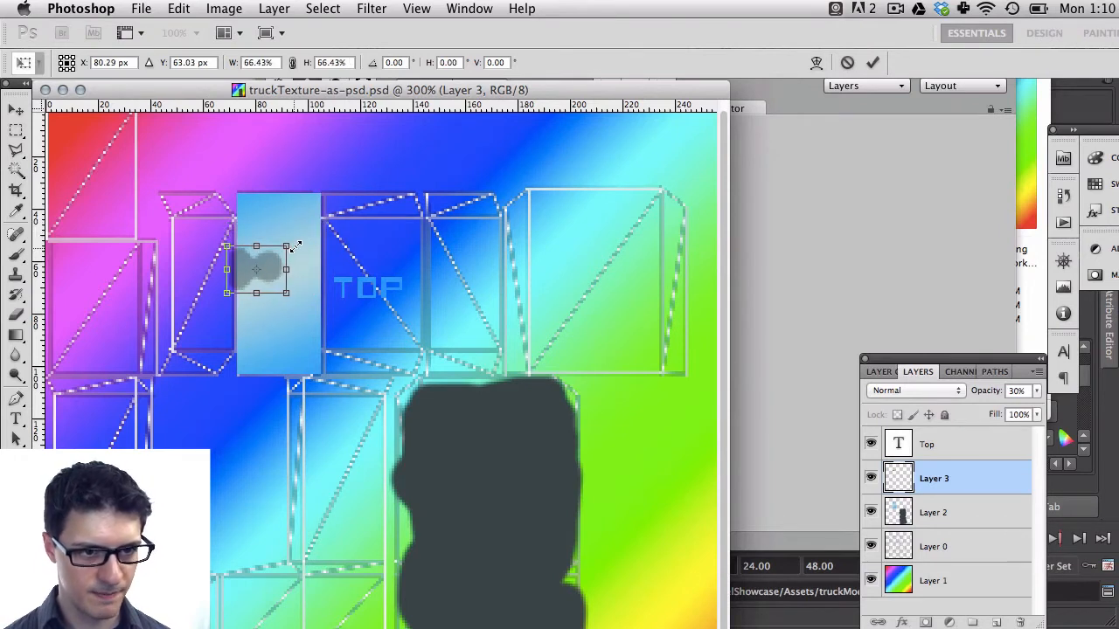
{"action": "key", "text": "Return"}
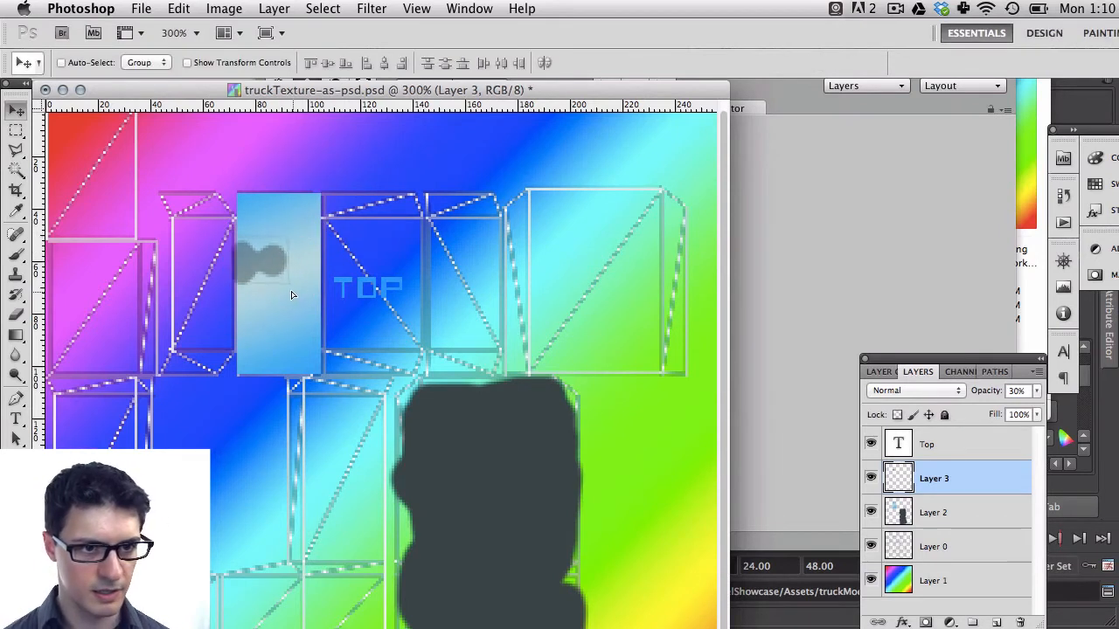
{"action": "key", "text": "super+s"}
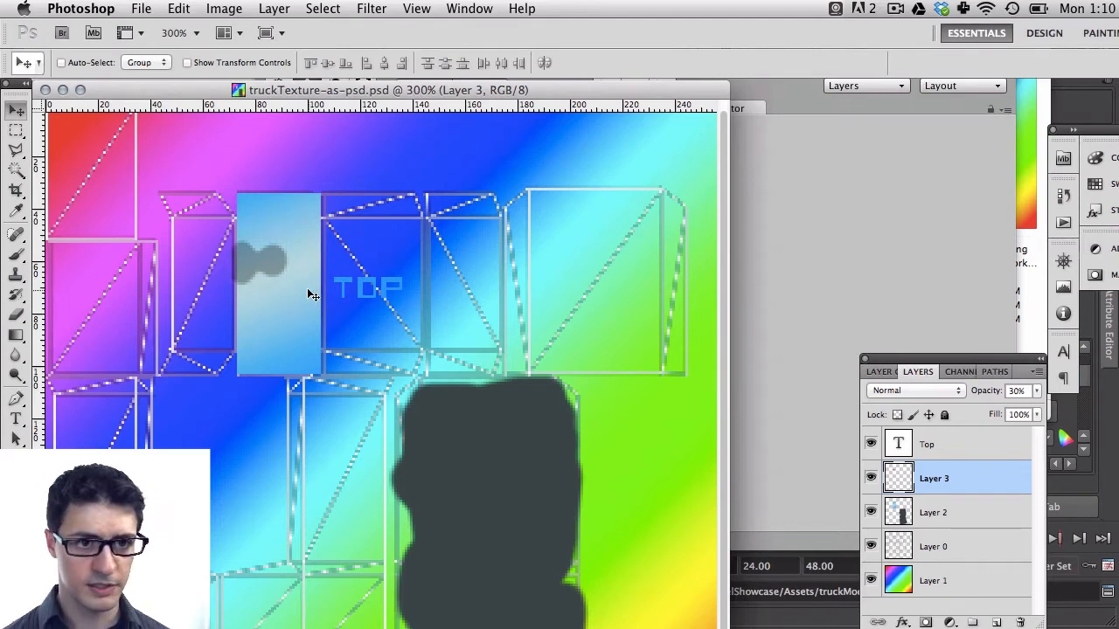
Inspect the updated texture on the truck in the Unity scene view
{"action": "key", "text": "super+Tab"}
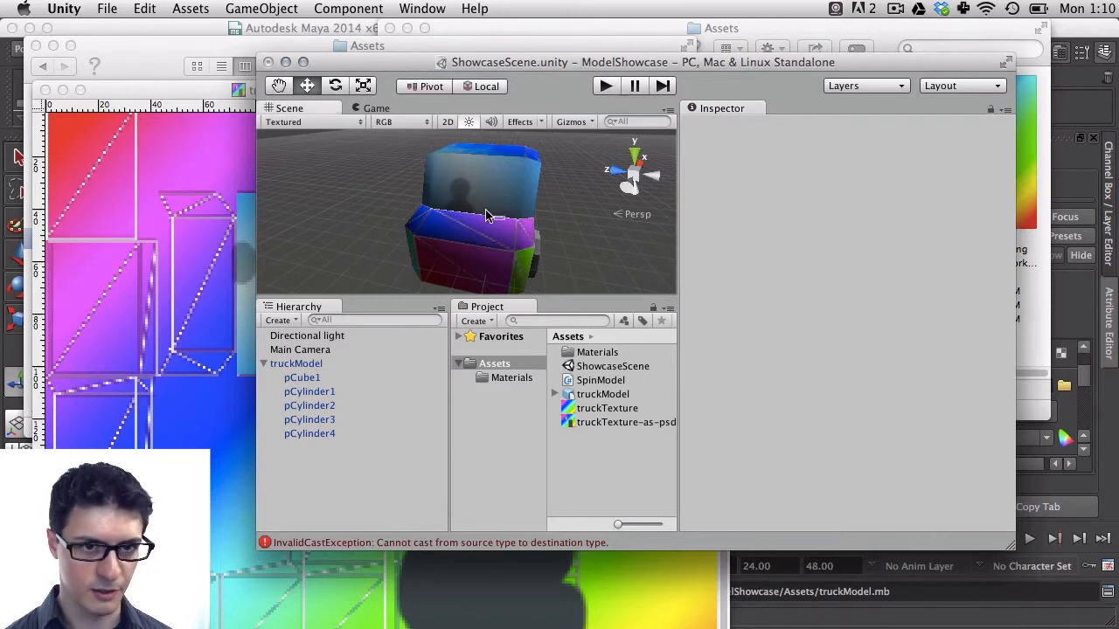
{"action": "left_click_drag", "start_coordinate": [499, 202], "coordinate": [326, 219], "text": "alt"}
{"action": "key", "text": "super+Tab"}
Marquee-select the roof panel area around TOP and set the foreground color to orange, cb4800
{"action": "key", "text": "m"}
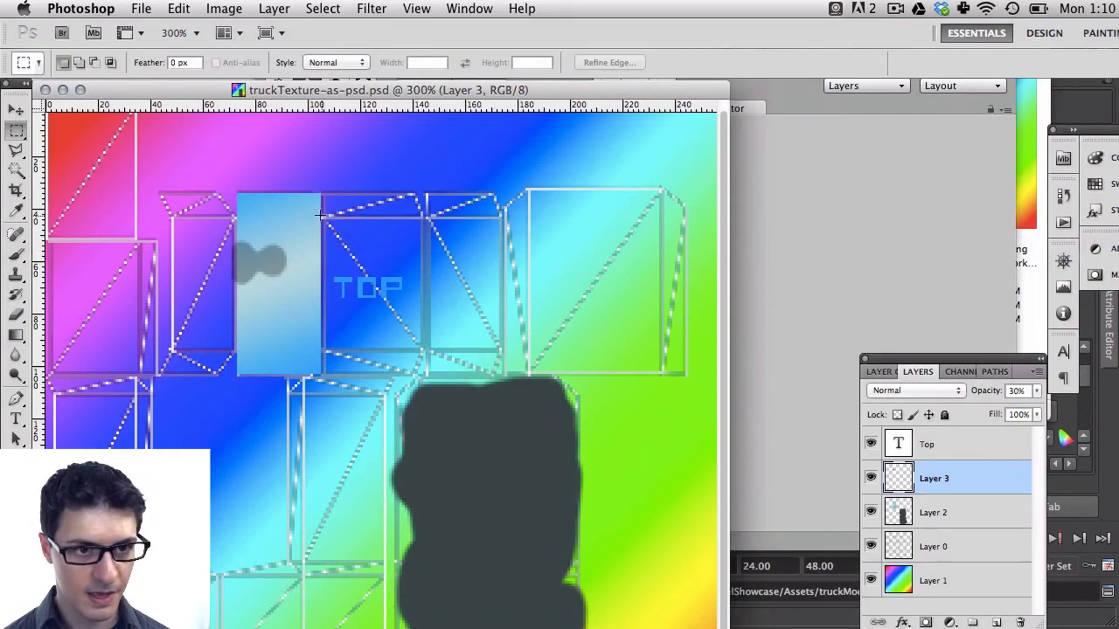
{"action": "left_click_drag", "start_coordinate": [304, 192], "coordinate": [500, 374]}
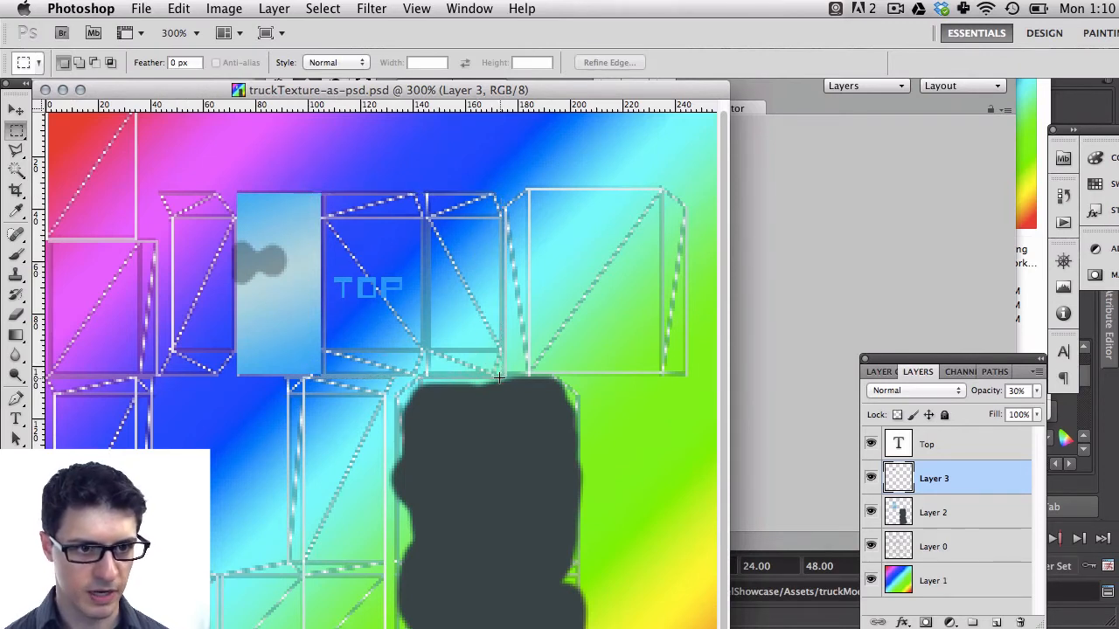
{"action": "key", "text": "g"}
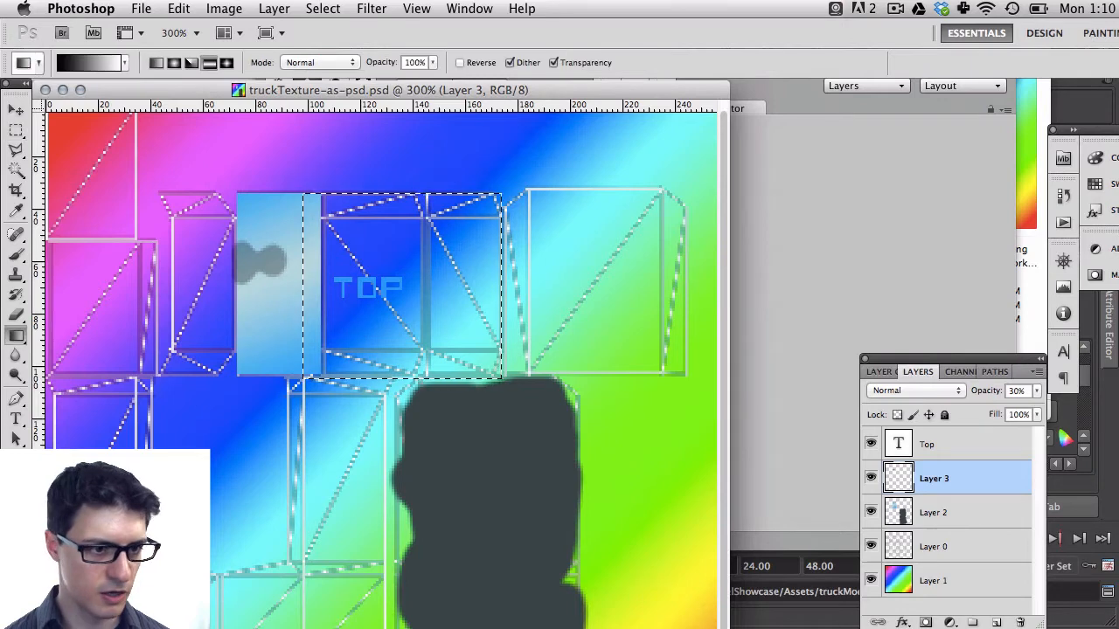
{"action": "left_click", "coordinate": [14, 339]}
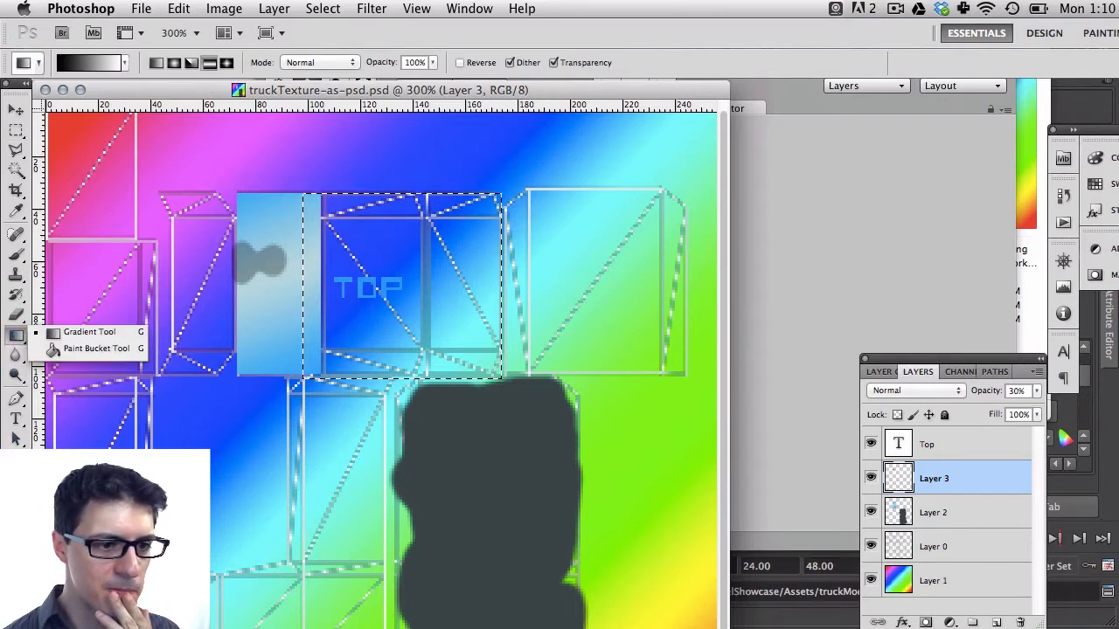
{"action": "left_click", "coordinate": [13, 577]}
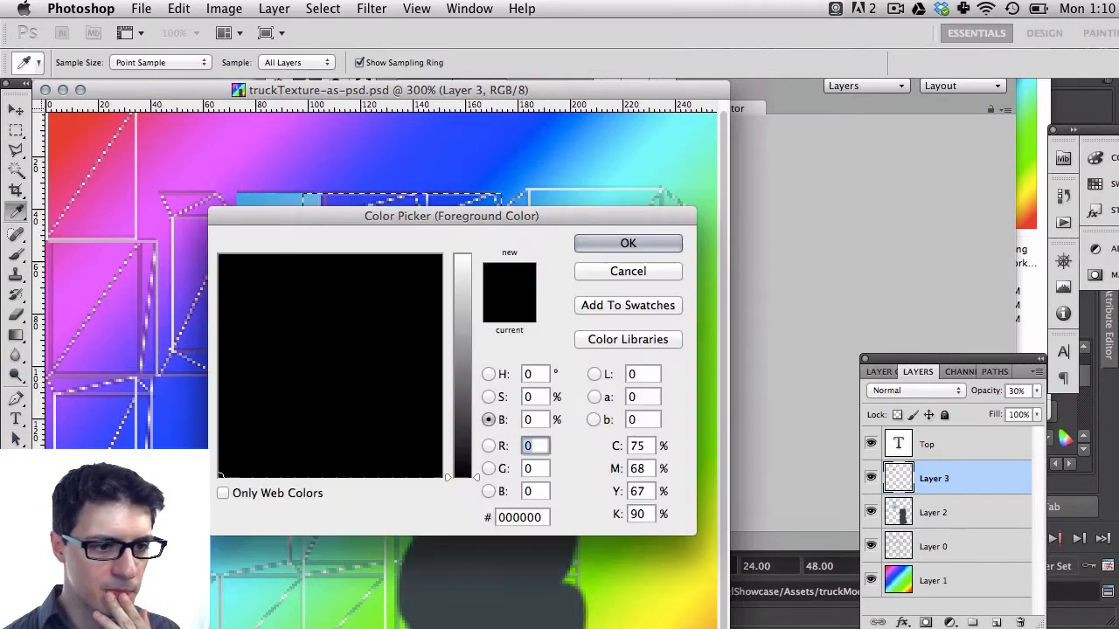
{"action": "left_click", "coordinate": [463, 300]}
{"action": "left_click_drag", "start_coordinate": [249, 271], "coordinate": [230, 250]}
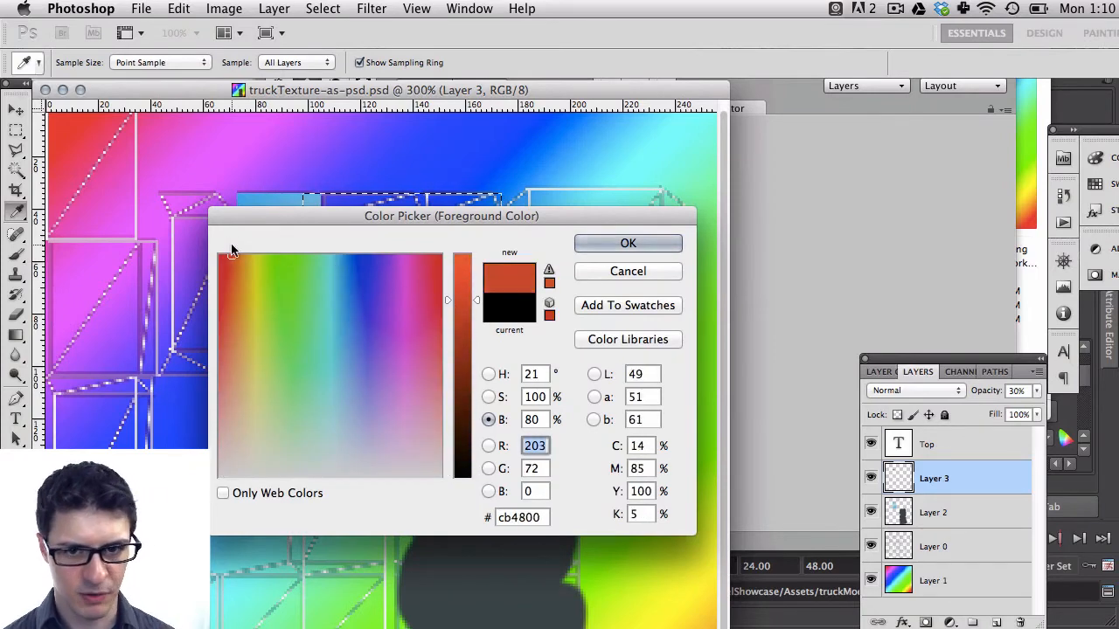
{"action": "key", "text": "Return"}
Create a new layer, fill the selection with orange using the Paint Bucket, and deselect
{"action": "left_click", "coordinate": [993, 623]}
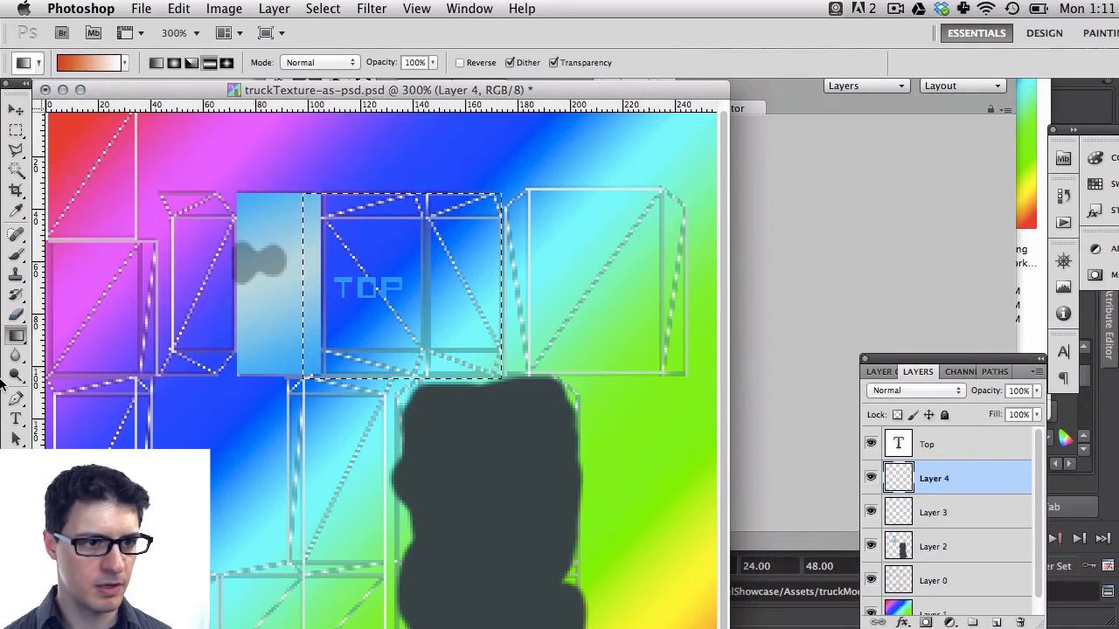
{"action": "left_click_drag", "start_coordinate": [16, 335], "coordinate": [70, 351]}
{"action": "left_click", "coordinate": [354, 278]}
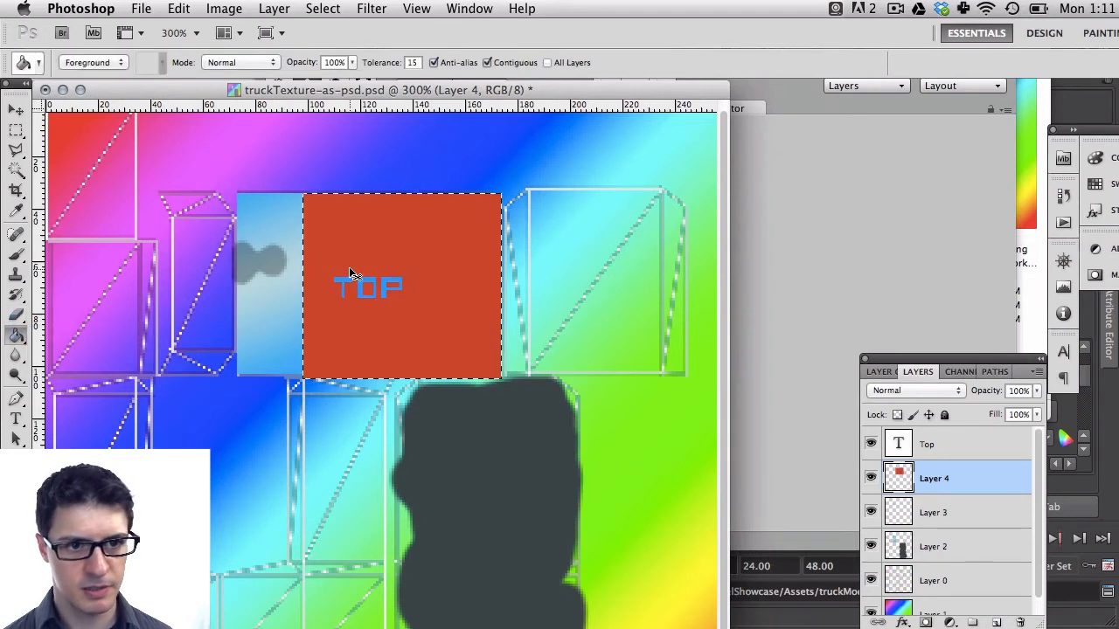
{"action": "key", "text": "super+d"}
Hide the Top text layer and save the file
{"action": "left_click", "coordinate": [869, 445]}
{"action": "key", "text": "super+s"}
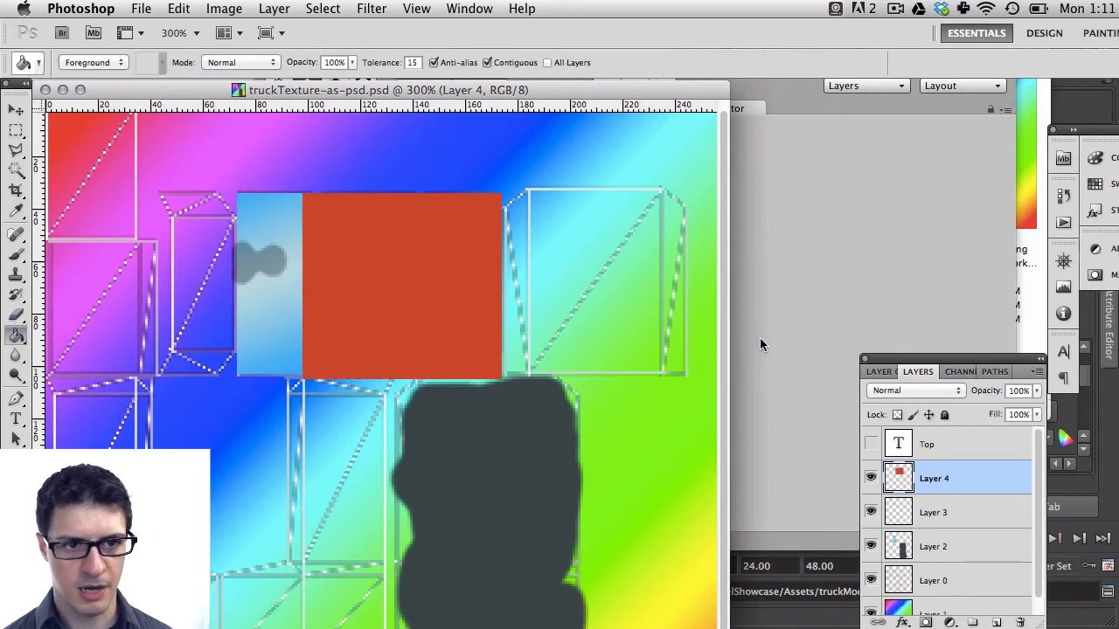
Inspect the orange roof on the truck from several angles in the Unity scene view
{"action": "key", "text": "super+Tab"}
{"action": "left_click_drag", "start_coordinate": [524, 213], "coordinate": [532, 187], "text": "alt"}
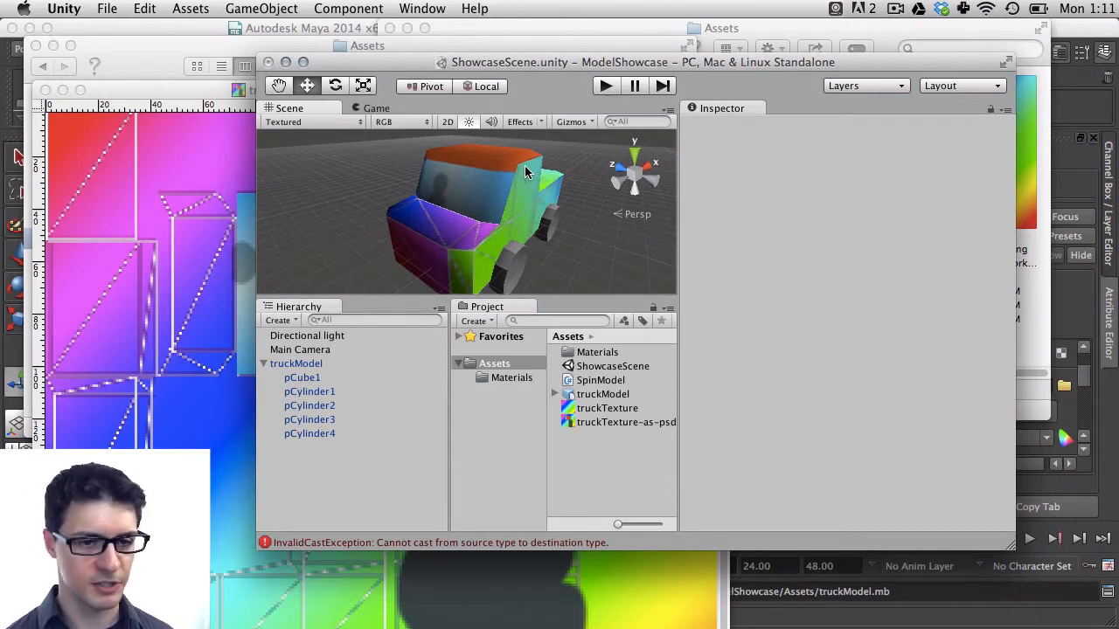
{"action": "scroll", "coordinate": [525, 172], "scroll_direction": "down", "scroll_amount": 3}
{"action": "left_click_drag", "start_coordinate": [423, 231], "coordinate": [483, 208], "text": "alt"}
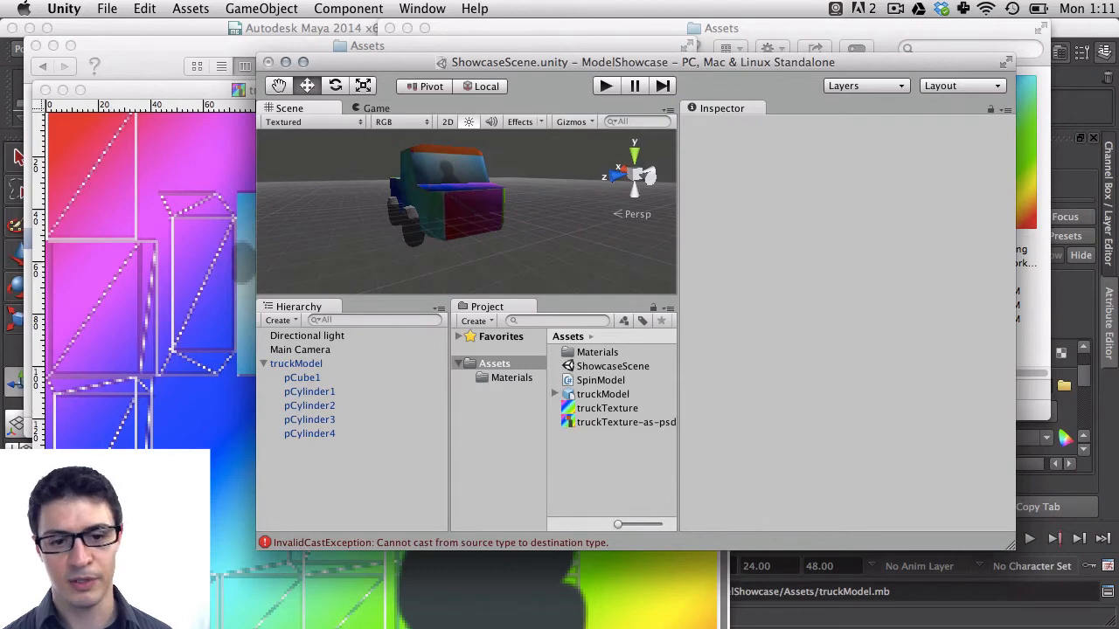
{"action": "left_click", "coordinate": [724, 604]}
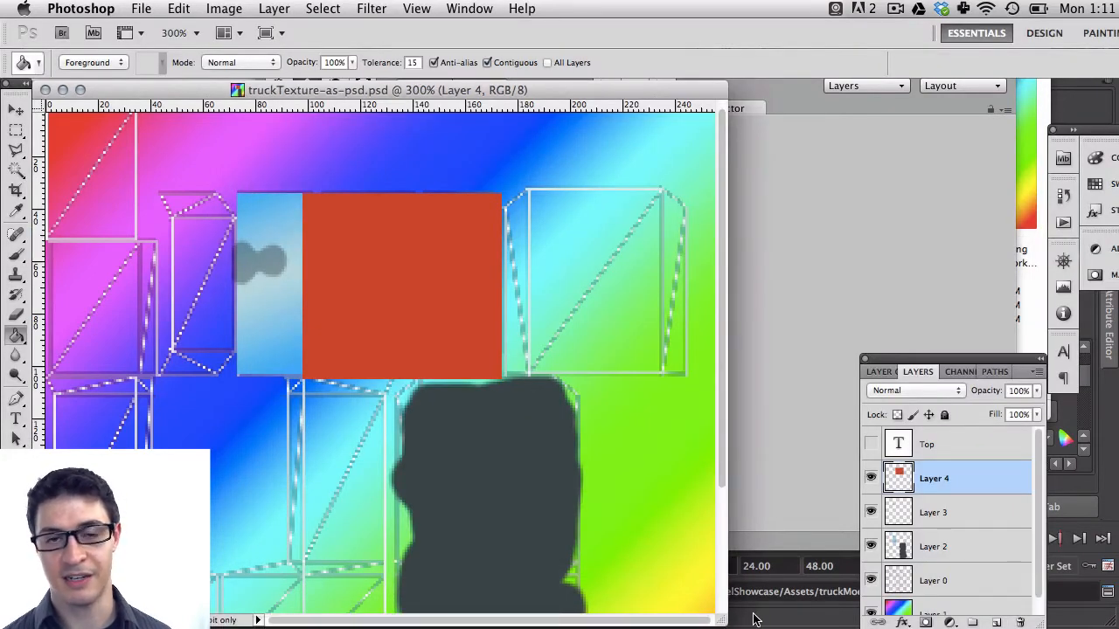
{"action": "left_click", "coordinate": [741, 472]}
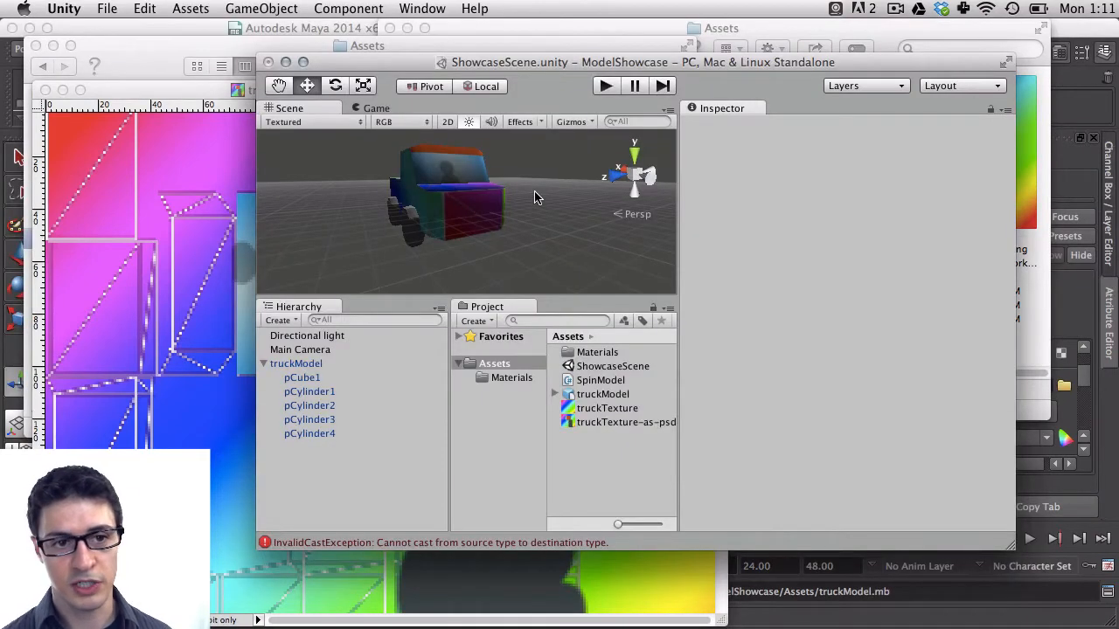
{"action": "left_click_drag", "start_coordinate": [517, 193], "coordinate": [365, 307], "text": "alt"}
Set the Maya file texture's image to truckTexture-as-psd.psd
{"action": "left_click", "coordinate": [730, 581]}
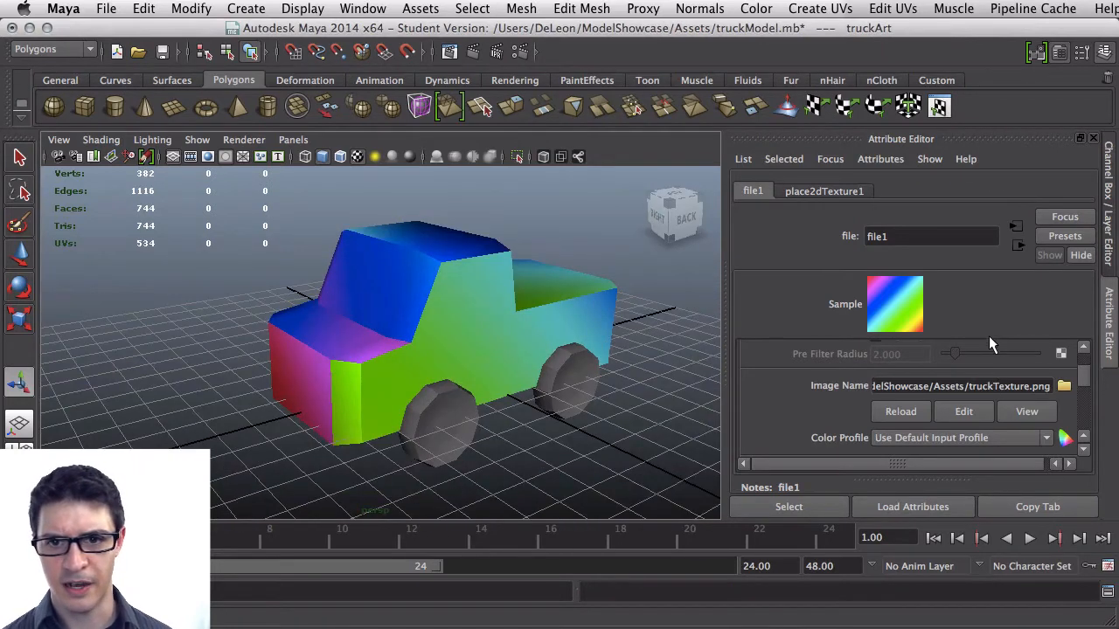
{"action": "left_click", "coordinate": [1067, 387]}
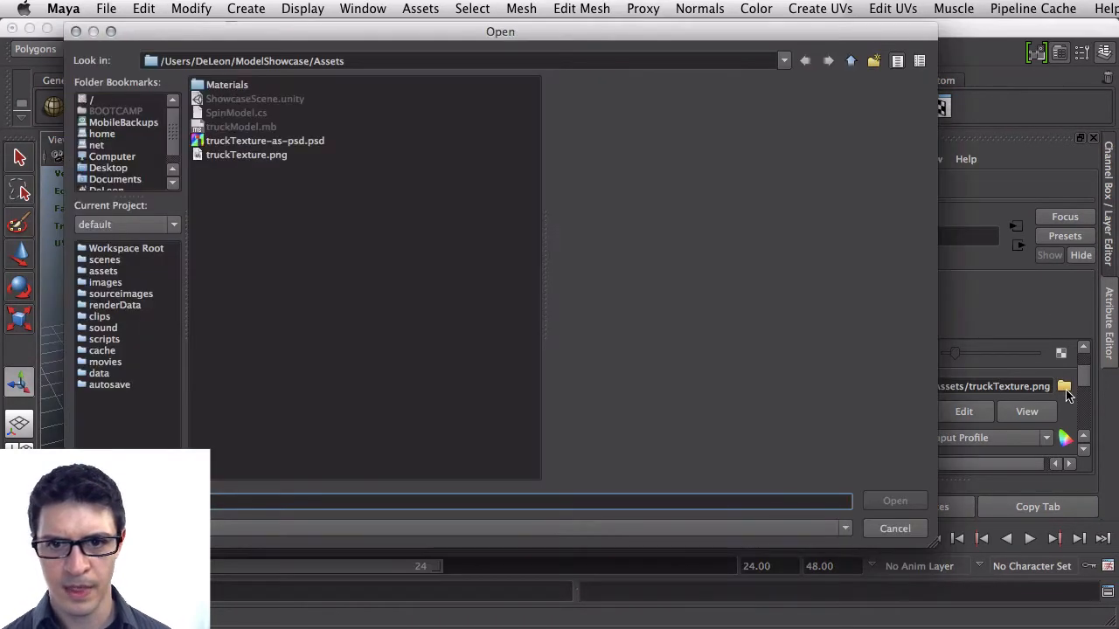
{"action": "left_click", "coordinate": [265, 141]}
{"action": "left_click", "coordinate": [909, 502]}
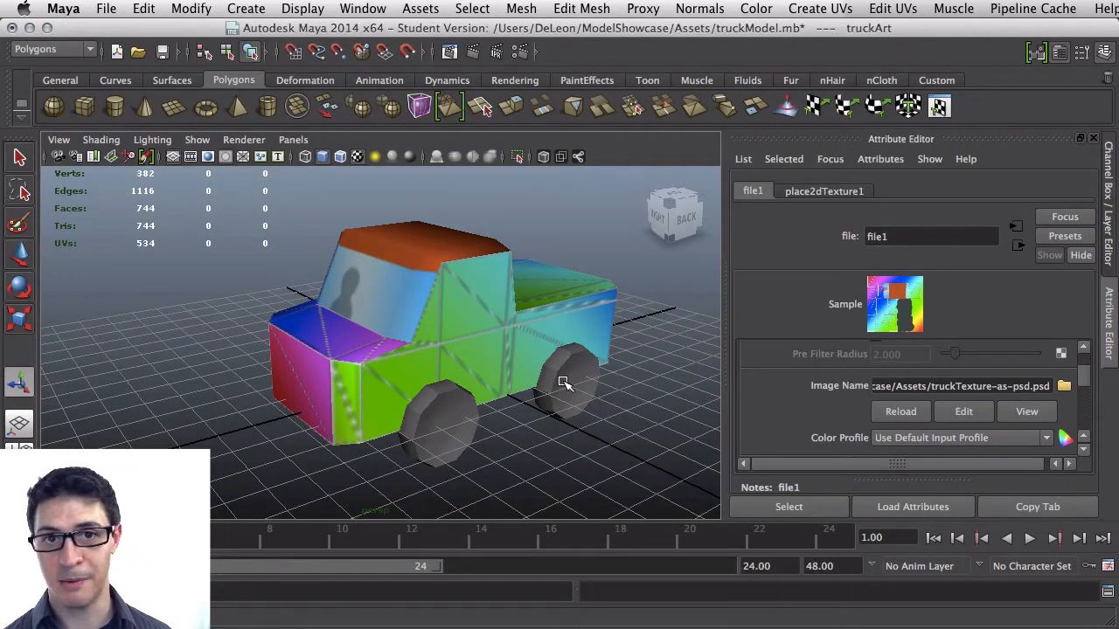
Save the Maya truck scene
{"action": "left_click_drag", "start_coordinate": [291, 340], "coordinate": [357, 348], "text": "alt"}
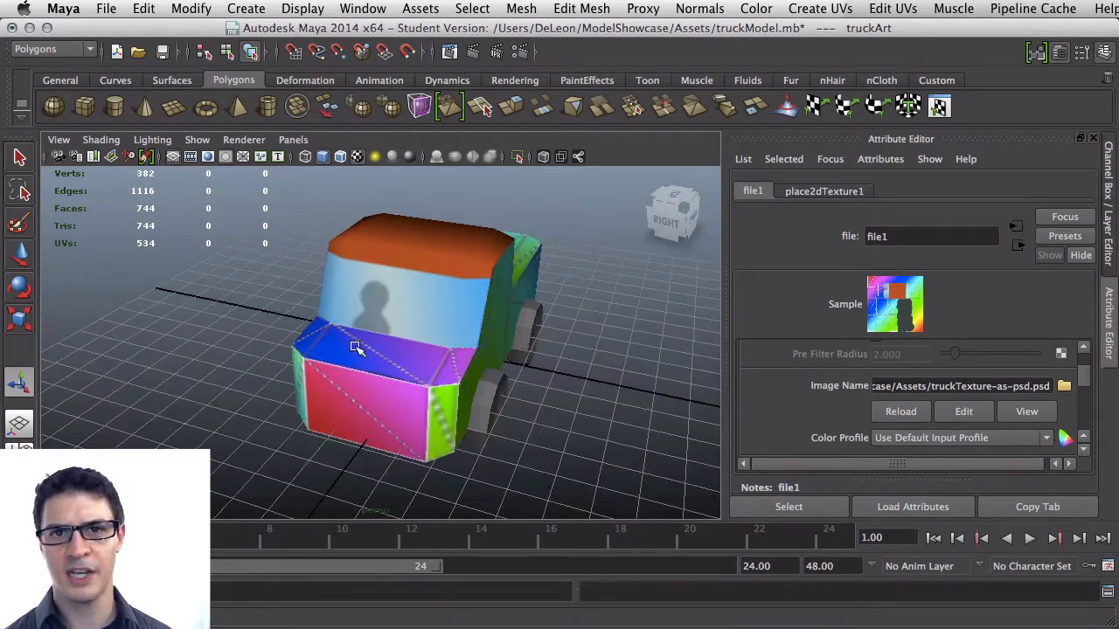
{"action": "key", "text": "super+s"}
{"action": "left_click", "coordinate": [583, 438]}
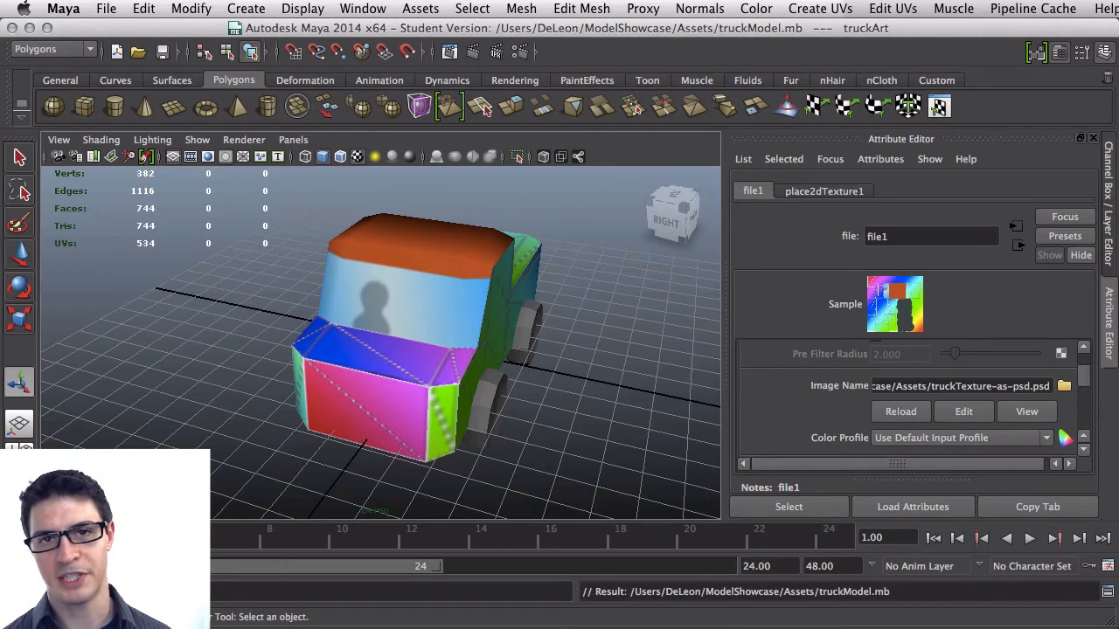
Run the Unity scene in Play mode
{"action": "key", "text": "super+Tab"}
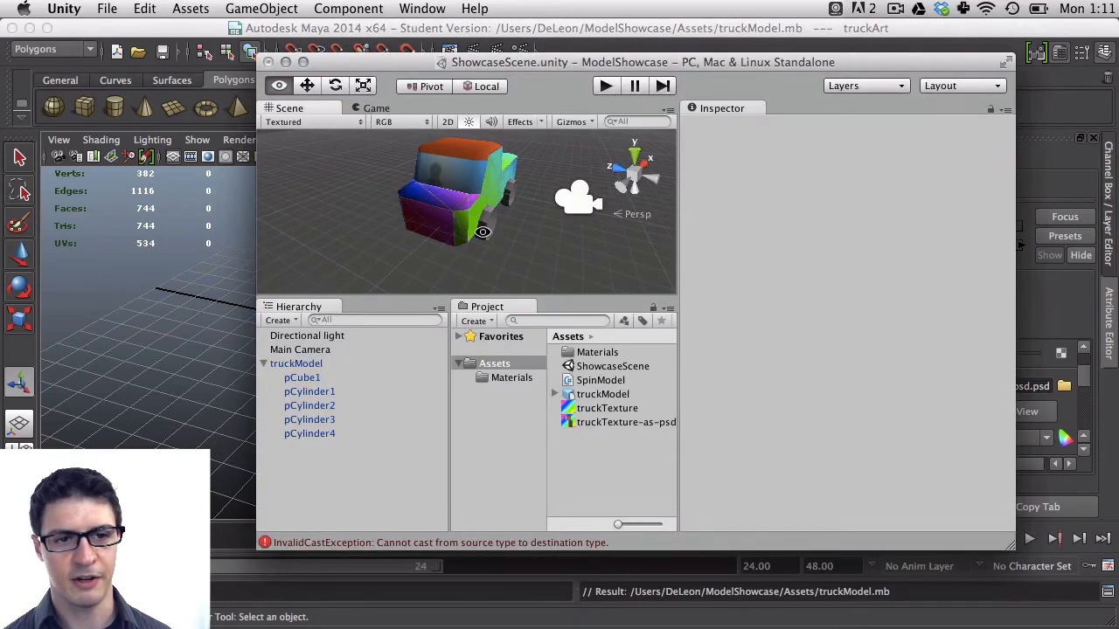
{"action": "left_click_drag", "start_coordinate": [483, 232], "coordinate": [550, 226], "text": "alt"}
{"action": "left_click", "coordinate": [605, 85]}
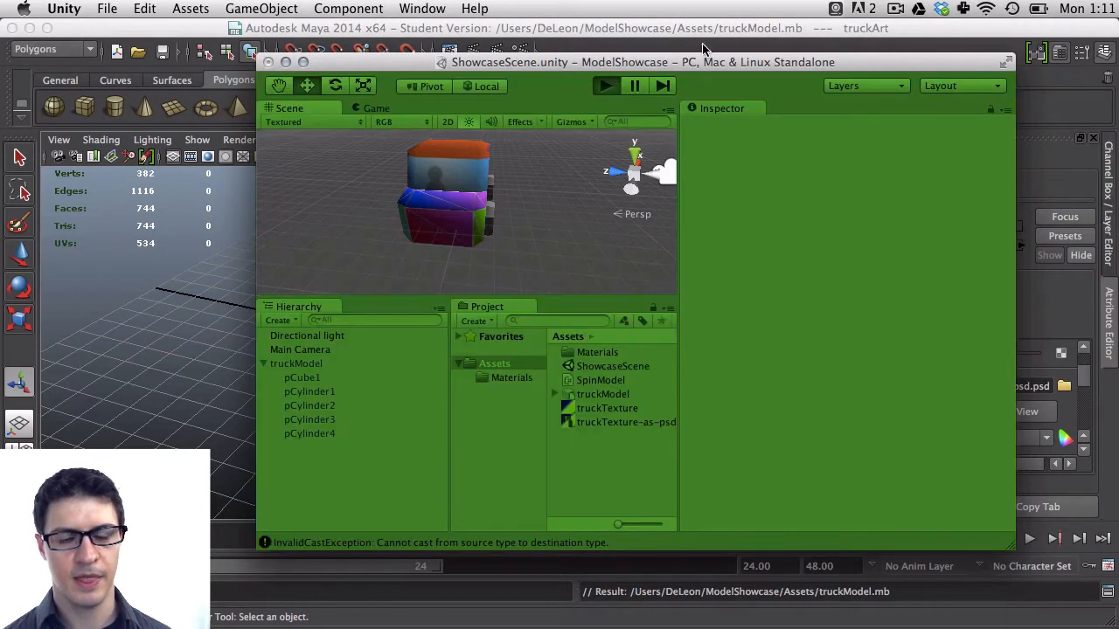